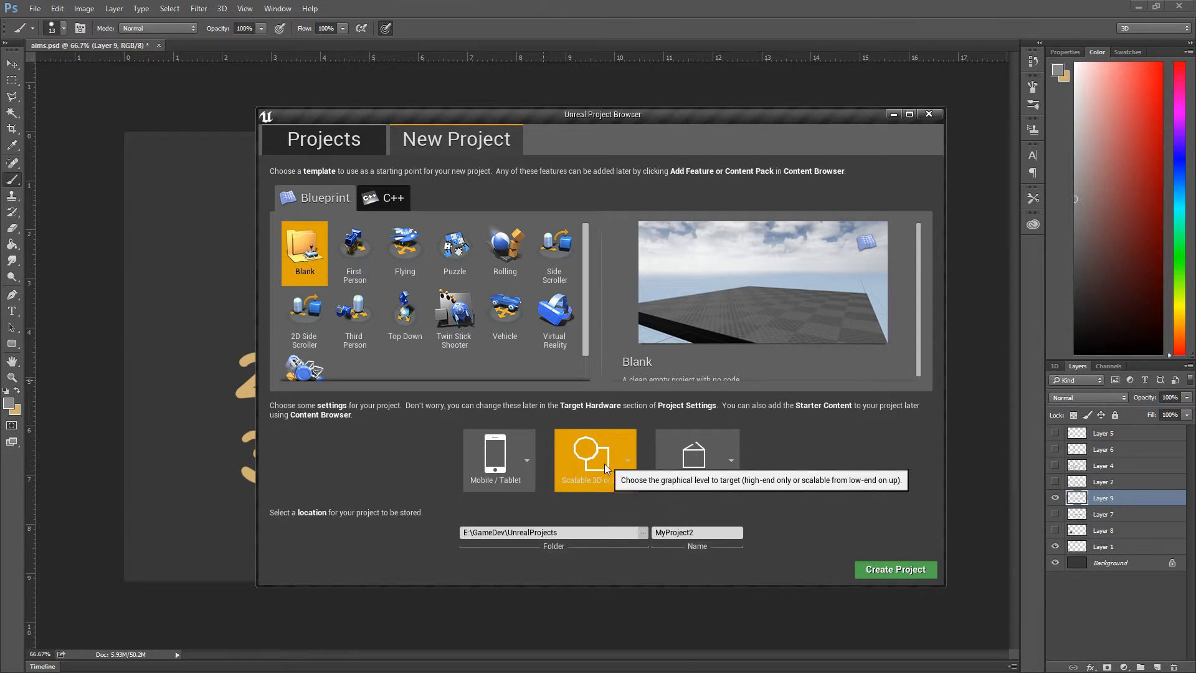
Step: Choose No Starter Content and name the Blank project MobileExportProject
{"action": "left_click", "coordinate": [715, 466]}
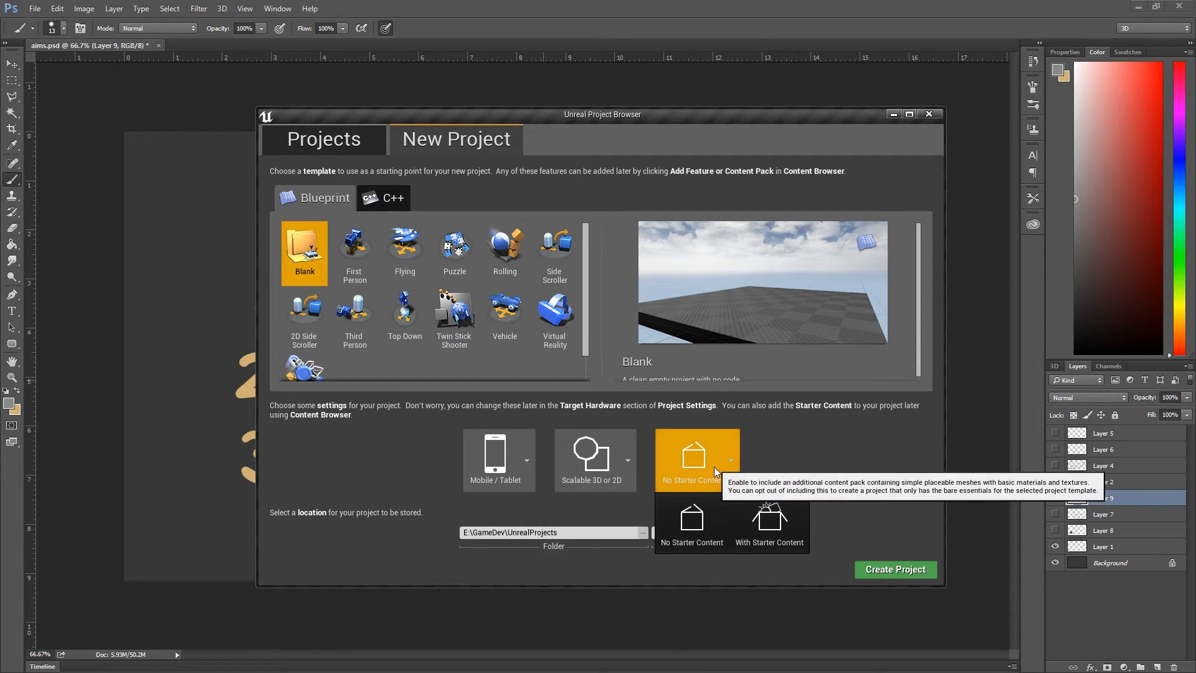
{"action": "left_click", "coordinate": [689, 540]}
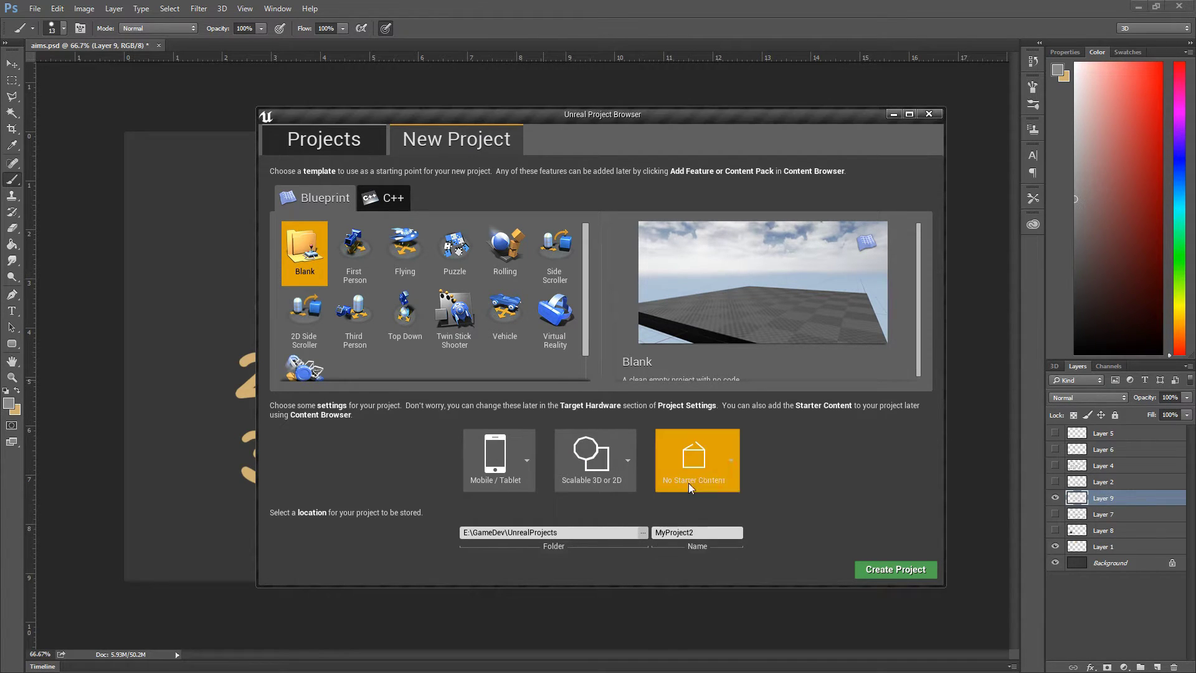
{"action": "left_click_drag", "start_coordinate": [708, 532], "coordinate": [625, 528]}
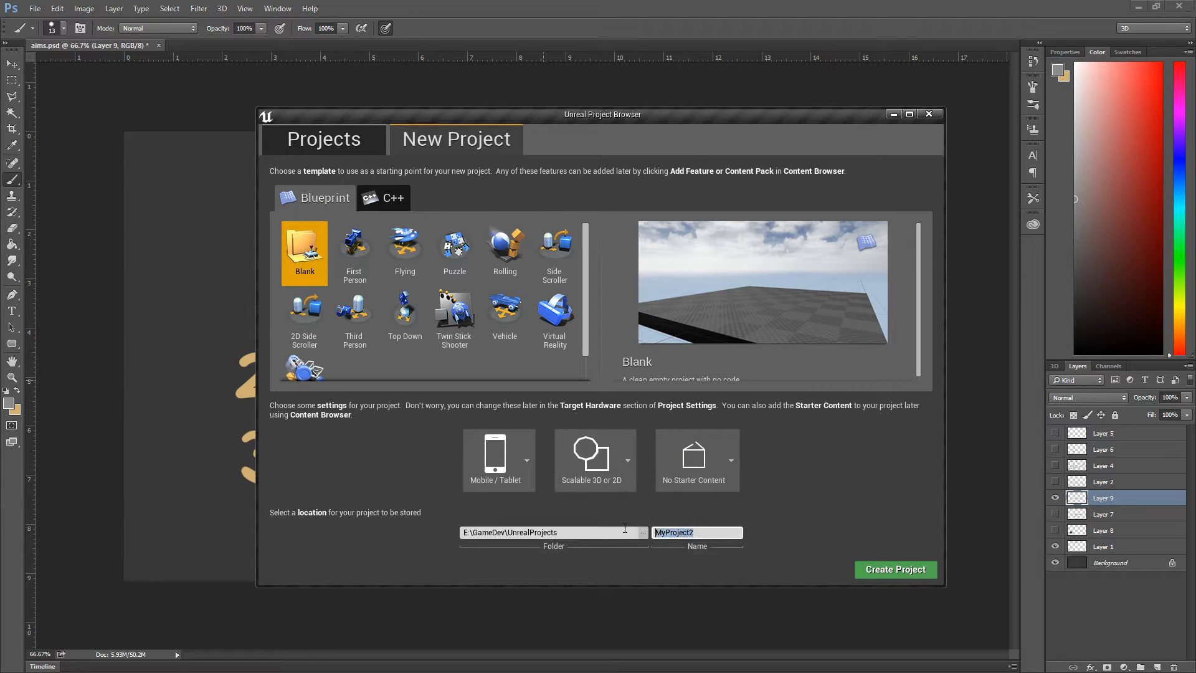
{"action": "type", "text": "MobileExportProject"}
Step: Create the MobileExportProject and bring the loading Unreal Editor to the front
{"action": "left_click", "coordinate": [910, 572]}
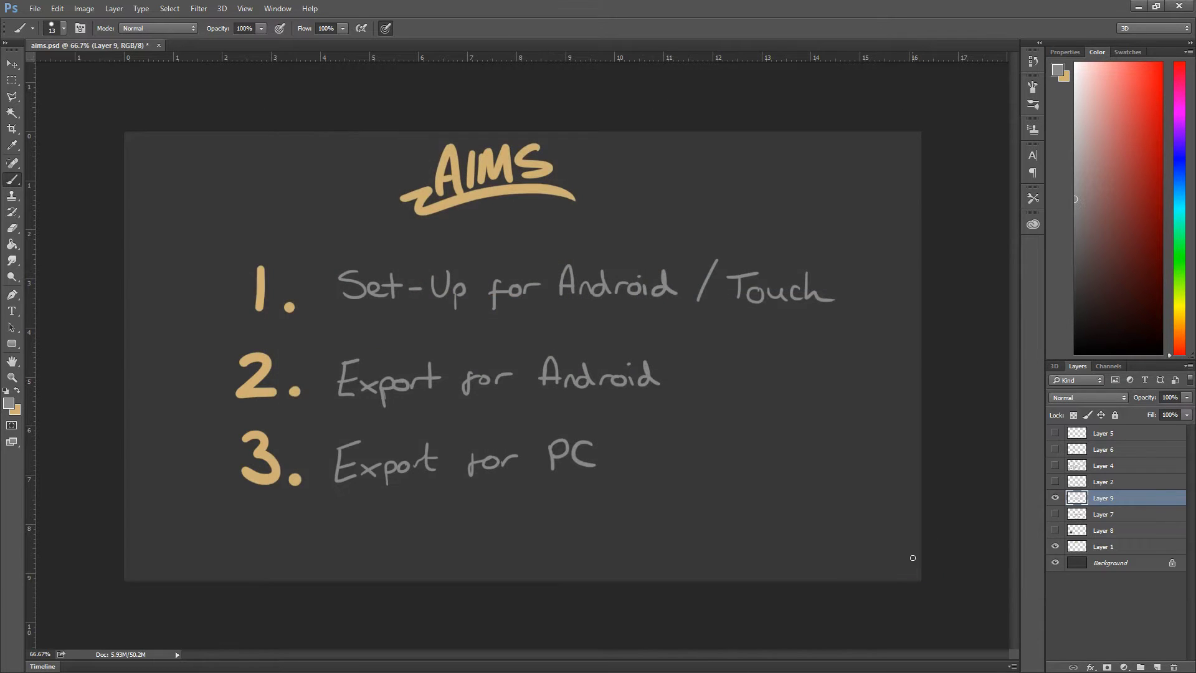
{"action": "key", "text": "alt+Tab"}
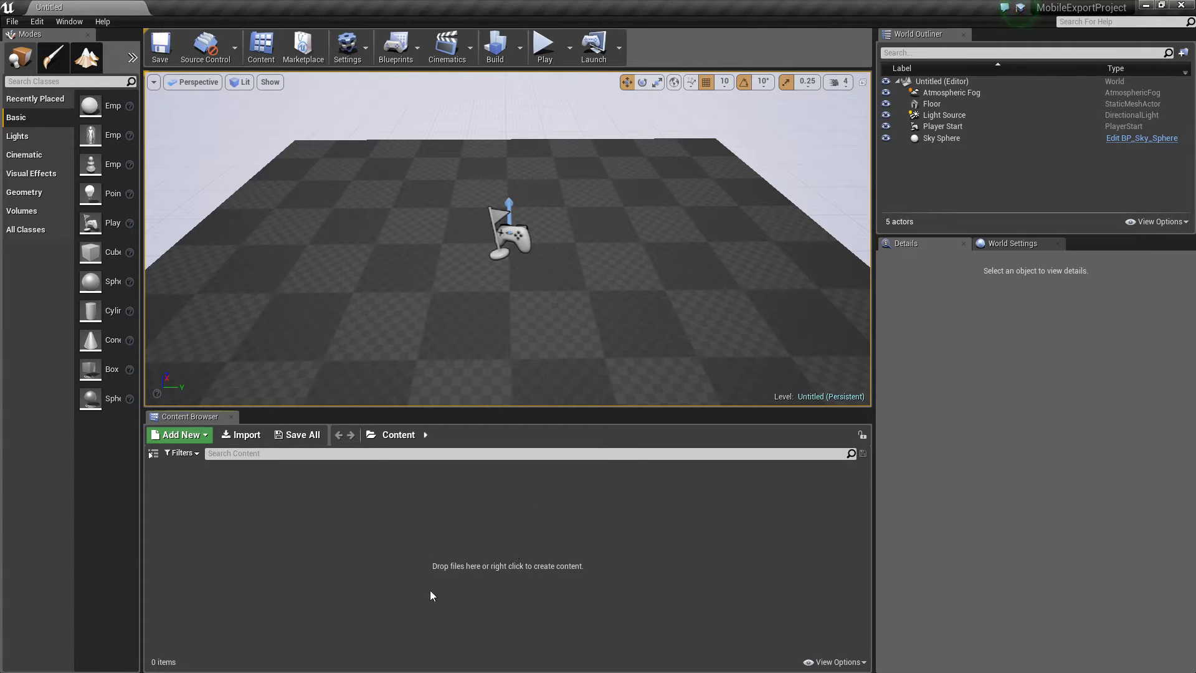
Step: Open Project Settings at the Android platform page
{"action": "left_click", "coordinate": [347, 47]}
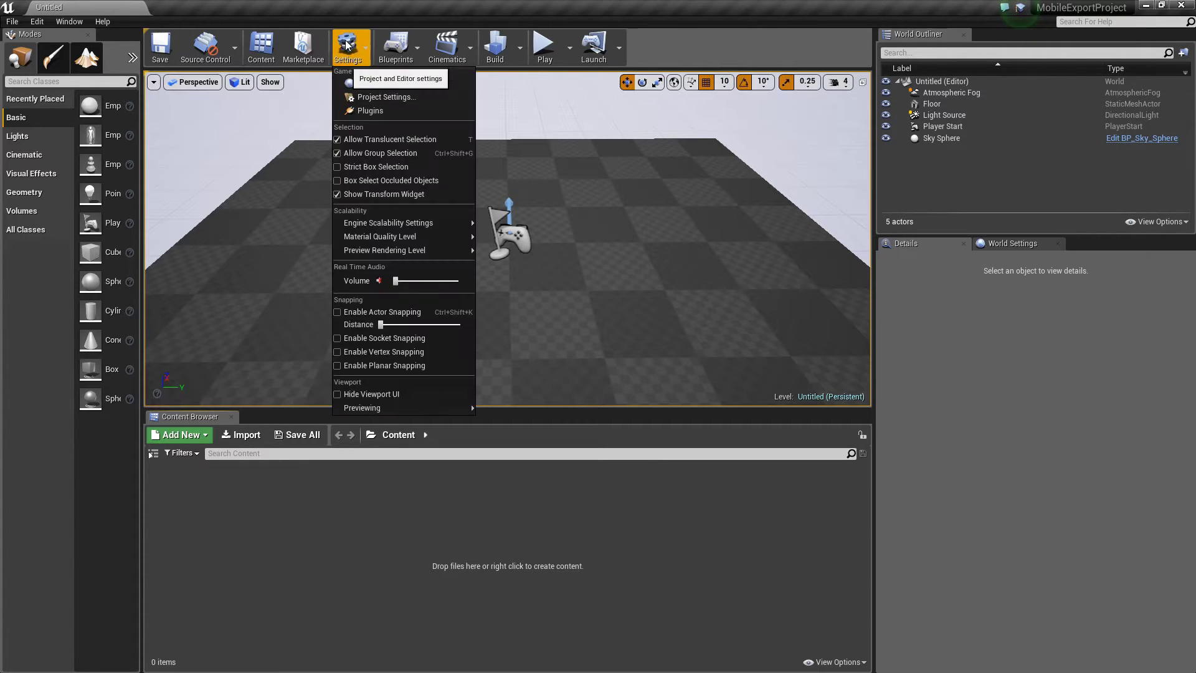
{"action": "left_click", "coordinate": [383, 98]}
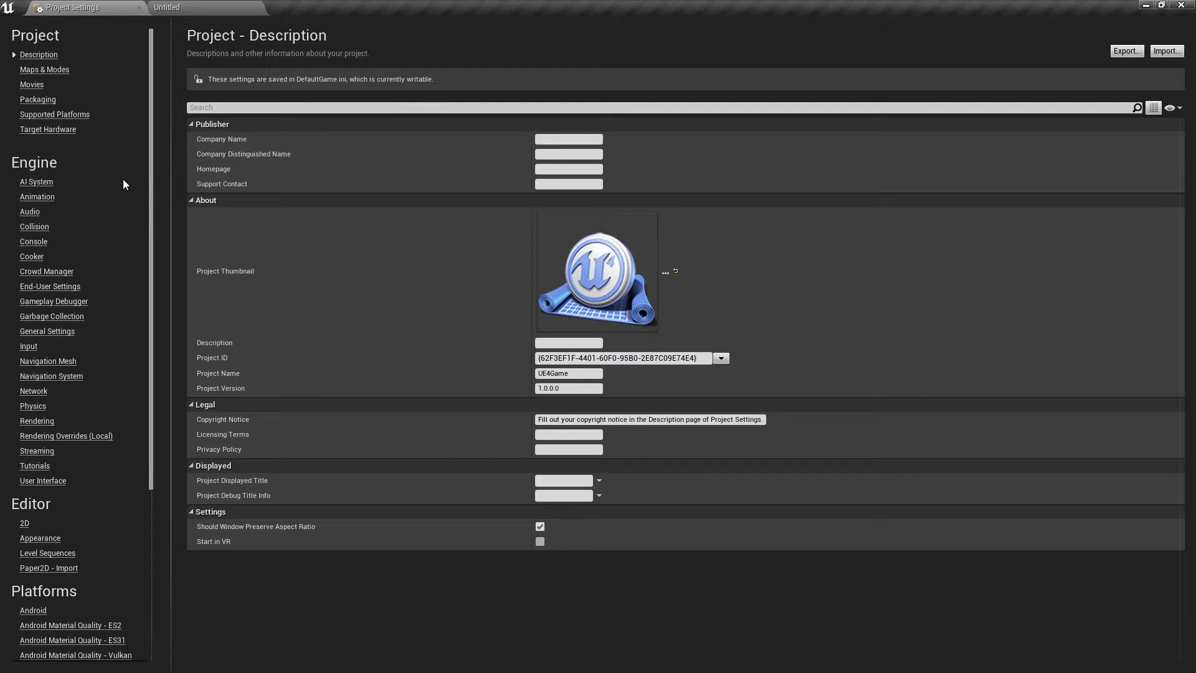
{"action": "left_click_drag", "start_coordinate": [151, 194], "coordinate": [156, 379]}
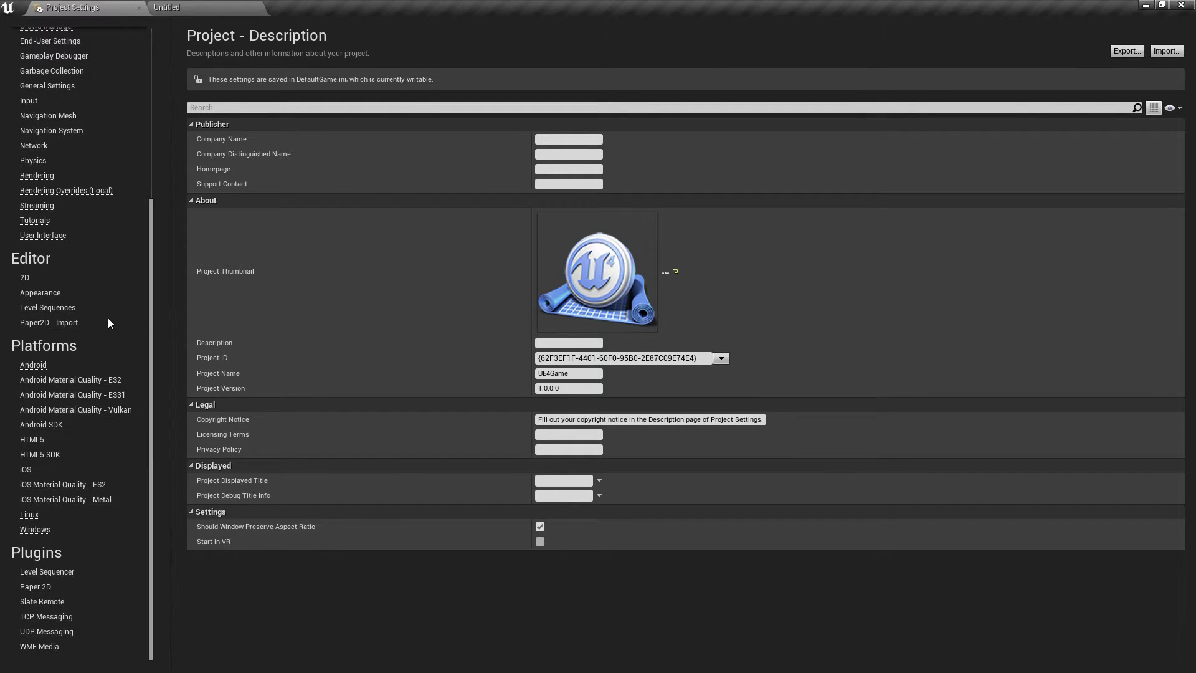
{"action": "left_click", "coordinate": [38, 366]}
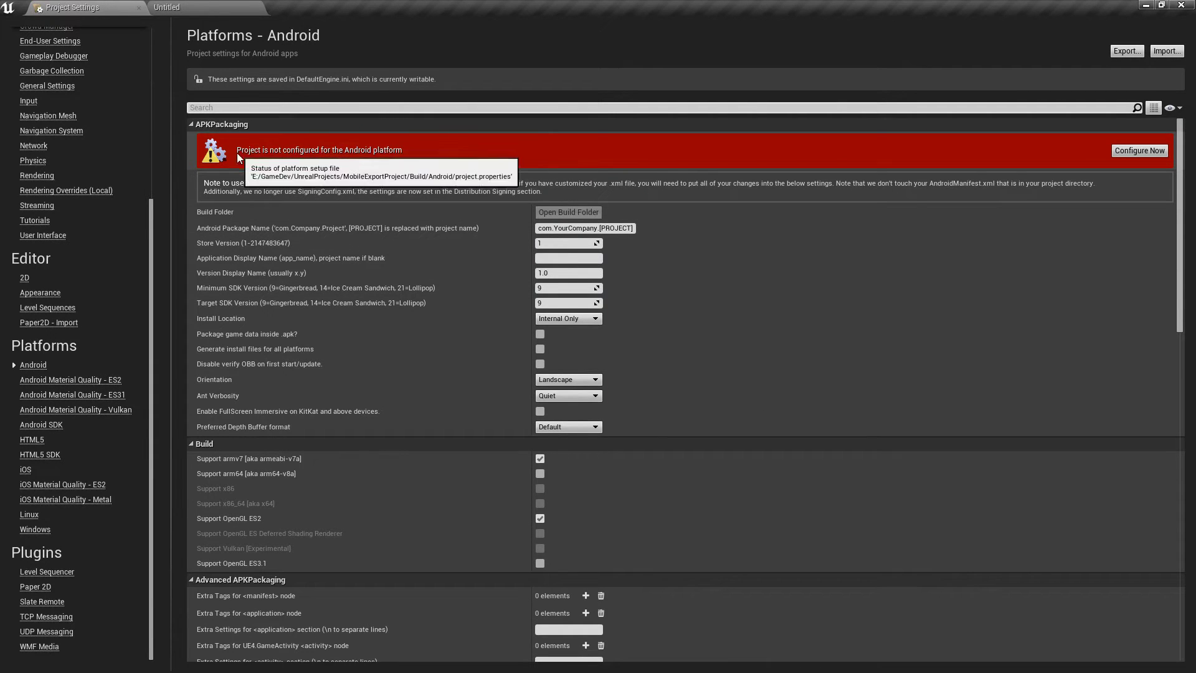
Step: Configure the project for Android, packaging game data inside the .apk and disabling OBB verification
{"action": "left_click", "coordinate": [1139, 151]}
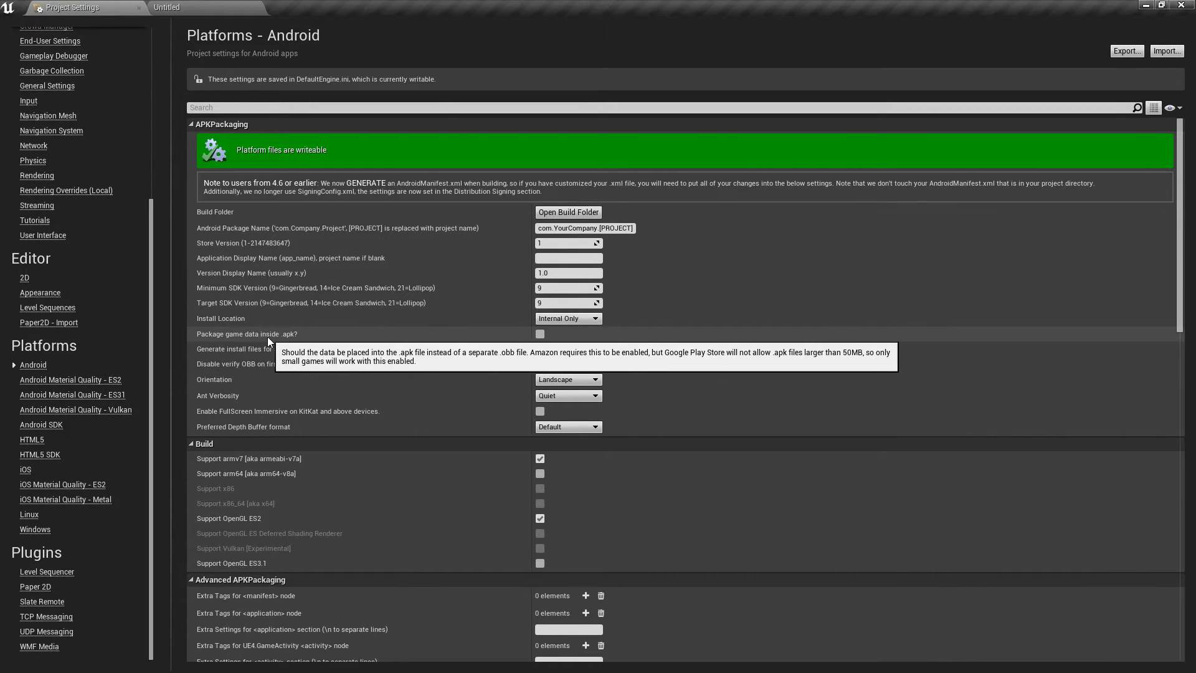
{"action": "left_click", "coordinate": [540, 335]}
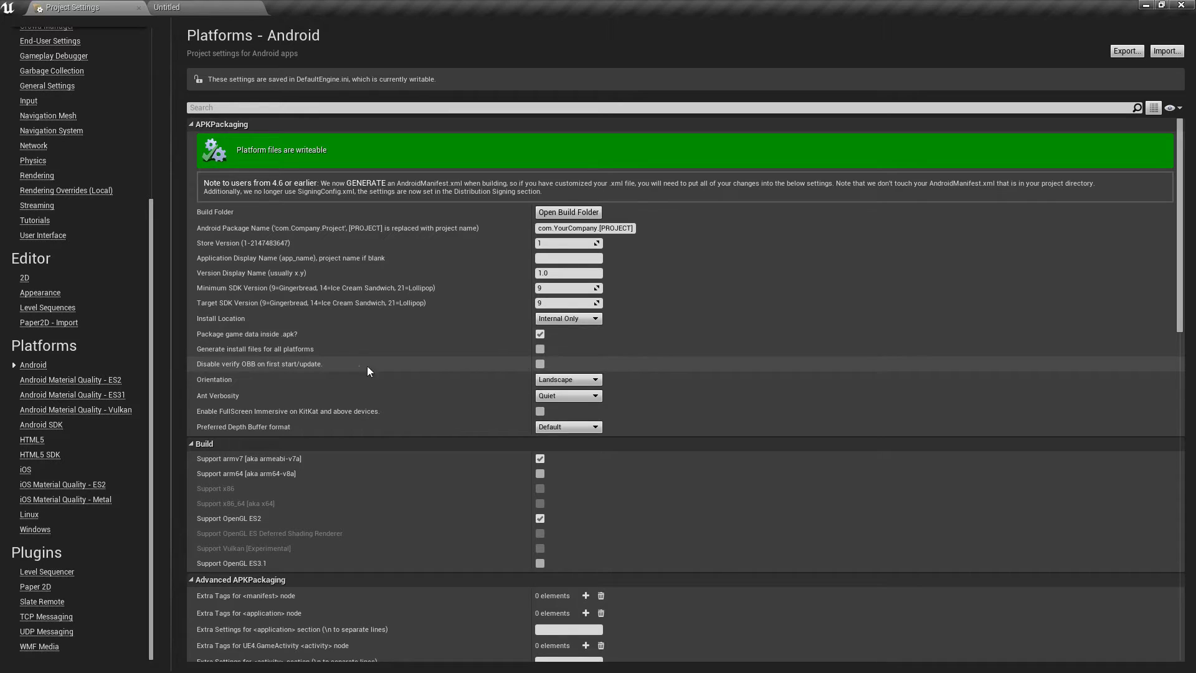
{"action": "left_click", "coordinate": [540, 364]}
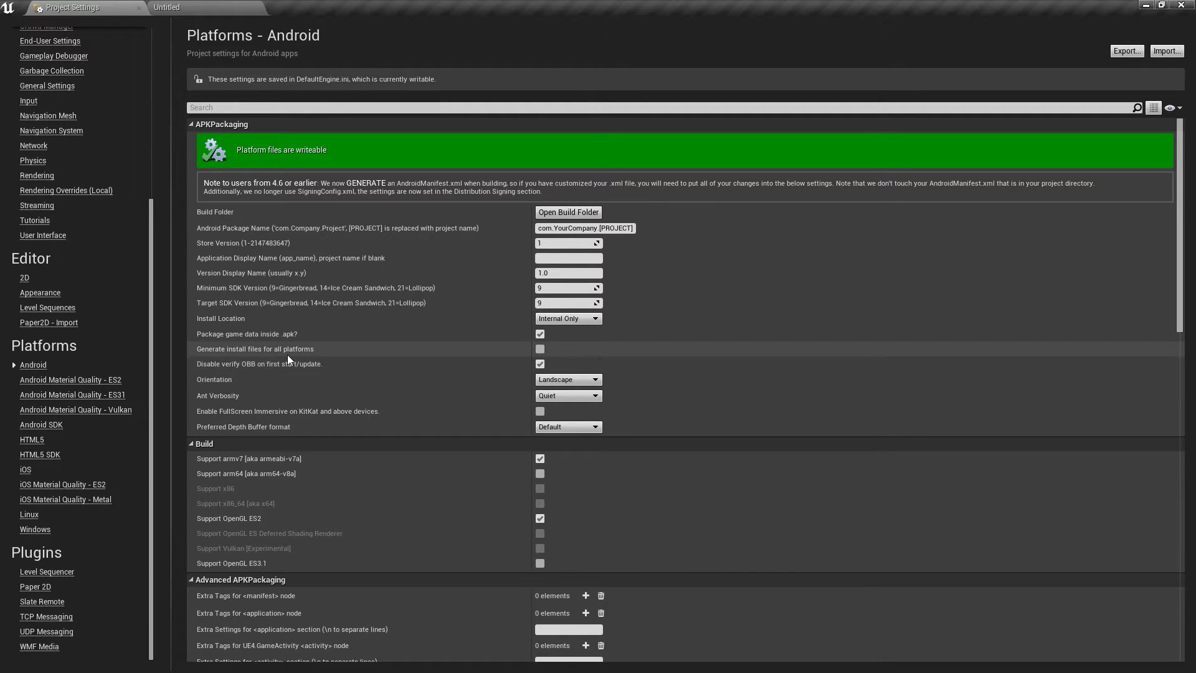
{"action": "scroll", "coordinate": [288, 356], "scroll_direction": "down", "scroll_amount": 9}
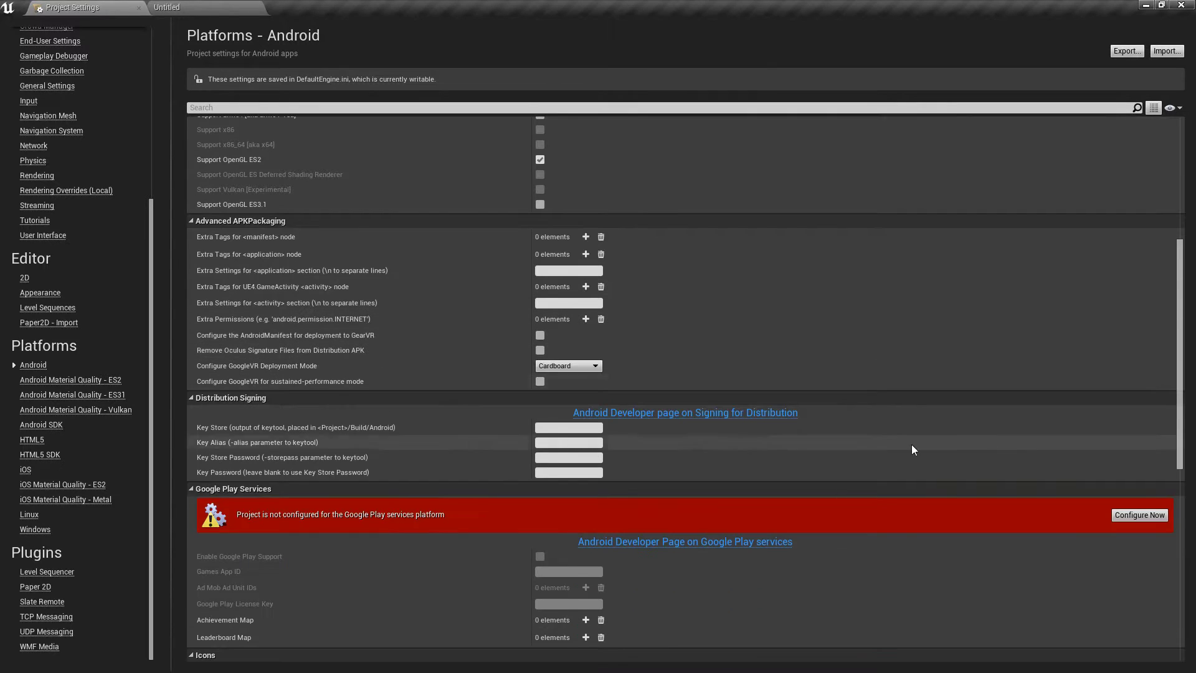
Step: Configure Google Play services, review the remaining Android settings, then switch to the Quick Start docs
{"action": "left_click", "coordinate": [1121, 517]}
{"action": "scroll", "coordinate": [324, 395], "scroll_direction": "down", "scroll_amount": 3}
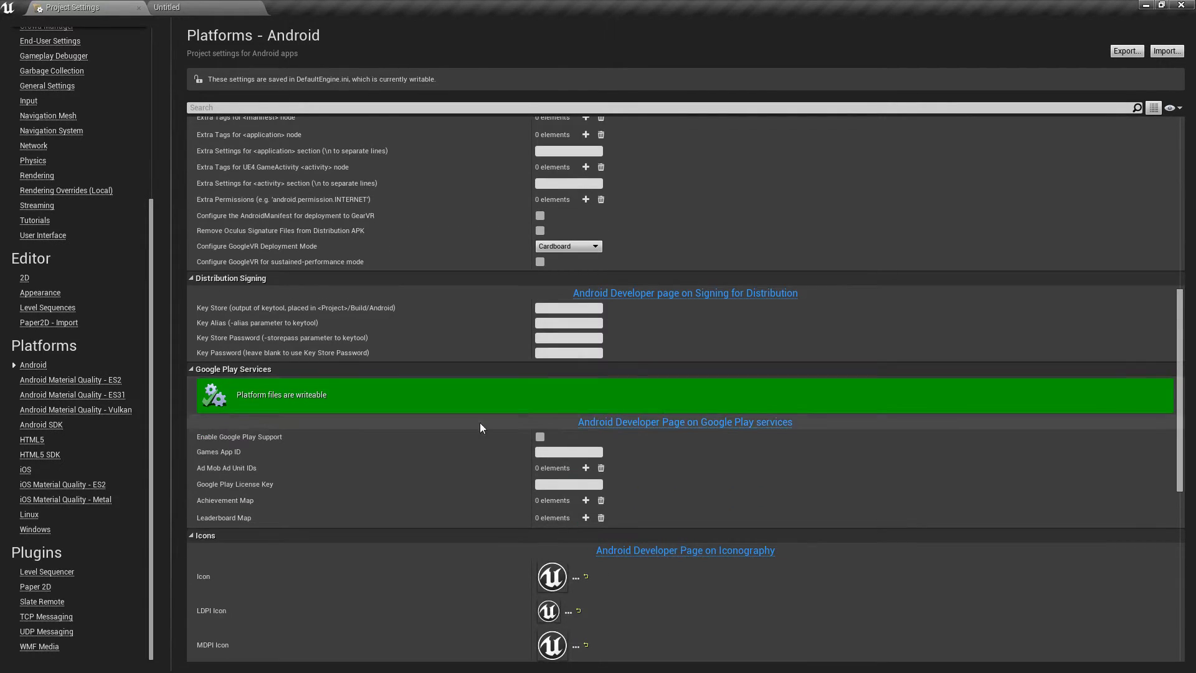
{"action": "scroll", "coordinate": [424, 374], "scroll_direction": "down", "scroll_amount": 15}
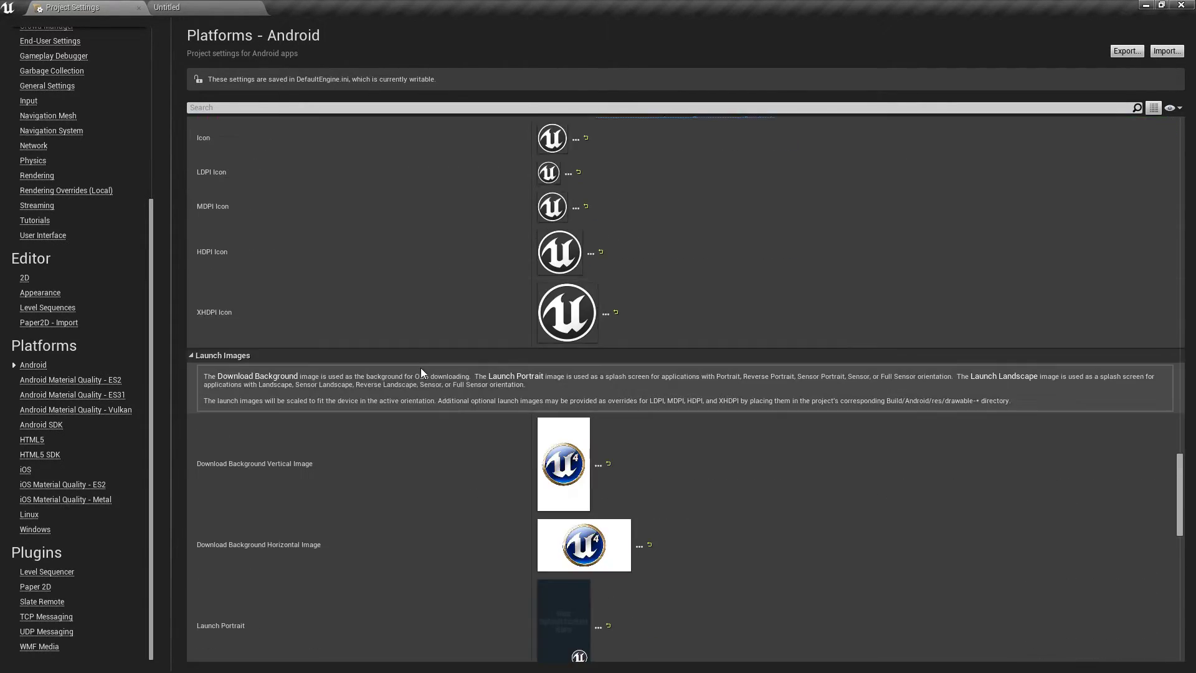
{"action": "scroll", "coordinate": [421, 374], "scroll_direction": "down", "scroll_amount": 2}
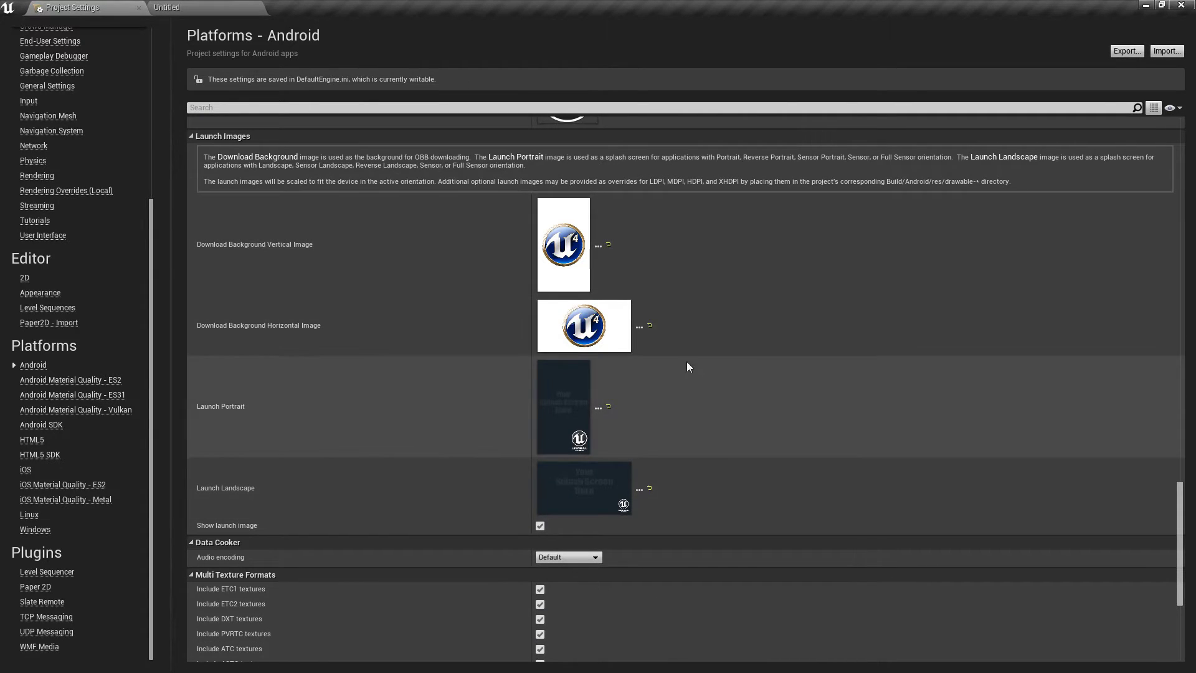
{"action": "scroll", "coordinate": [500, 365], "scroll_direction": "down", "scroll_amount": 4}
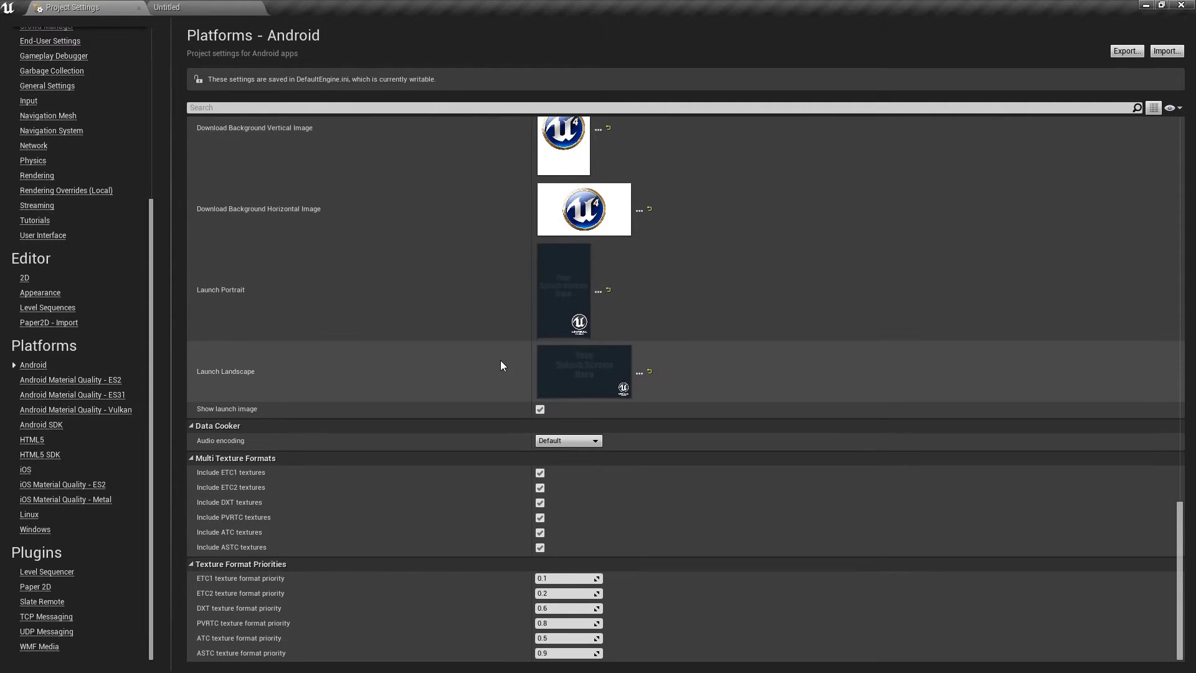
{"action": "scroll", "coordinate": [555, 534], "scroll_direction": "up", "scroll_amount": 20}
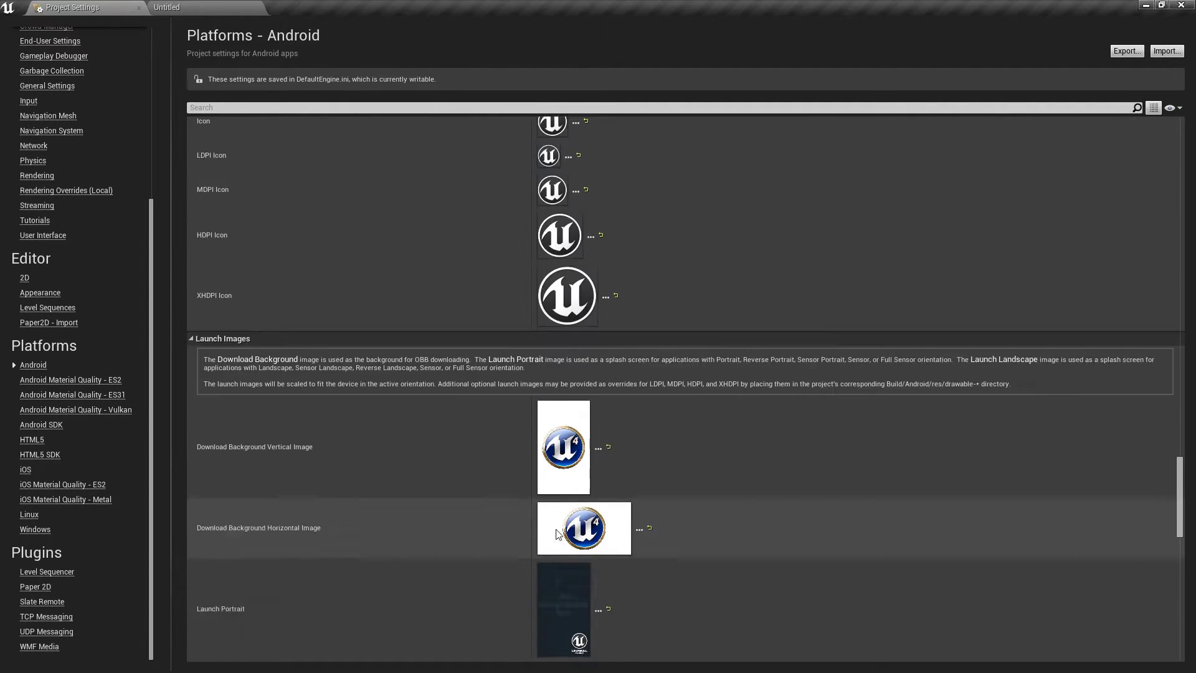
{"action": "scroll", "coordinate": [557, 534], "scroll_direction": "up", "scroll_amount": 20}
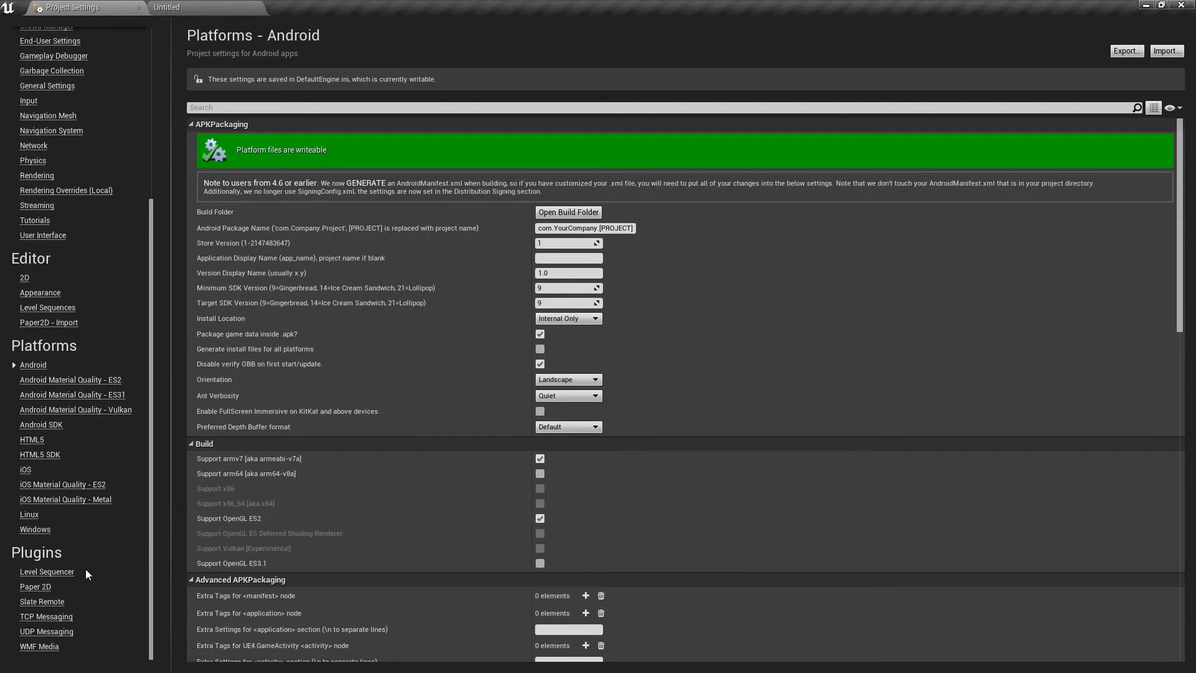
{"action": "key", "text": "alt+Tab"}
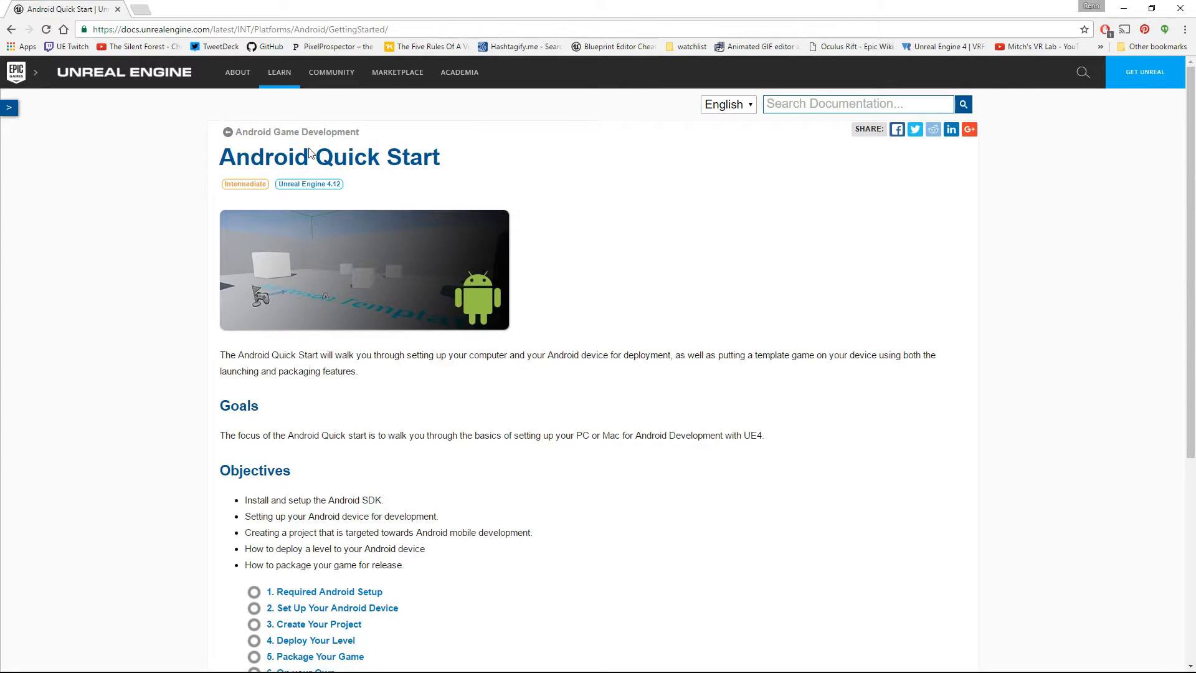
{"action": "scroll", "coordinate": [169, 348], "scroll_direction": "down", "scroll_amount": 3}
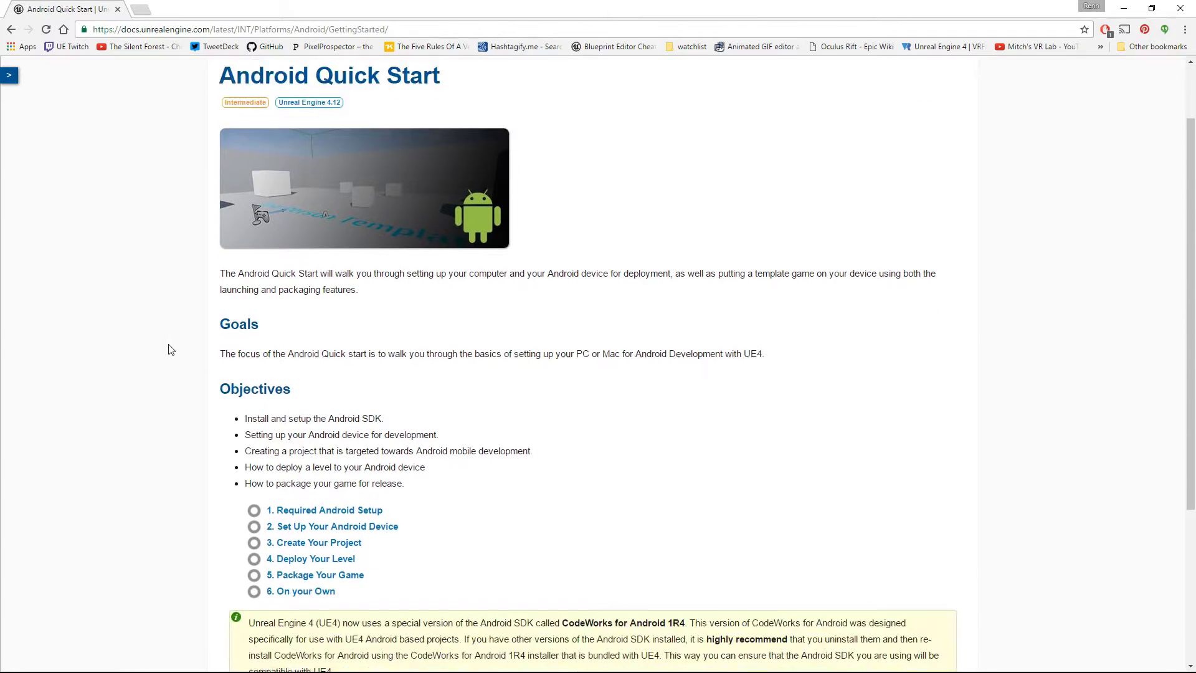
{"action": "scroll", "coordinate": [172, 386], "scroll_direction": "down", "scroll_amount": 2}
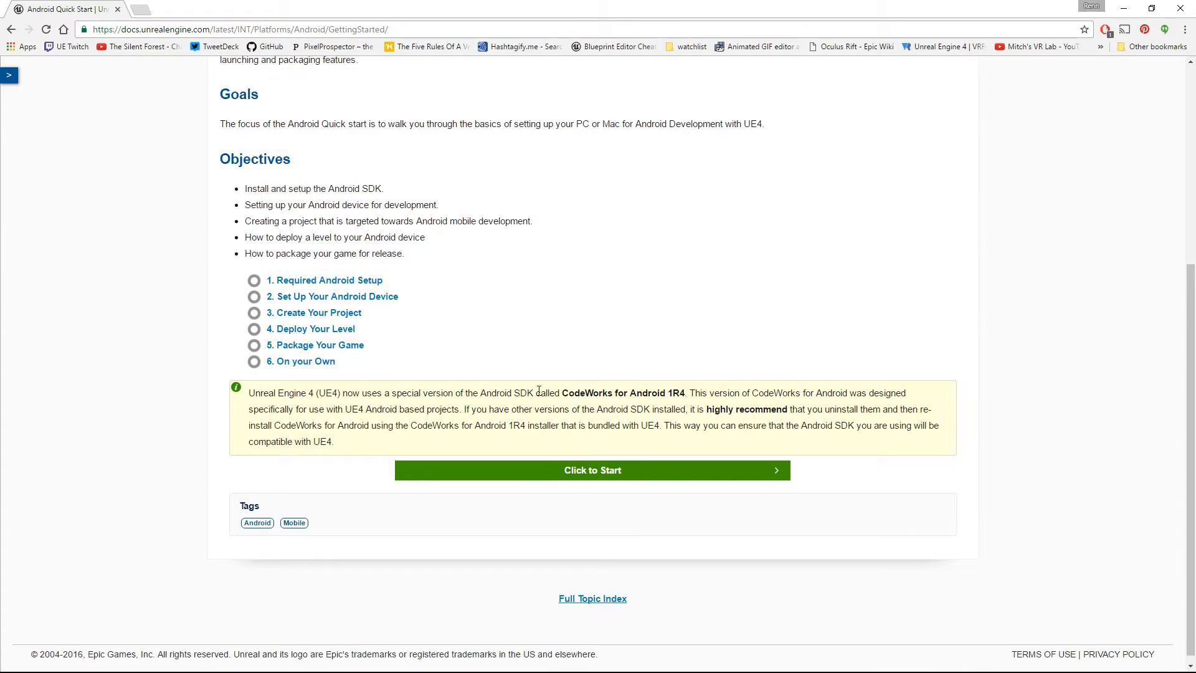
{"action": "left_click_drag", "start_coordinate": [566, 394], "coordinate": [685, 392]}
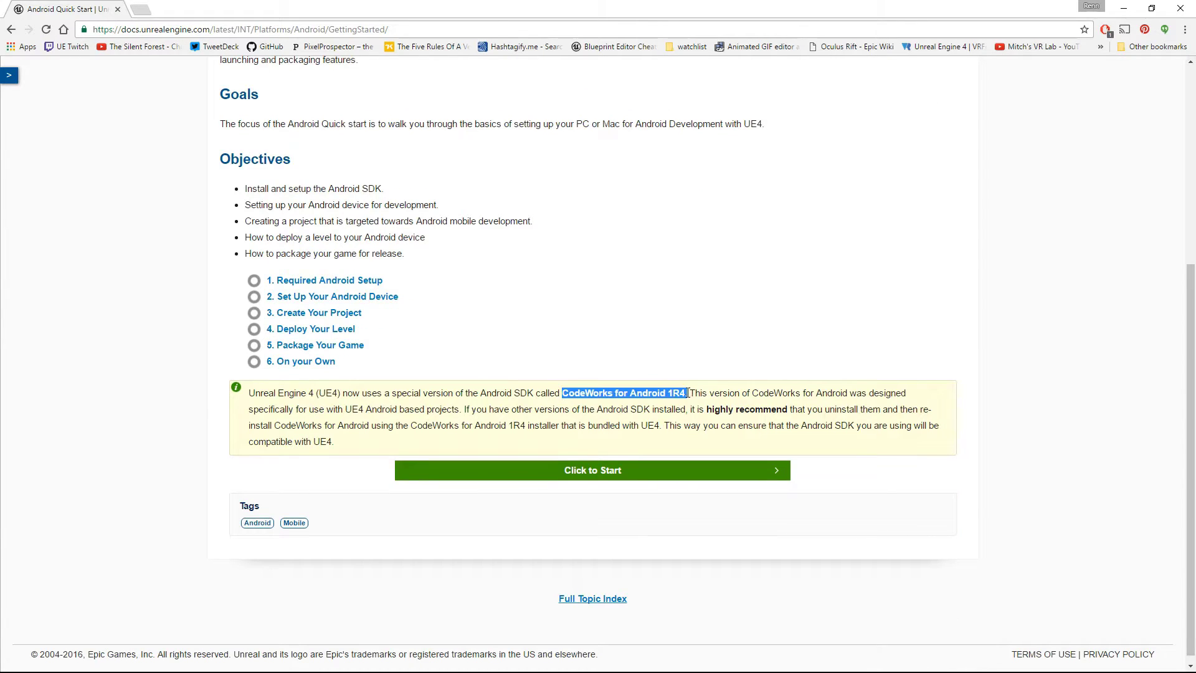
{"action": "left_click", "coordinate": [722, 422]}
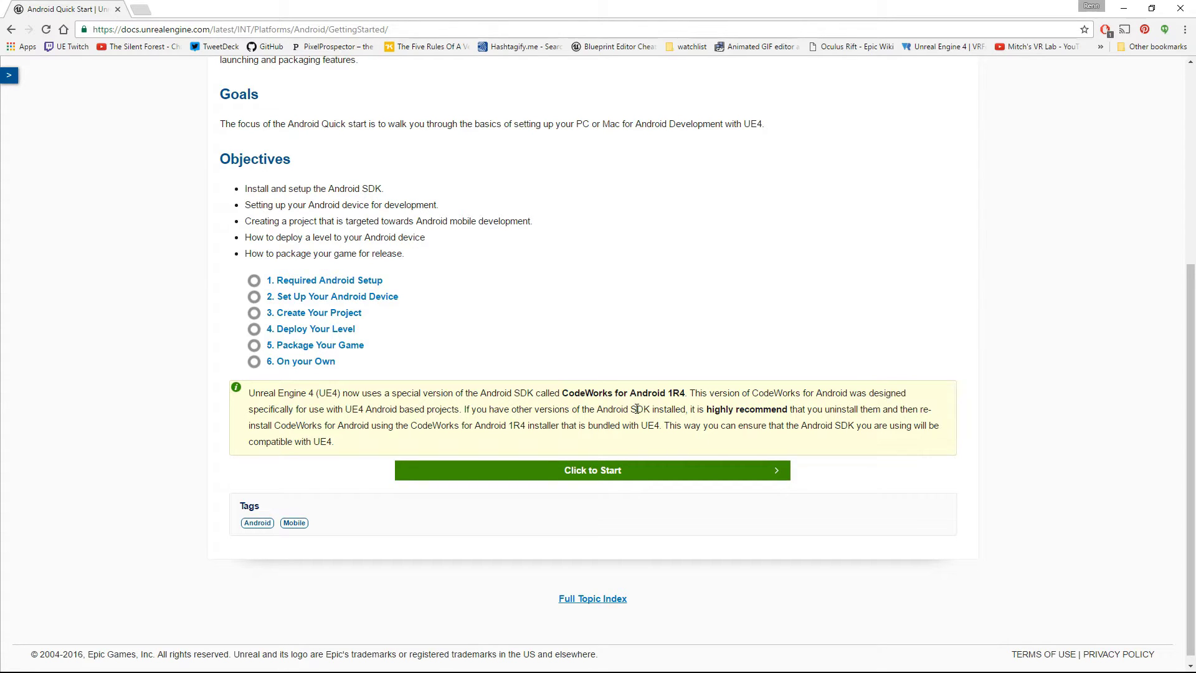
Step: Start the Android Quick Start walkthrough and read through the Required Android Setup page
{"action": "left_click", "coordinate": [590, 469]}
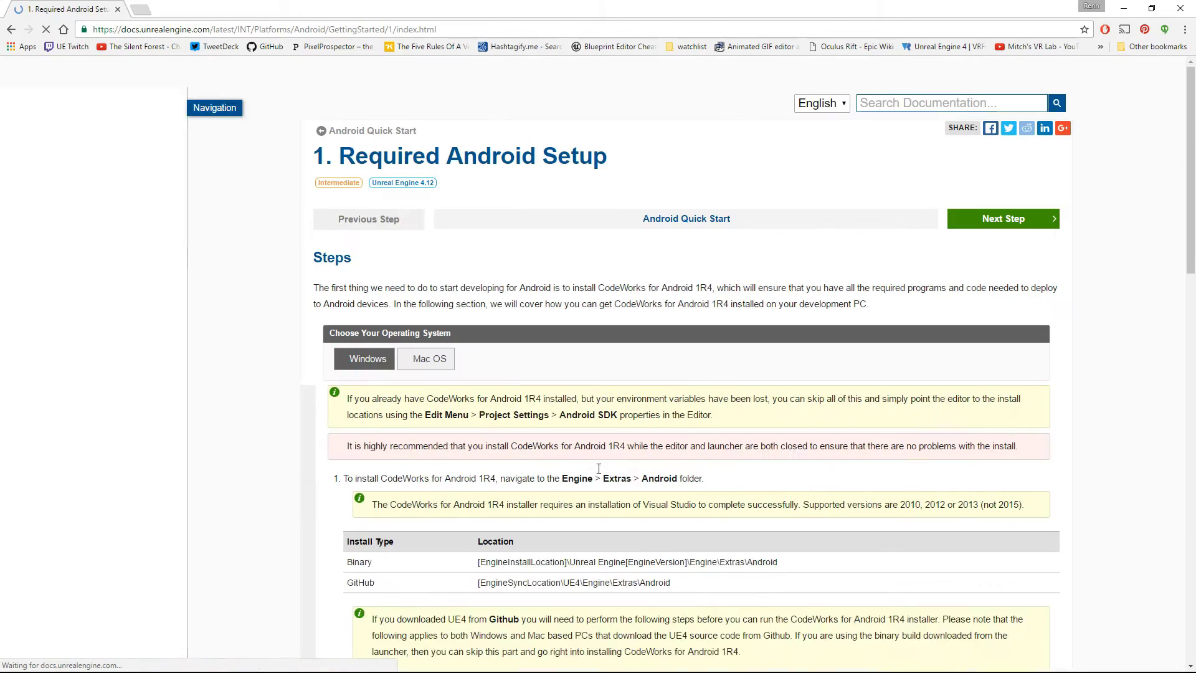
{"action": "scroll", "coordinate": [475, 354], "scroll_direction": "down", "scroll_amount": 20}
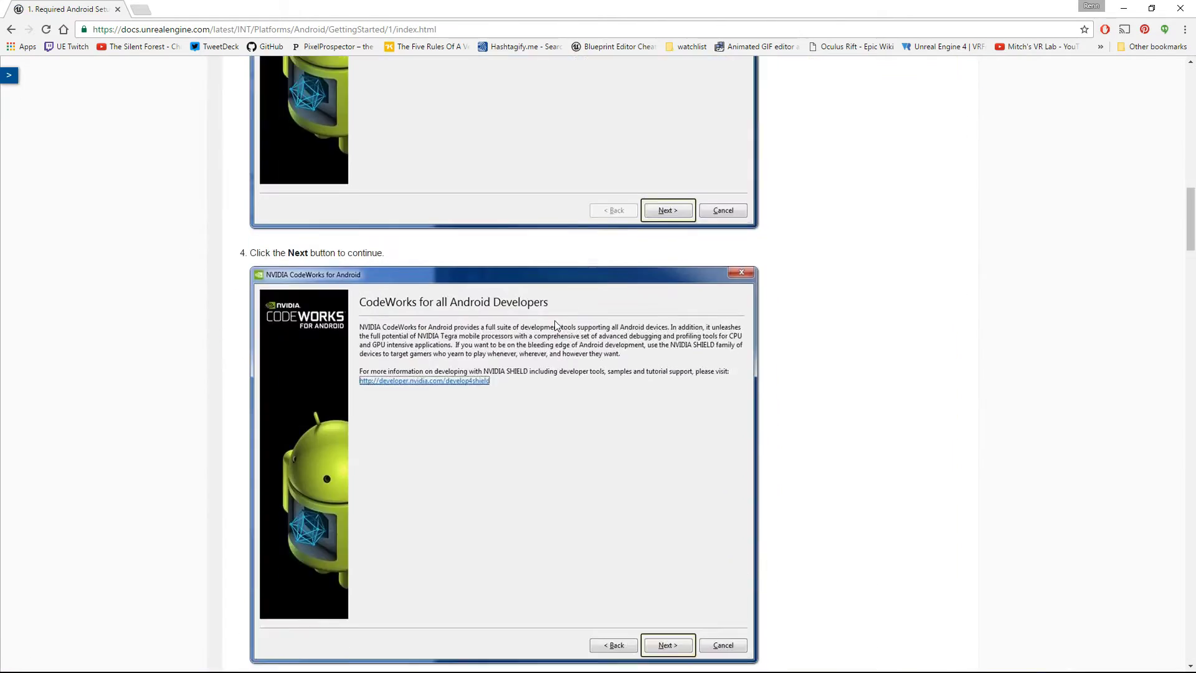
{"action": "scroll", "coordinate": [557, 325], "scroll_direction": "down", "scroll_amount": 12}
{"action": "scroll", "coordinate": [545, 326], "scroll_direction": "up", "scroll_amount": 3}
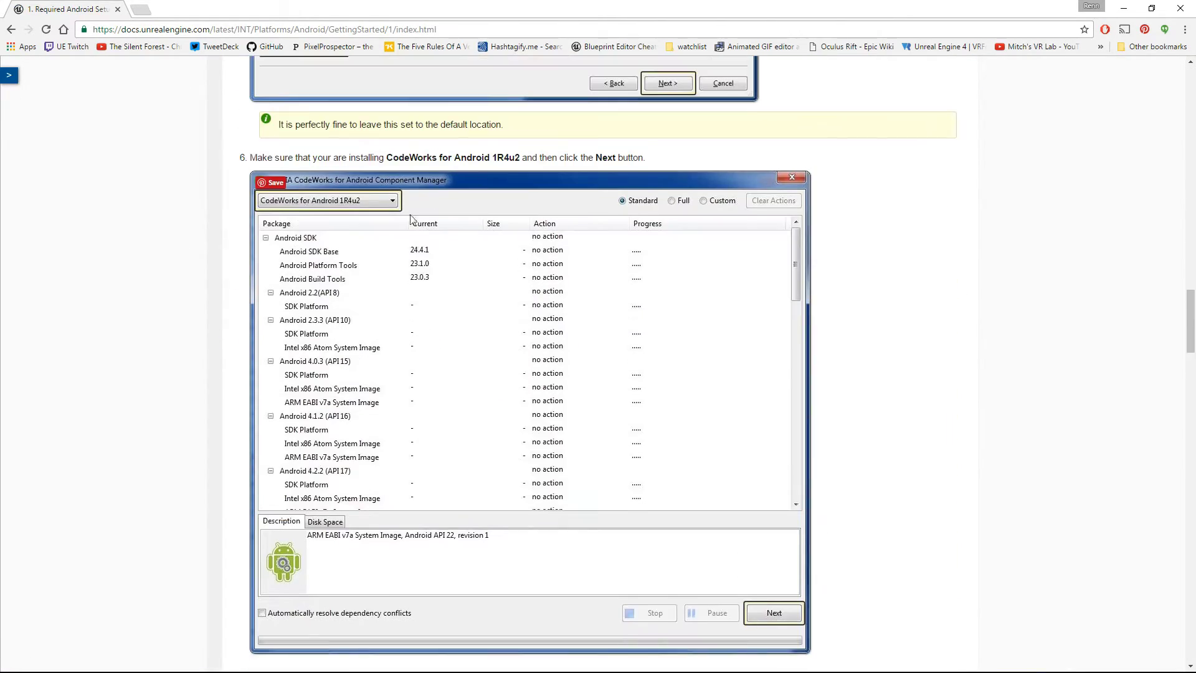
{"action": "scroll", "coordinate": [385, 406], "scroll_direction": "down", "scroll_amount": 6}
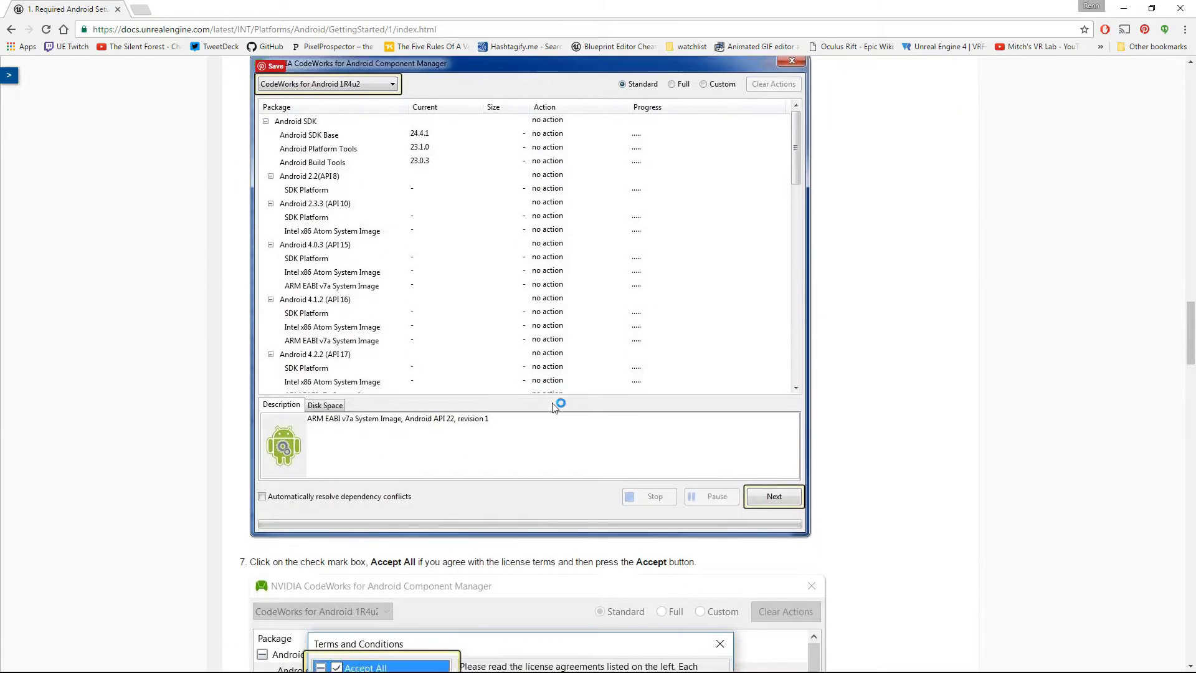
{"action": "scroll", "coordinate": [641, 526], "scroll_direction": "down", "scroll_amount": 4}
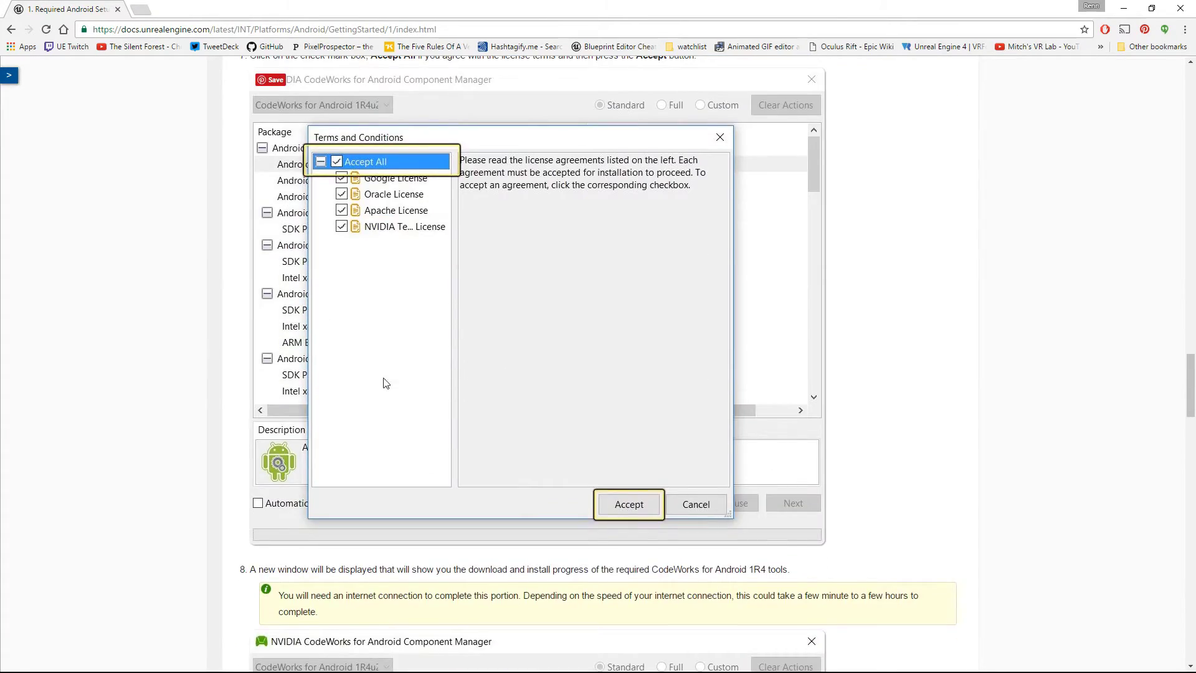
{"action": "scroll", "coordinate": [384, 380], "scroll_direction": "down", "scroll_amount": 5}
{"action": "scroll", "coordinate": [376, 382], "scroll_direction": "down", "scroll_amount": 4}
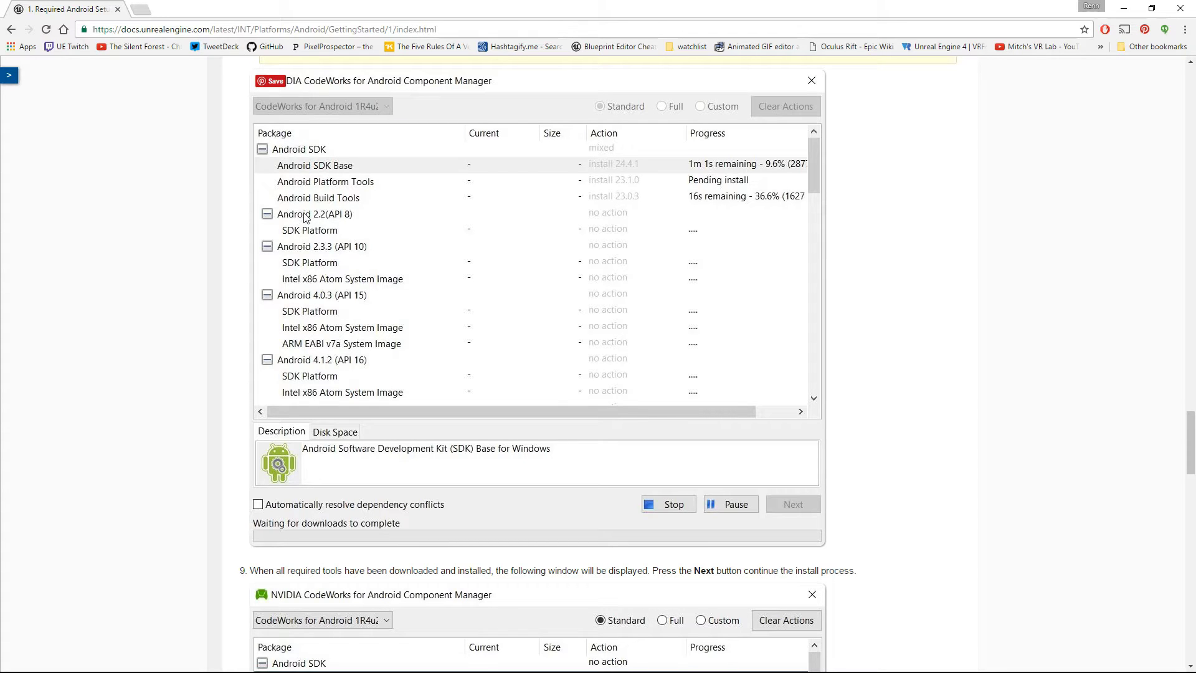
{"action": "scroll", "coordinate": [150, 183], "scroll_direction": "down", "scroll_amount": 5}
{"action": "scroll", "coordinate": [150, 182], "scroll_direction": "down", "scroll_amount": 17}
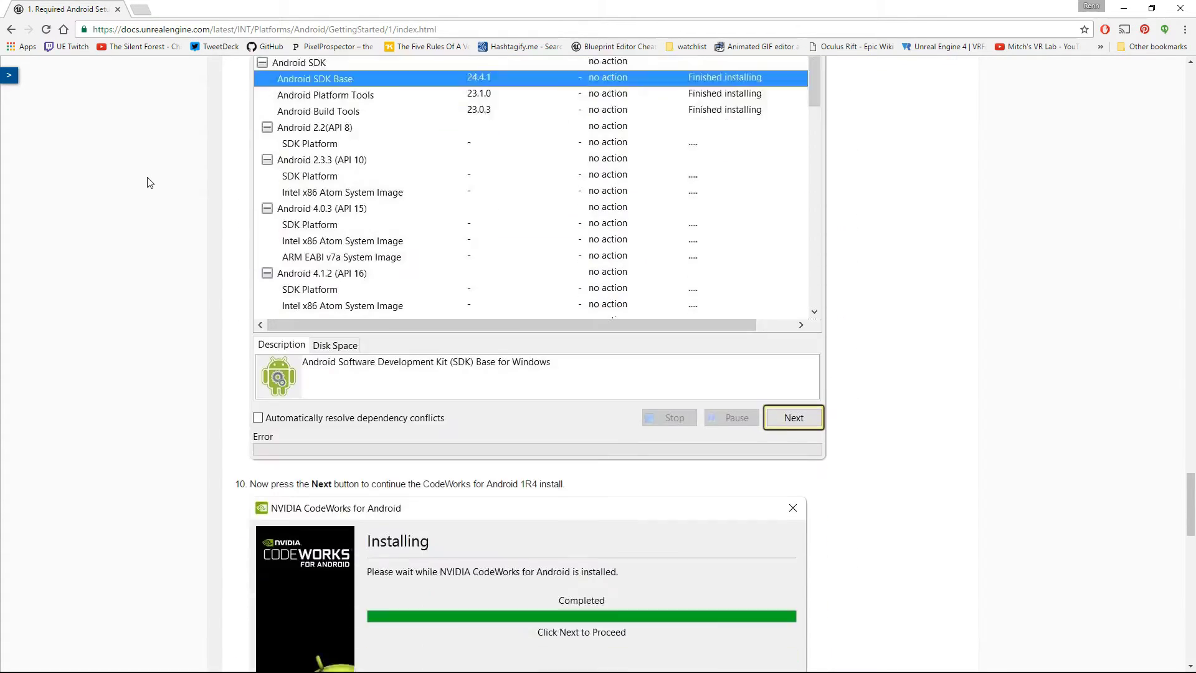
{"action": "scroll", "coordinate": [149, 182], "scroll_direction": "down", "scroll_amount": 5}
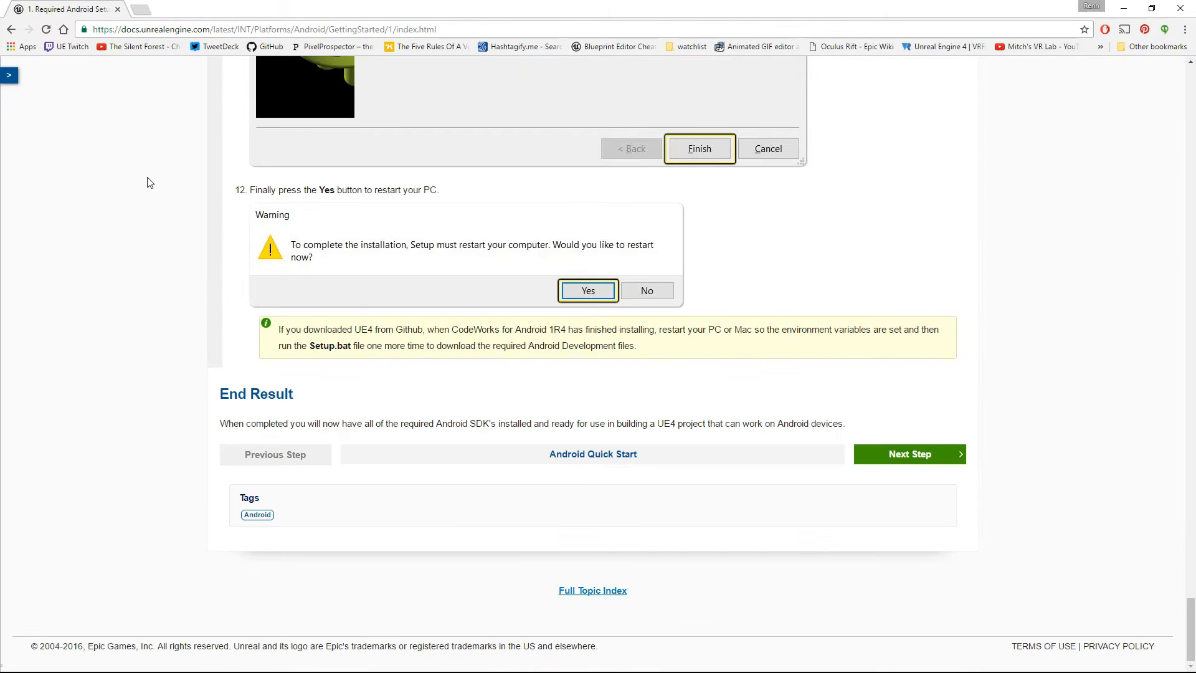
{"action": "scroll", "coordinate": [767, 390], "scroll_direction": "up", "scroll_amount": 6}
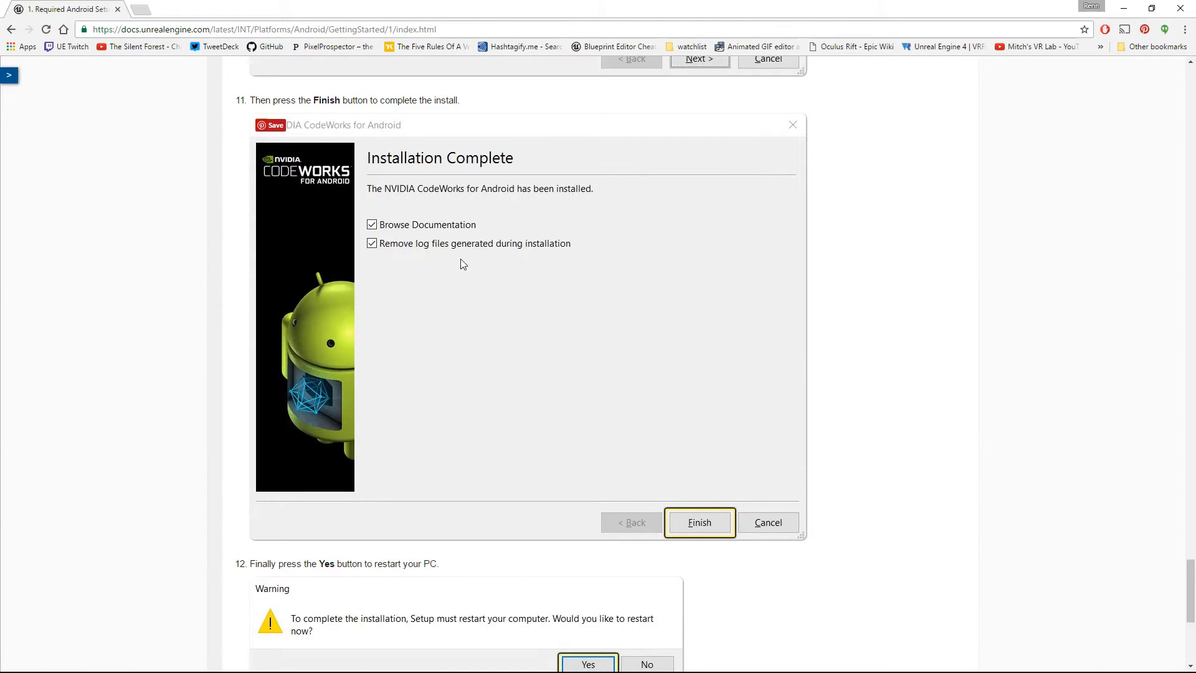
{"action": "scroll", "coordinate": [462, 264], "scroll_direction": "down", "scroll_amount": 4}
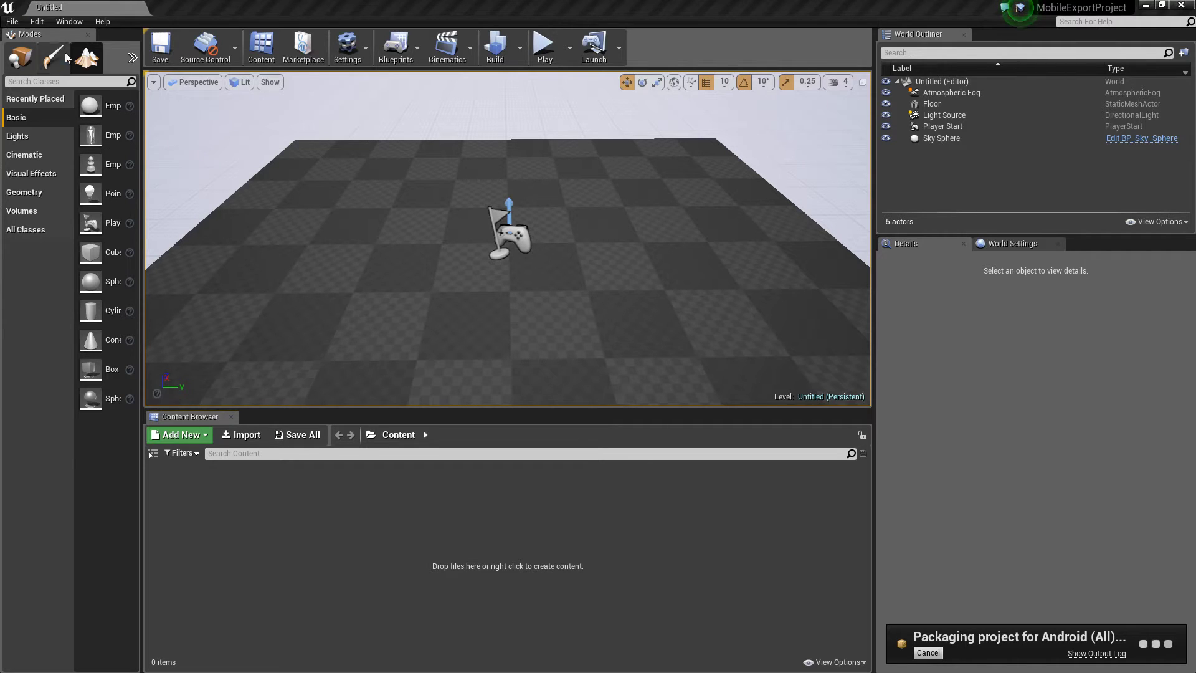
{"action": "left_click", "coordinate": [13, 22]}
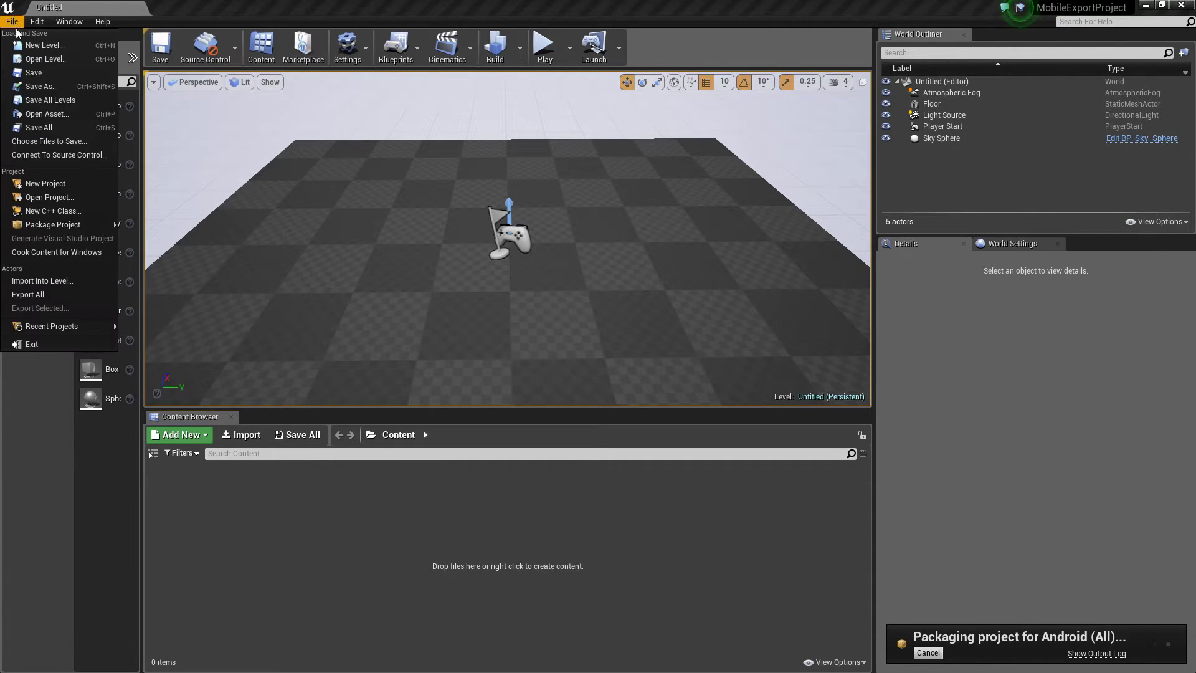
{"action": "mouse_move", "coordinate": [70, 226]}
{"action": "mouse_move", "coordinate": [162, 294]}
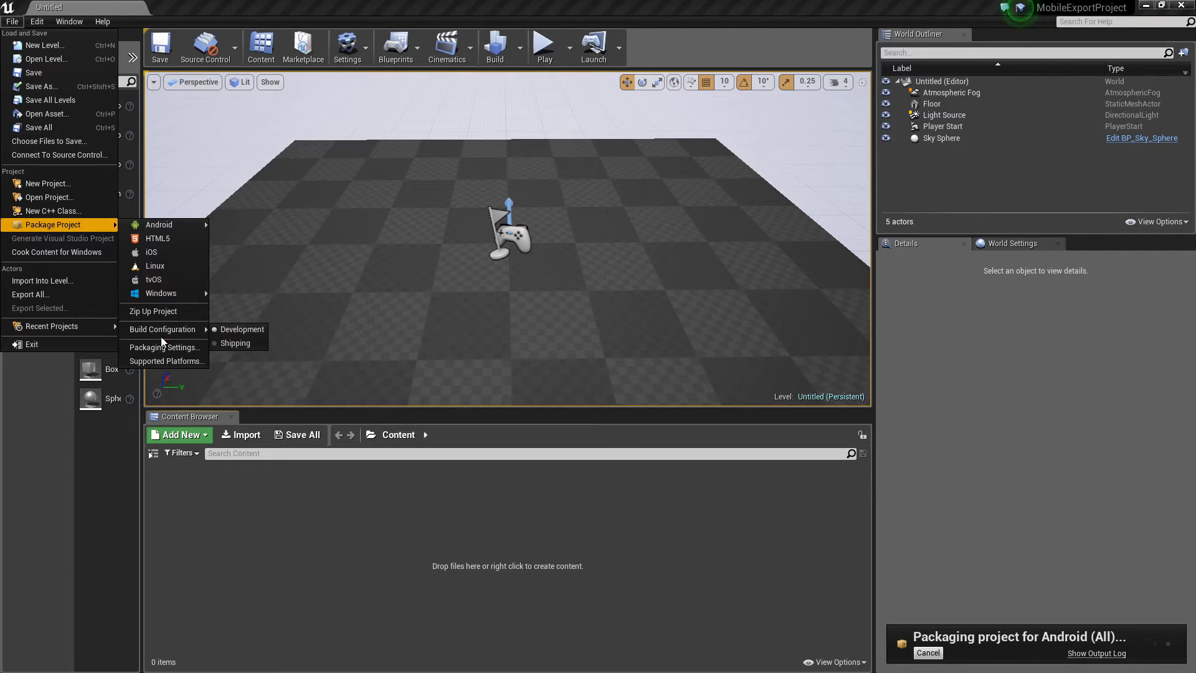
{"action": "mouse_move", "coordinate": [171, 223]}
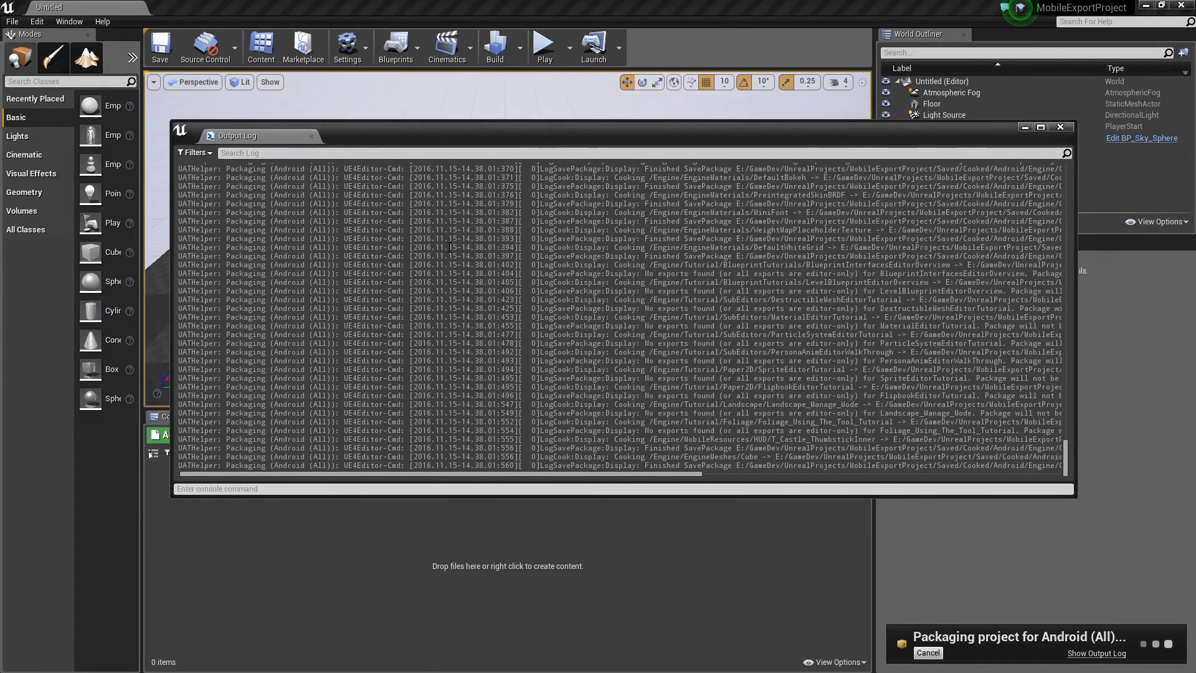
{"action": "scroll", "coordinate": [524, 308], "scroll_direction": "up", "scroll_amount": 10}
{"action": "scroll", "coordinate": [524, 308], "scroll_direction": "down", "scroll_amount": 10}
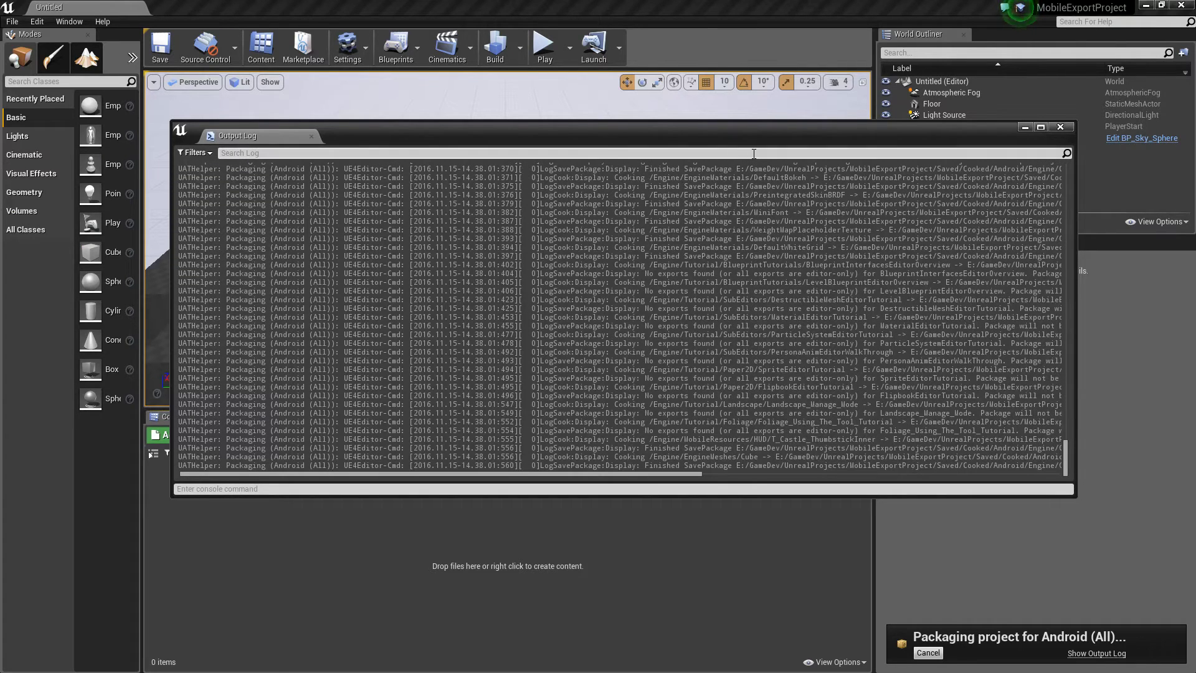
{"action": "left_click", "coordinate": [1025, 128]}
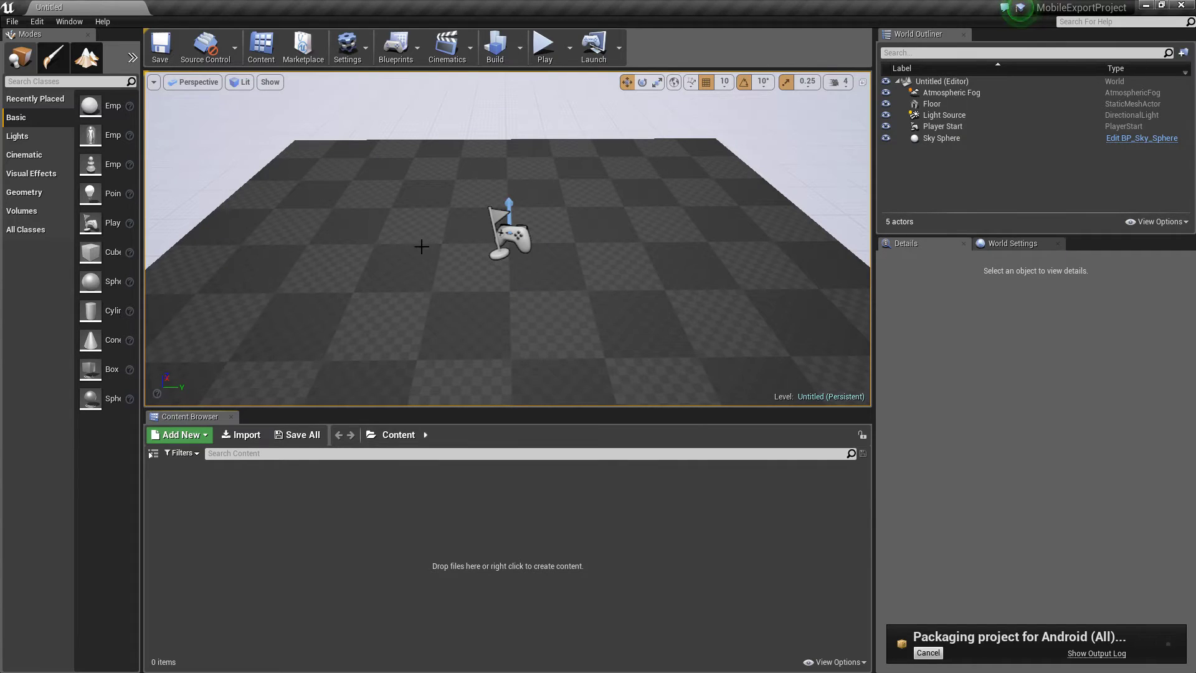
{"action": "left_click", "coordinate": [359, 59]}
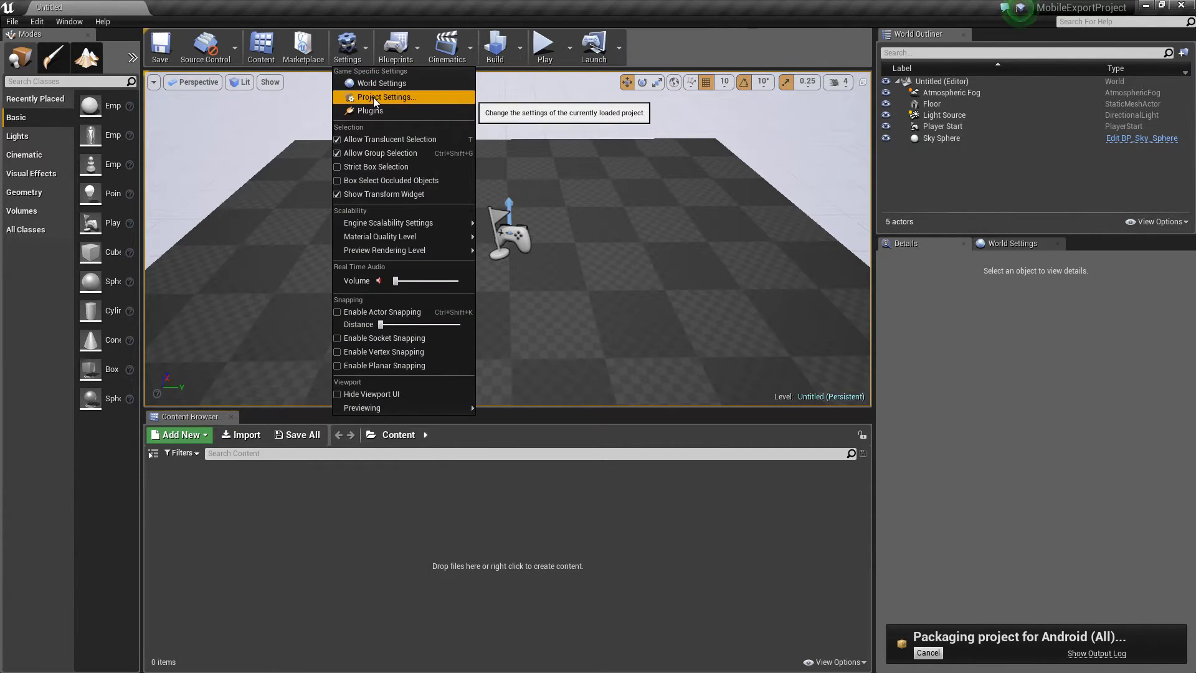
{"action": "left_click", "coordinate": [372, 97]}
{"action": "left_click", "coordinate": [30, 72]}
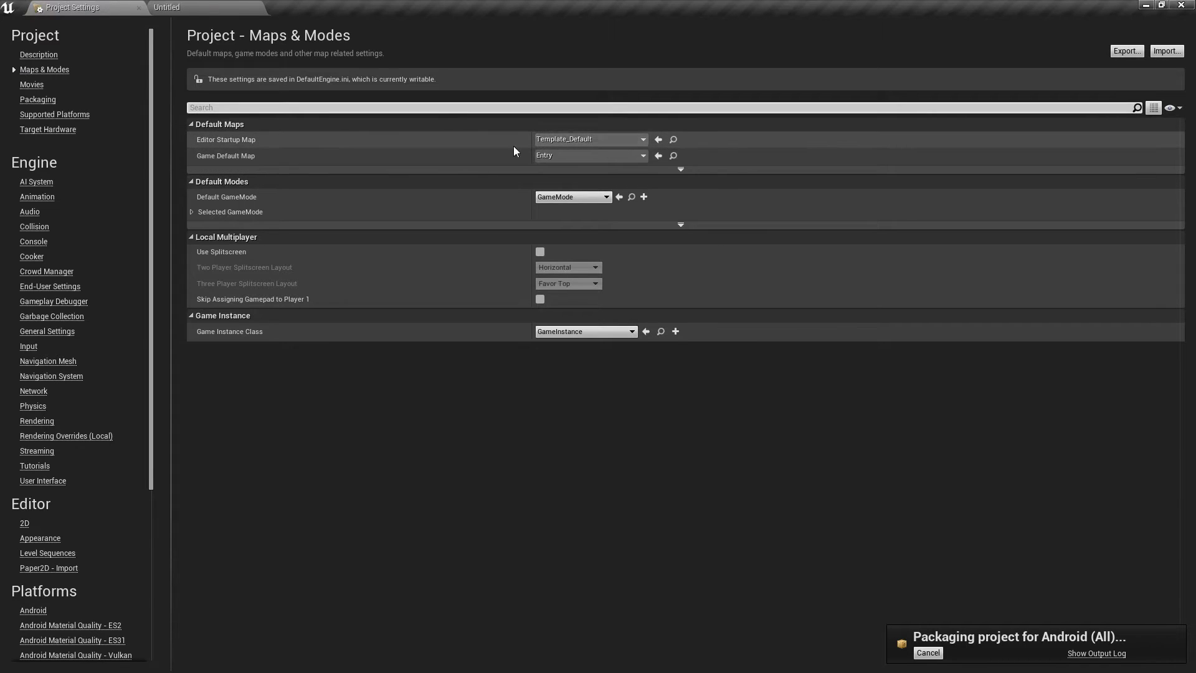
{"action": "left_click", "coordinate": [552, 156]}
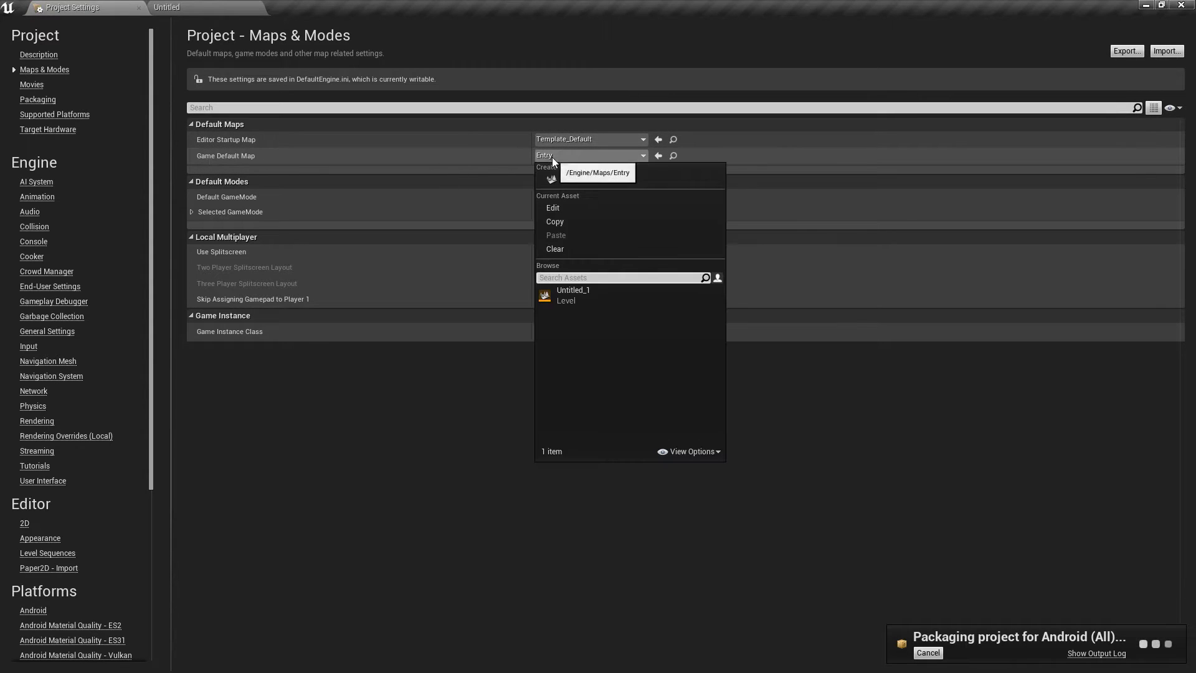
{"action": "left_click", "coordinate": [451, 401]}
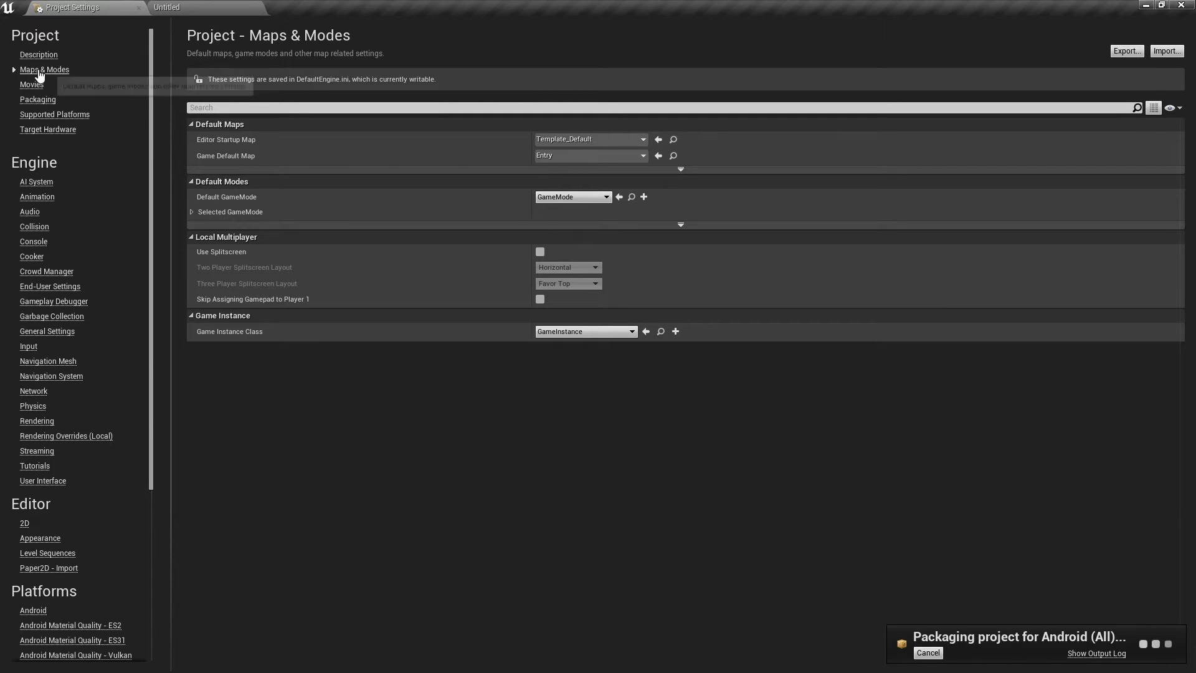
{"action": "left_click", "coordinate": [138, 7]}
{"action": "left_click", "coordinate": [348, 49]}
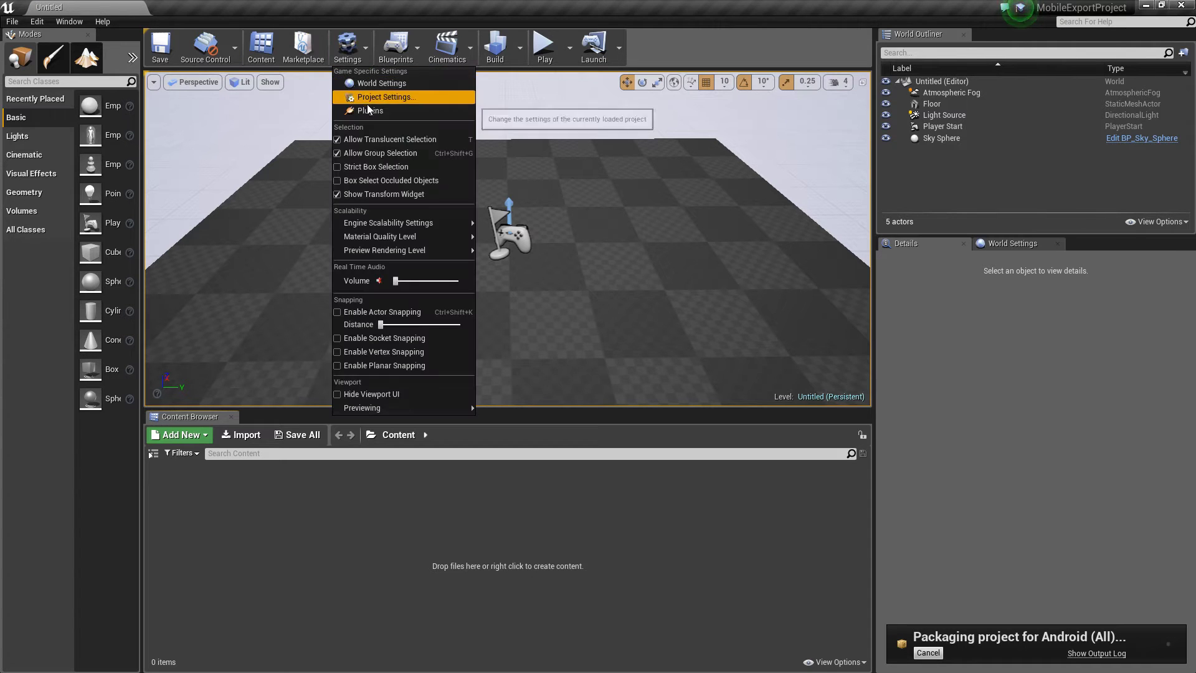
{"action": "left_click", "coordinate": [365, 98]}
{"action": "left_click", "coordinate": [937, 101]}
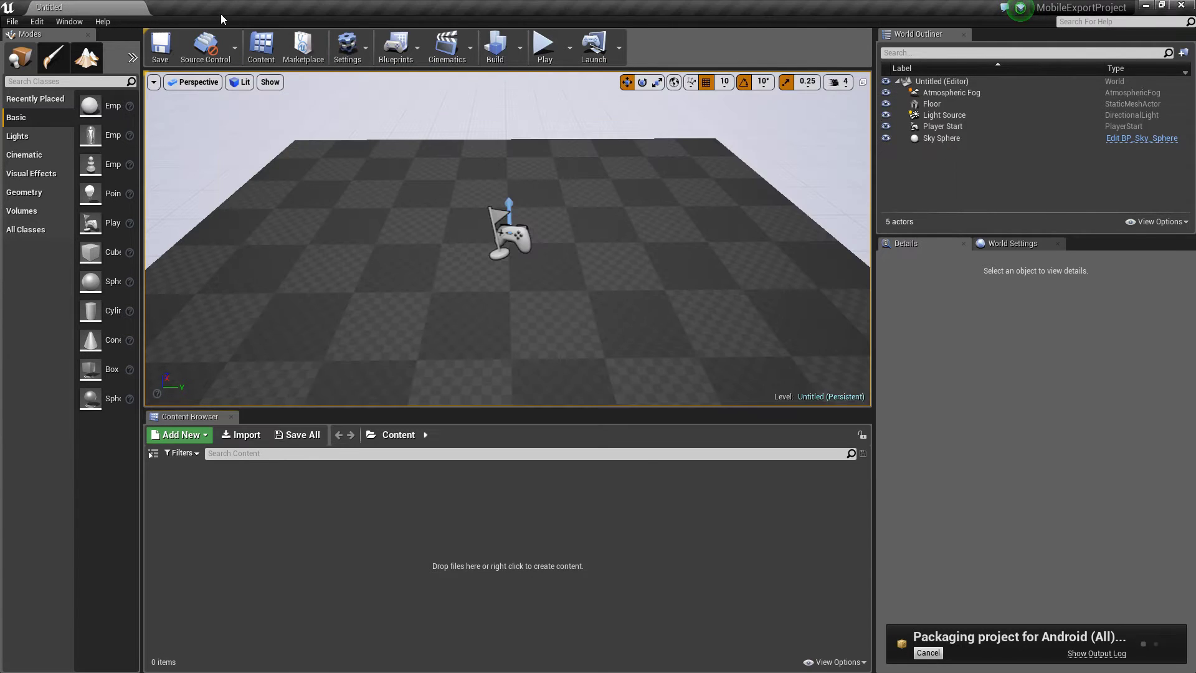
{"action": "left_click", "coordinate": [347, 49]}
{"action": "left_click", "coordinate": [375, 98]}
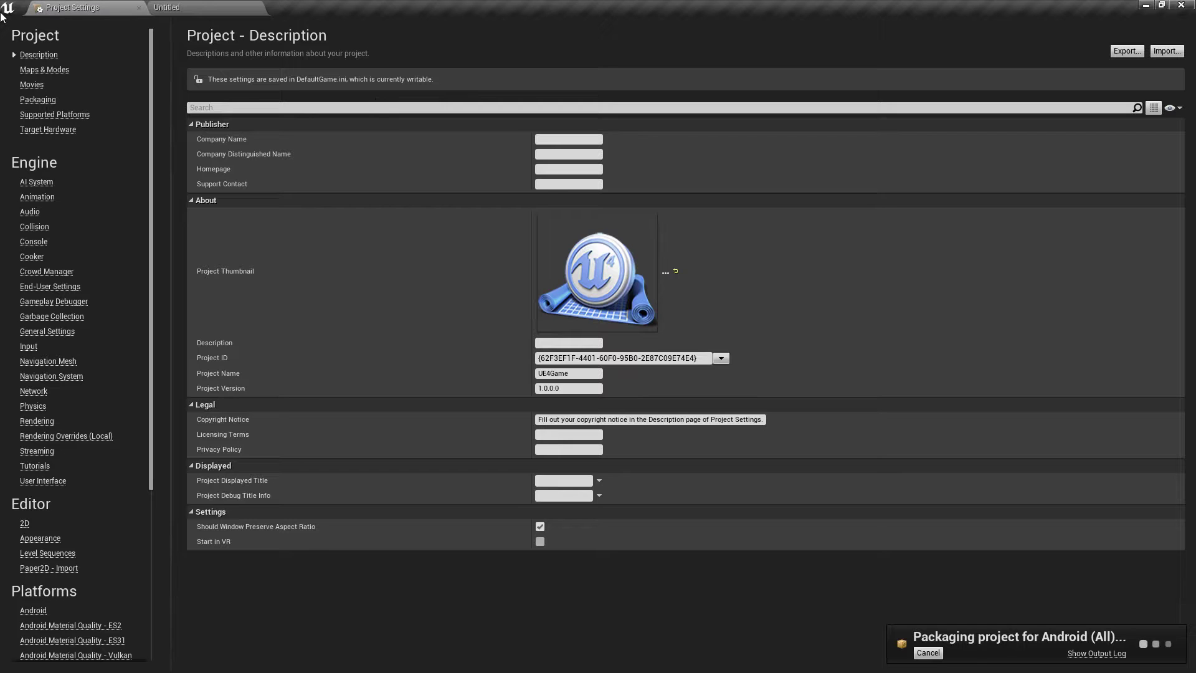
{"action": "left_click", "coordinate": [44, 69]}
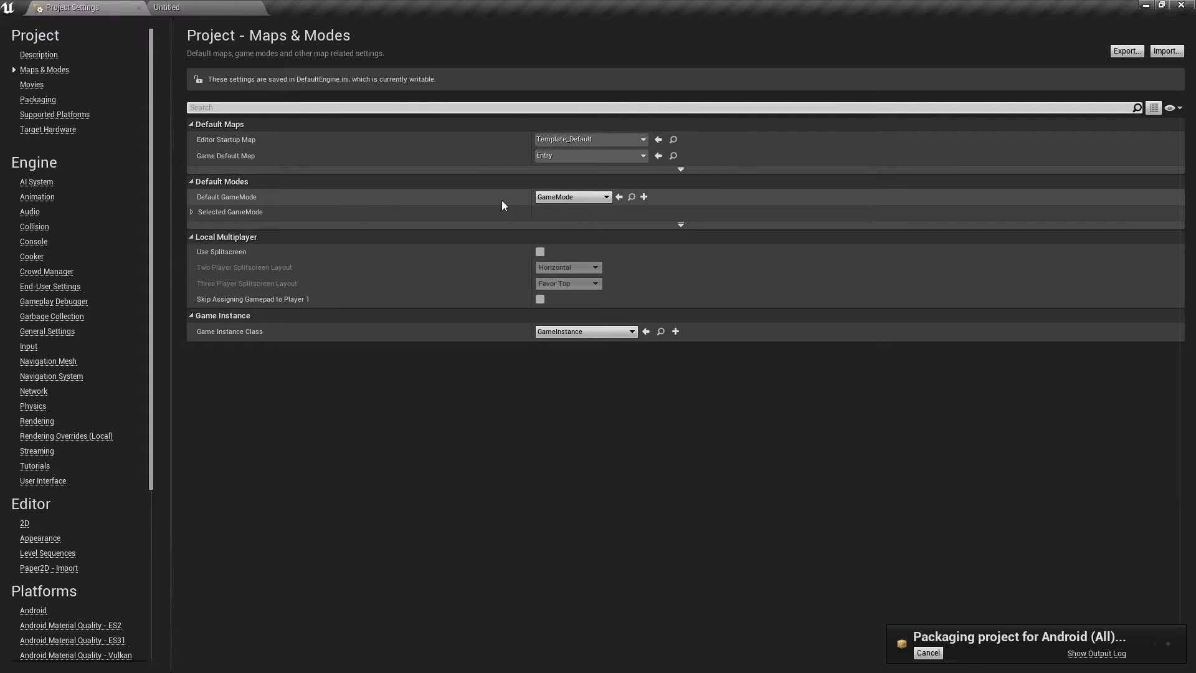
{"action": "middle_click", "coordinate": [83, 7]}
Step: Create a Game Mode Blueprint class named newGM in Content and open it
{"action": "right_click", "coordinate": [252, 509]}
{"action": "mouse_move", "coordinate": [255, 499]}
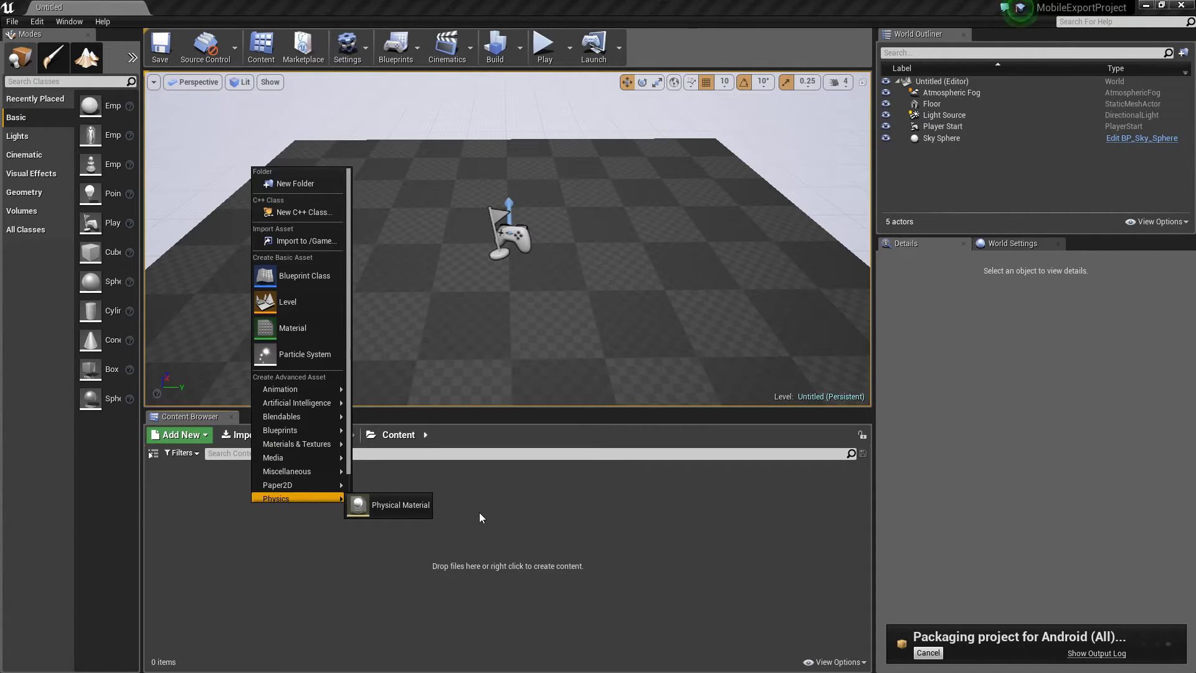
{"action": "scroll", "coordinate": [279, 437], "scroll_direction": "down", "scroll_amount": 2}
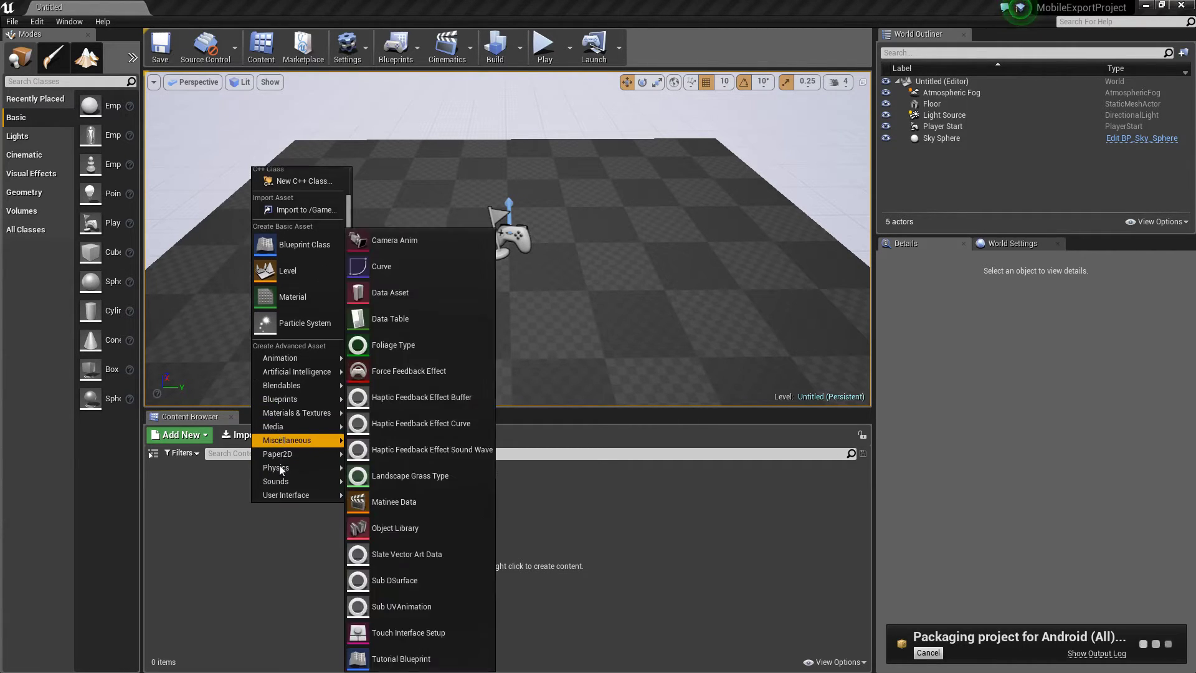
{"action": "scroll", "coordinate": [290, 374], "scroll_direction": "up", "scroll_amount": 2}
{"action": "left_click", "coordinate": [289, 279]}
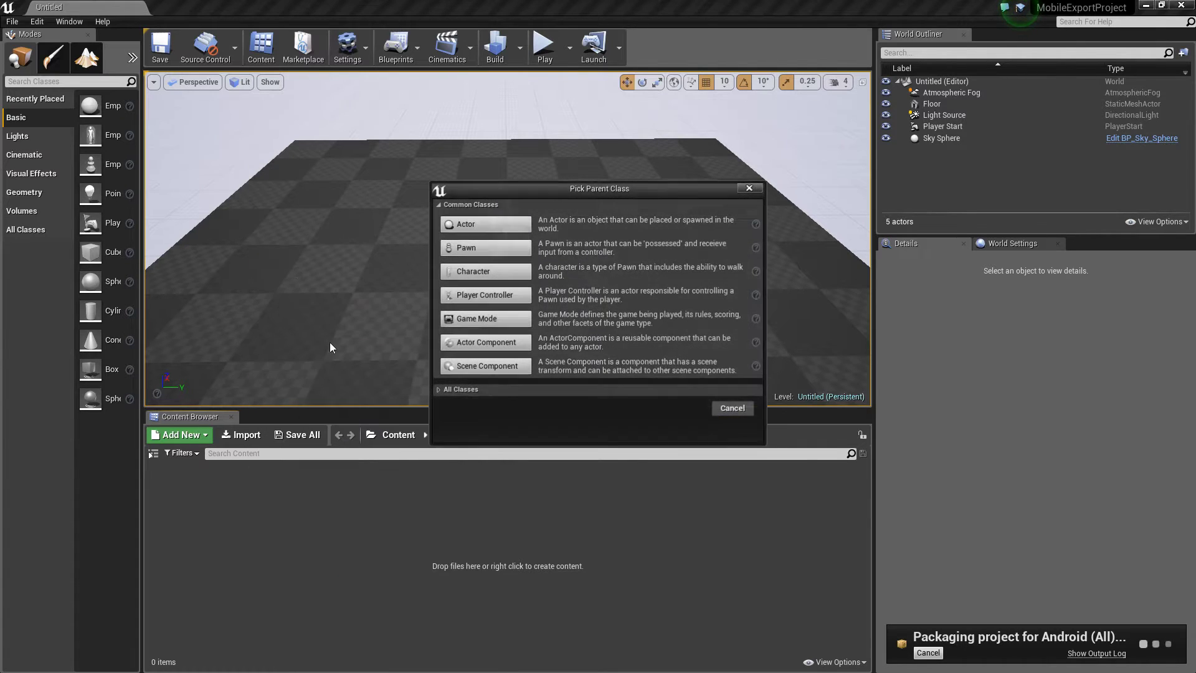
{"action": "left_click", "coordinate": [455, 327]}
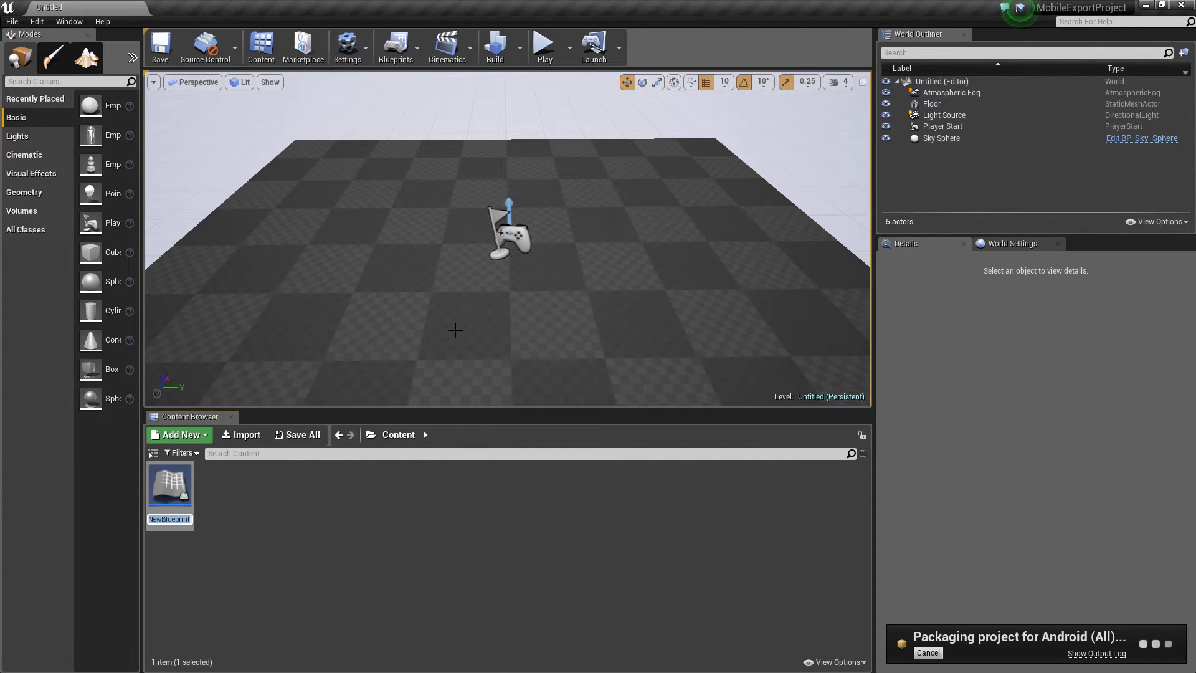
{"action": "type", "text": "newGM"}
{"action": "key", "text": "Return"}
{"action": "double_click", "coordinate": [191, 481]}
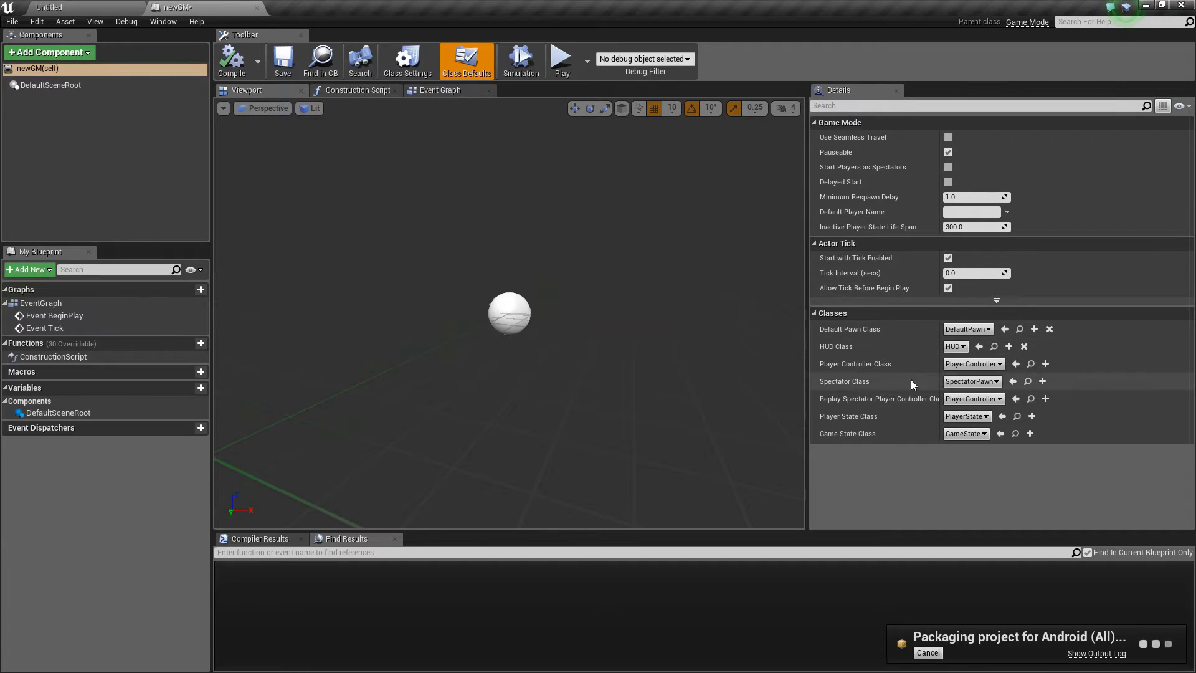
Step: Review the Default Pawn Class and HUD Class options, keeping DefaultPawn and HUD
{"action": "left_click", "coordinate": [968, 329]}
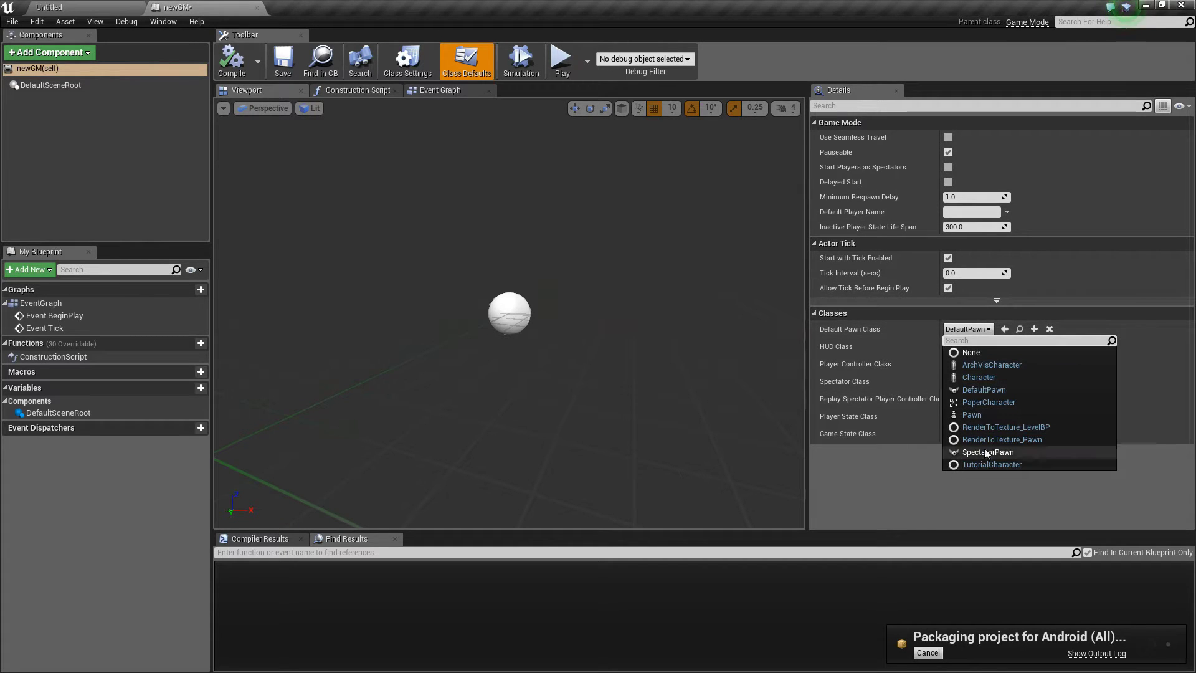
{"action": "left_click", "coordinate": [877, 488]}
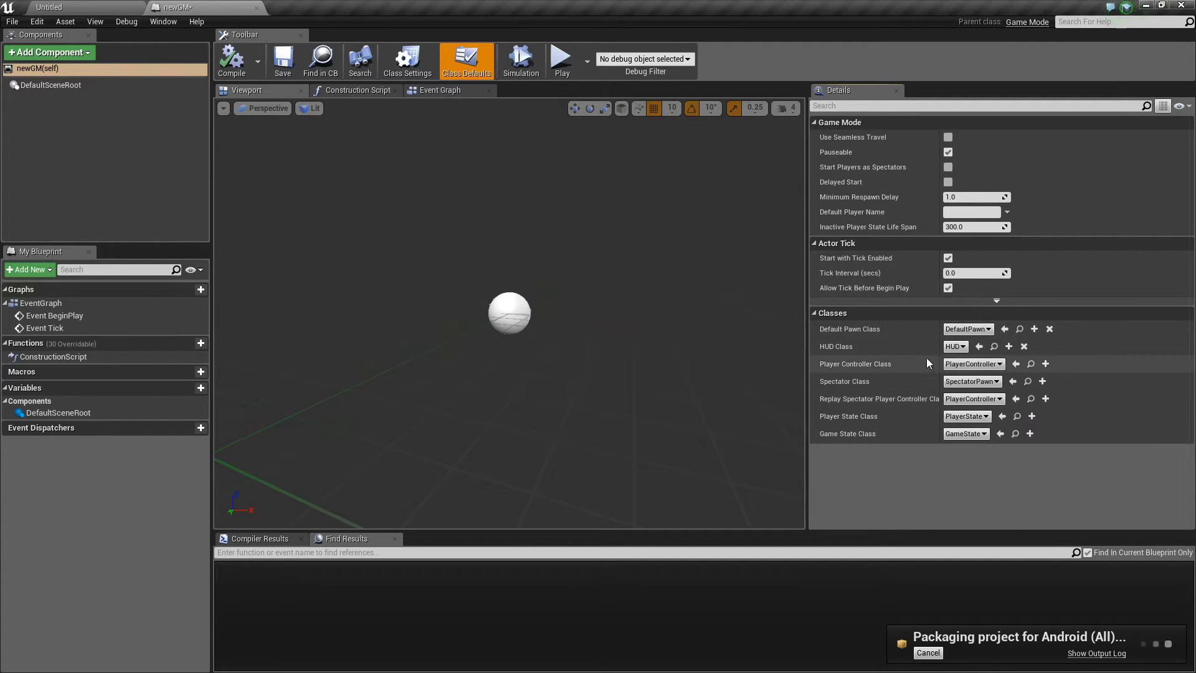
{"action": "left_click", "coordinate": [957, 347]}
{"action": "left_click", "coordinate": [928, 504]}
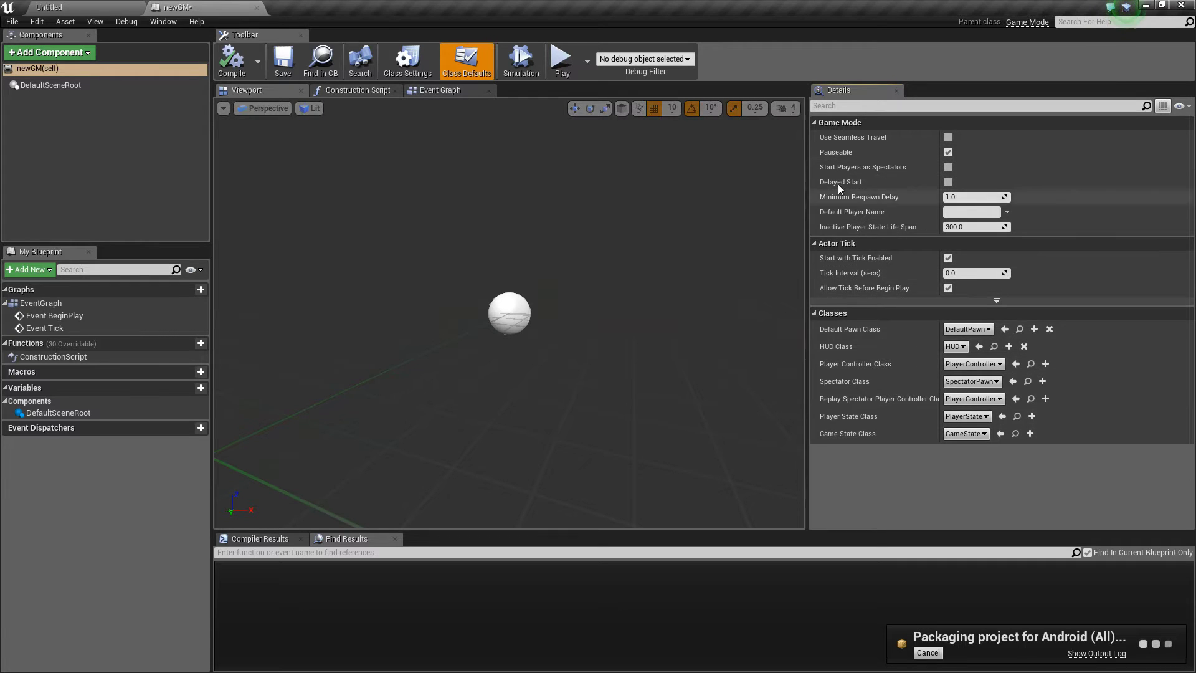
Step: Close the newGM Blueprint editor, frame the whole floor, and show World Settings
{"action": "left_click", "coordinate": [256, 6]}
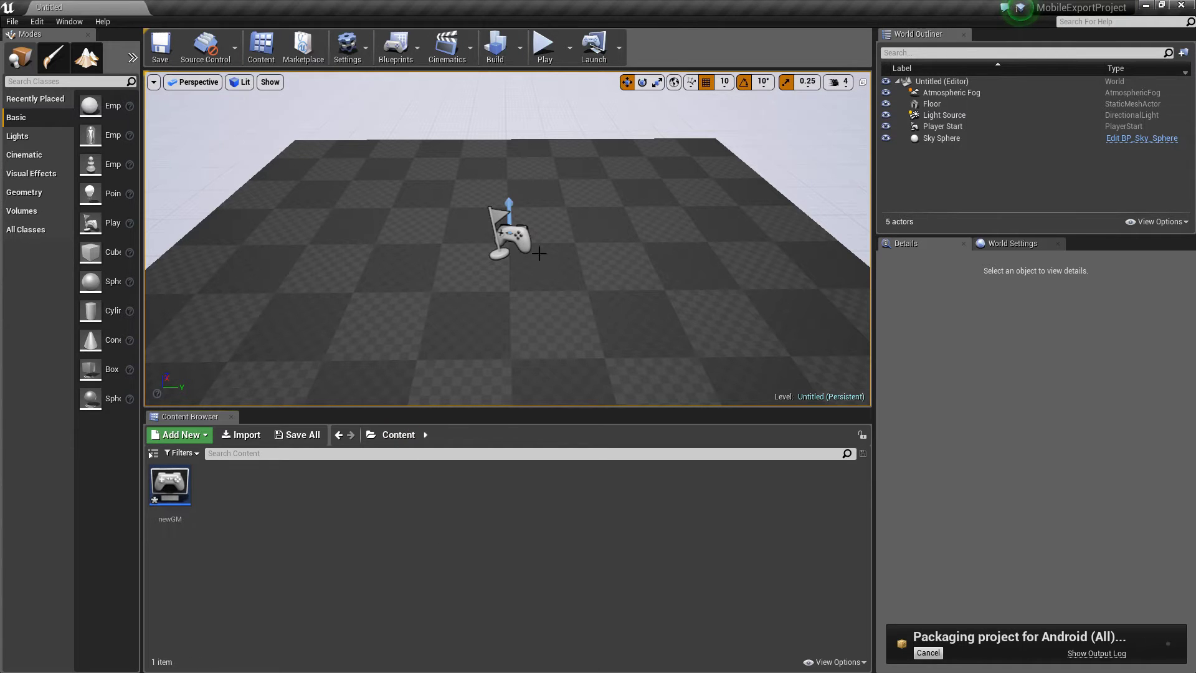
{"action": "left_click_drag", "start_coordinate": [528, 216], "coordinate": [530, 268]}
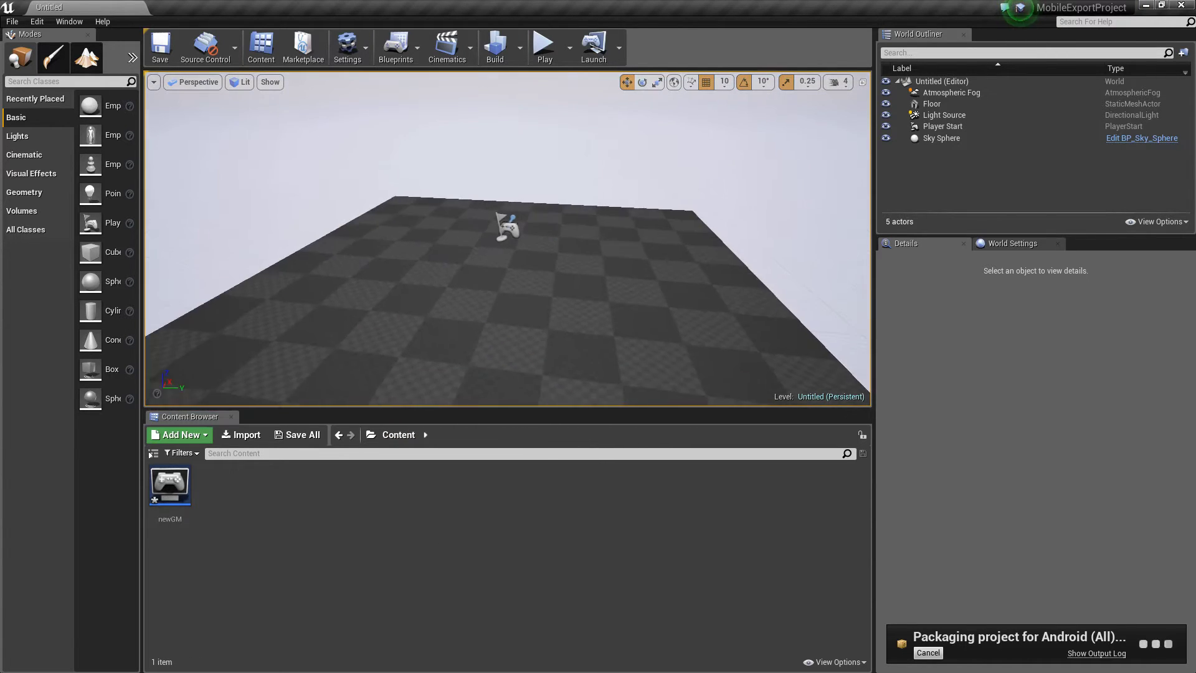
{"action": "left_click", "coordinate": [1011, 243]}
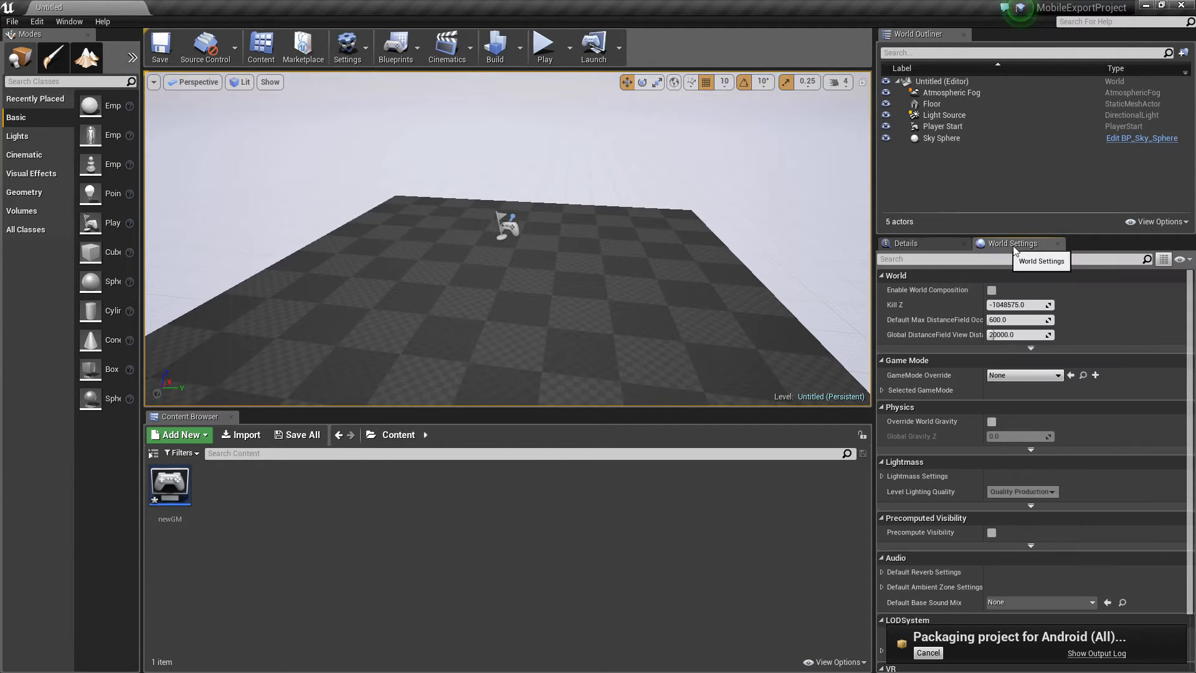
{"action": "left_click", "coordinate": [69, 21]}
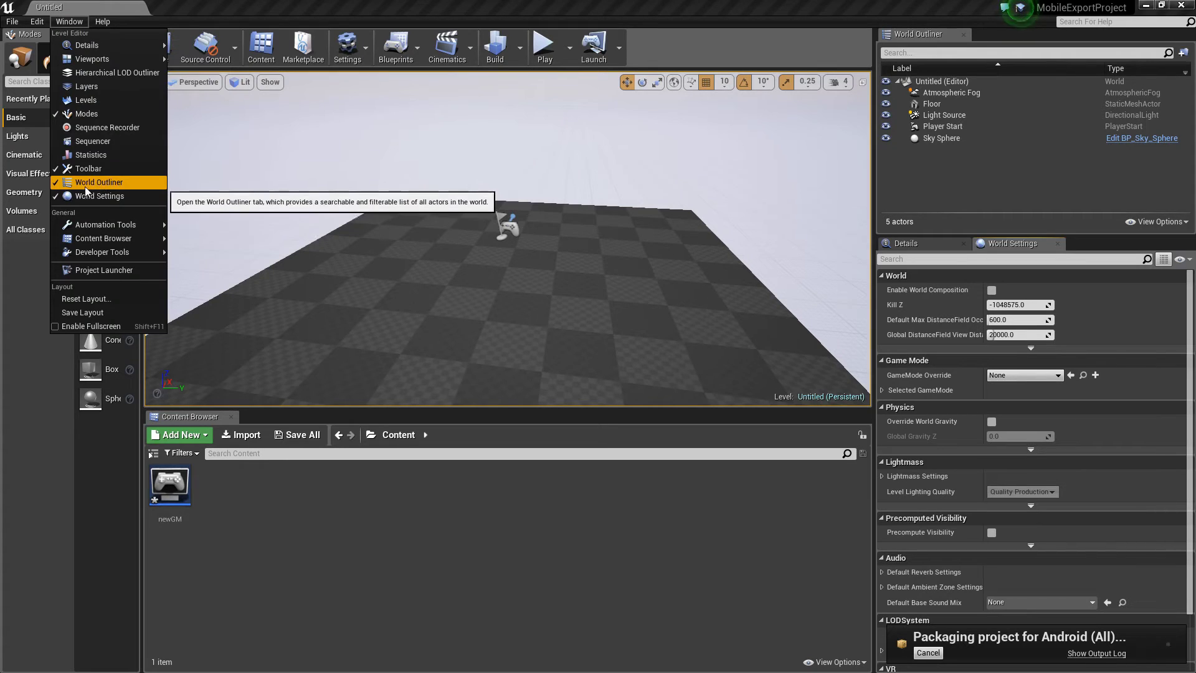
{"action": "left_click", "coordinate": [1019, 243]}
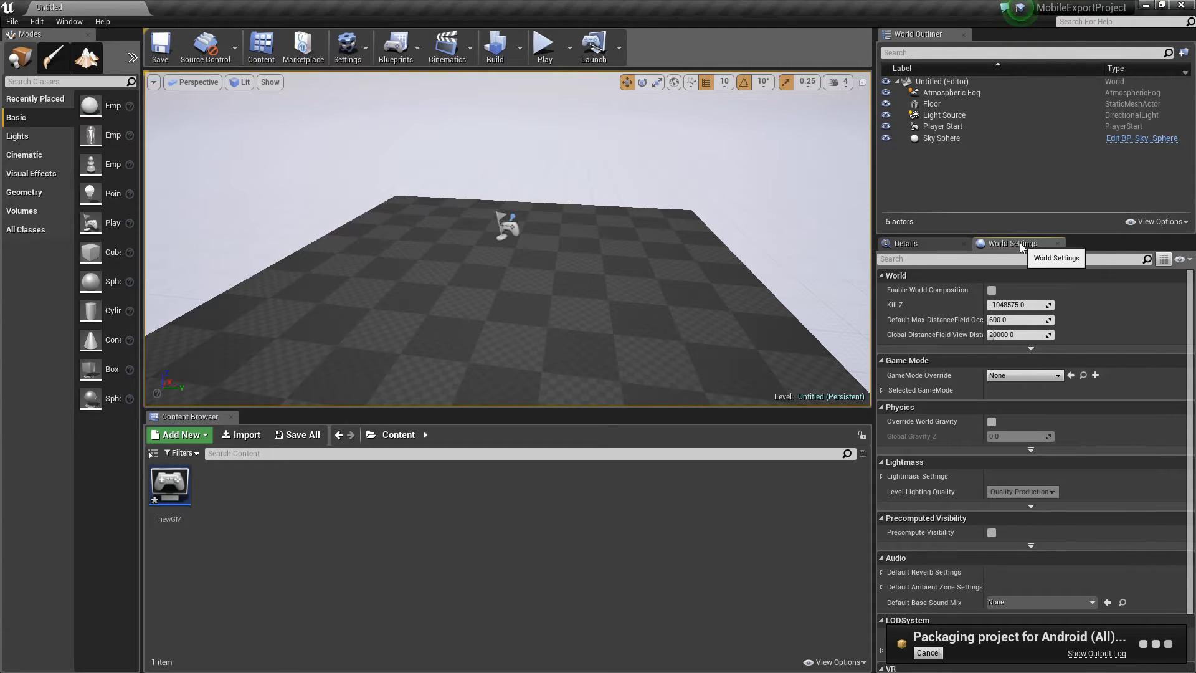
Step: Set the level's GameMode Override to newGM, keeping DefaultPawn as its pawn class
{"action": "left_click", "coordinate": [1017, 376]}
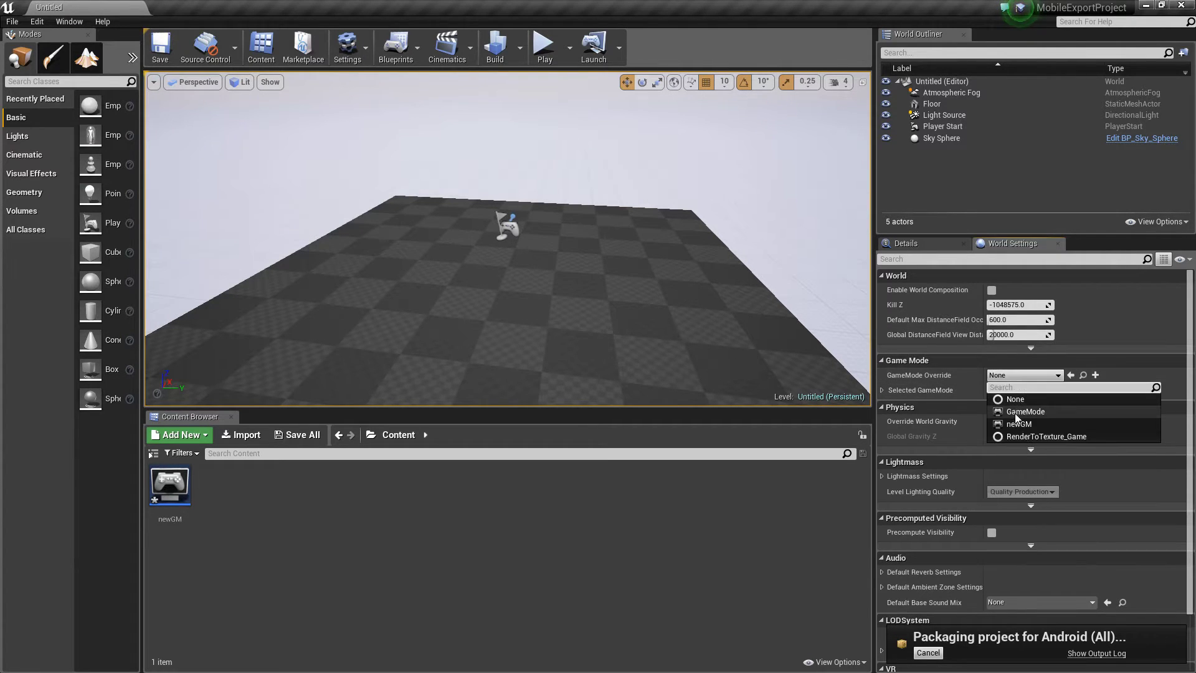
{"action": "left_click", "coordinate": [1014, 424]}
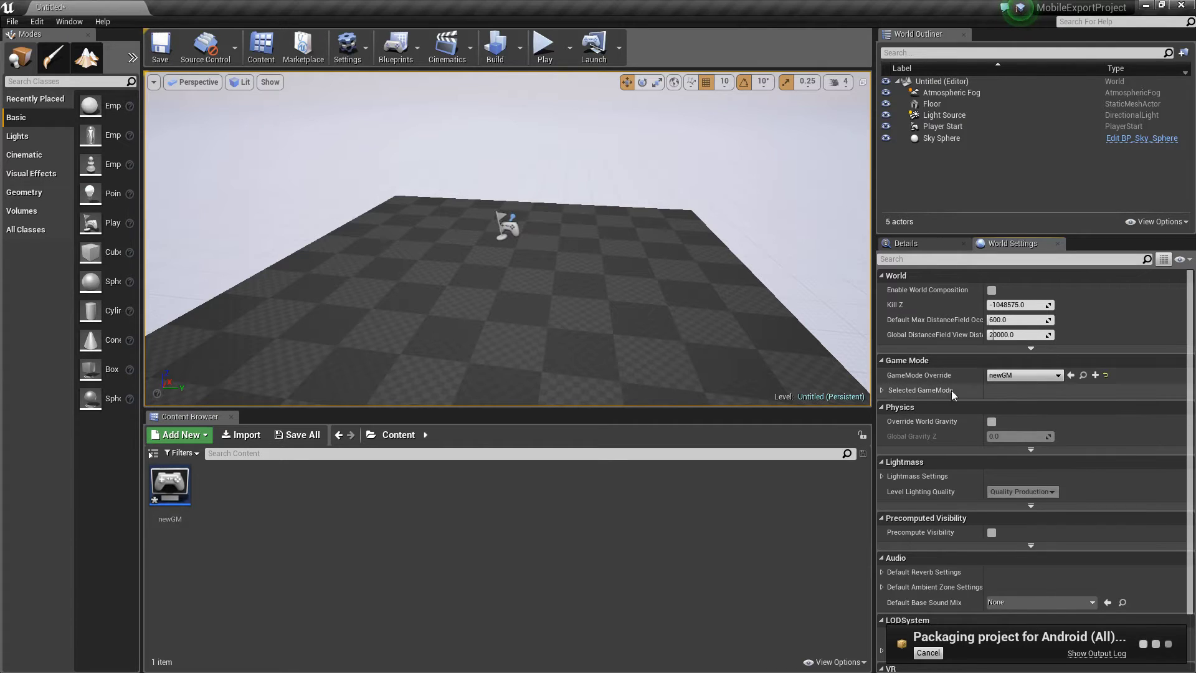
{"action": "left_click", "coordinate": [882, 390]}
{"action": "left_click", "coordinate": [1025, 406]}
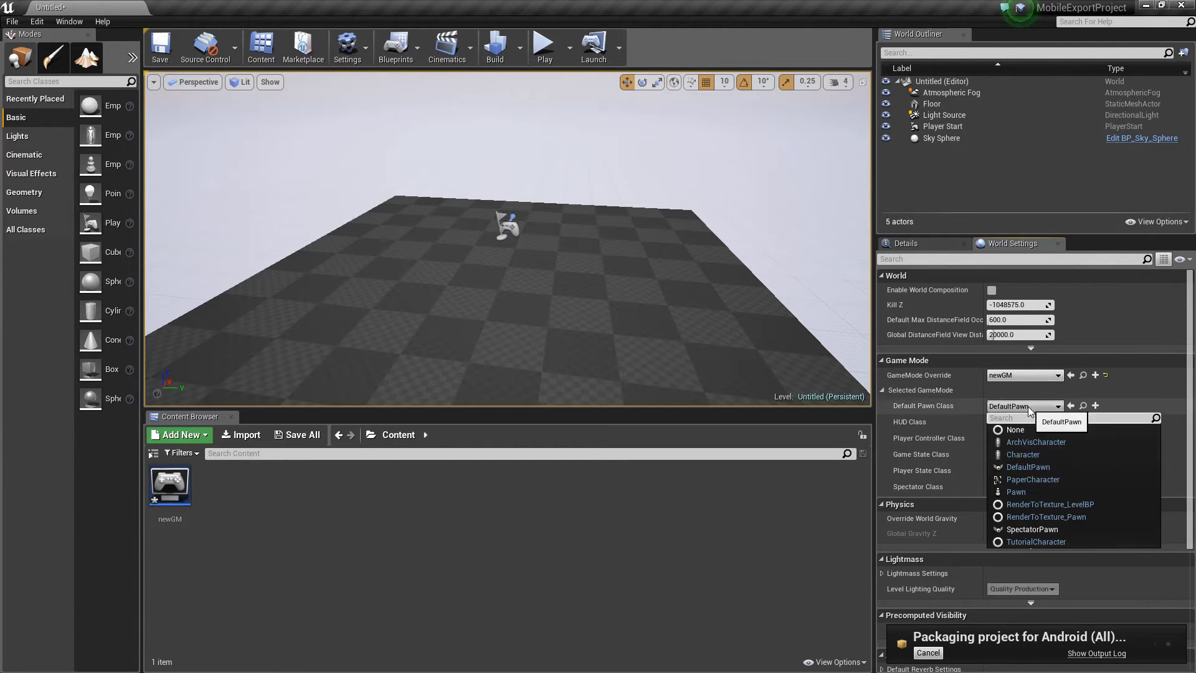
{"action": "left_click", "coordinate": [657, 502]}
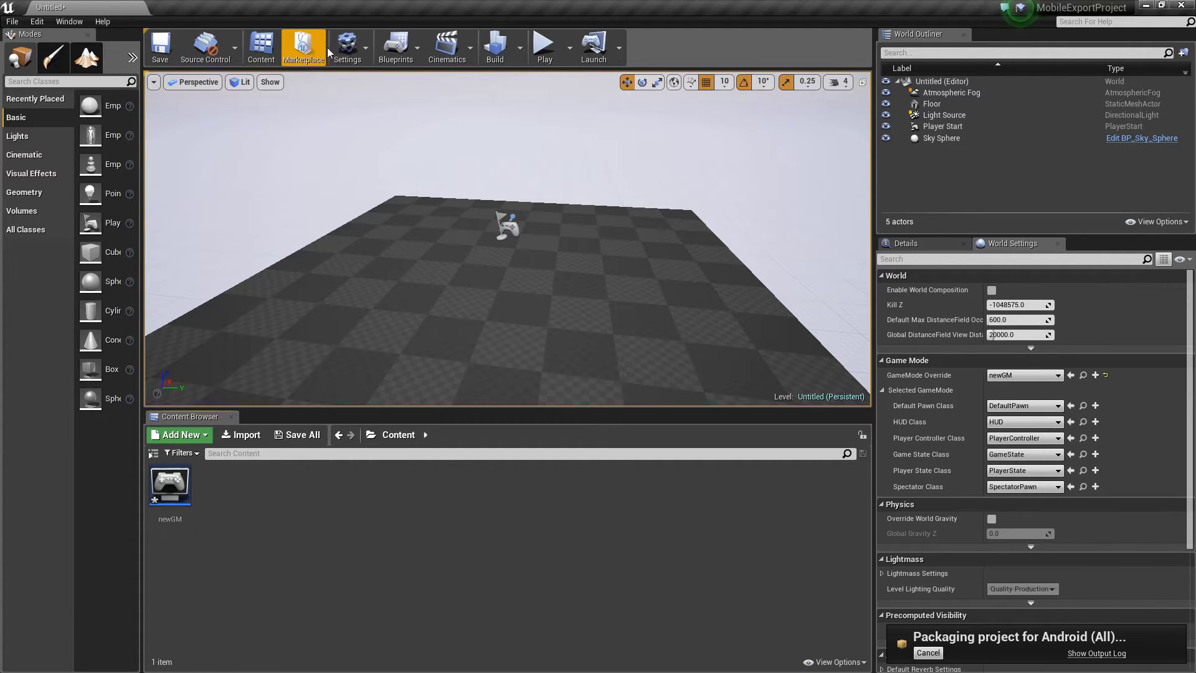
{"action": "left_click", "coordinate": [349, 51]}
Step: Set the project's Default GameMode to newGM in Maps & Modes
{"action": "left_click", "coordinate": [377, 97]}
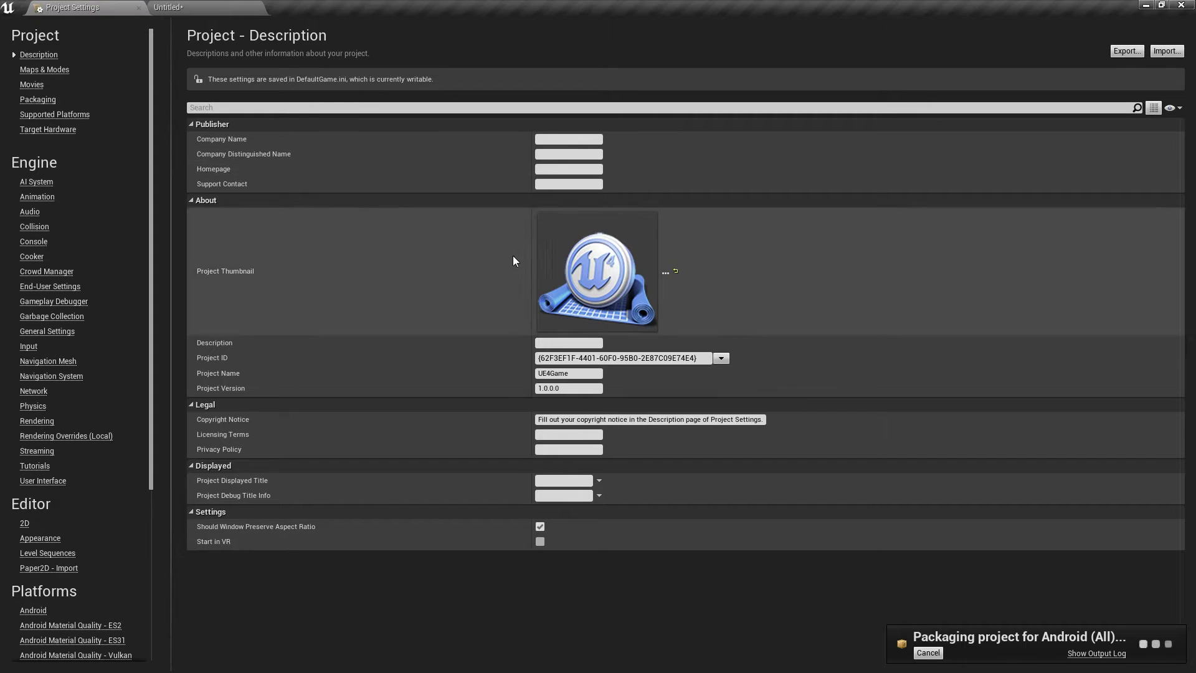
{"action": "left_click", "coordinate": [38, 70]}
{"action": "left_click", "coordinate": [573, 197]}
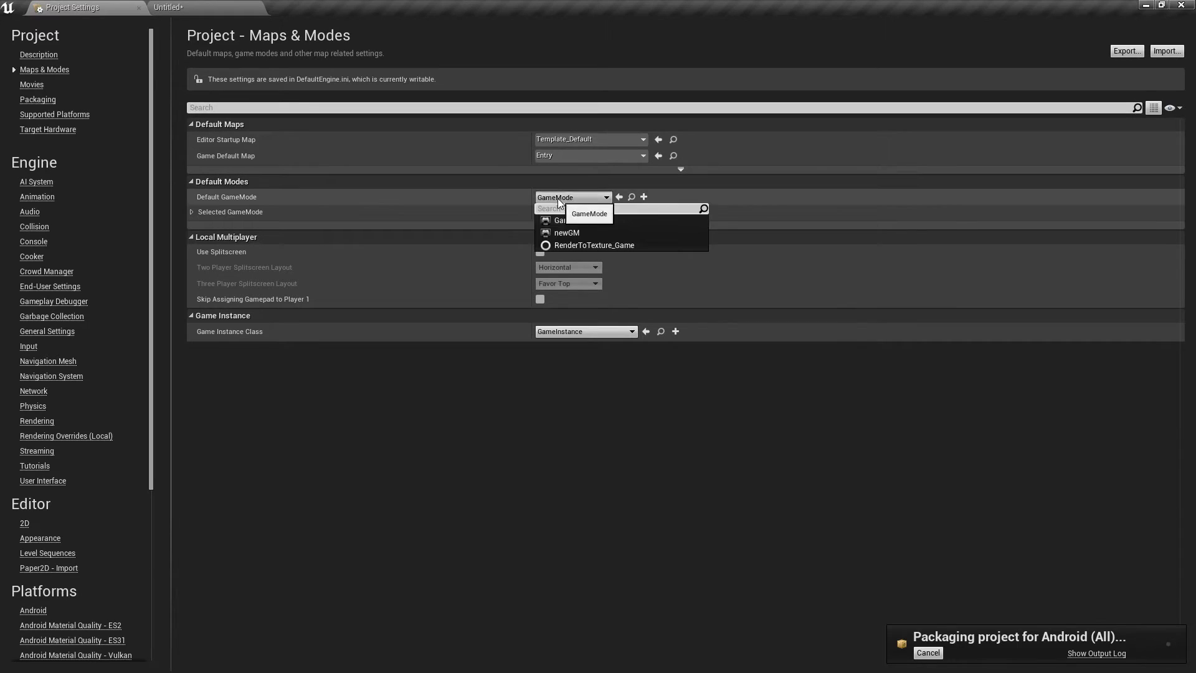
{"action": "left_click", "coordinate": [568, 235]}
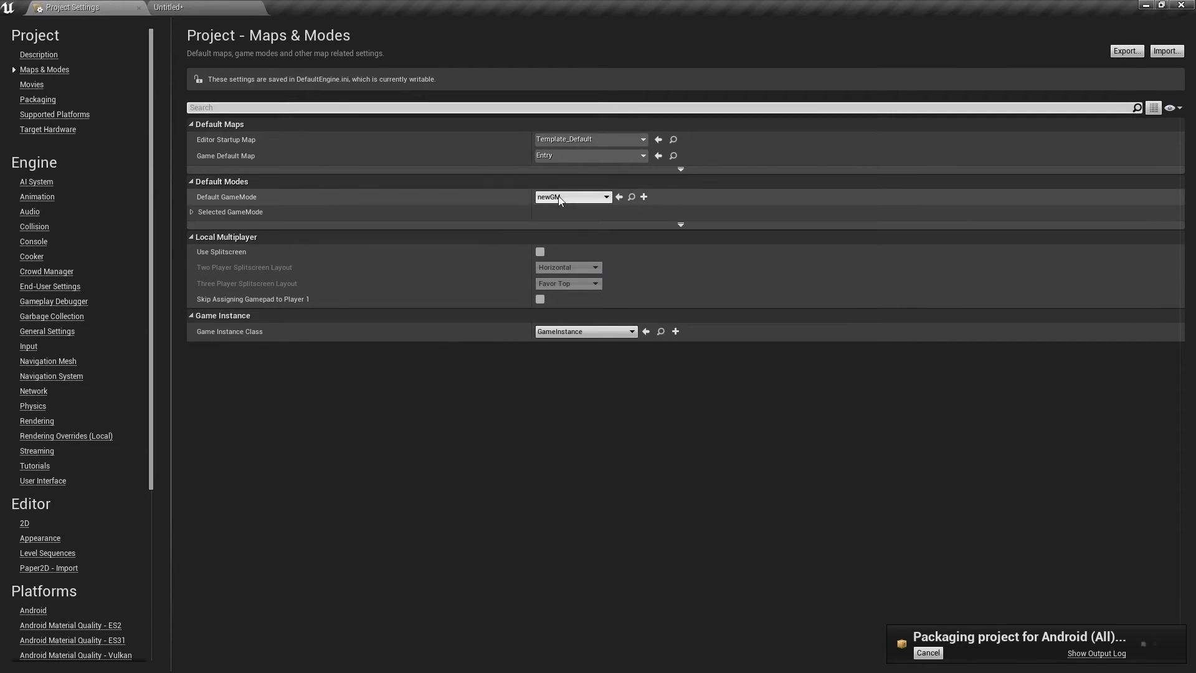
{"action": "left_click", "coordinate": [191, 213]}
{"action": "left_click", "coordinate": [574, 228]}
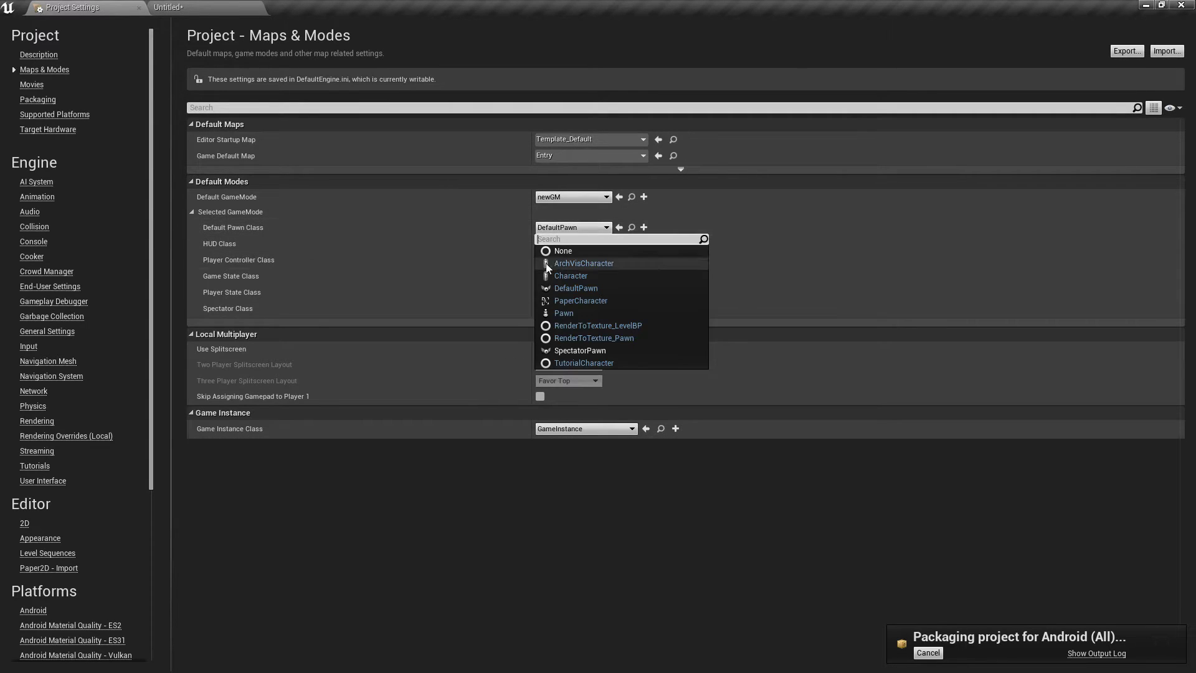
{"action": "left_click", "coordinate": [449, 557]}
Step: Clear the level's GameMode Override to None and show the packaging output log
{"action": "left_click", "coordinate": [212, 8]}
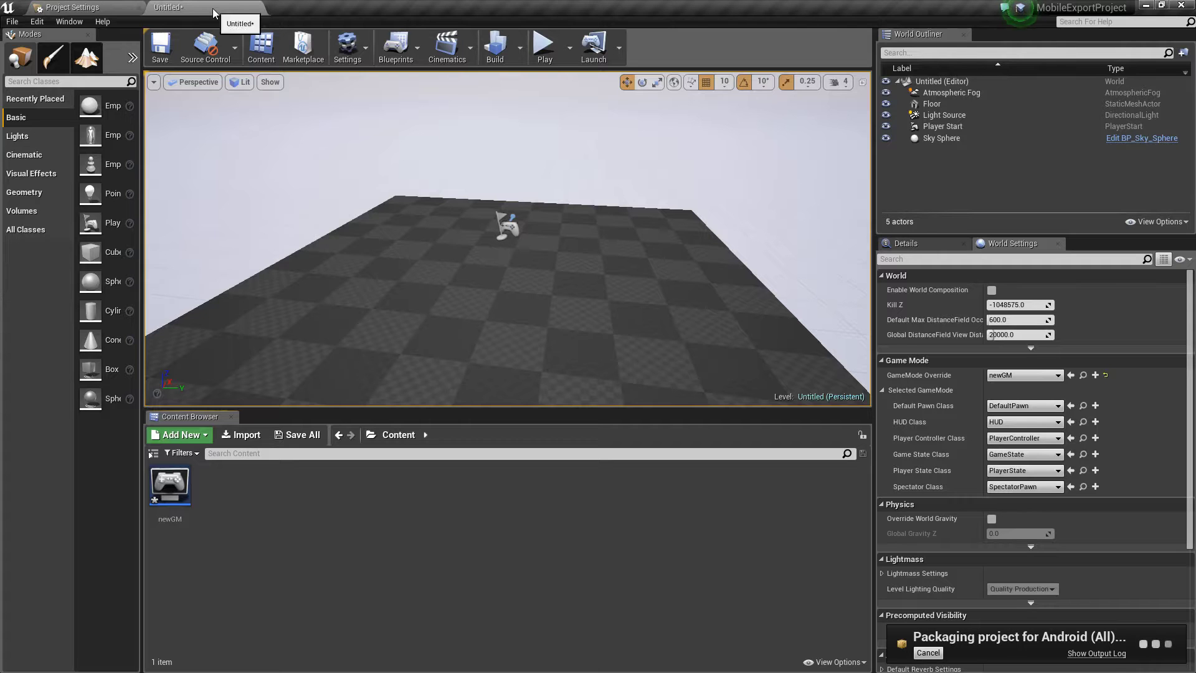
{"action": "left_click", "coordinate": [1010, 372]}
{"action": "left_click", "coordinate": [1034, 397]}
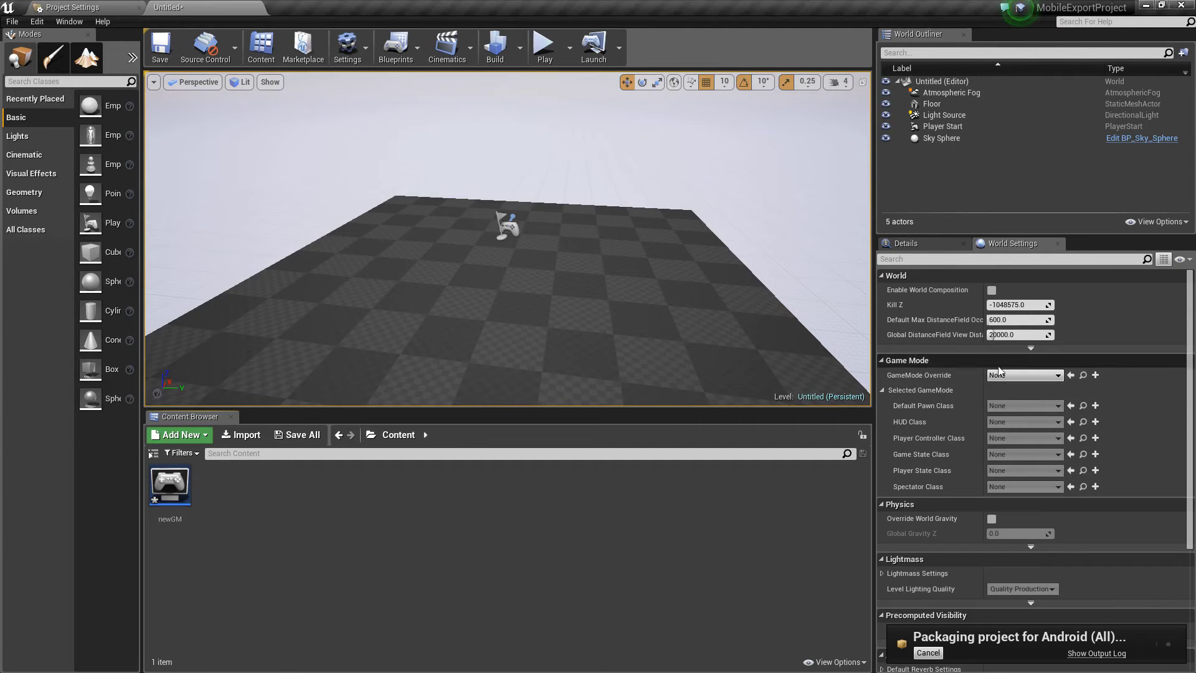
{"action": "left_click", "coordinate": [81, 7]}
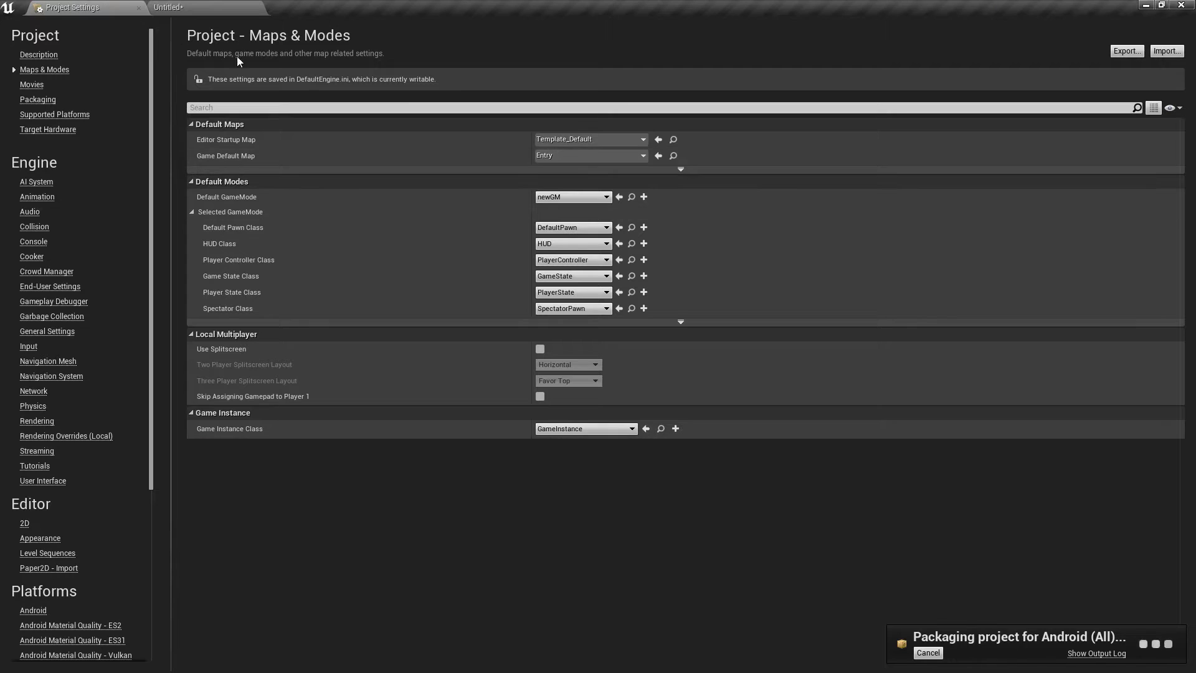
{"action": "left_click", "coordinate": [189, 7]}
{"action": "left_click", "coordinate": [1097, 654]}
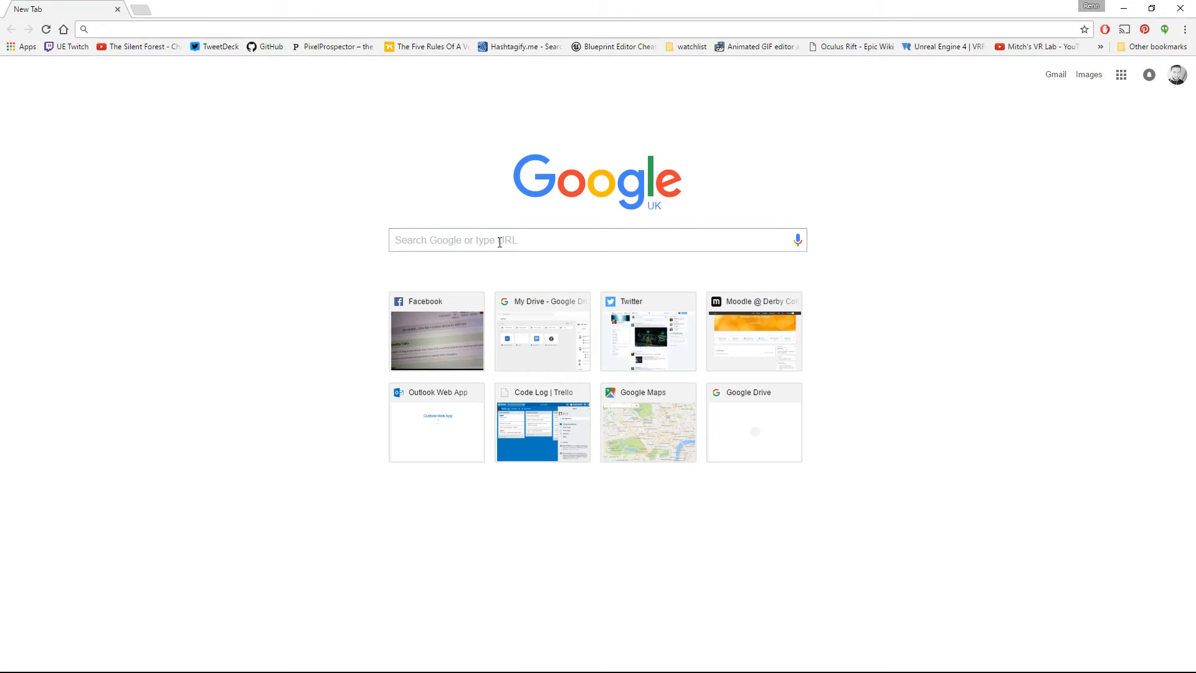
Step: Search Google for 'unreal engine 4 mobile build size', briefly checking packaging in Unreal
{"action": "left_click", "coordinate": [499, 241]}
{"action": "type", "text": "unreal engine 4 blueprint developer UK"}
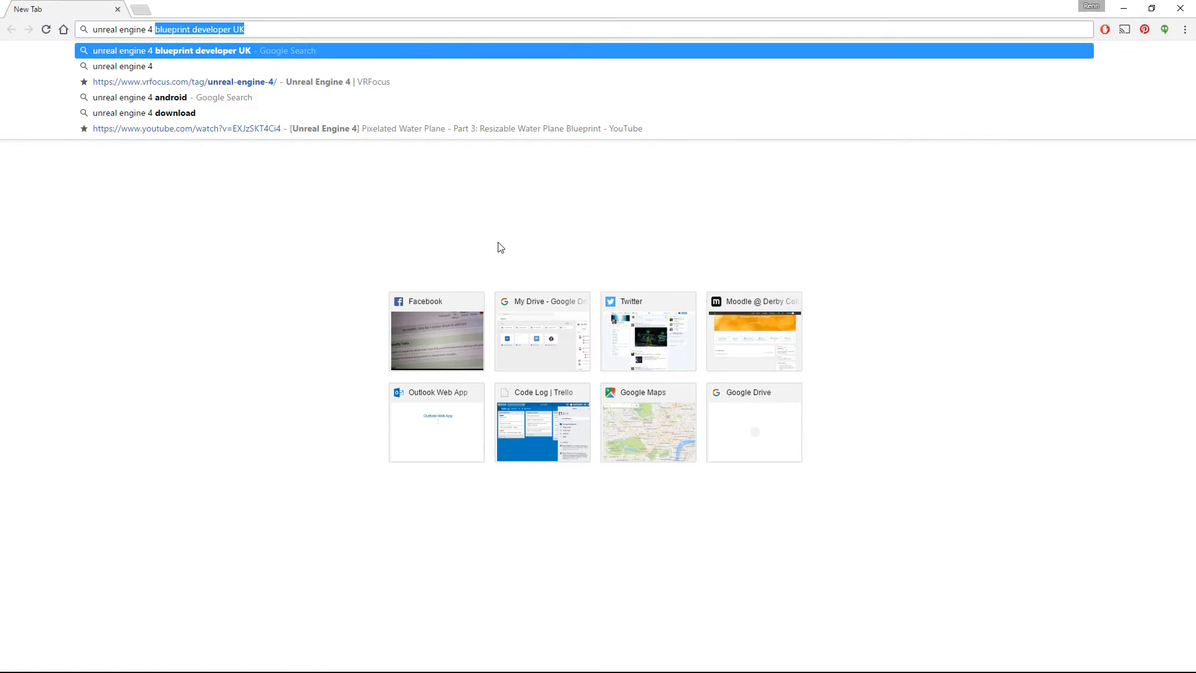
{"action": "key", "text": "alt+Tab"}
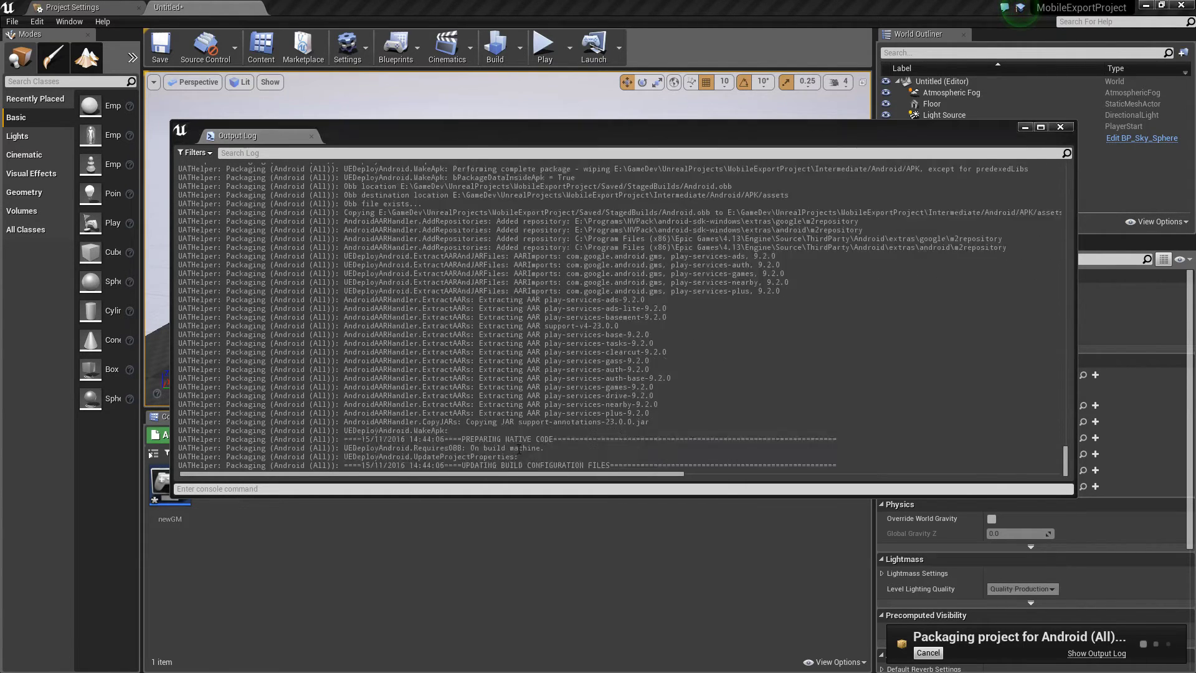
{"action": "key", "text": "alt+Tab"}
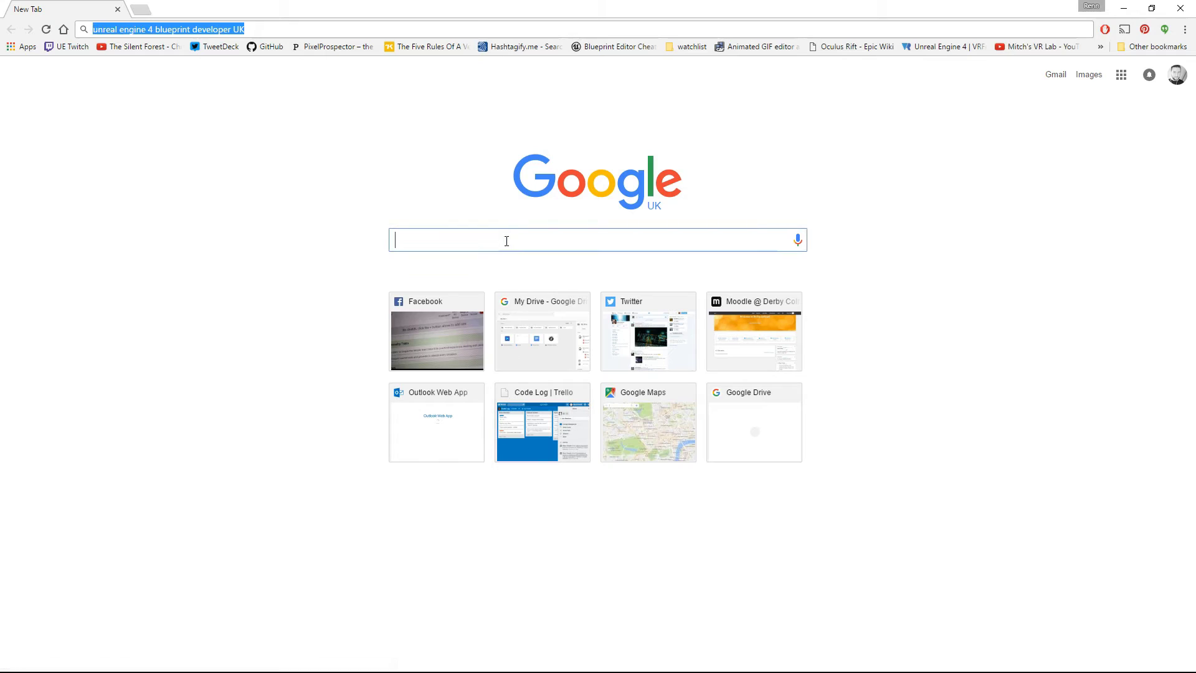
{"action": "type", "text": "unreal engine 4"}
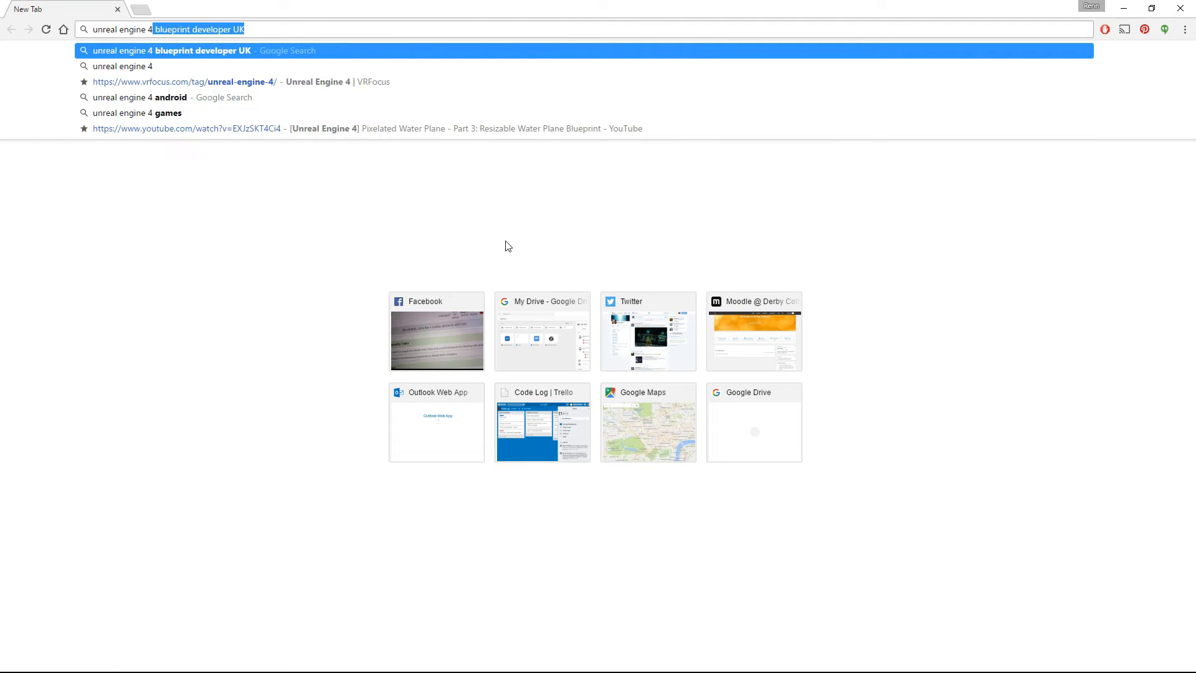
{"action": "type", "text": " mobile build size"}
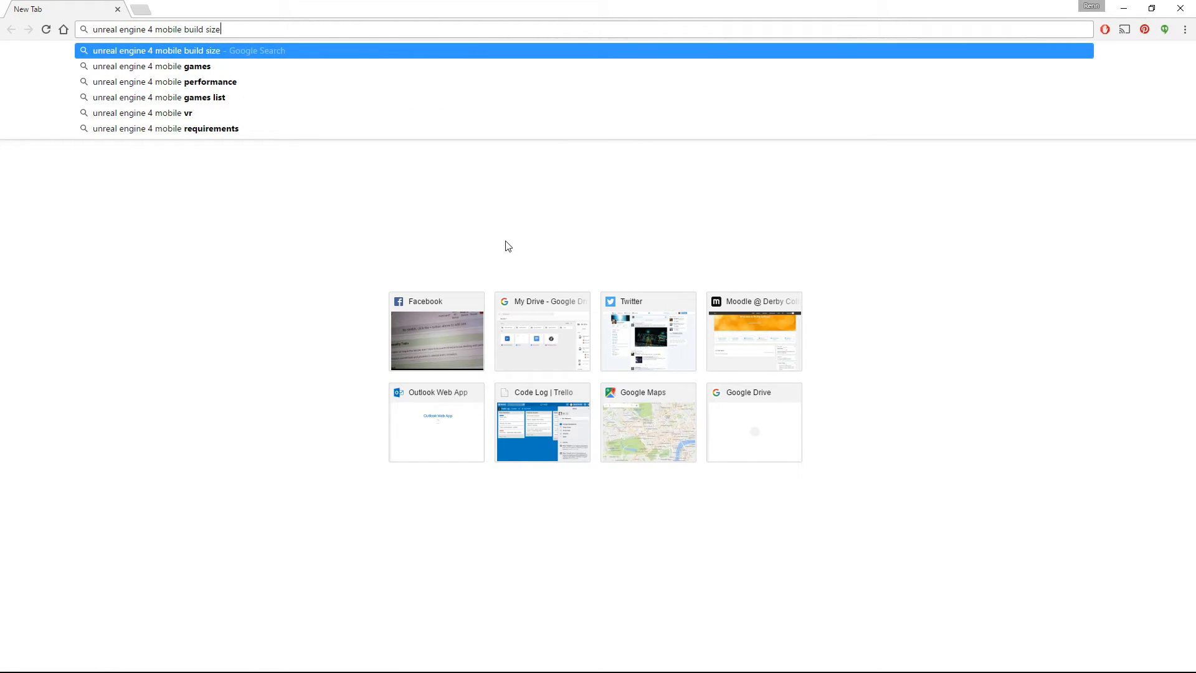
{"action": "key", "text": "Return"}
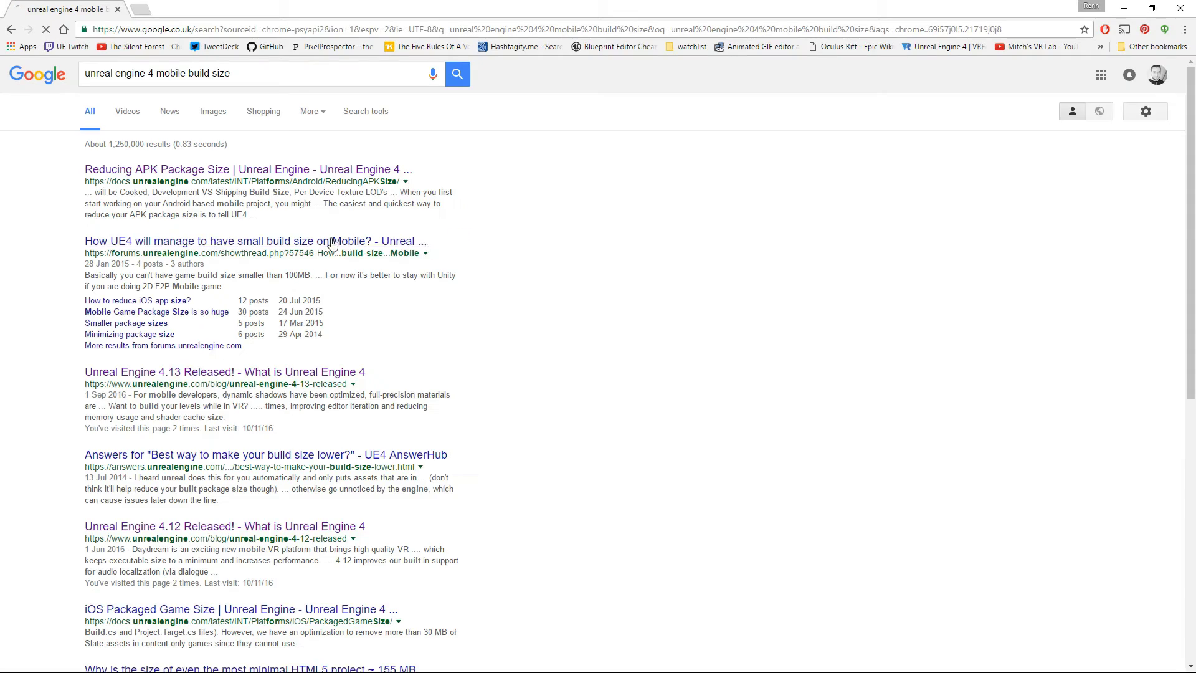
Step: Open the Reducing APK Package Size guide and read through it, returning to the top
{"action": "left_click", "coordinate": [149, 171]}
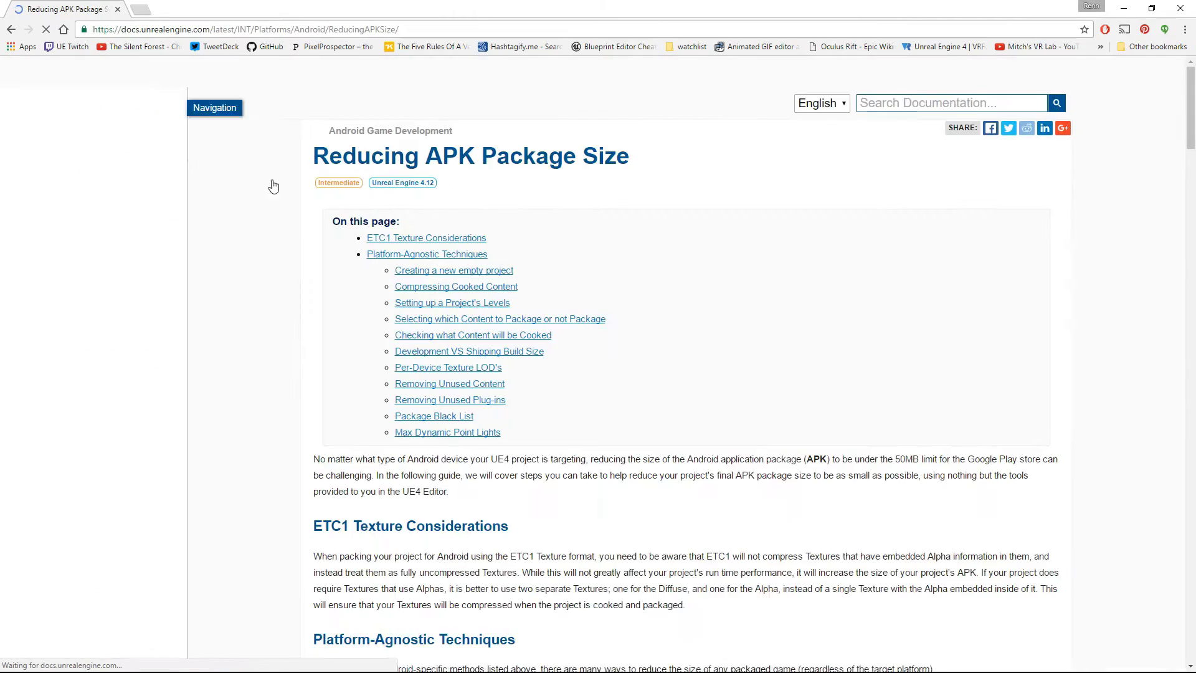
{"action": "scroll", "coordinate": [274, 253], "scroll_direction": "down", "scroll_amount": 10}
{"action": "scroll", "coordinate": [186, 294], "scroll_direction": "up", "scroll_amount": 11}
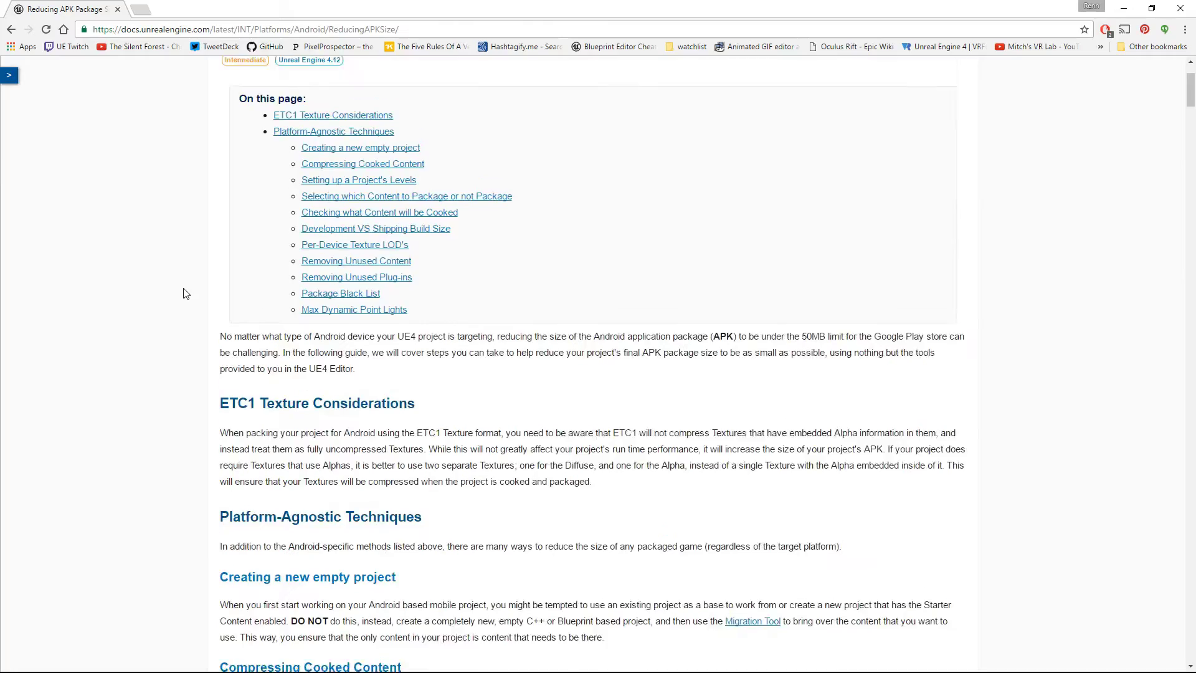
{"action": "scroll", "coordinate": [185, 293], "scroll_direction": "down", "scroll_amount": 20}
{"action": "scroll", "coordinate": [185, 293], "scroll_direction": "down", "scroll_amount": 20}
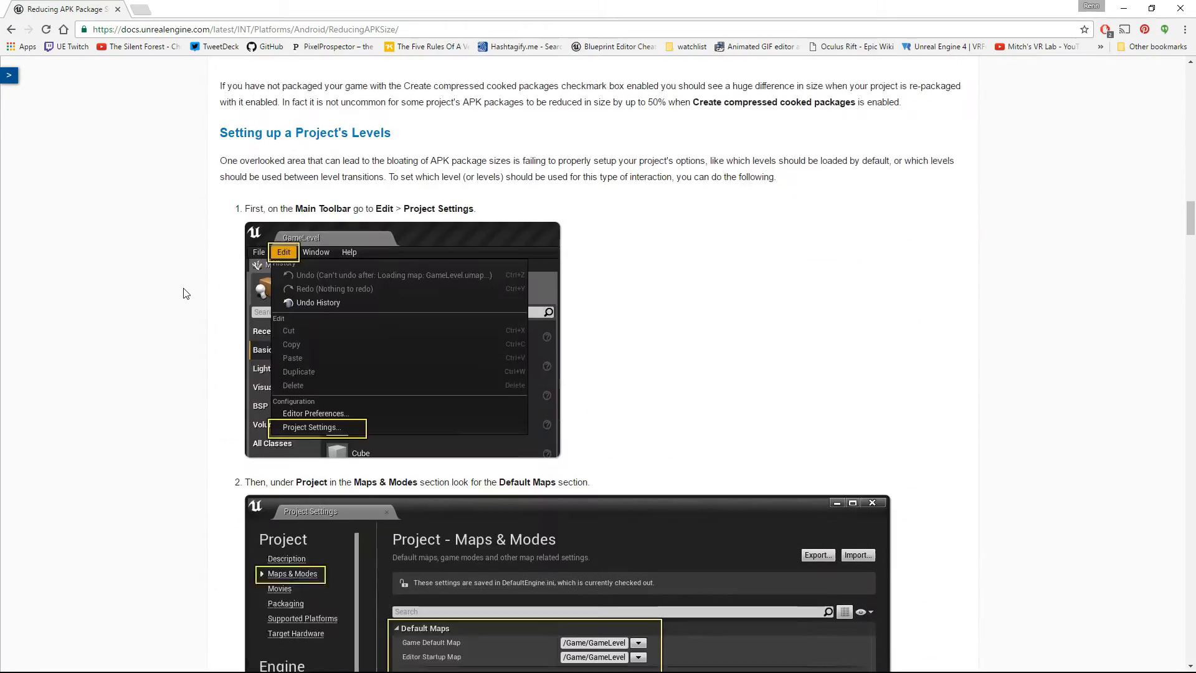
{"action": "scroll", "coordinate": [243, 258], "scroll_direction": "down", "scroll_amount": 20}
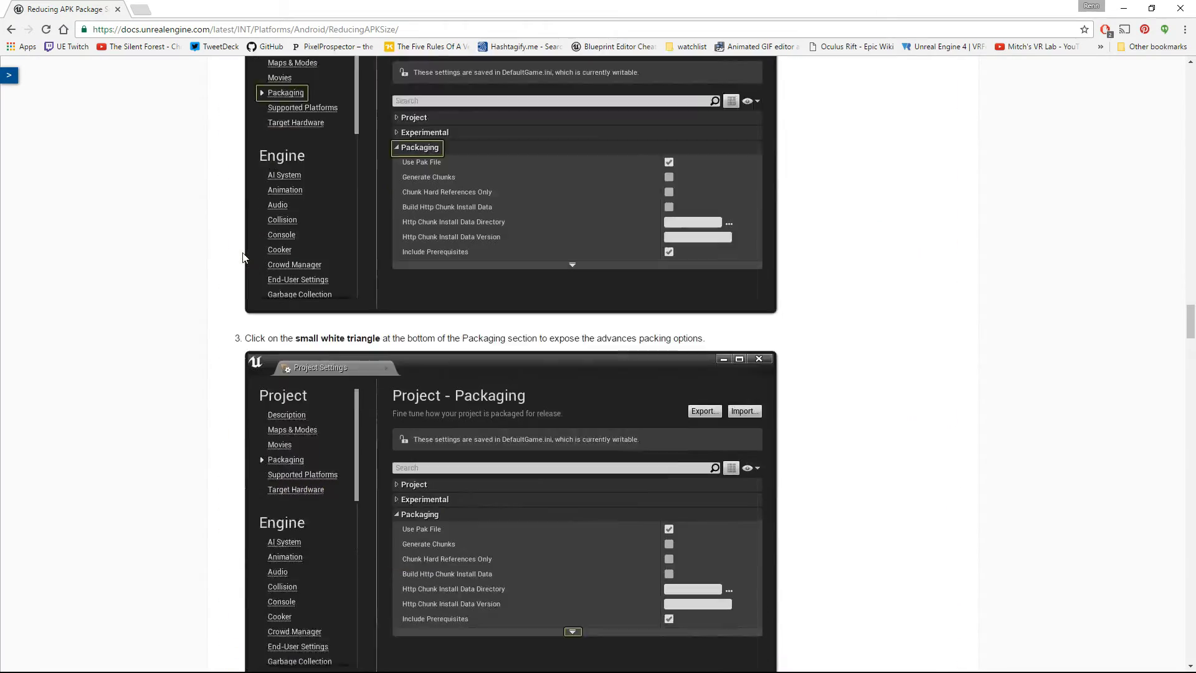
{"action": "scroll", "coordinate": [243, 257], "scroll_direction": "down", "scroll_amount": 8}
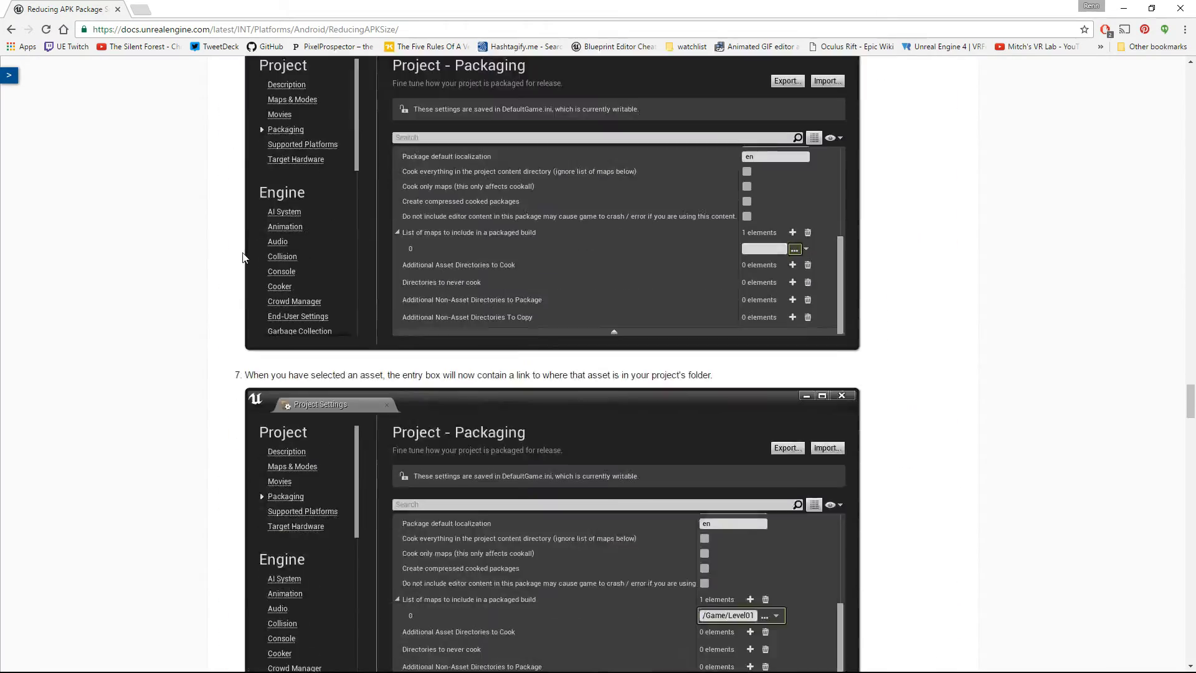
{"action": "scroll", "coordinate": [243, 257], "scroll_direction": "up", "scroll_amount": 9}
{"action": "scroll", "coordinate": [685, 265], "scroll_direction": "up", "scroll_amount": 7}
{"action": "scroll", "coordinate": [696, 279], "scroll_direction": "down", "scroll_amount": 20}
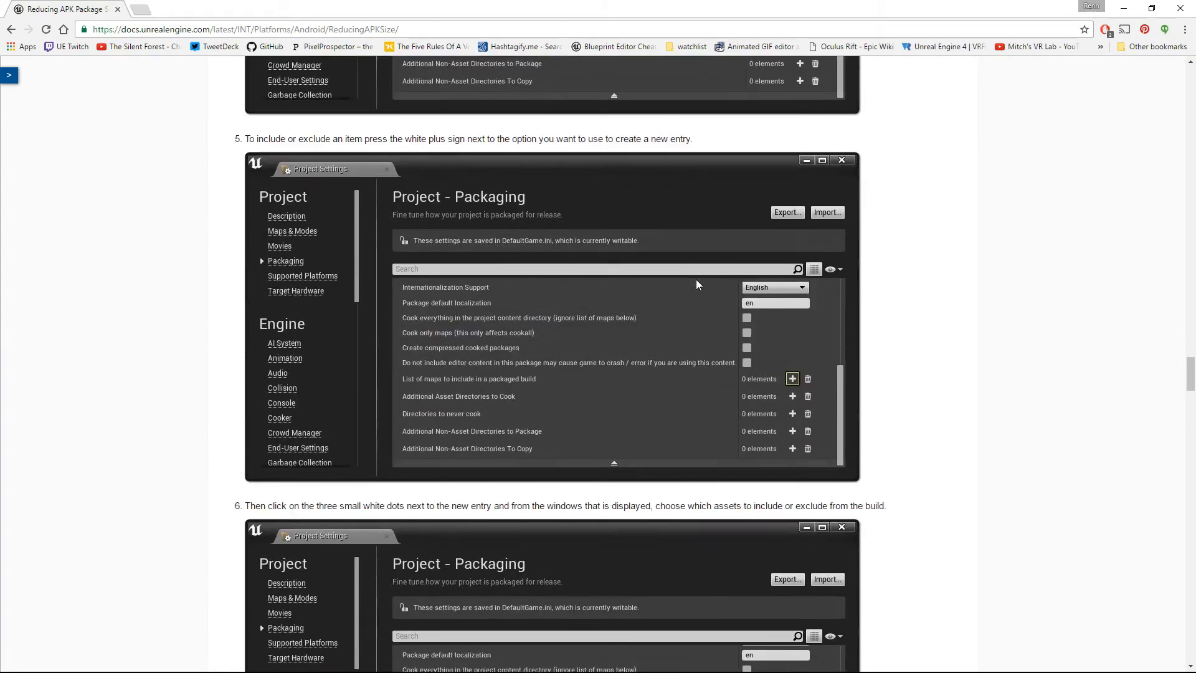
{"action": "scroll", "coordinate": [698, 285], "scroll_direction": "down", "scroll_amount": 17}
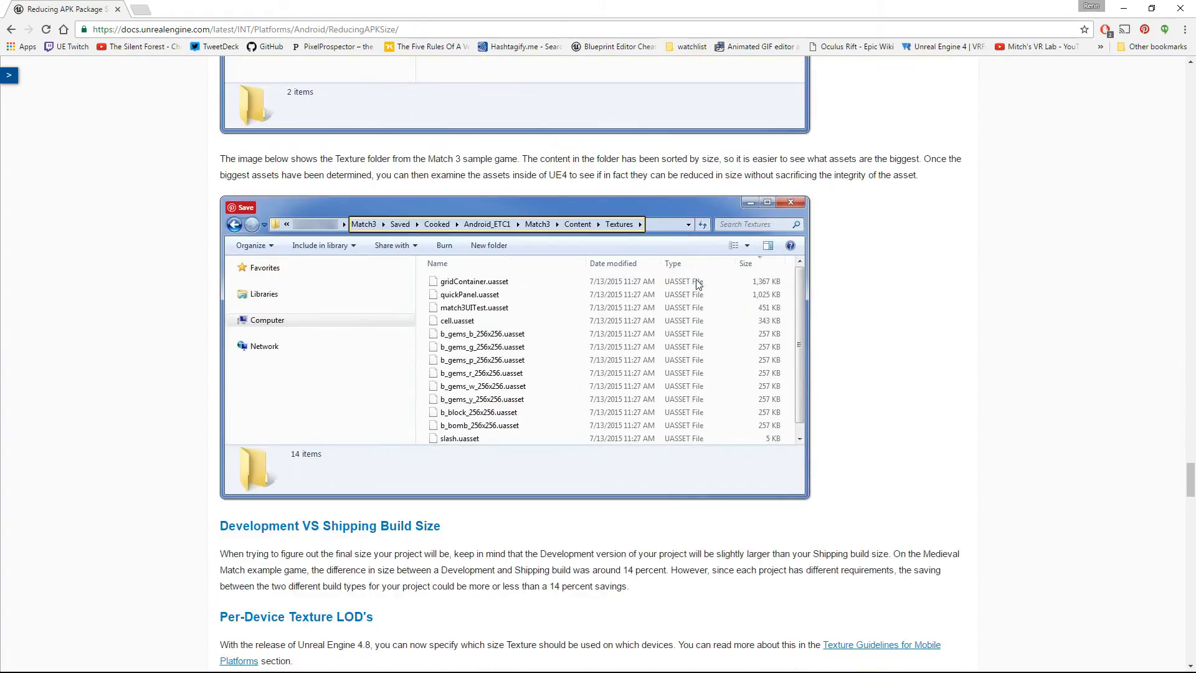
{"action": "scroll", "coordinate": [698, 285], "scroll_direction": "down", "scroll_amount": 9}
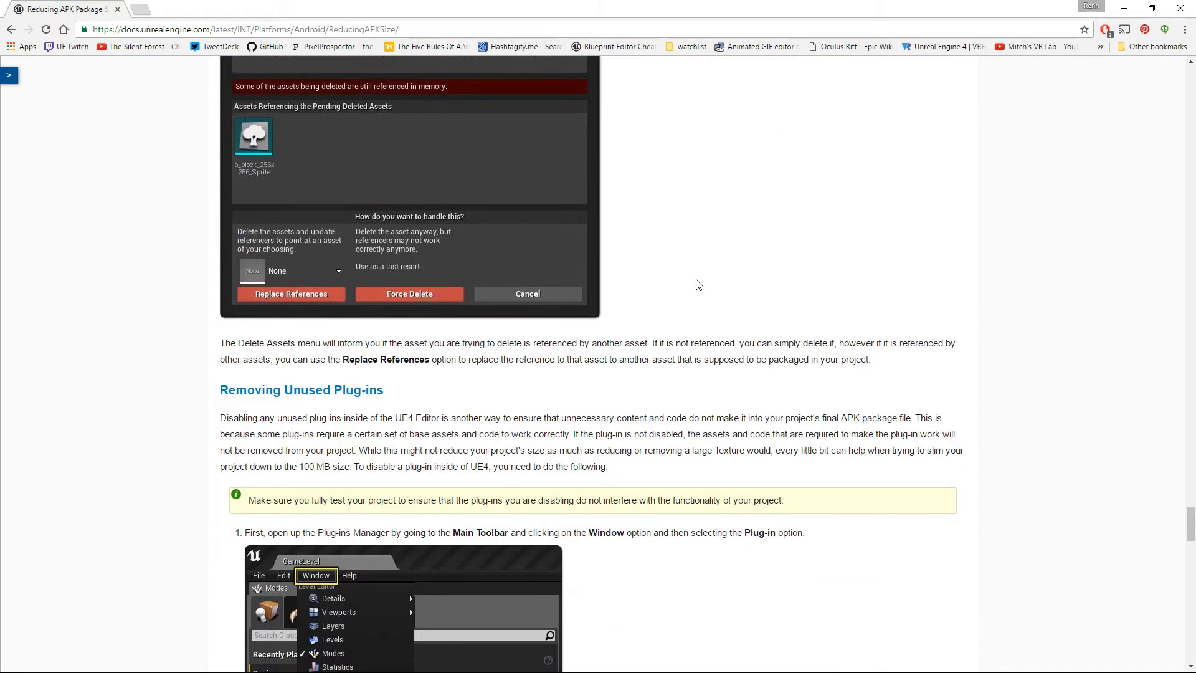
{"action": "scroll", "coordinate": [698, 285], "scroll_direction": "down", "scroll_amount": 8}
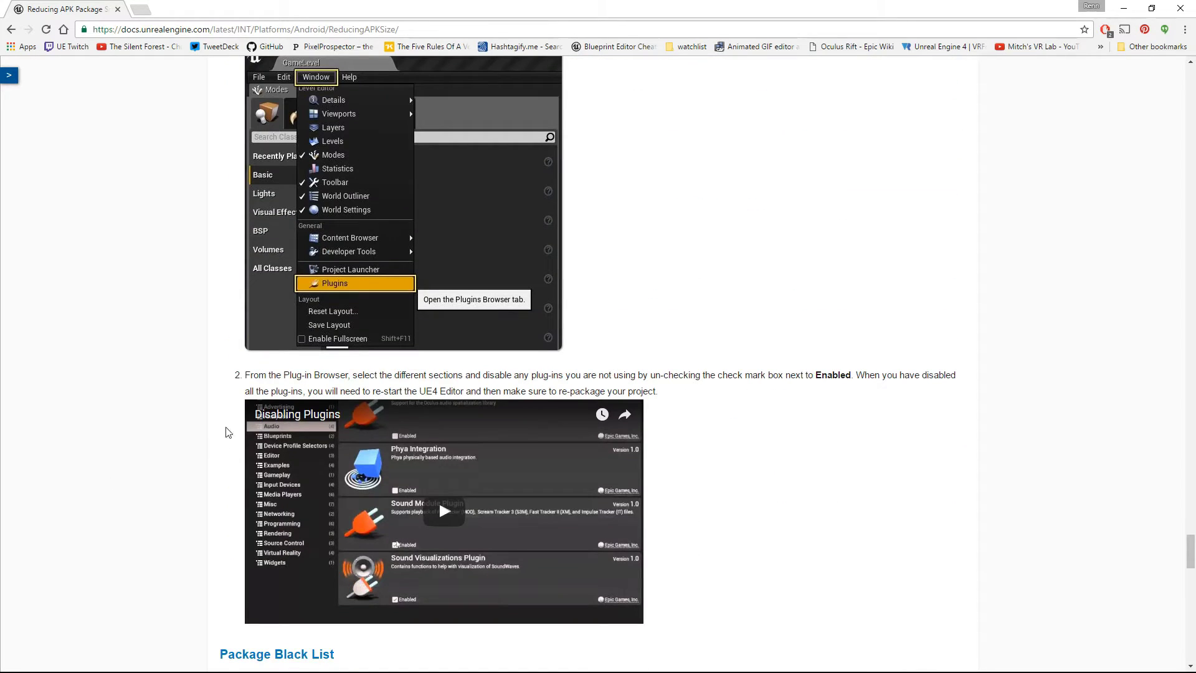
{"action": "scroll", "coordinate": [322, 230], "scroll_direction": "down", "scroll_amount": 4}
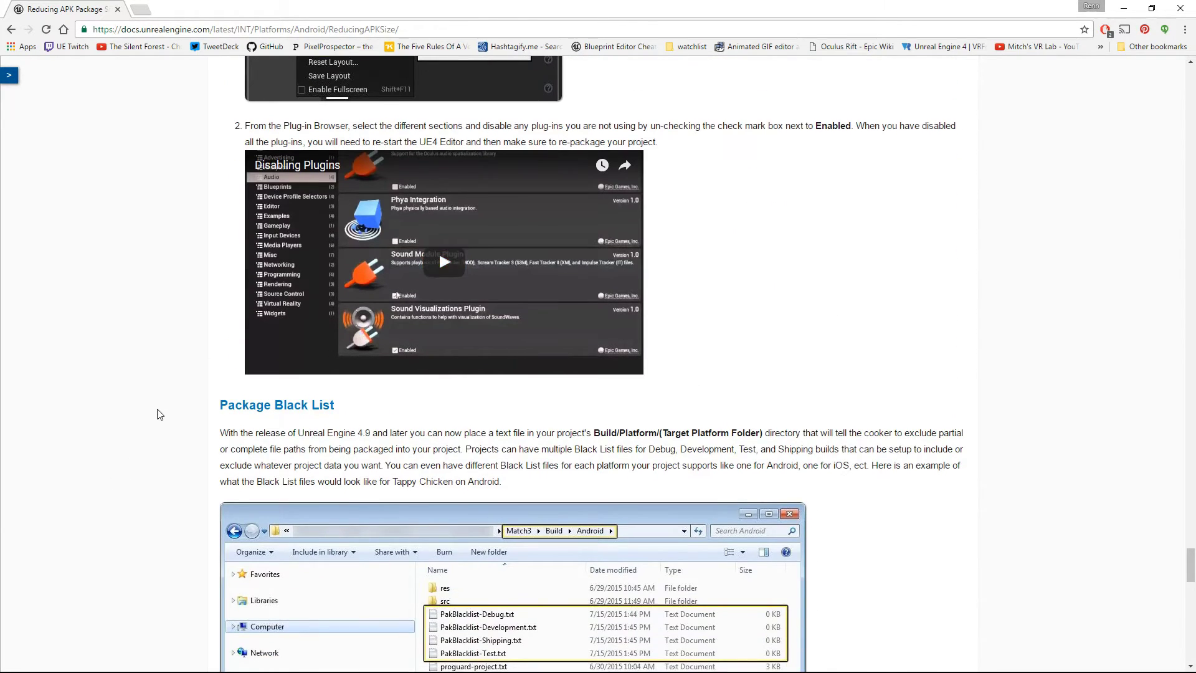
{"action": "scroll", "coordinate": [159, 414], "scroll_direction": "down", "scroll_amount": 4}
{"action": "scroll", "coordinate": [160, 414], "scroll_direction": "down", "scroll_amount": 6}
{"action": "scroll", "coordinate": [160, 414], "scroll_direction": "up", "scroll_amount": 5}
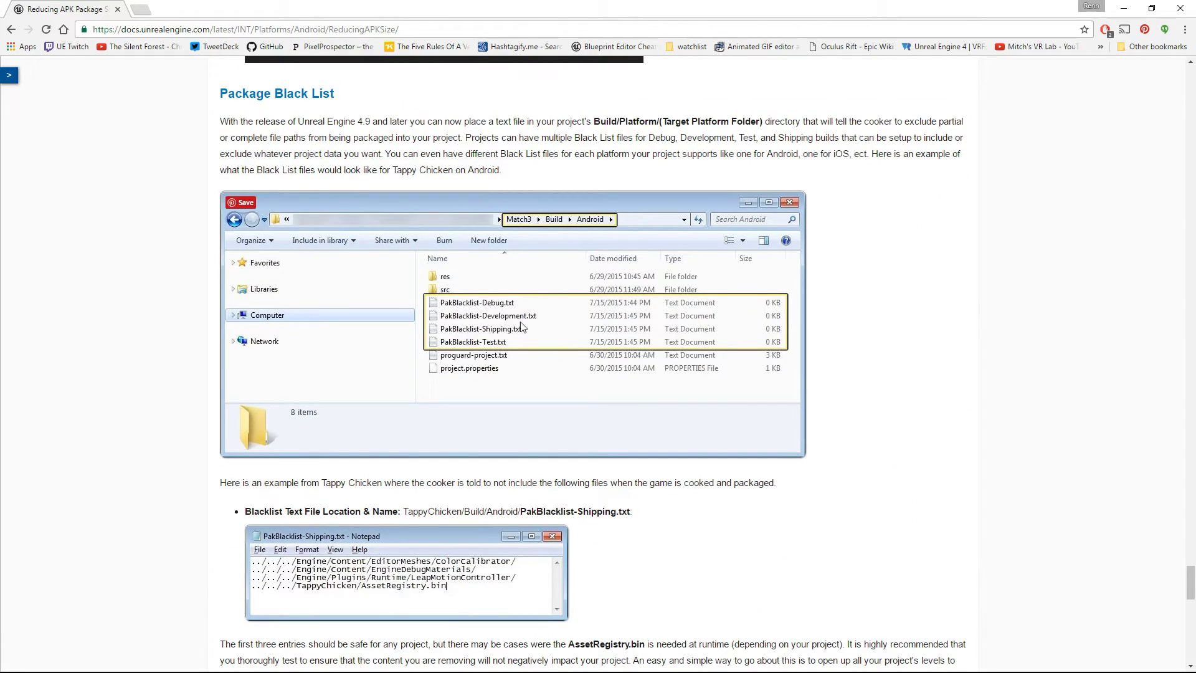
{"action": "scroll", "coordinate": [381, 480], "scroll_direction": "down", "scroll_amount": 2}
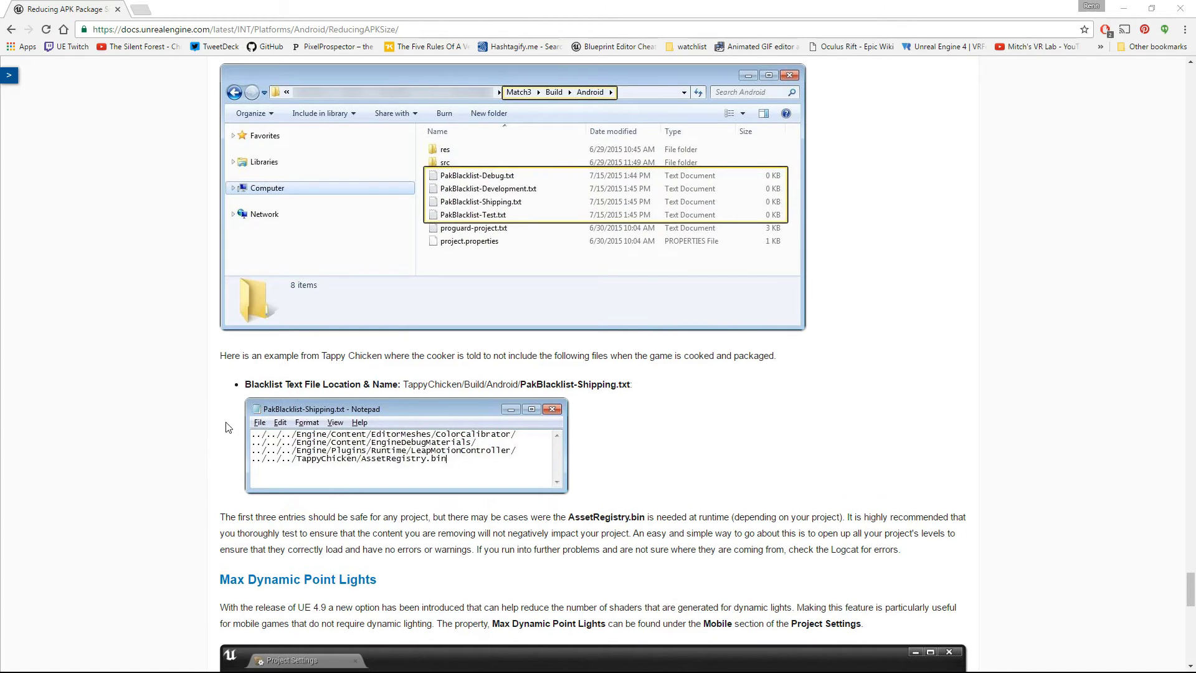
{"action": "scroll", "coordinate": [267, 393], "scroll_direction": "down", "scroll_amount": 10}
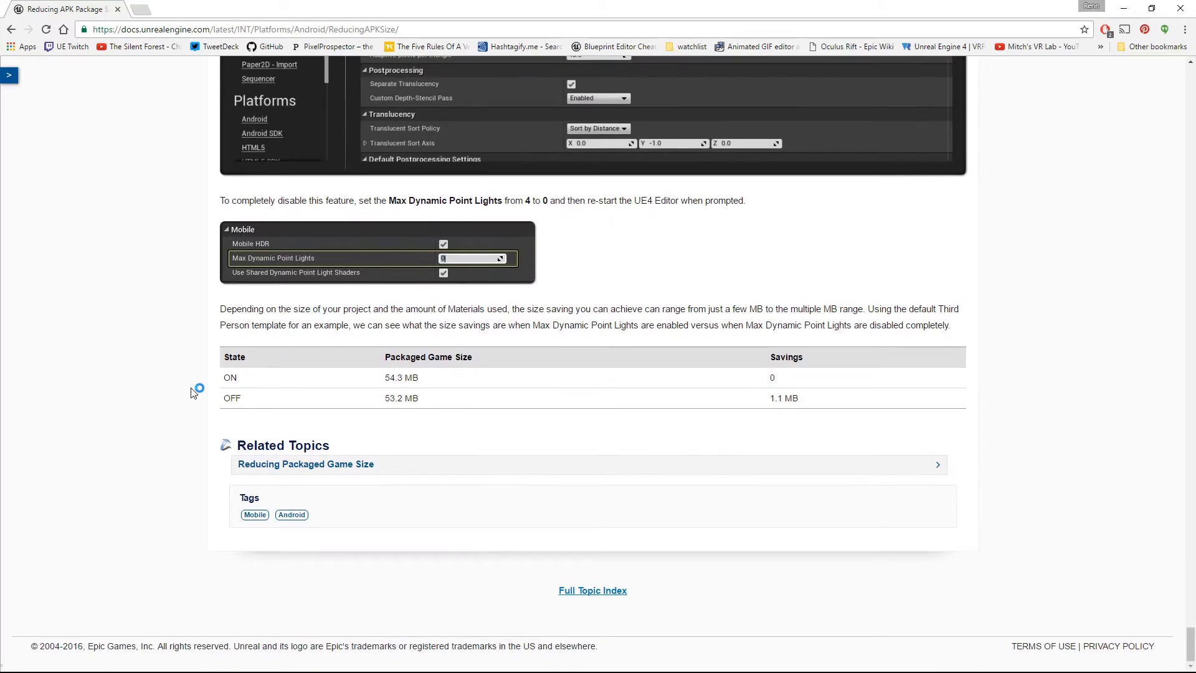
{"action": "scroll", "coordinate": [193, 392], "scroll_direction": "up", "scroll_amount": 20}
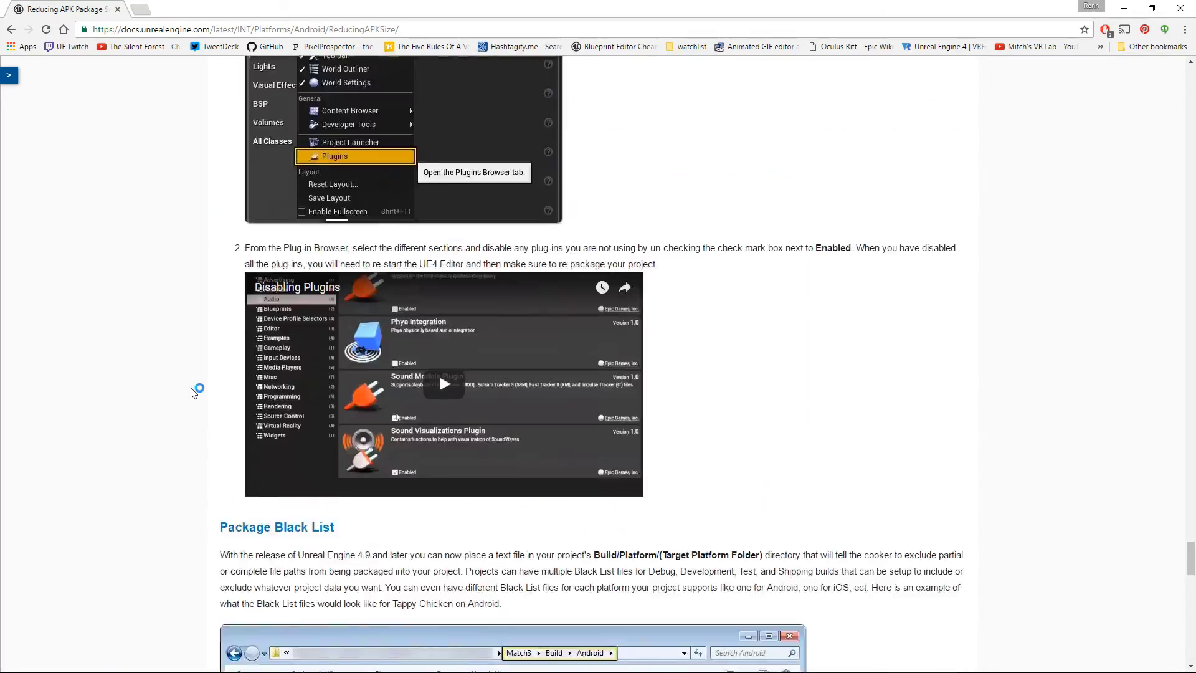
{"action": "scroll", "coordinate": [193, 393], "scroll_direction": "up", "scroll_amount": 20}
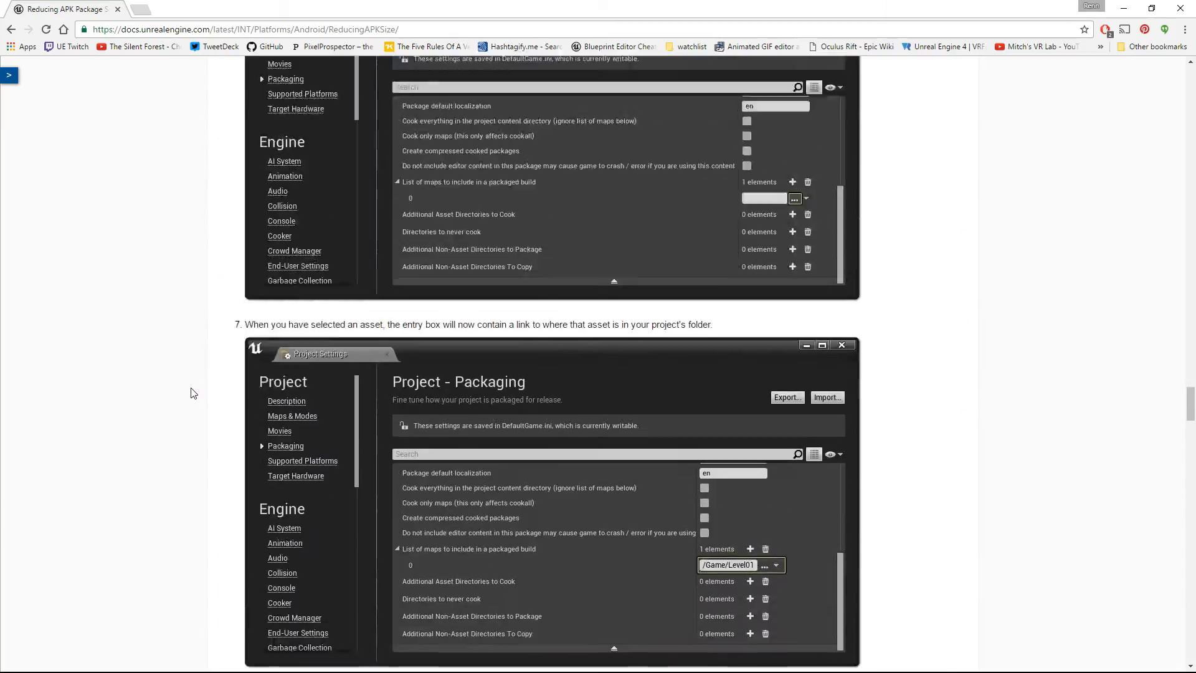
{"action": "scroll", "coordinate": [193, 393], "scroll_direction": "up", "scroll_amount": 20}
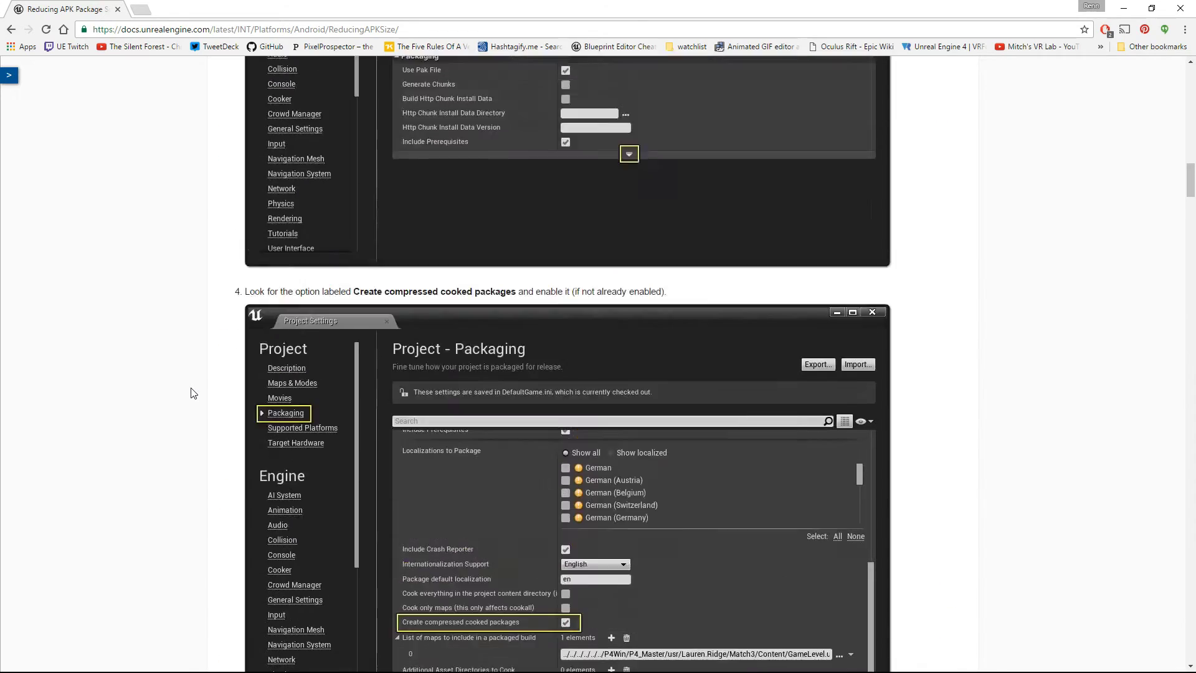
{"action": "scroll", "coordinate": [193, 393], "scroll_direction": "up", "scroll_amount": 15}
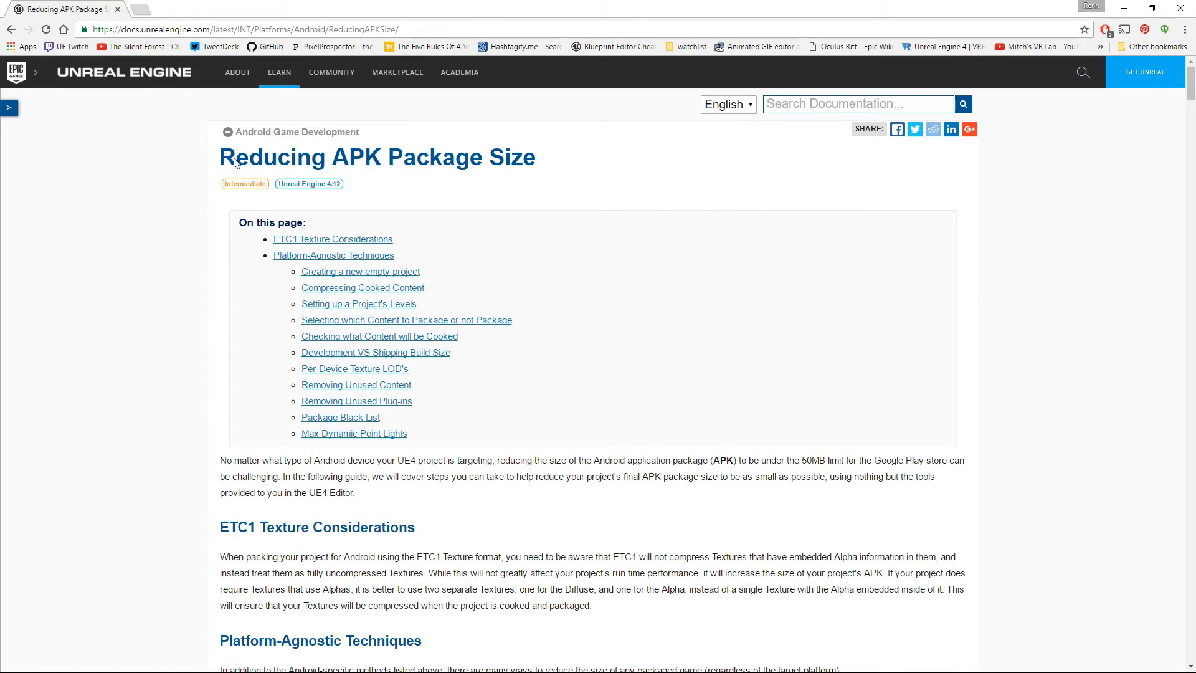
Step: Highlight the page title, clear the highlight, and bring up the window switcher
{"action": "left_click_drag", "start_coordinate": [548, 170], "coordinate": [200, 165]}
{"action": "left_click", "coordinate": [198, 165]}
{"action": "key", "text": "alt+Tab"}
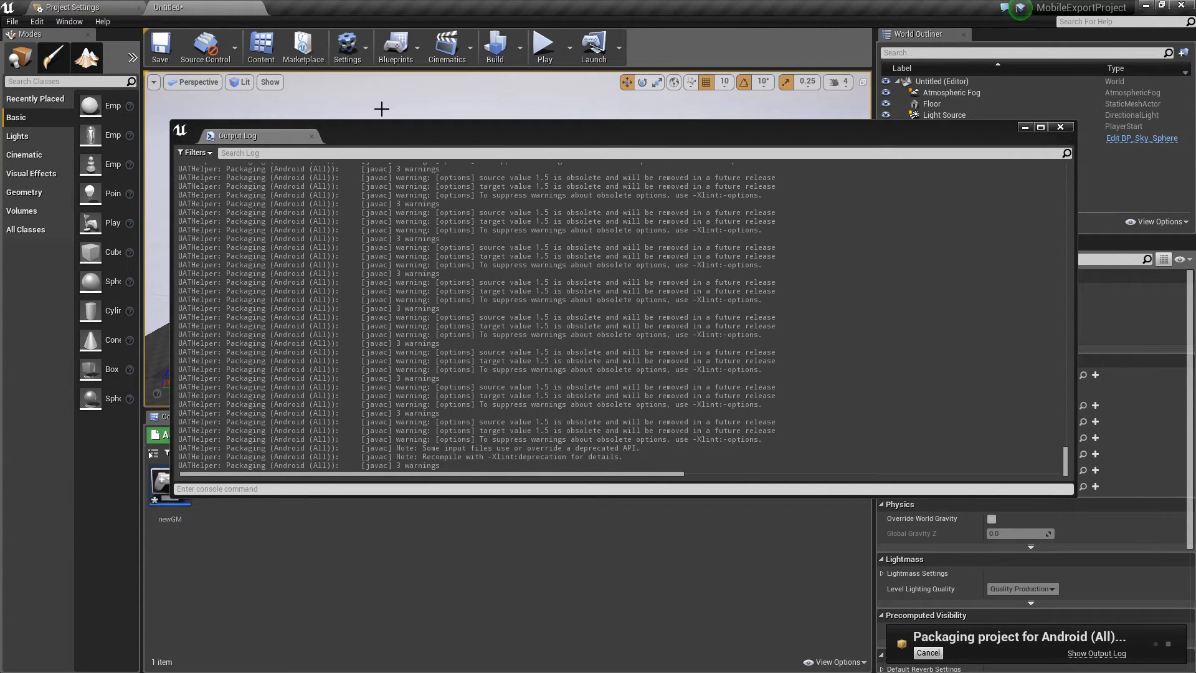
Step: Close the Output Log and show the Engine Input page in Project Settings
{"action": "left_click", "coordinate": [1025, 127]}
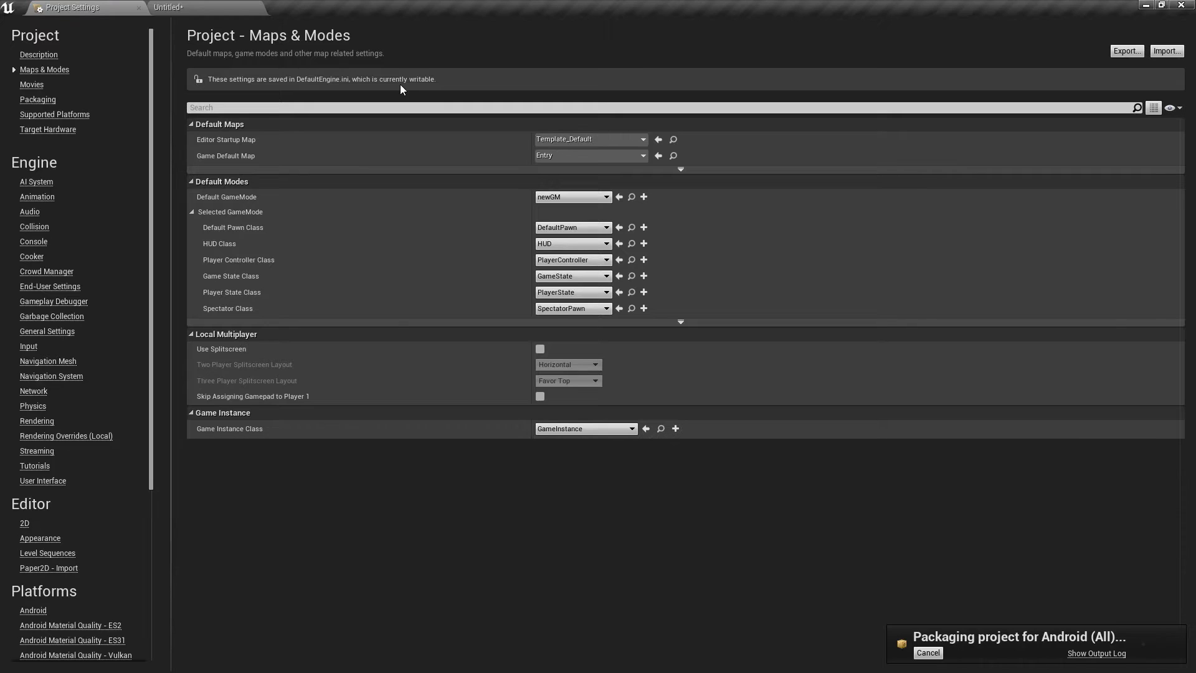
{"action": "left_click", "coordinate": [29, 348]}
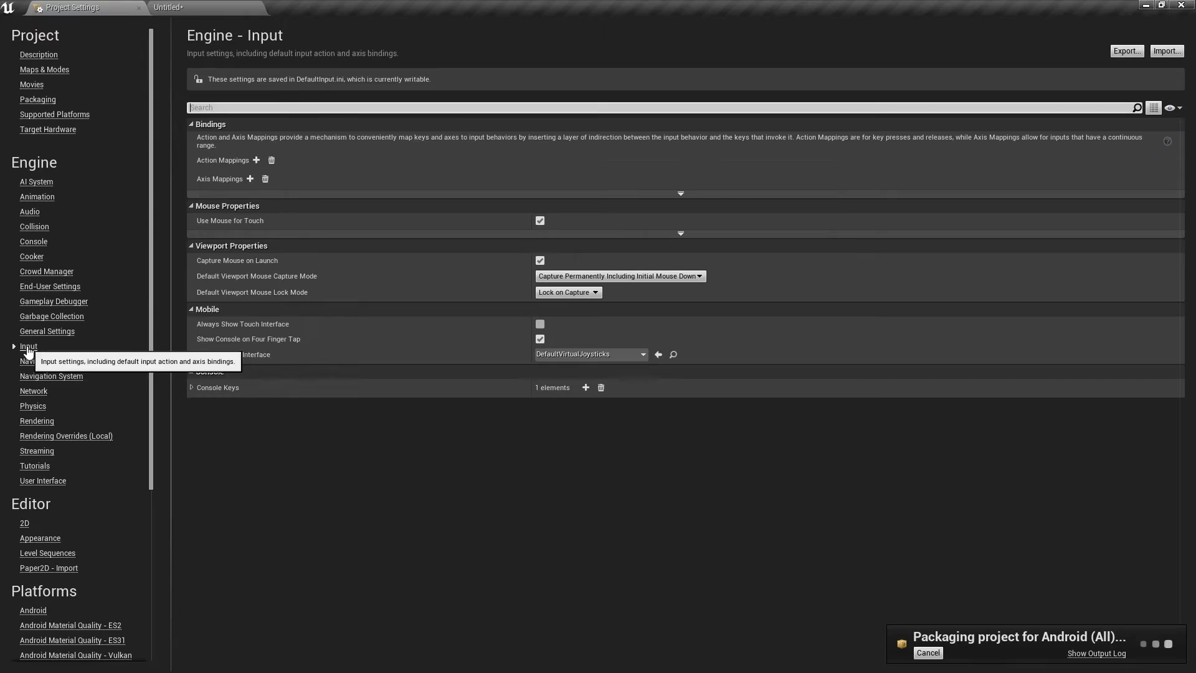
Step: Add an action mapping named PlayerTap and bind it to the Touch 1 key
{"action": "left_click", "coordinate": [249, 180]}
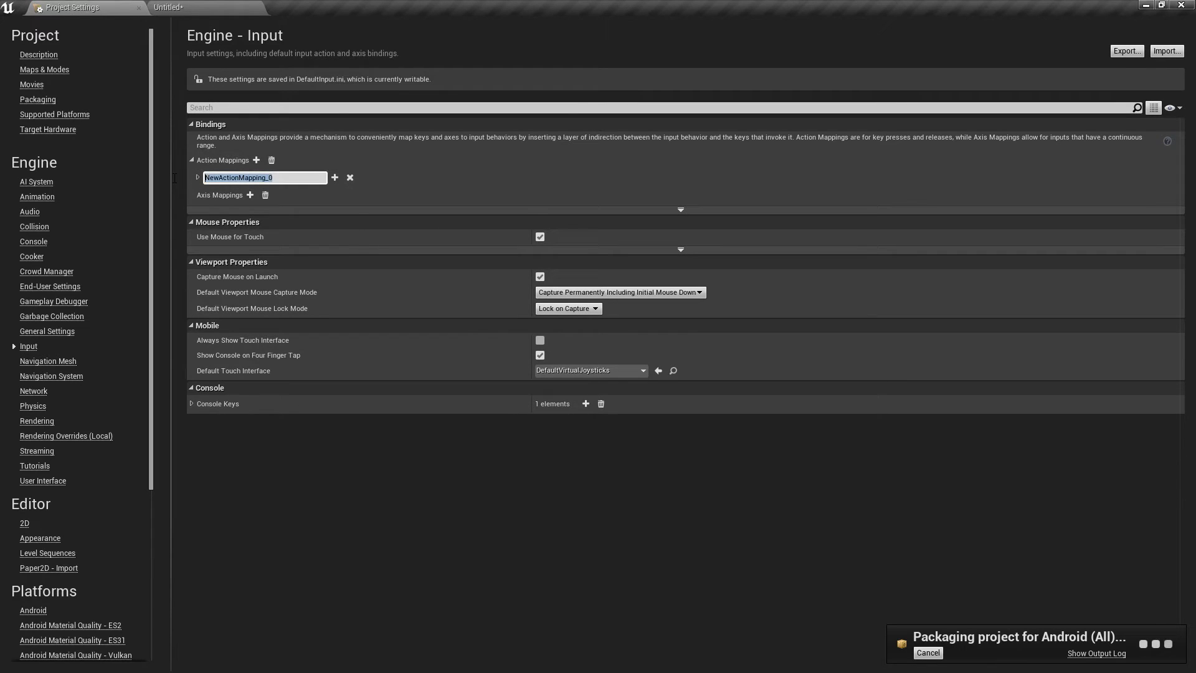
{"action": "type", "text": "PlayerTap"}
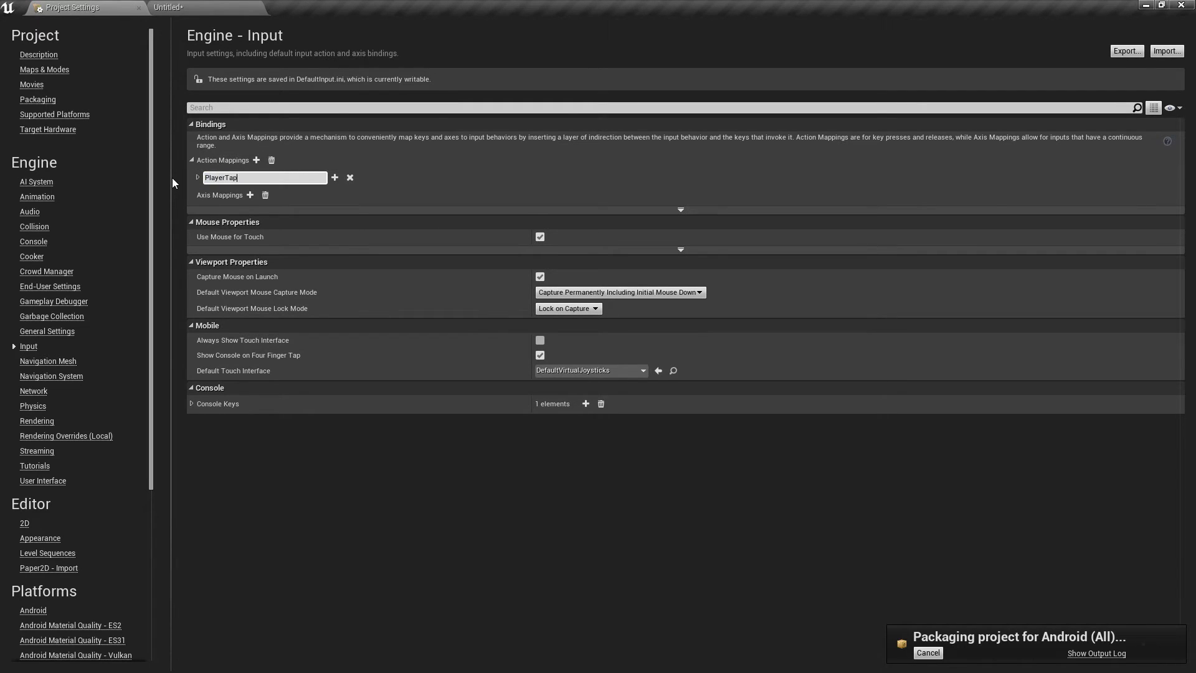
{"action": "key", "text": "Return"}
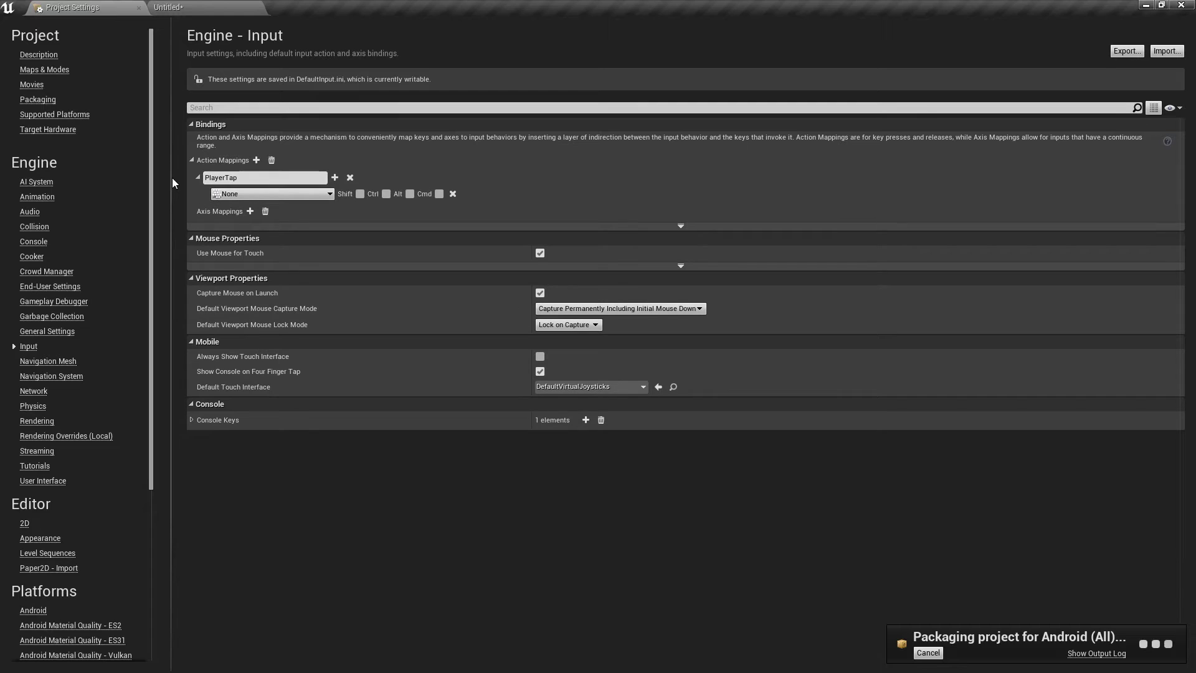
{"action": "left_click", "coordinate": [250, 196]}
{"action": "type", "text": "touch"}
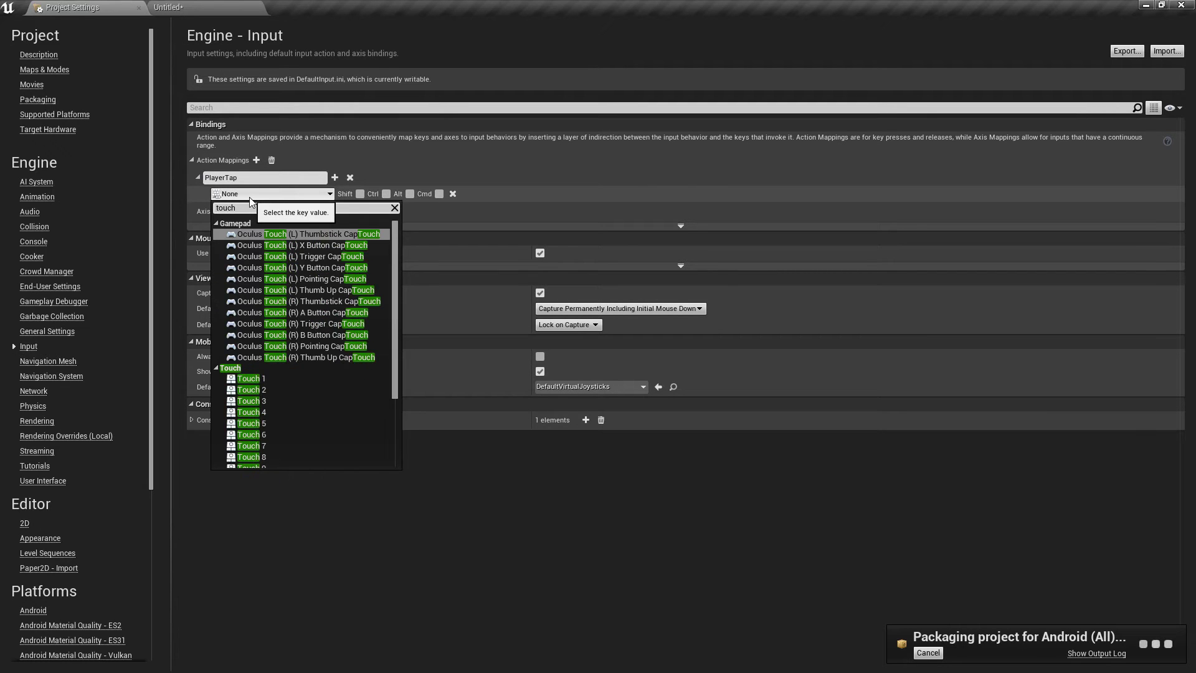
{"action": "left_click", "coordinate": [252, 379]}
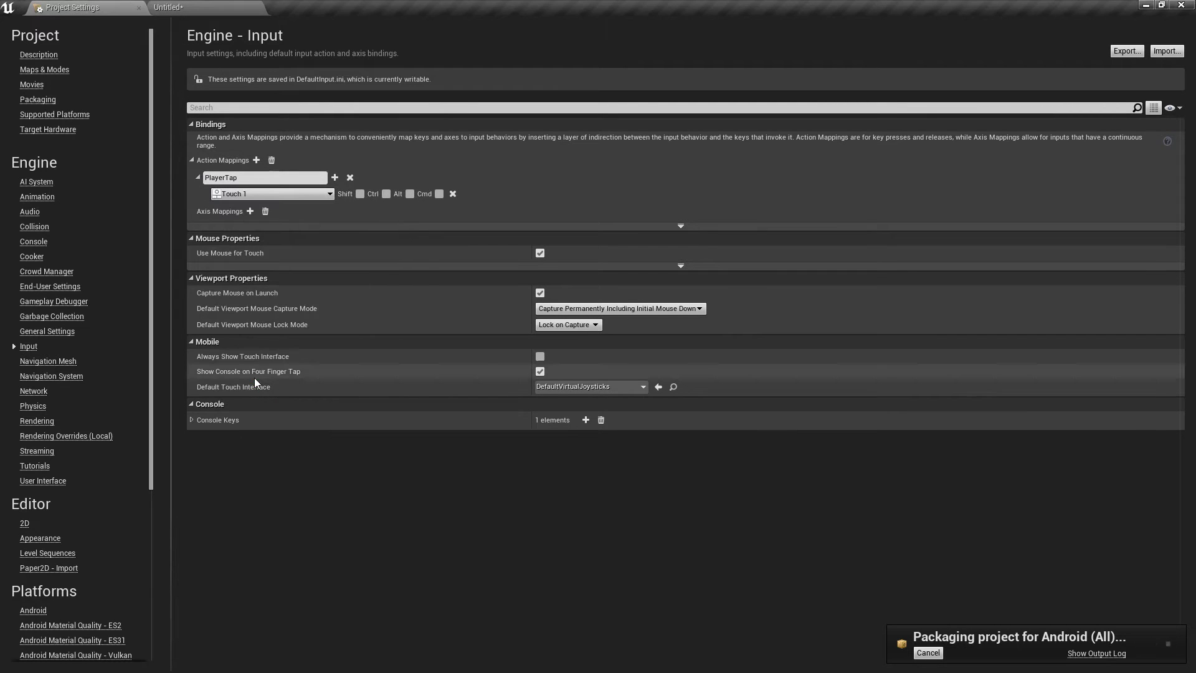
{"action": "left_click", "coordinate": [241, 197]}
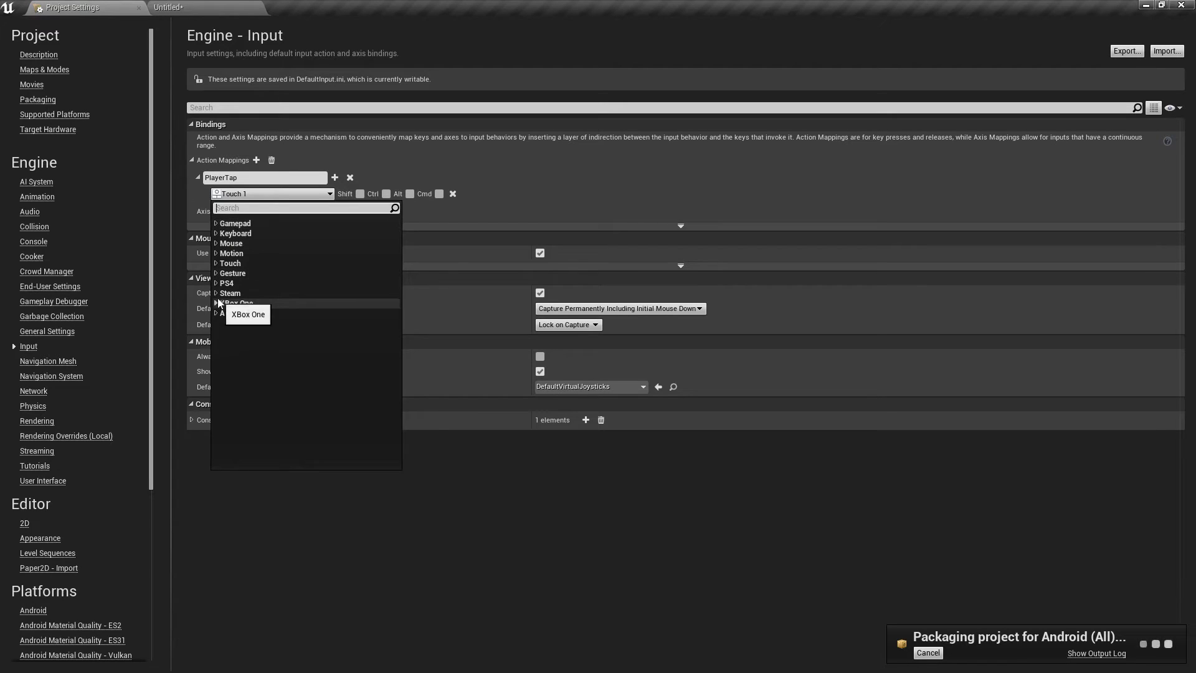
{"action": "left_click", "coordinate": [216, 263]}
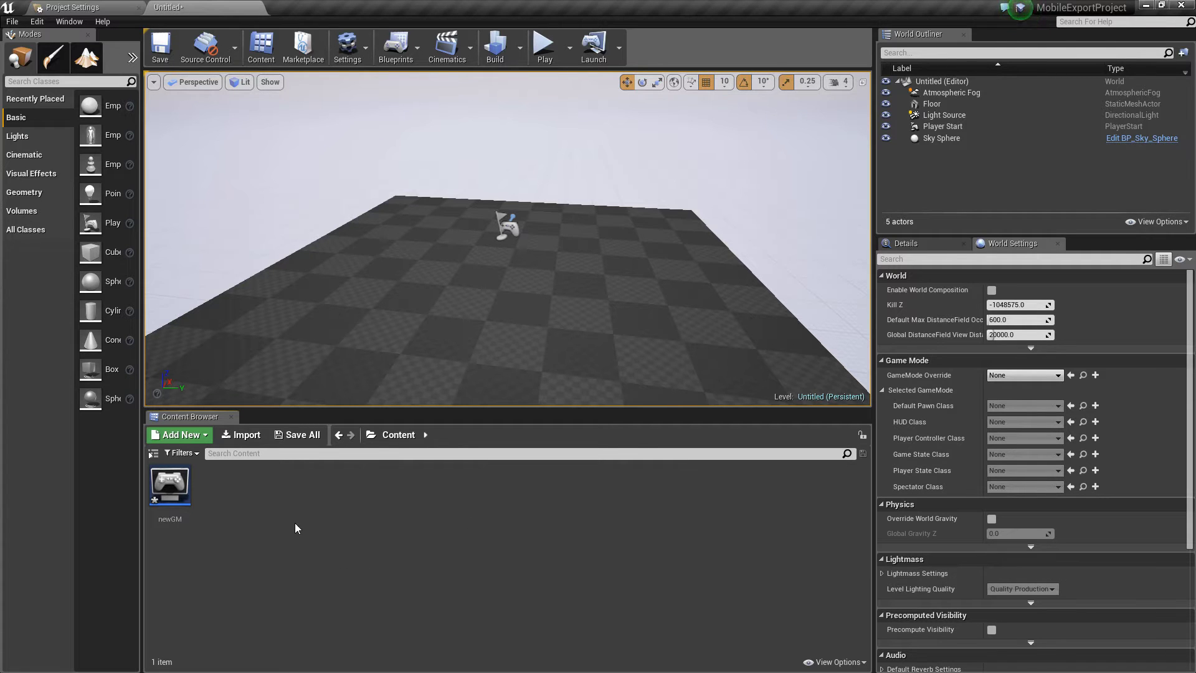
Step: In File Explorer, open Export Tests > Droid > Android and select the packaged APK
{"action": "right_click", "coordinate": [268, 506]}
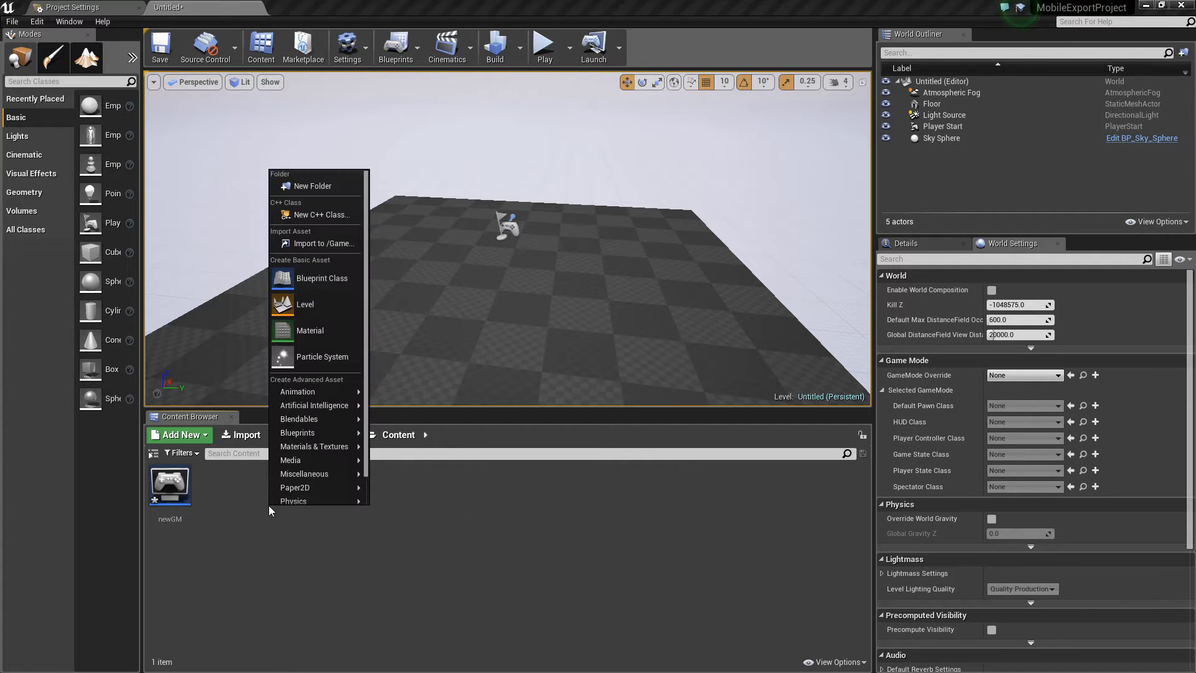
{"action": "left_click", "coordinate": [286, 548]}
{"action": "key", "text": "alt+Tab"}
{"action": "key", "text": "alt+Tab"}
{"action": "key", "text": "alt+Tab"}
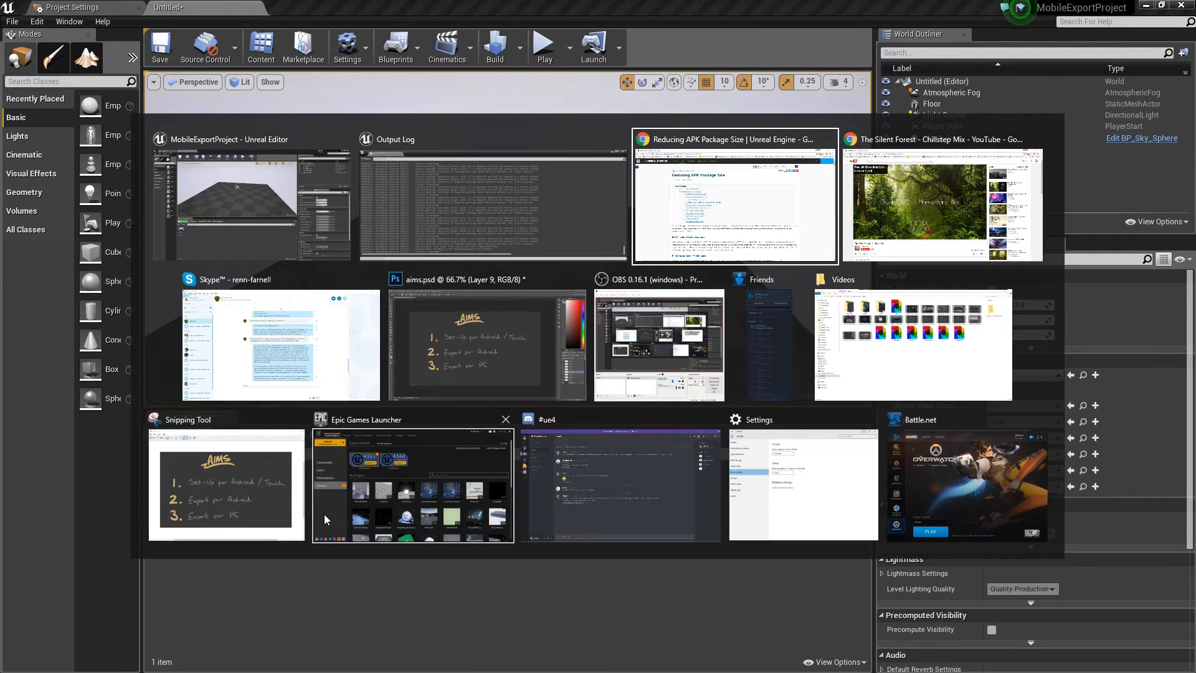
{"action": "left_click", "coordinate": [913, 343]}
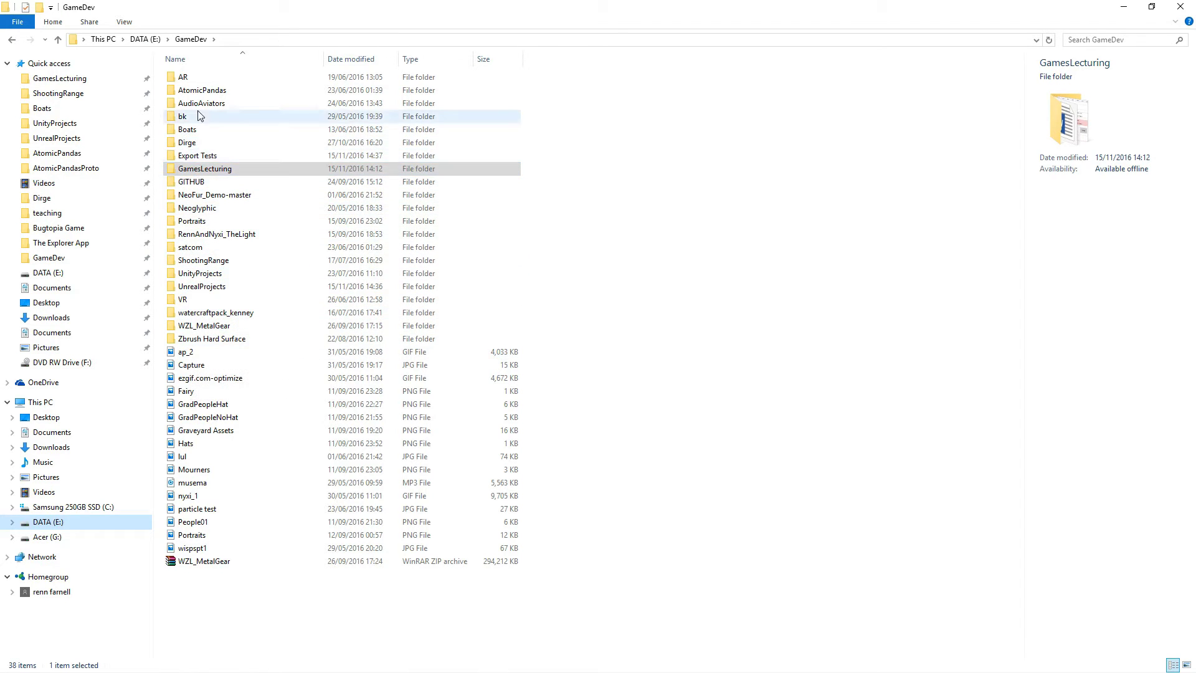
{"action": "double_click", "coordinate": [200, 158]}
{"action": "double_click", "coordinate": [189, 77]}
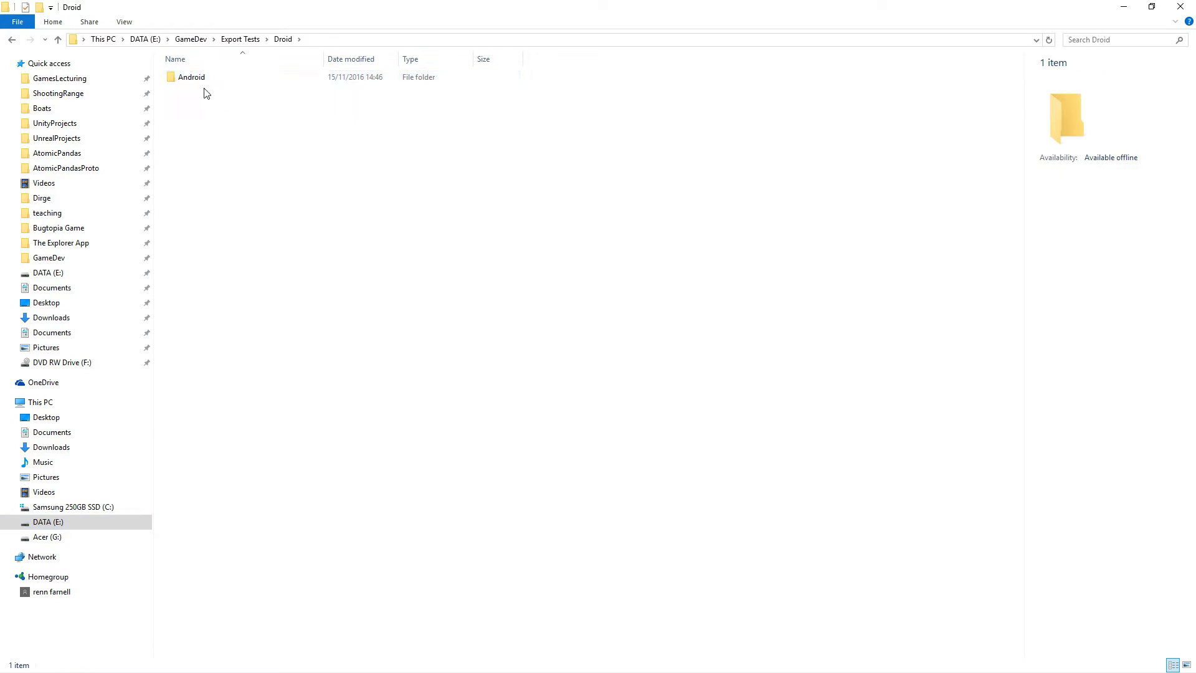
{"action": "double_click", "coordinate": [203, 79]}
{"action": "left_click", "coordinate": [193, 91]}
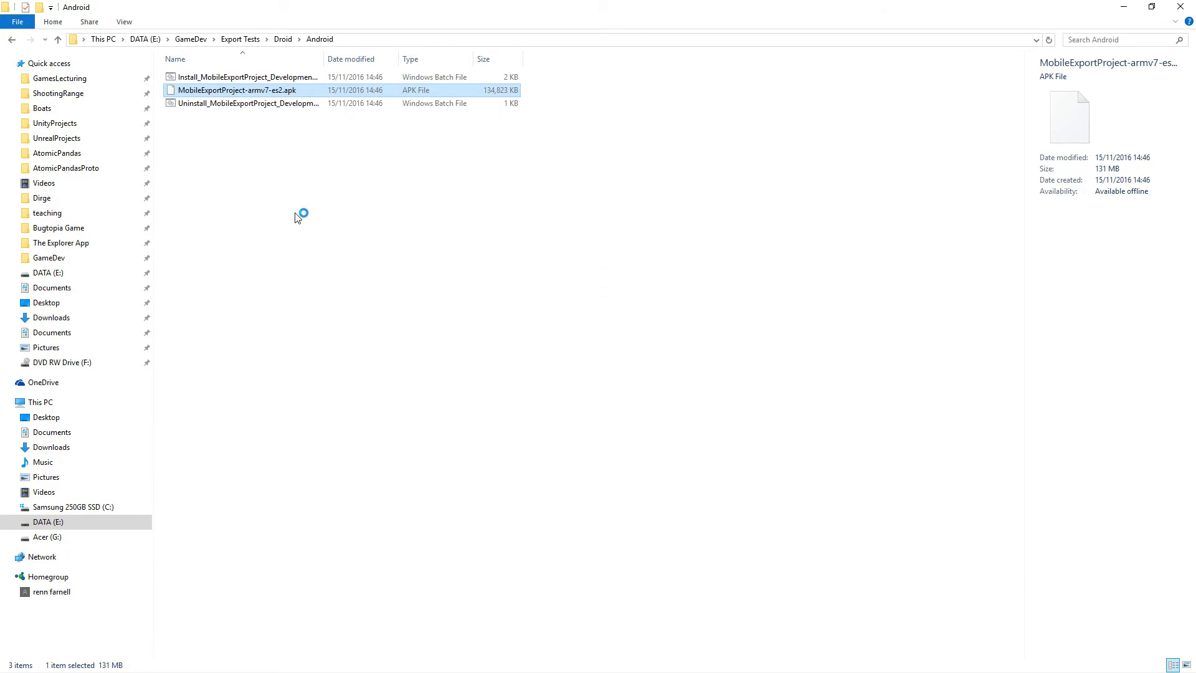
Step: Cycle through the open windows to bring the editor's Output Log forward
{"action": "key", "text": "alt+Tab"}
{"action": "key", "text": "Escape"}
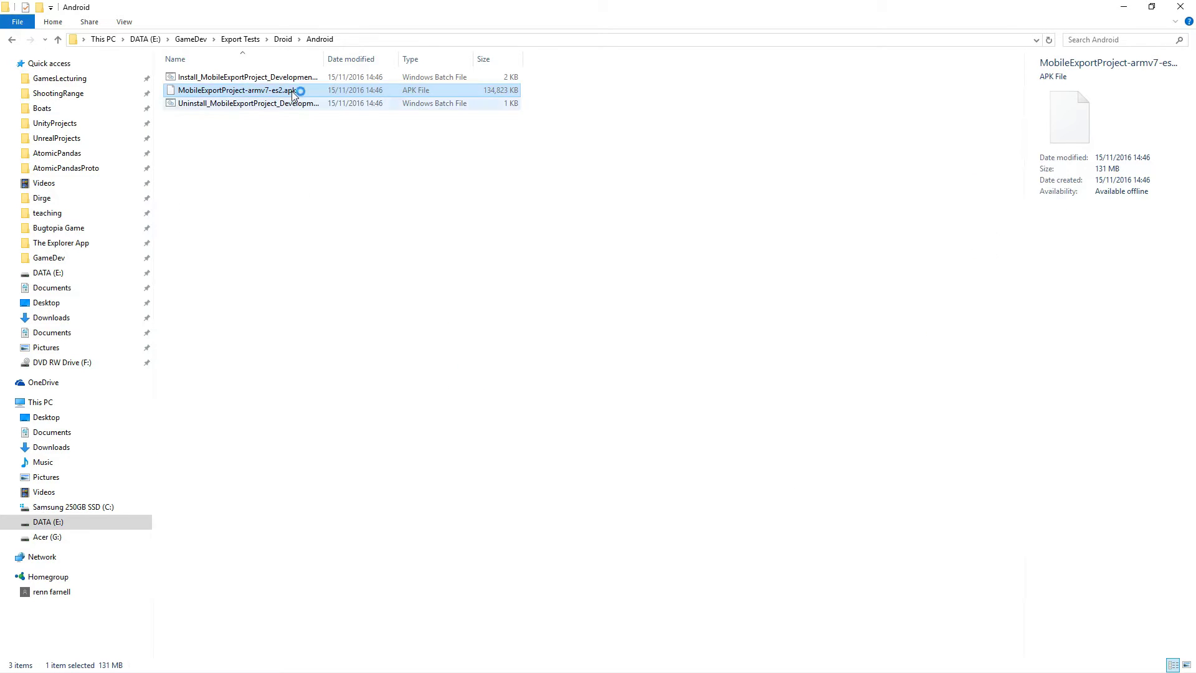
{"action": "key", "text": "alt+Tab"}
{"action": "key", "text": "alt+Tab"}
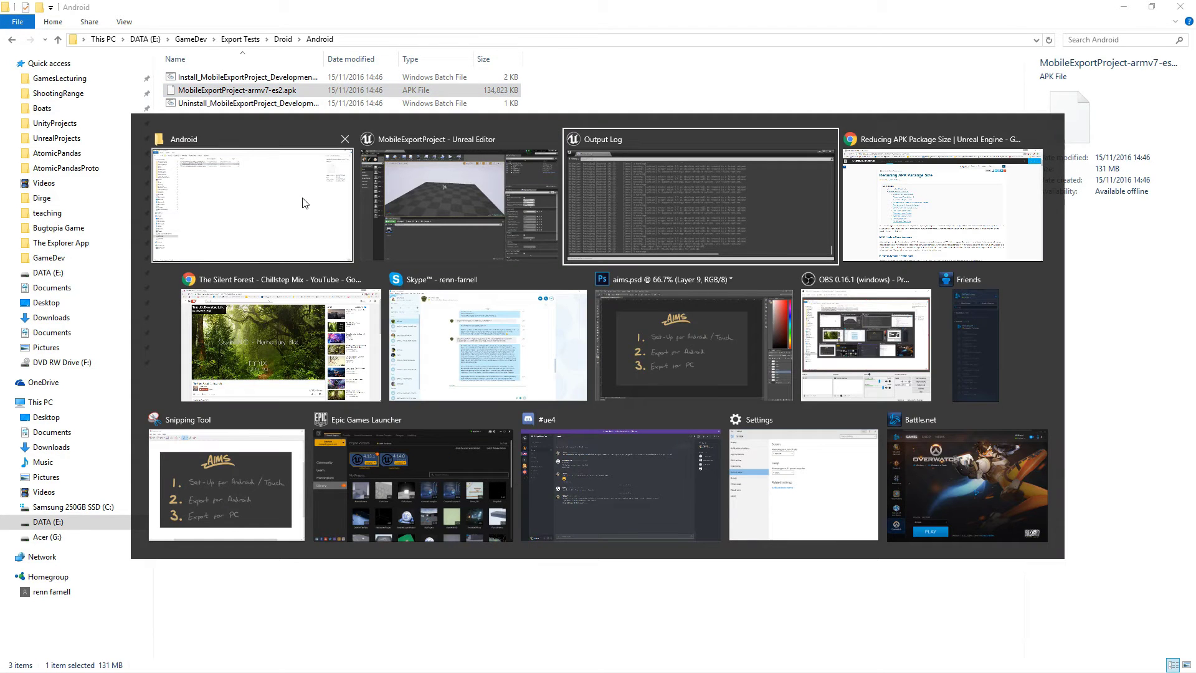
{"action": "key", "text": "alt+shift+Tab"}
{"action": "key", "text": "alt+Tab"}
{"action": "key", "text": "alt+Tab"}
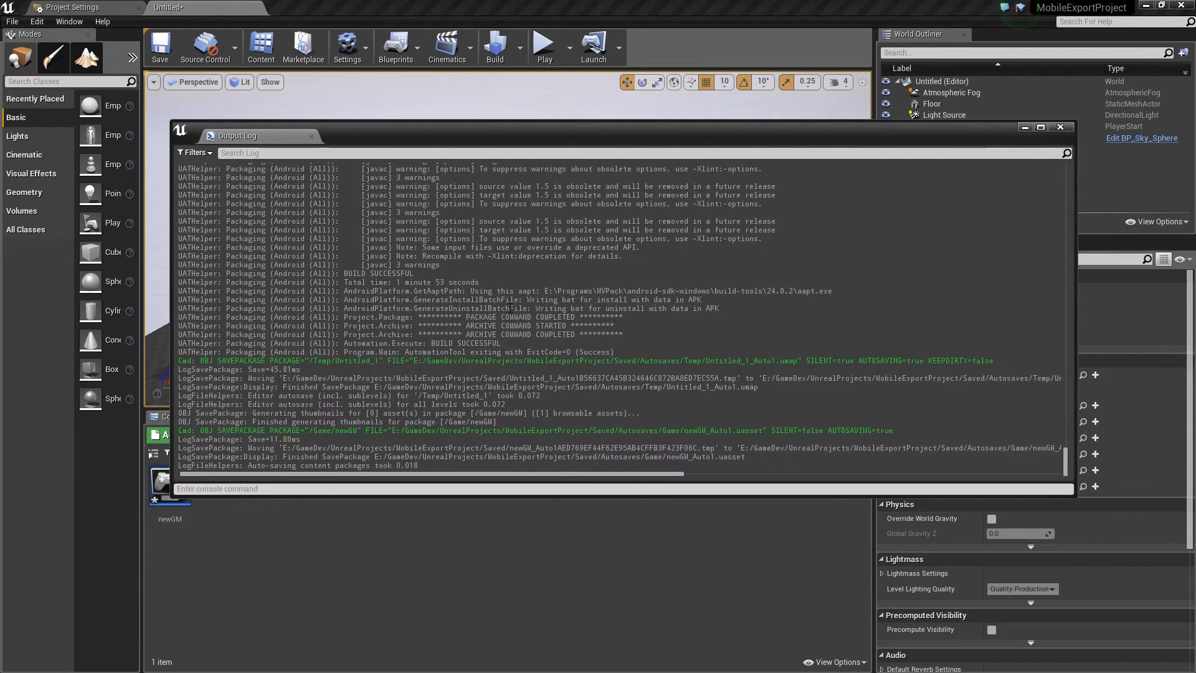
Step: Highlight the autosave and BUILD SUCCESSFUL lines in the log, then close the Output Log
{"action": "left_click_drag", "start_coordinate": [431, 457], "coordinate": [273, 405]}
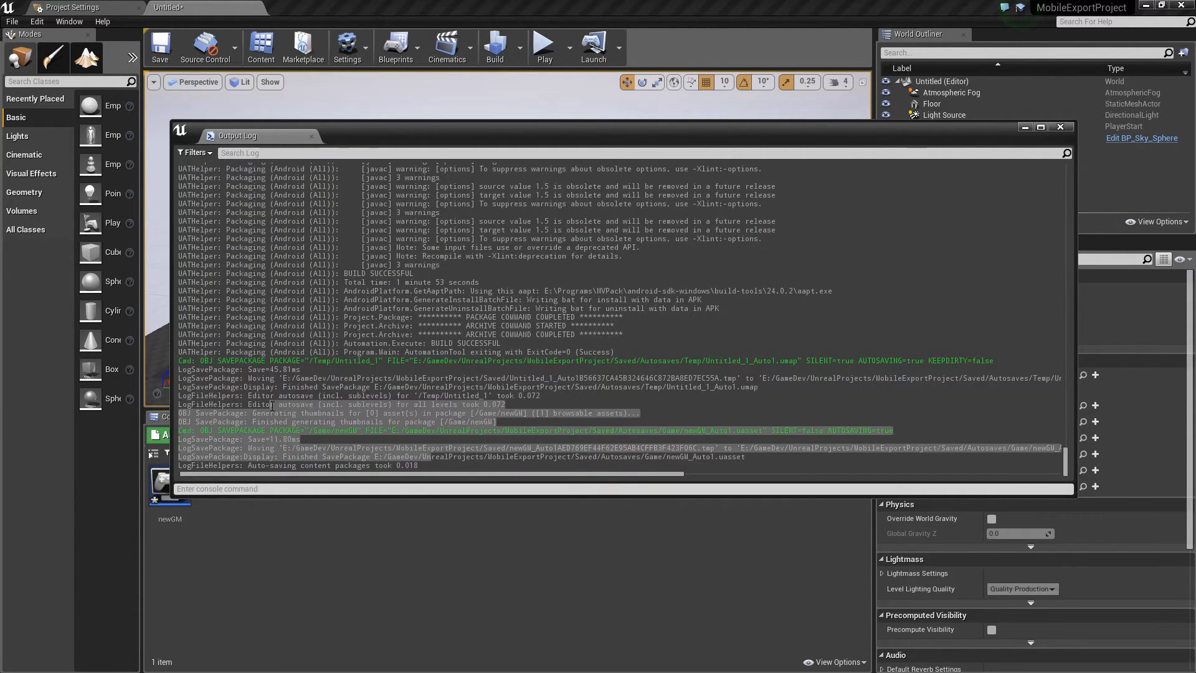
{"action": "left_click", "coordinate": [272, 405]}
{"action": "left_click_drag", "start_coordinate": [423, 430], "coordinate": [313, 404]}
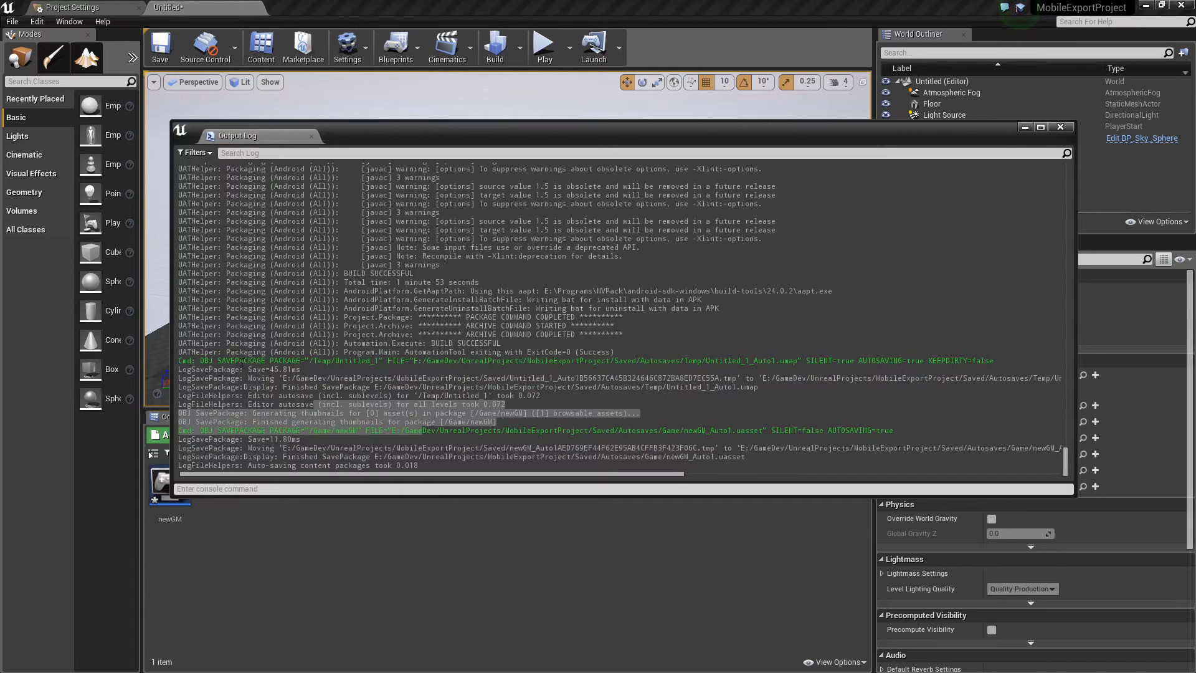
{"action": "left_click_drag", "start_coordinate": [242, 362], "coordinate": [516, 378]}
{"action": "left_click", "coordinate": [516, 378]}
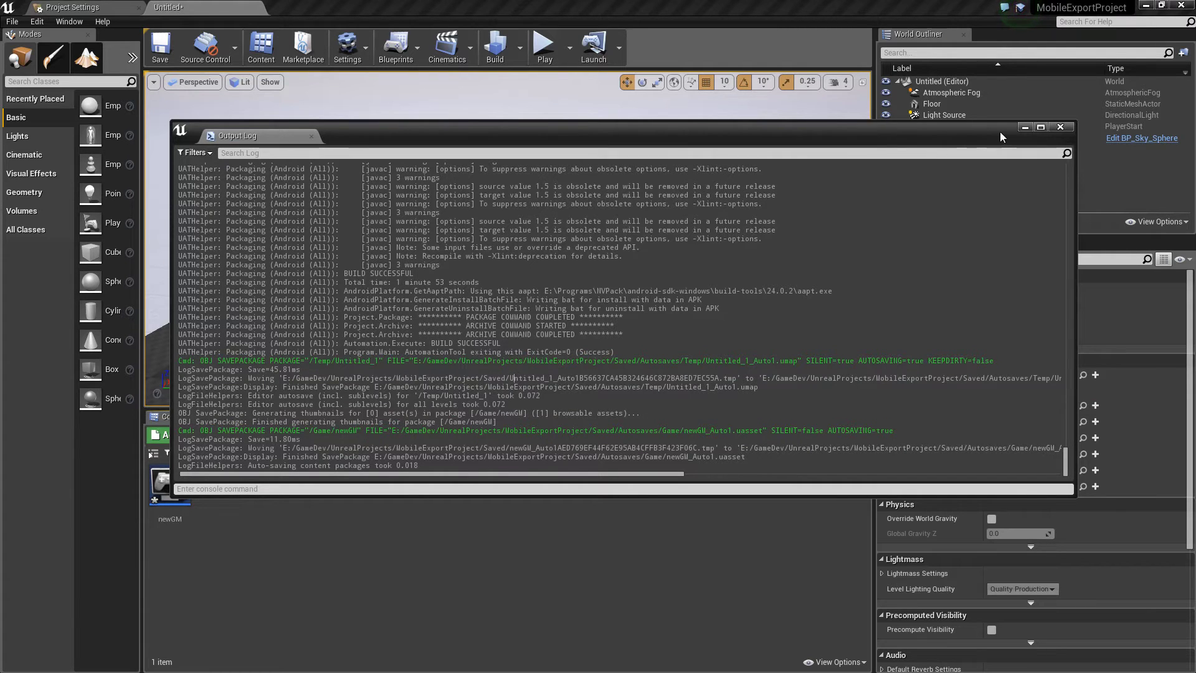
{"action": "left_click", "coordinate": [1060, 127]}
Step: Create a Player Controller Blueprint Class in the Content Browser and open NewBlueprint
{"action": "right_click", "coordinate": [292, 518]}
{"action": "mouse_move", "coordinate": [315, 512]}
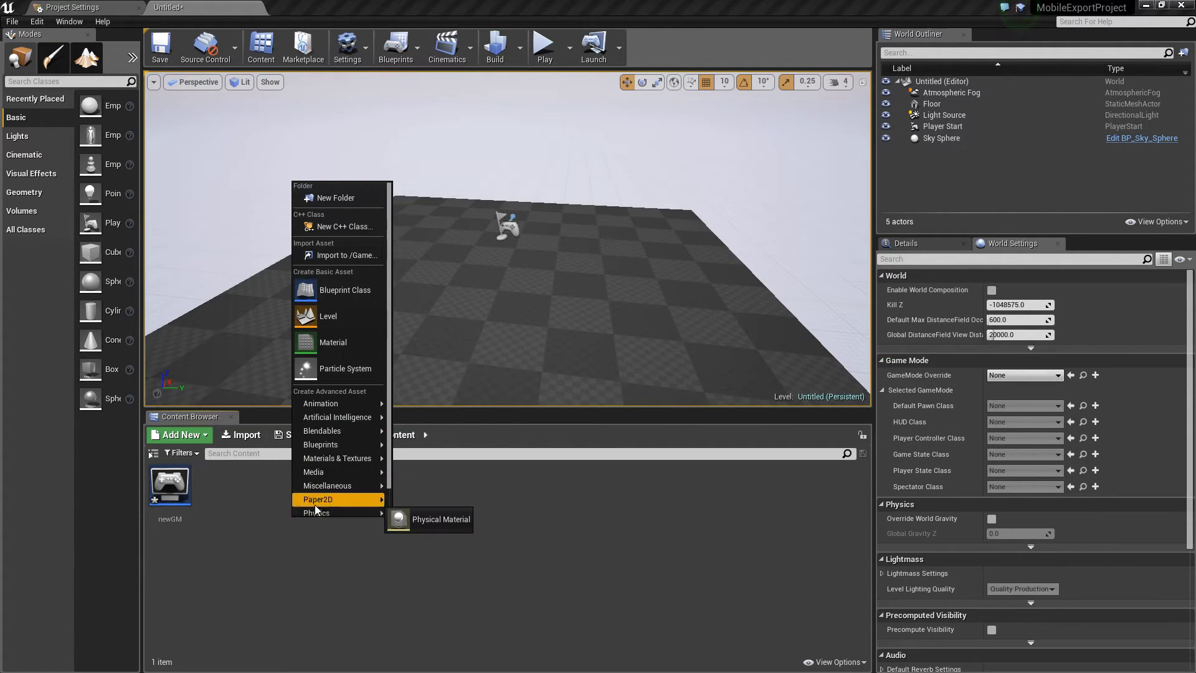
{"action": "left_click", "coordinate": [325, 291]}
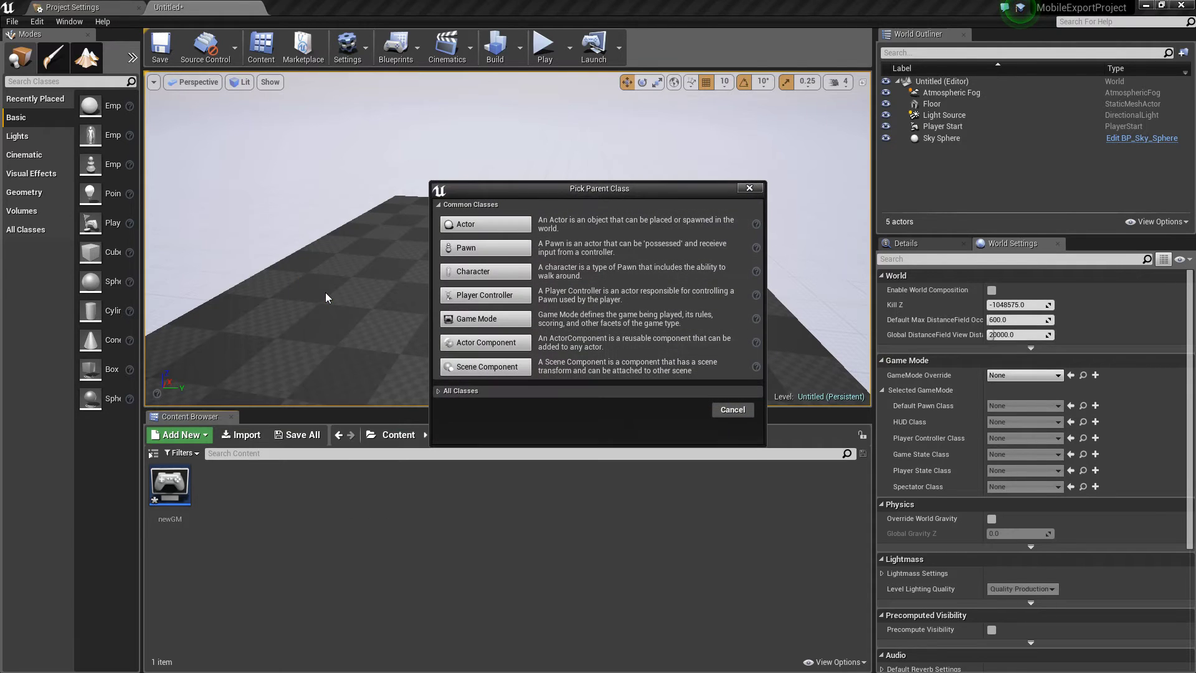
{"action": "left_click", "coordinate": [486, 295]}
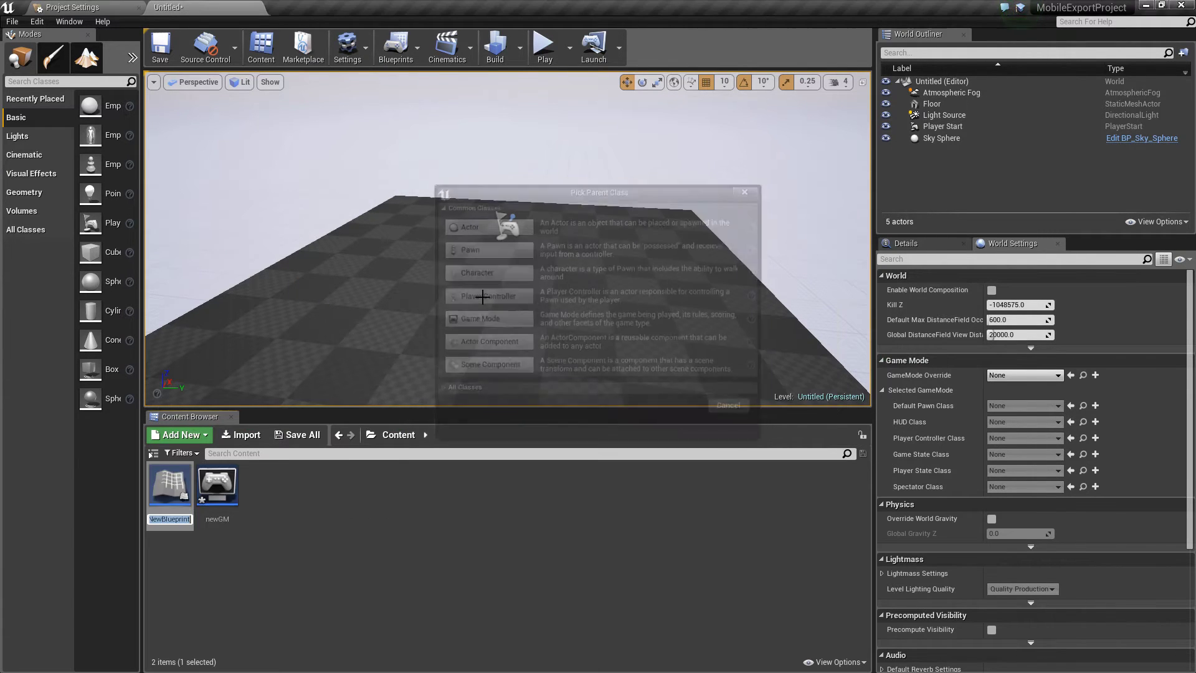
{"action": "double_click", "coordinate": [159, 490]}
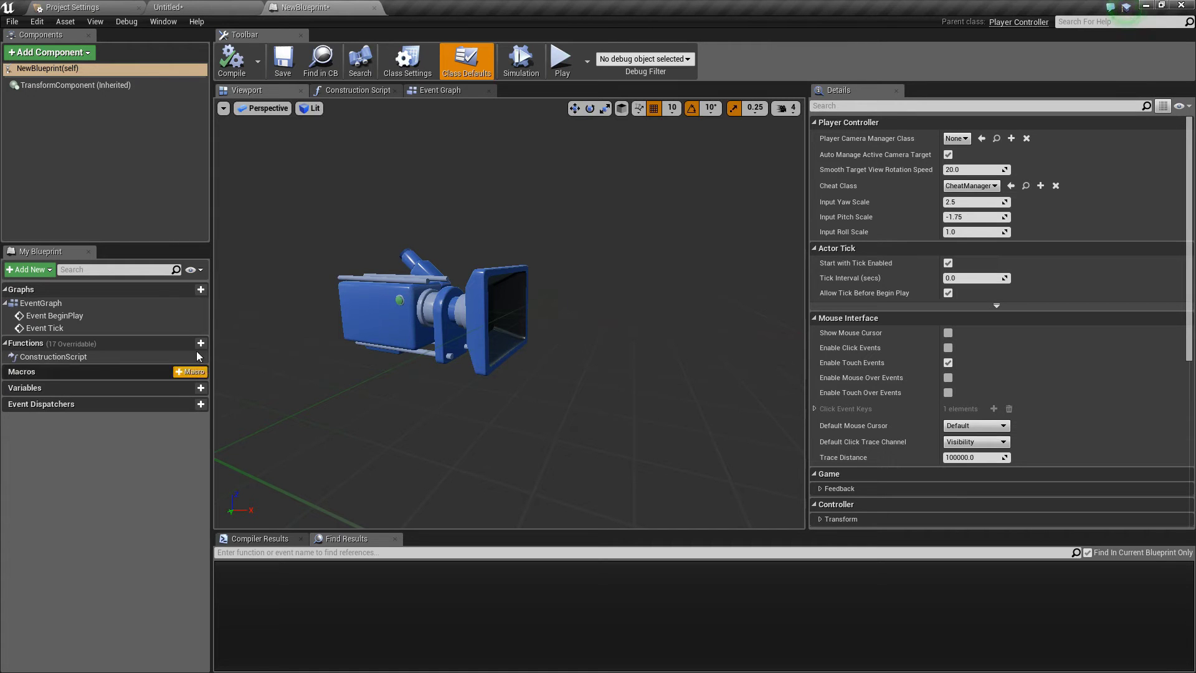
Step: Place an InputAxis Finger1 event node in the event graph
{"action": "left_click", "coordinate": [446, 90]}
{"action": "right_click_drag", "start_coordinate": [330, 212], "coordinate": [421, 270]}
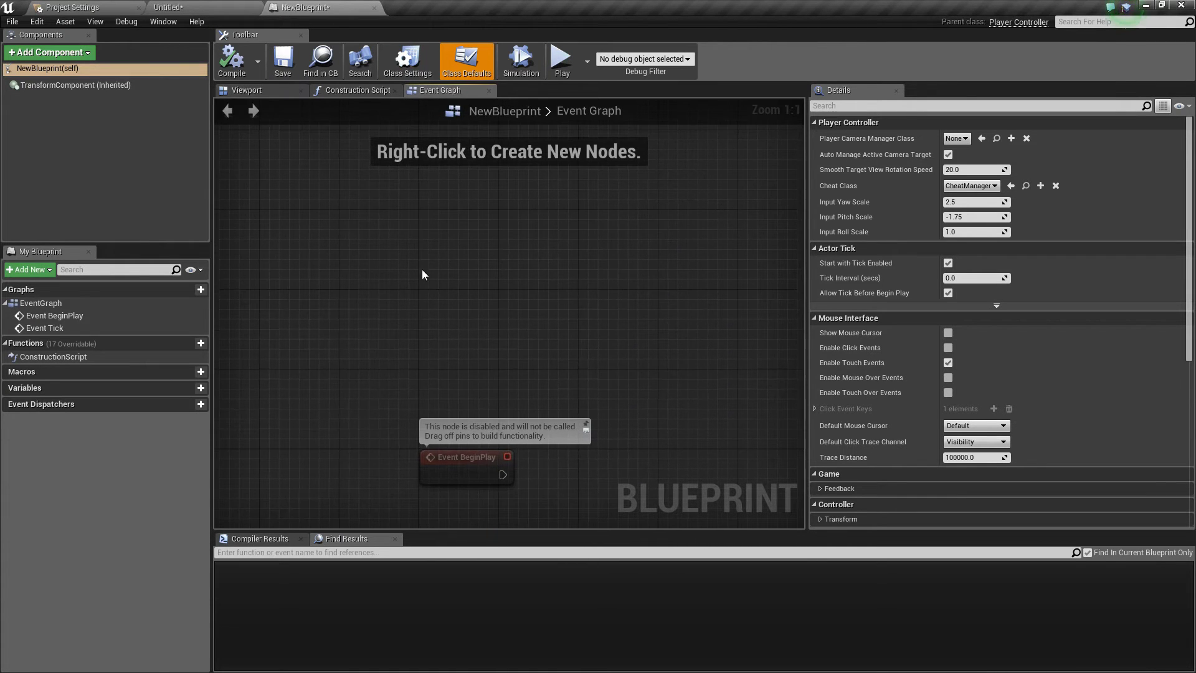
{"action": "right_click", "coordinate": [432, 226]}
{"action": "type", "text": "finger"}
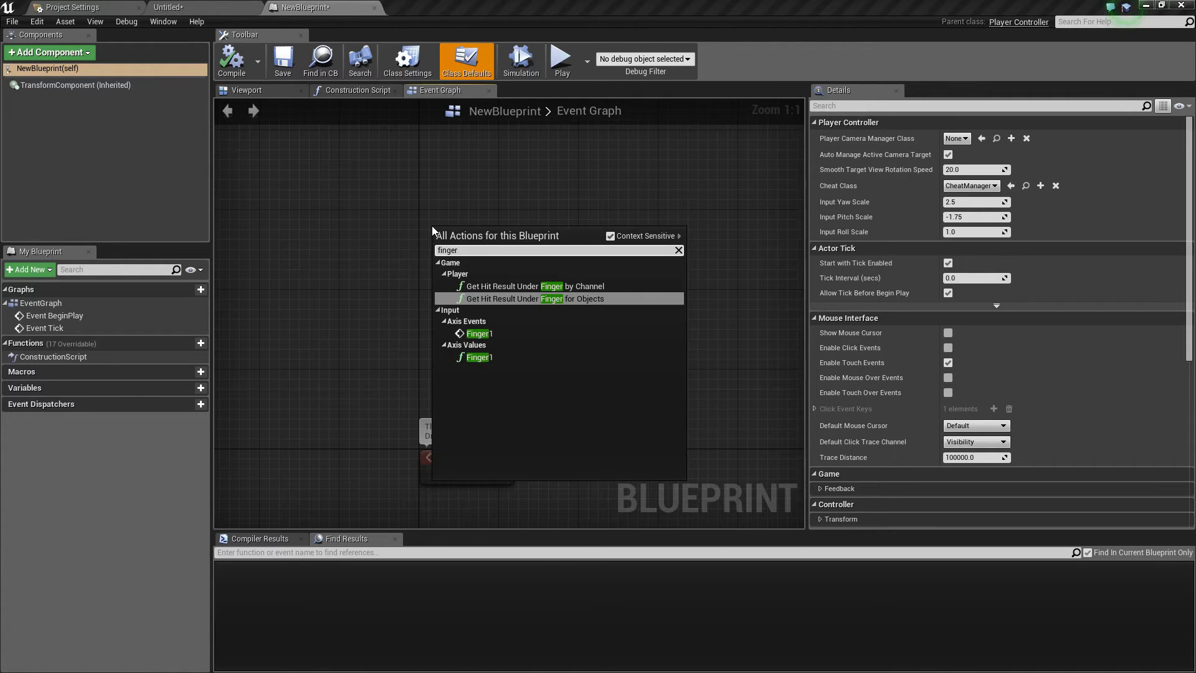
{"action": "key", "text": "Down"}
{"action": "key", "text": "Return"}
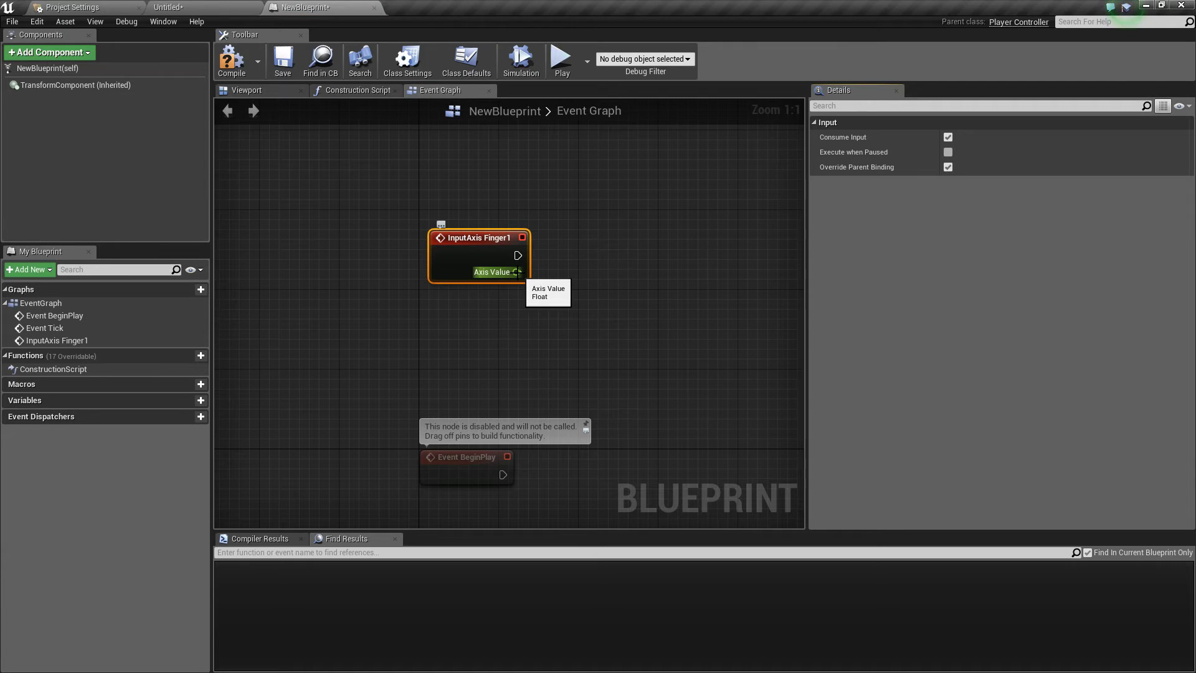
{"action": "left_click_drag", "start_coordinate": [464, 239], "coordinate": [454, 219]}
{"action": "left_click", "coordinate": [461, 290]}
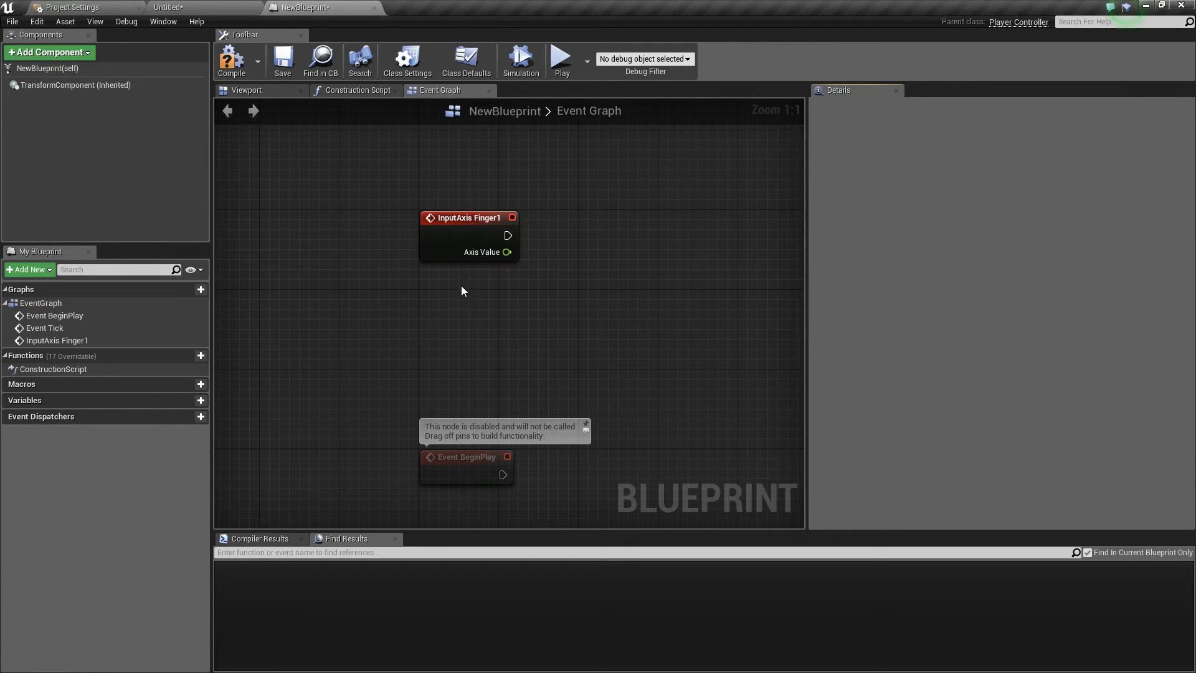
{"action": "right_click_drag", "start_coordinate": [461, 290], "coordinate": [409, 448]}
Step: Add a Get Input Touch State node with its finger index left at Touch 1
{"action": "right_click", "coordinate": [391, 290]}
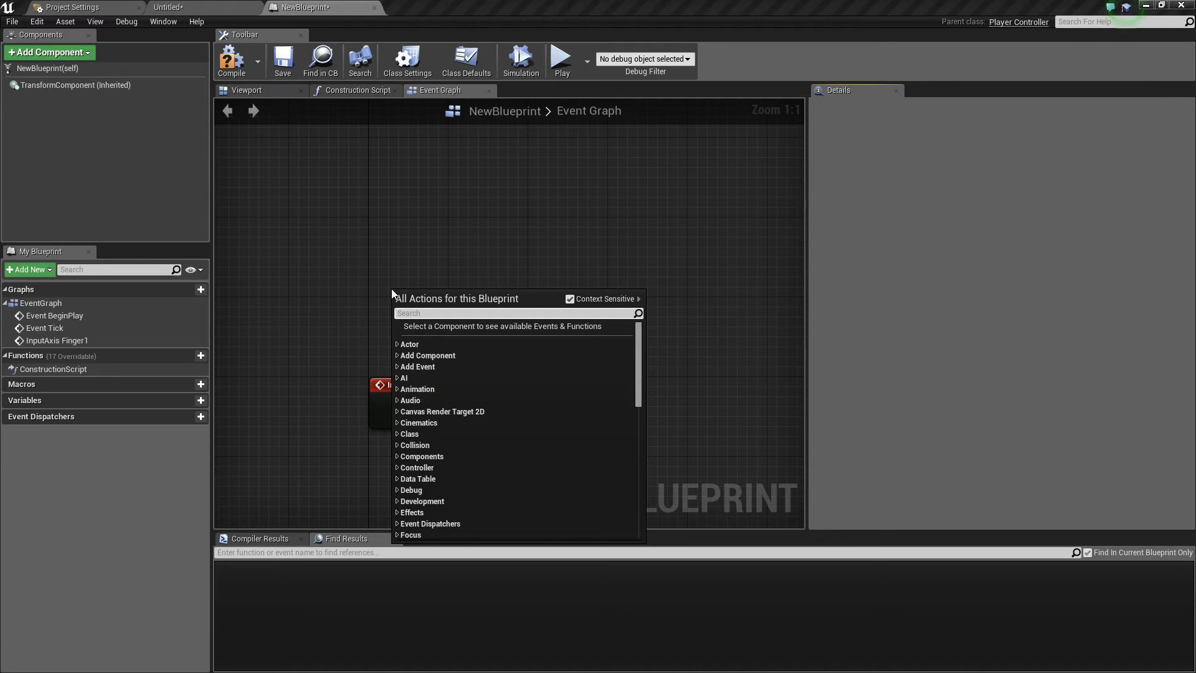
{"action": "type", "text": "touch acc"}
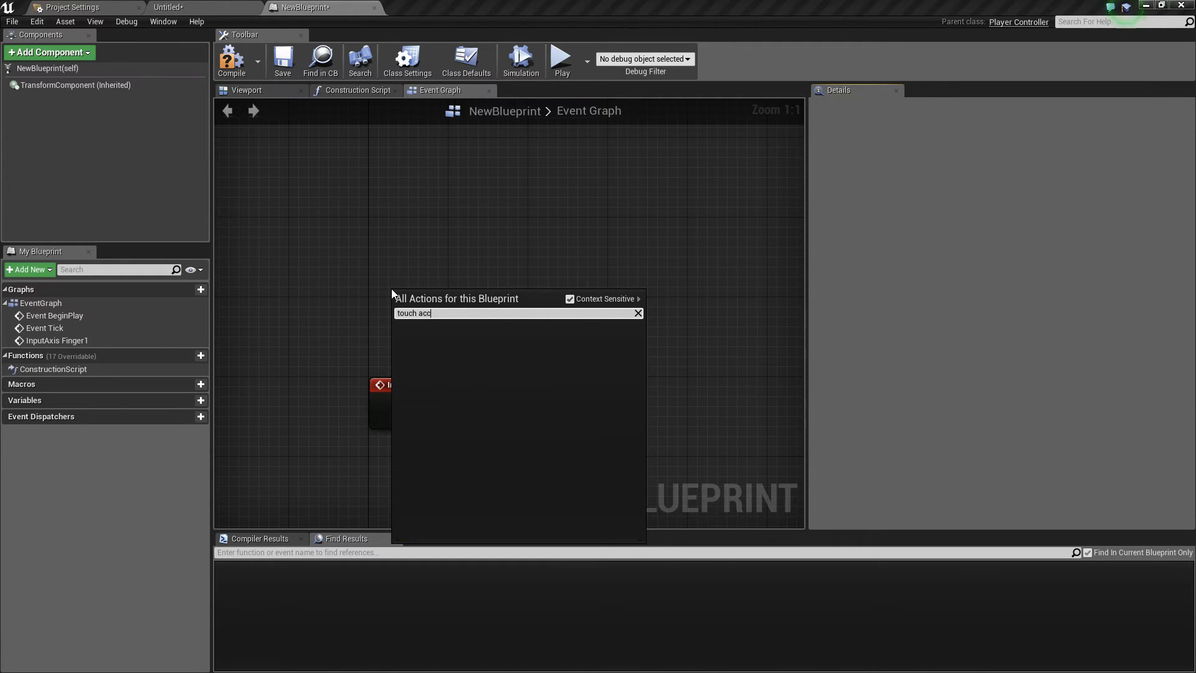
{"action": "key", "text": "BackSpace"}
{"action": "key", "text": "BackSpace"}
{"action": "key", "text": "BackSpace"}
{"action": "key", "text": "BackSpace"}
{"action": "key", "text": "BackSpace"}
{"action": "key", "text": "BackSpace"}
{"action": "key", "text": "BackSpace"}
{"action": "key", "text": "BackSpace"}
{"action": "key", "text": "BackSpace"}
{"action": "type", "text": "get tou"}
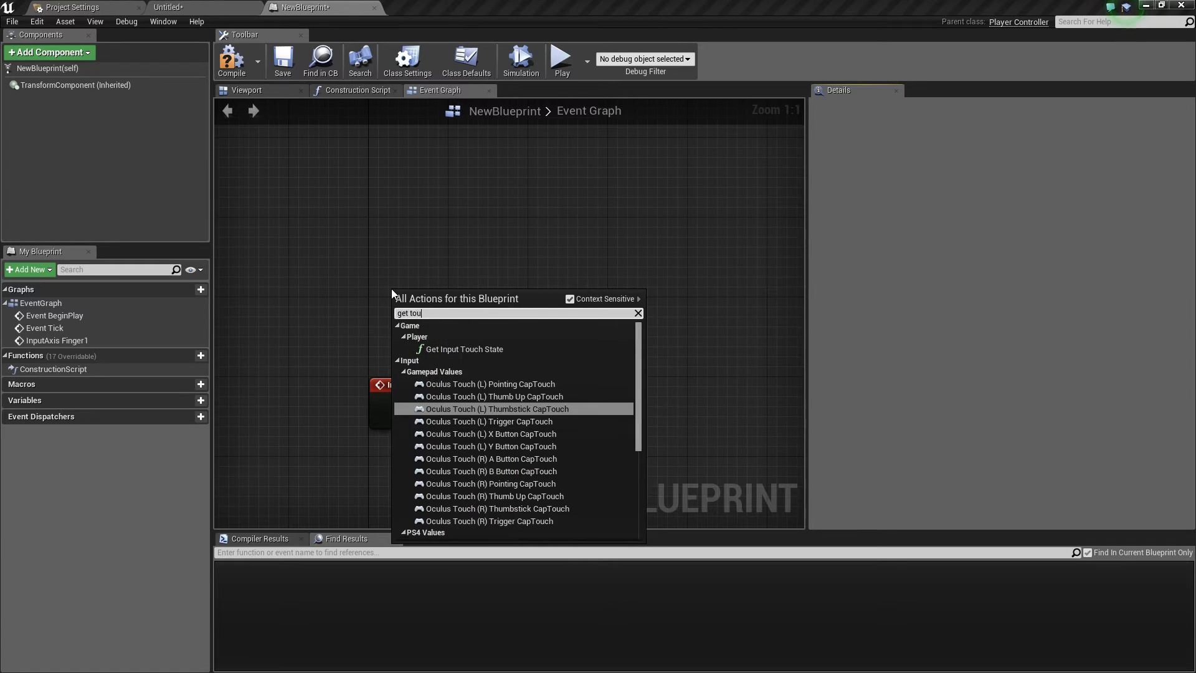
{"action": "left_click", "coordinate": [480, 349]}
{"action": "left_click_drag", "start_coordinate": [463, 308], "coordinate": [532, 269]}
{"action": "left_click", "coordinate": [508, 312]}
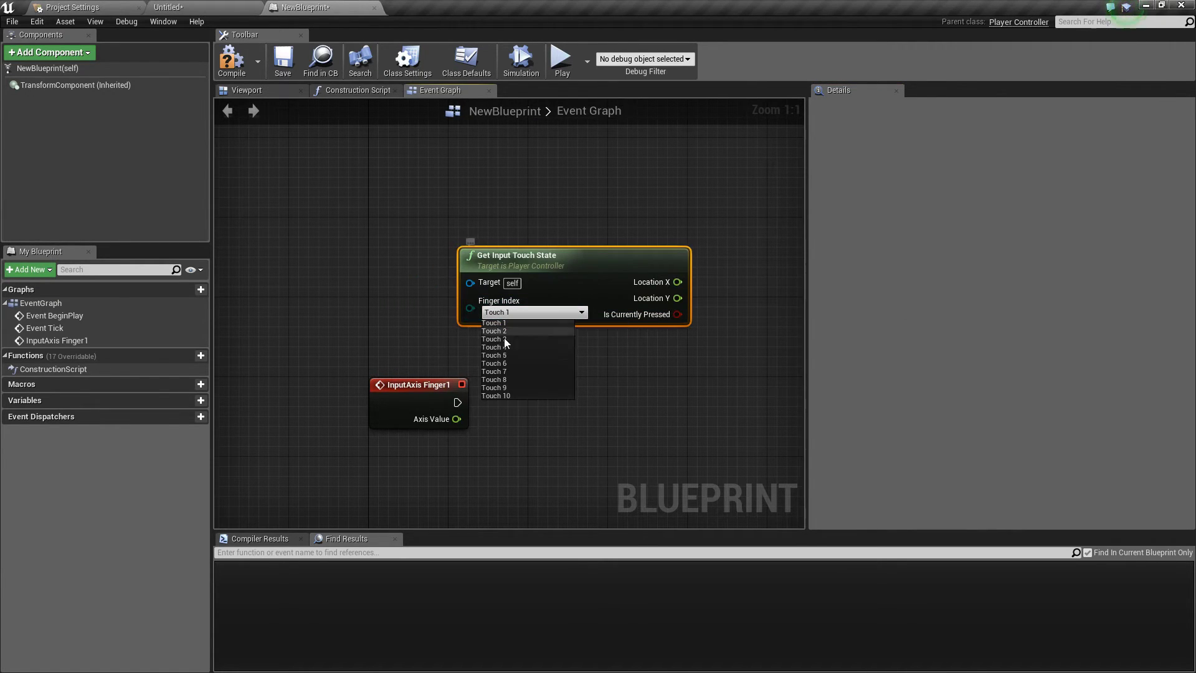
{"action": "left_click", "coordinate": [516, 323]}
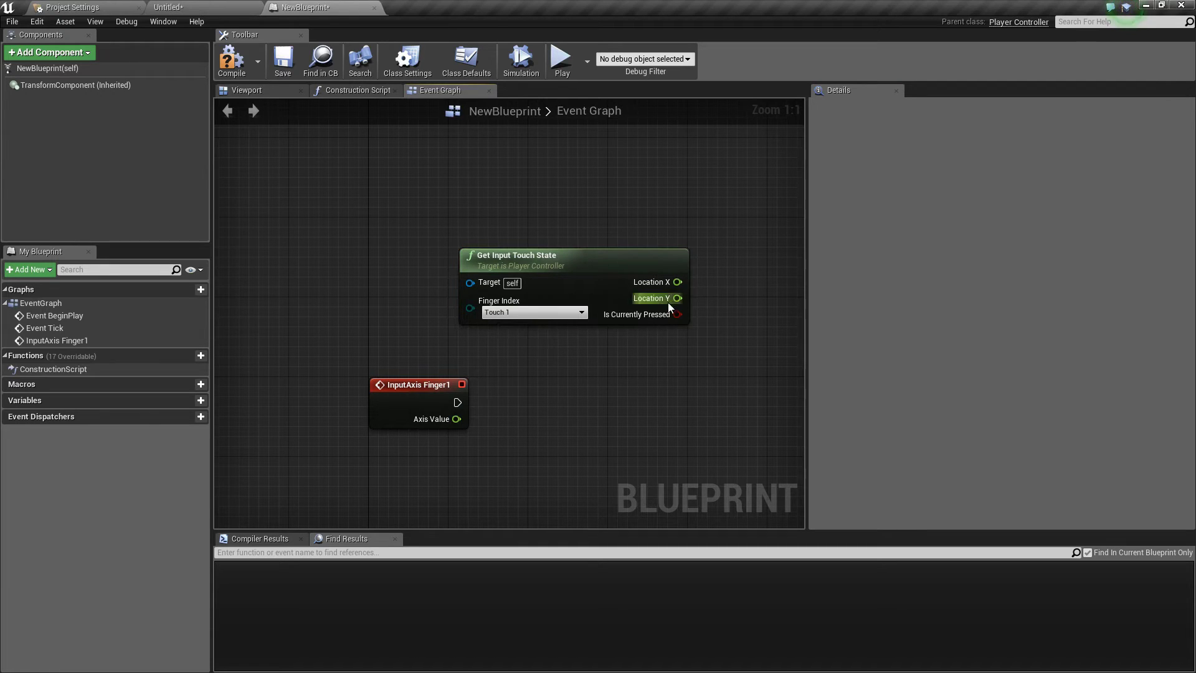
{"action": "right_click_drag", "start_coordinate": [682, 356], "coordinate": [609, 380]}
{"action": "left_click_drag", "start_coordinate": [437, 285], "coordinate": [504, 258]}
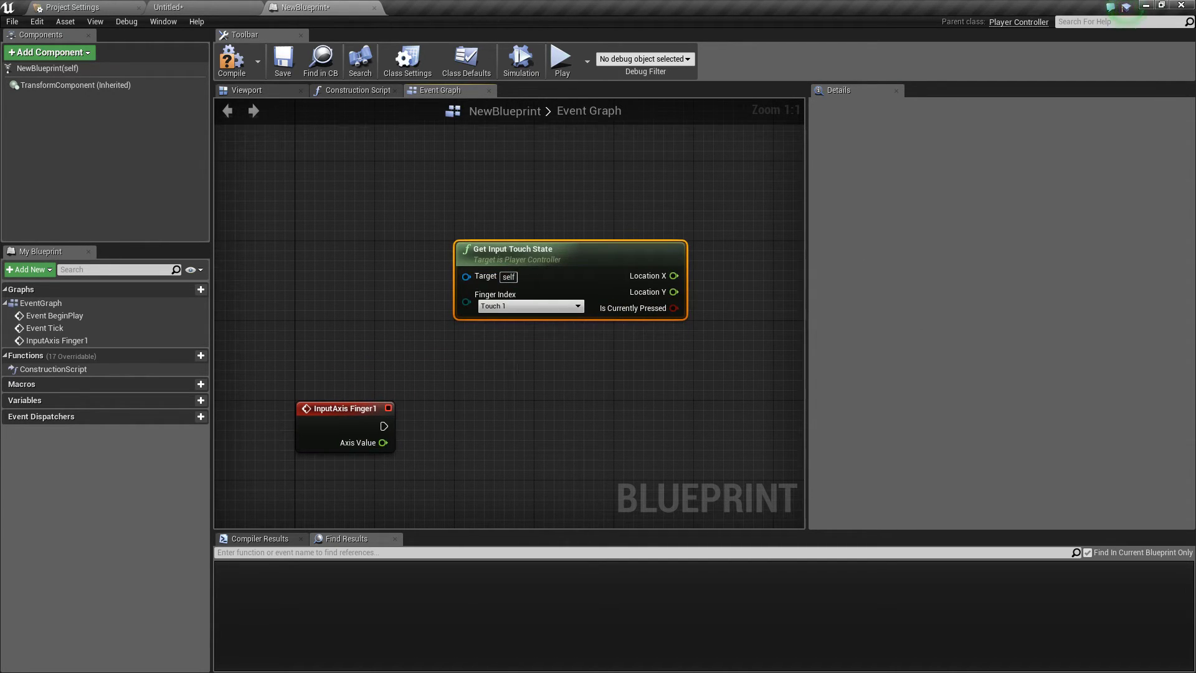
{"action": "right_click_drag", "start_coordinate": [485, 224], "coordinate": [492, 310]}
Step: Add Get Player Controller and wire its Return Value into a Set Enable Touch Events node
{"action": "right_click", "coordinate": [478, 261]}
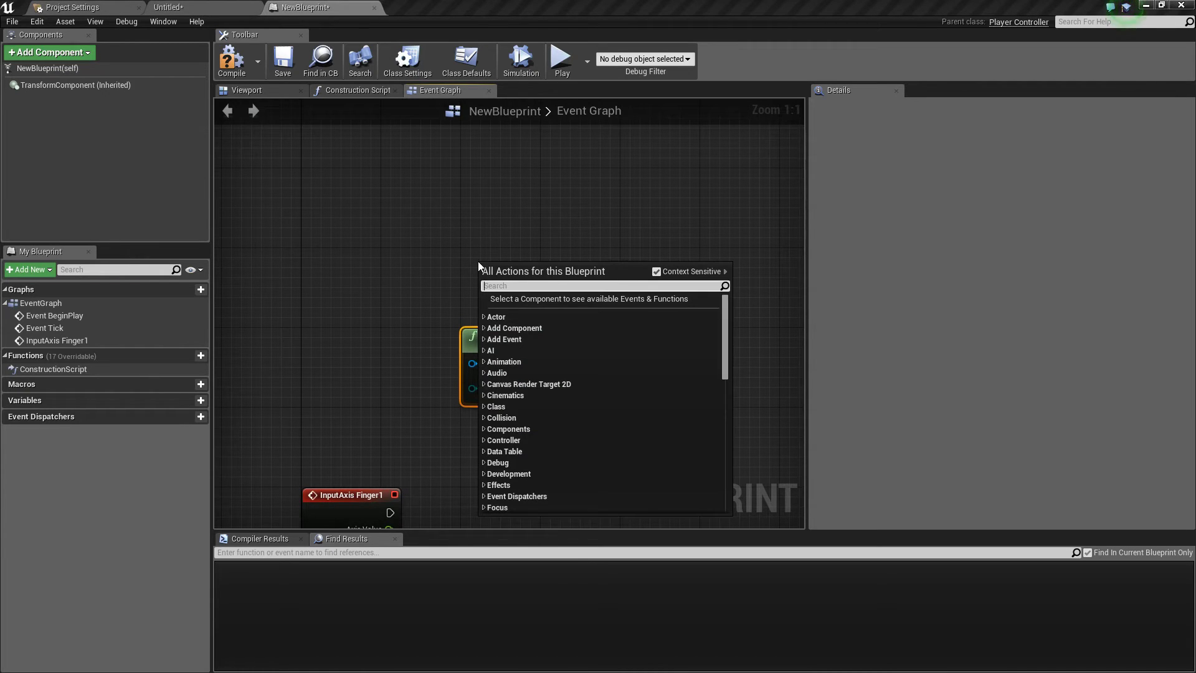
{"action": "type", "text": "get player cont"}
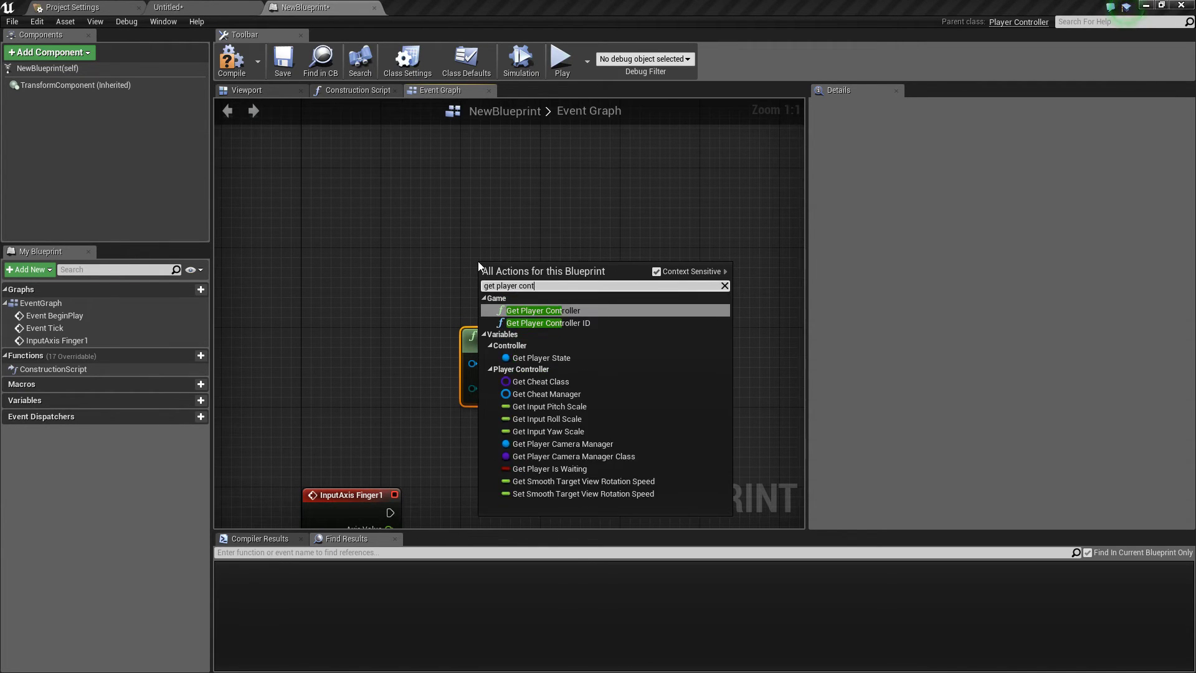
{"action": "key", "text": "Return"}
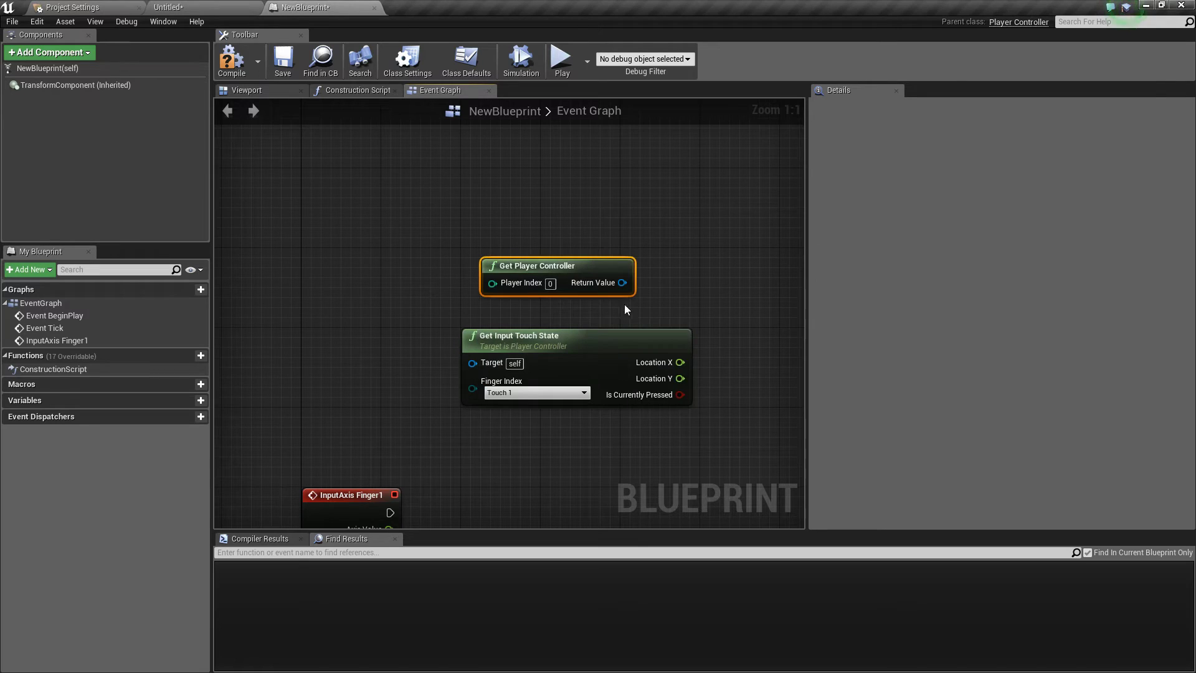
{"action": "left_click_drag", "start_coordinate": [623, 282], "coordinate": [670, 276]}
{"action": "type", "text": "touch"}
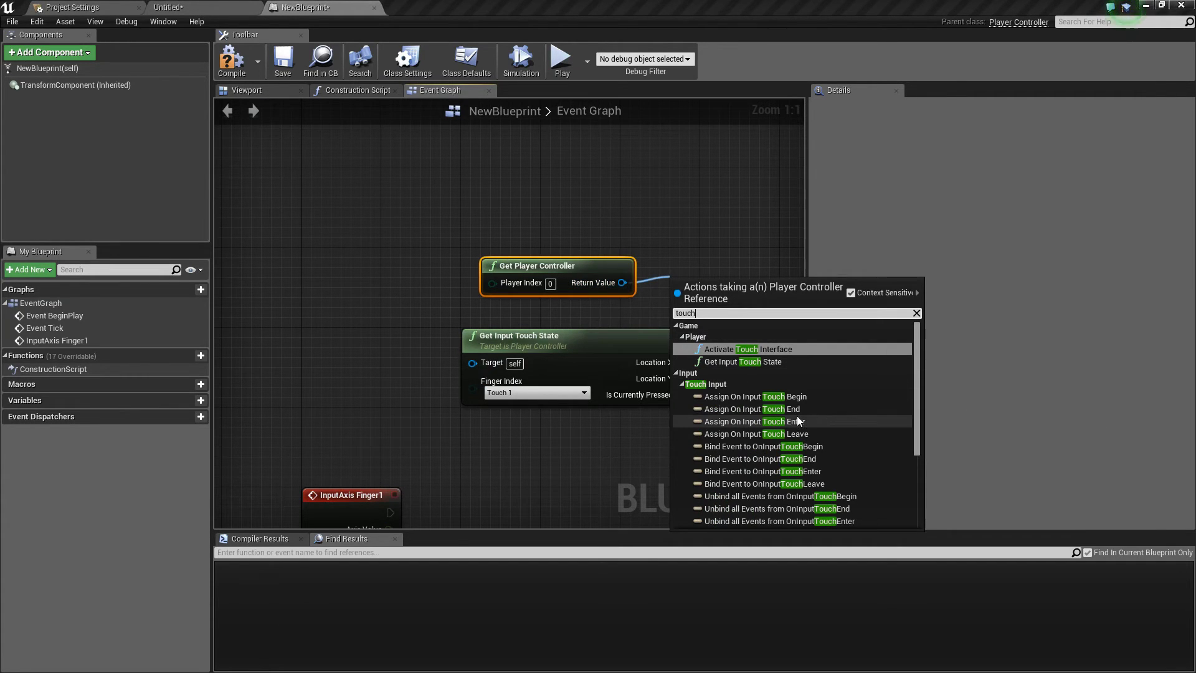
{"action": "scroll", "coordinate": [740, 364], "scroll_direction": "down", "scroll_amount": 5}
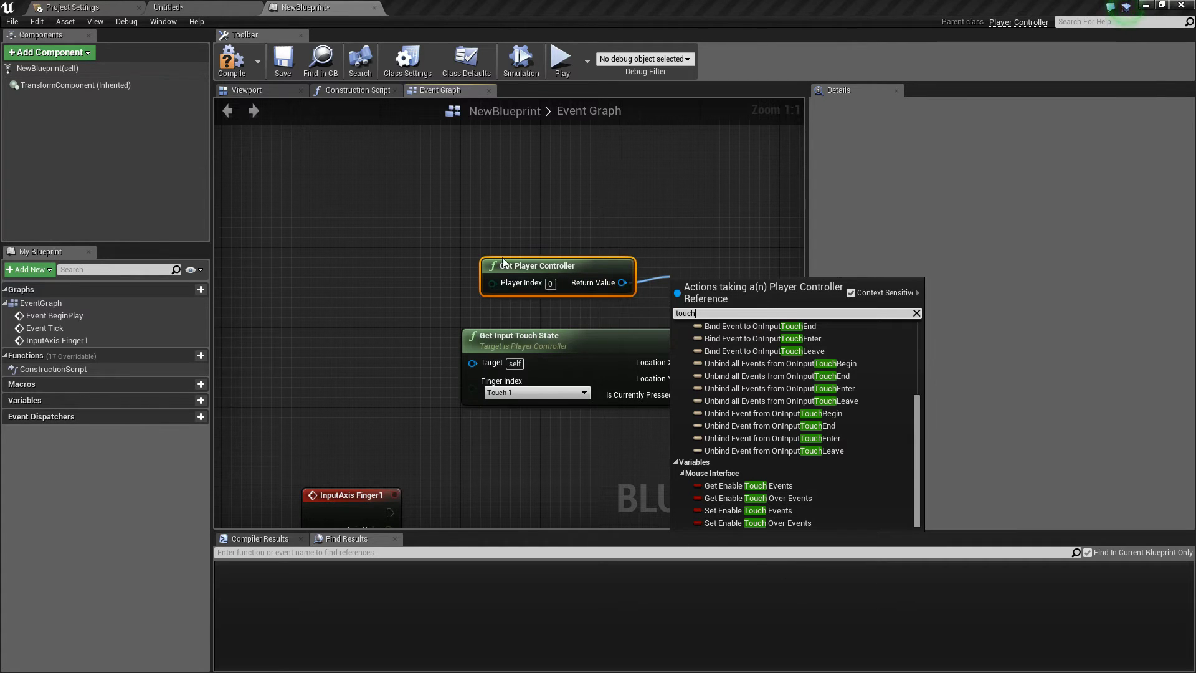
{"action": "left_click", "coordinate": [526, 265]}
{"action": "left_click_drag", "start_coordinate": [525, 266], "coordinate": [344, 259]}
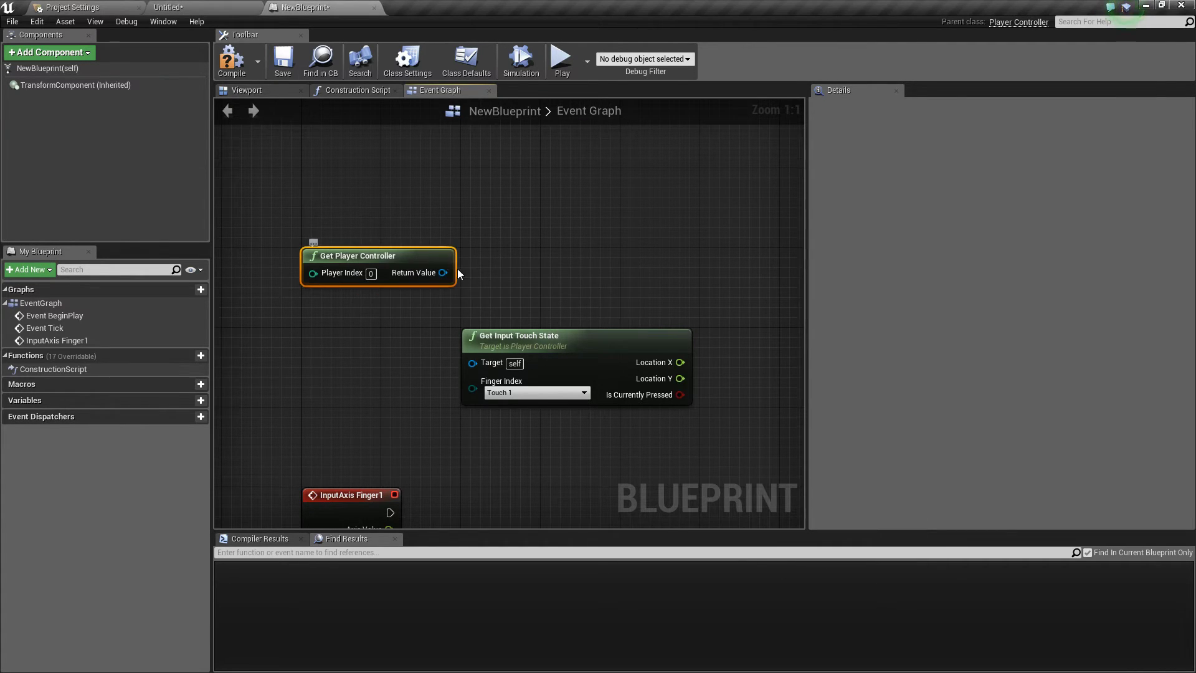
{"action": "left_click_drag", "start_coordinate": [442, 272], "coordinate": [535, 260]}
{"action": "type", "text": "set enable t"}
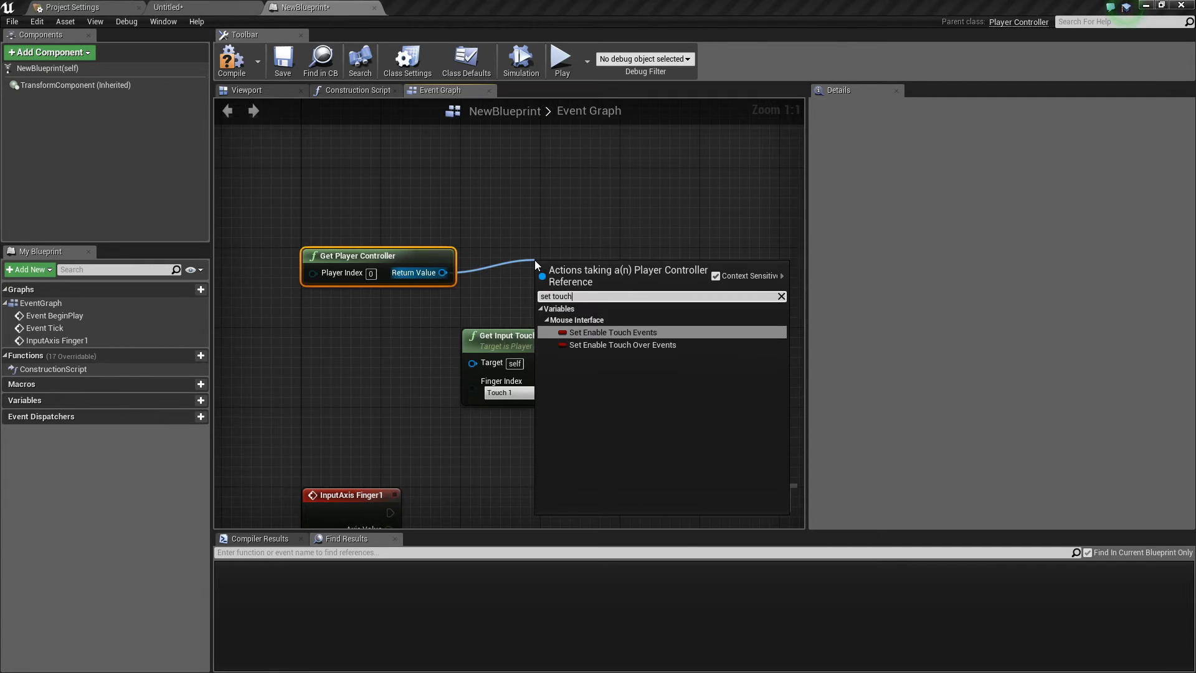
{"action": "key", "text": "Return"}
{"action": "left_click_drag", "start_coordinate": [596, 273], "coordinate": [606, 203]}
{"action": "left_click", "coordinate": [590, 288]}
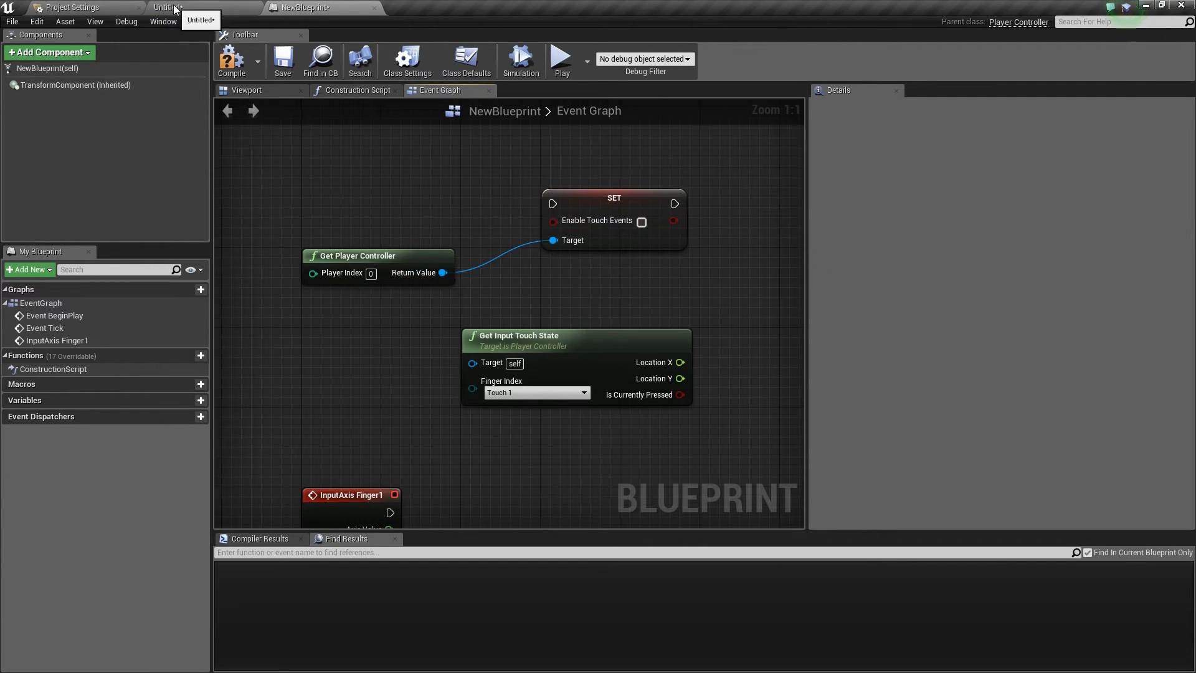
Step: In Input settings, add NewAxisMapping_1 bound to Mouse X, then go back to NewBlueprint's graph
{"action": "left_click", "coordinate": [125, 7]}
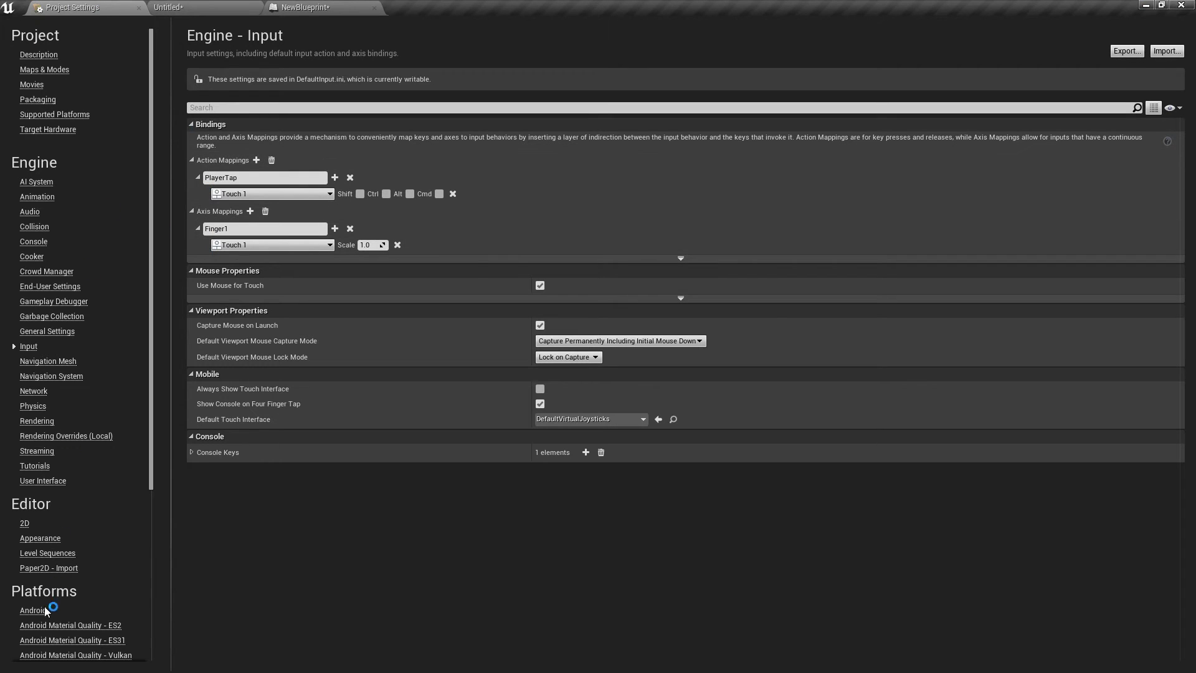
{"action": "scroll", "coordinate": [52, 609], "scroll_direction": "down", "scroll_amount": 2}
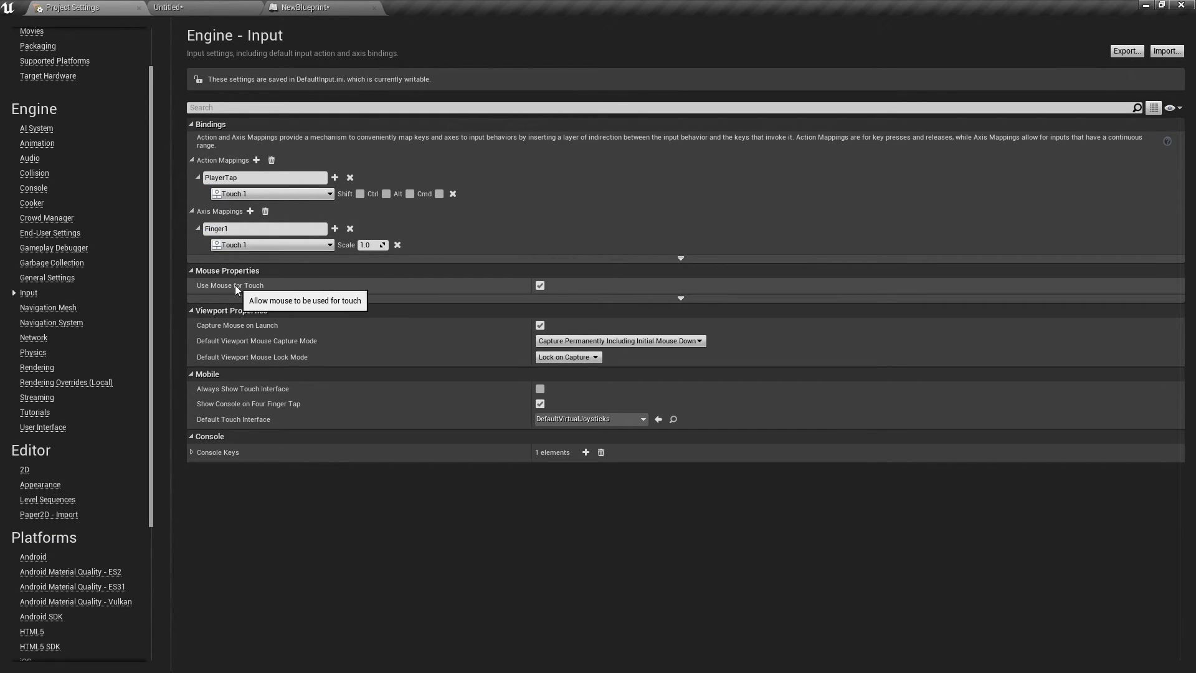
{"action": "left_click", "coordinate": [541, 298]}
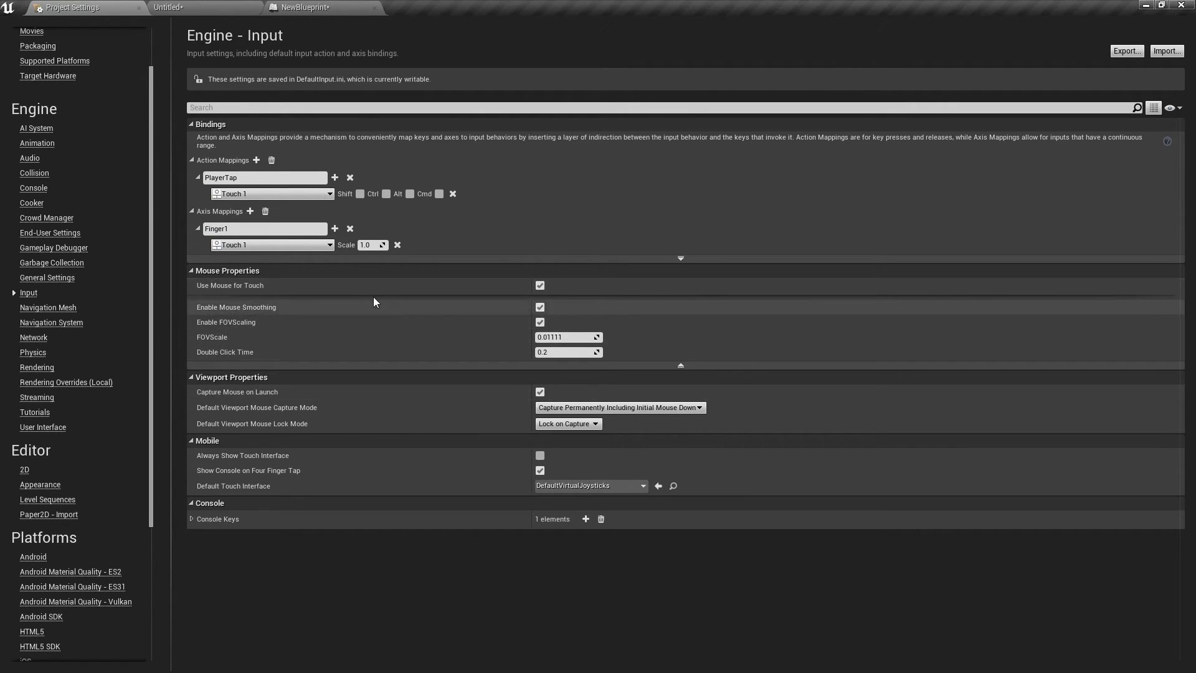
{"action": "left_click", "coordinate": [250, 211]}
{"action": "left_click", "coordinate": [254, 278]}
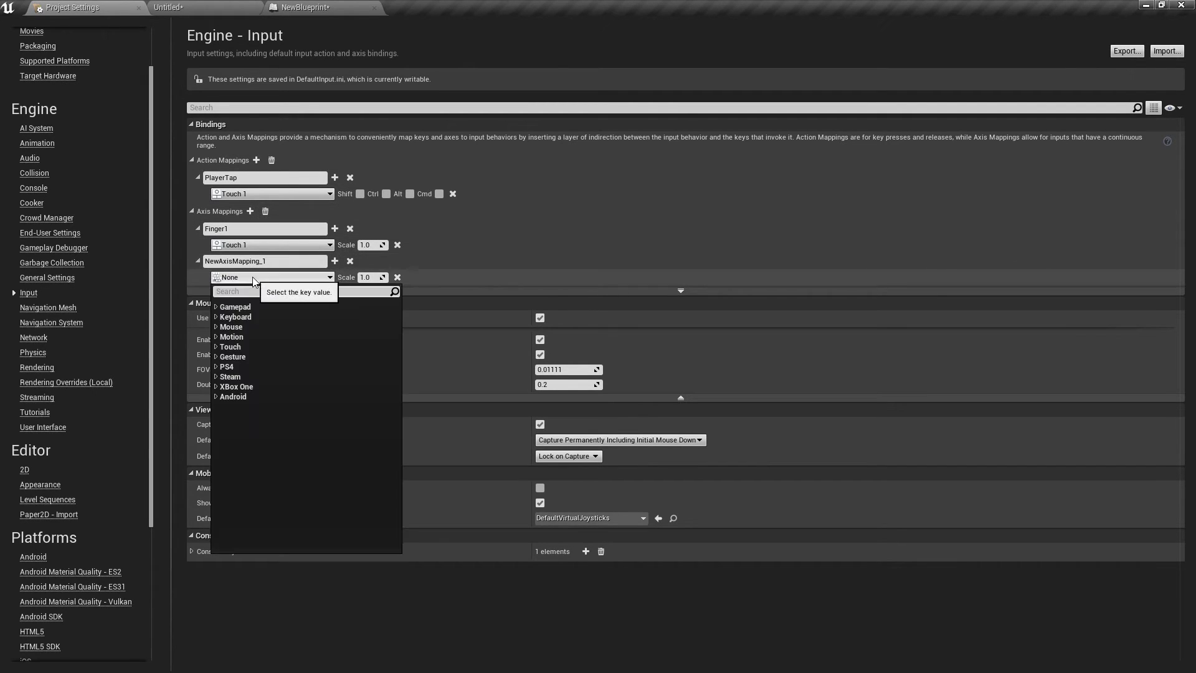
{"action": "left_click", "coordinate": [228, 327]}
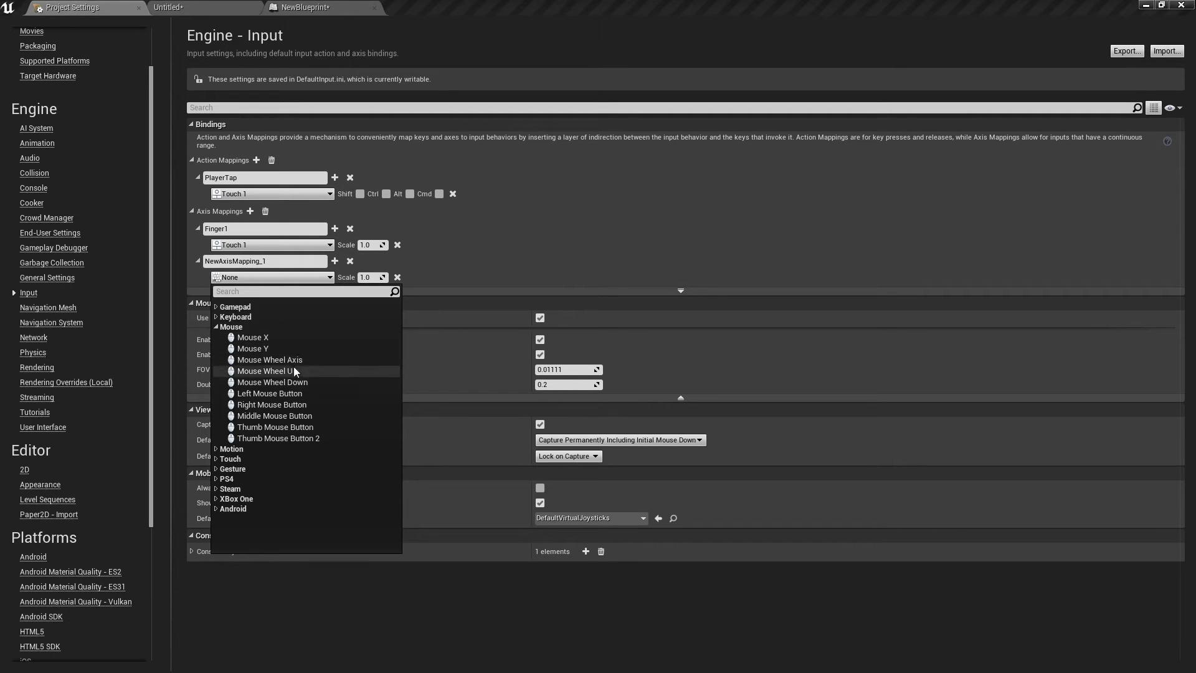
{"action": "left_click", "coordinate": [219, 325]}
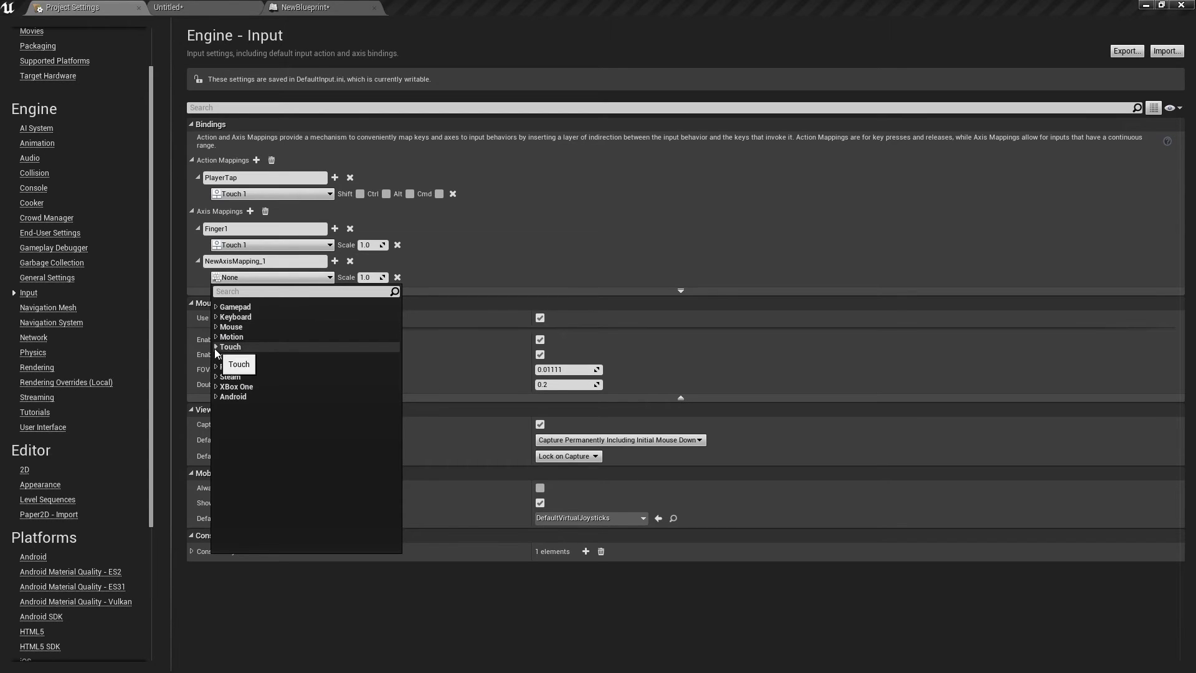
{"action": "left_click", "coordinate": [217, 347]}
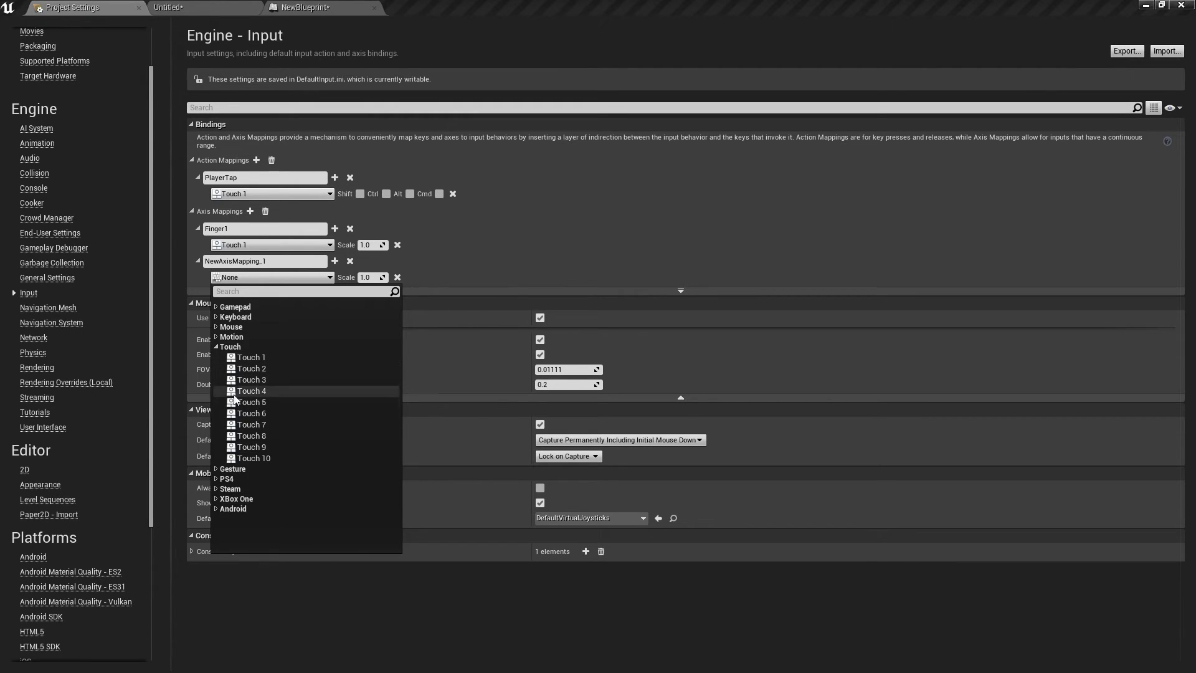
{"action": "left_click", "coordinate": [216, 330]}
{"action": "left_click", "coordinate": [261, 338]}
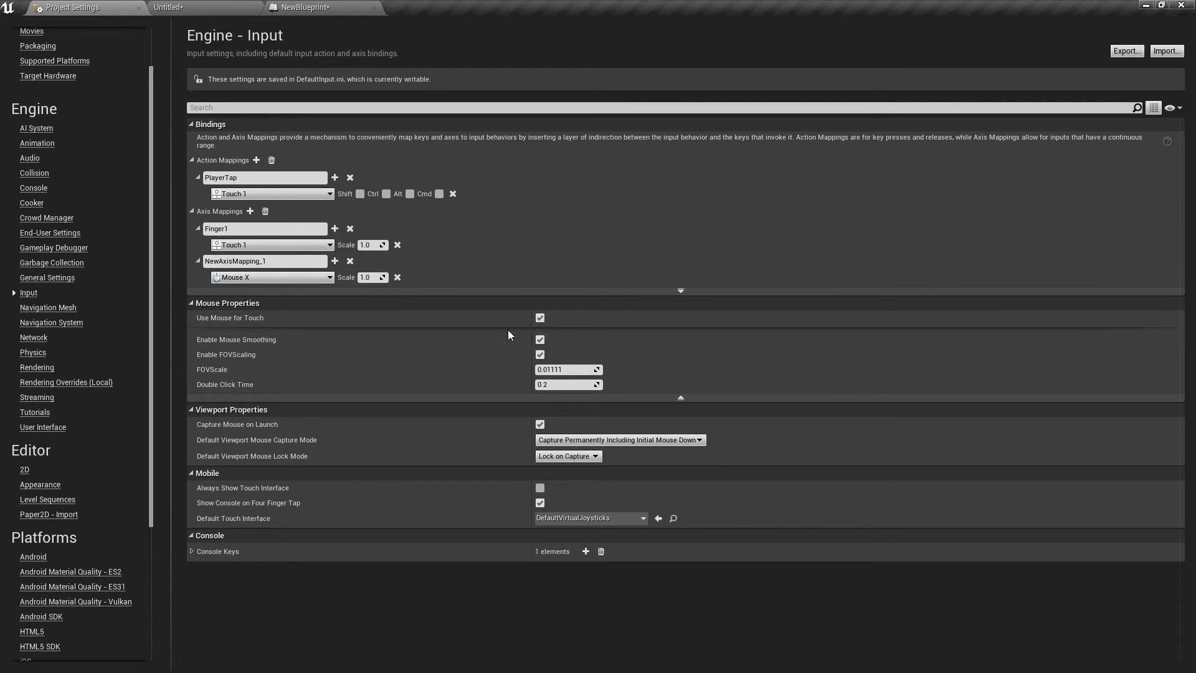
{"action": "left_click", "coordinate": [290, 6]}
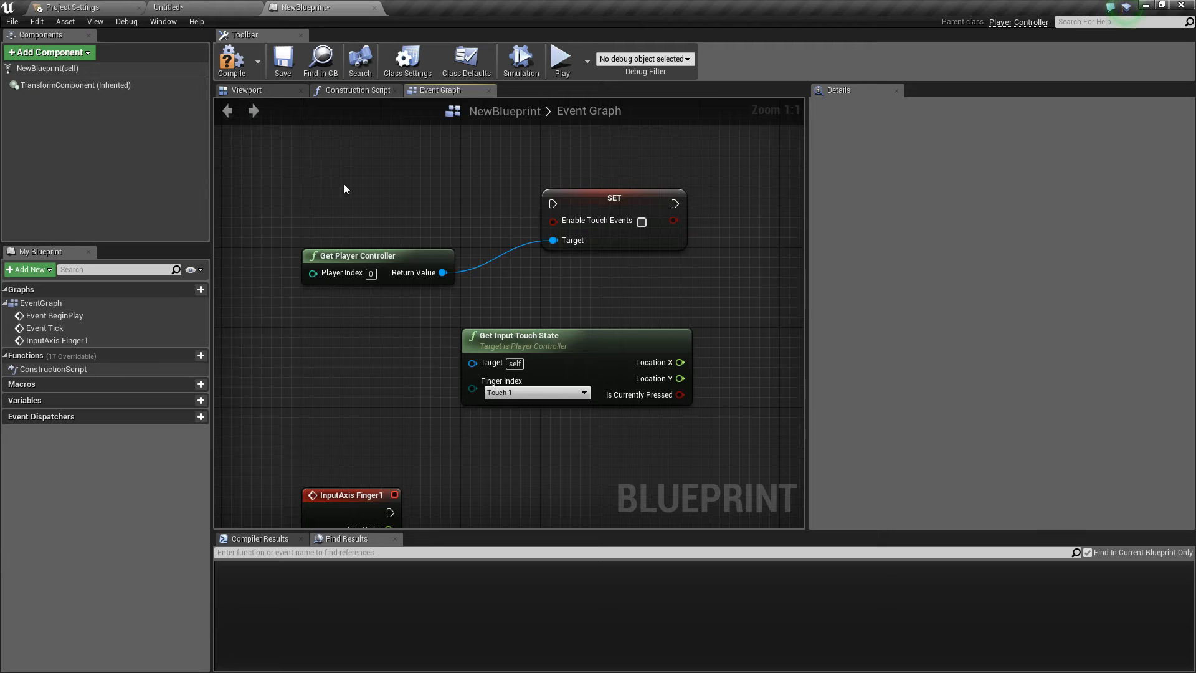
Step: Box-select all four existing nodes in the graph and delete them
{"action": "right_click_drag", "start_coordinate": [450, 247], "coordinate": [450, 189]}
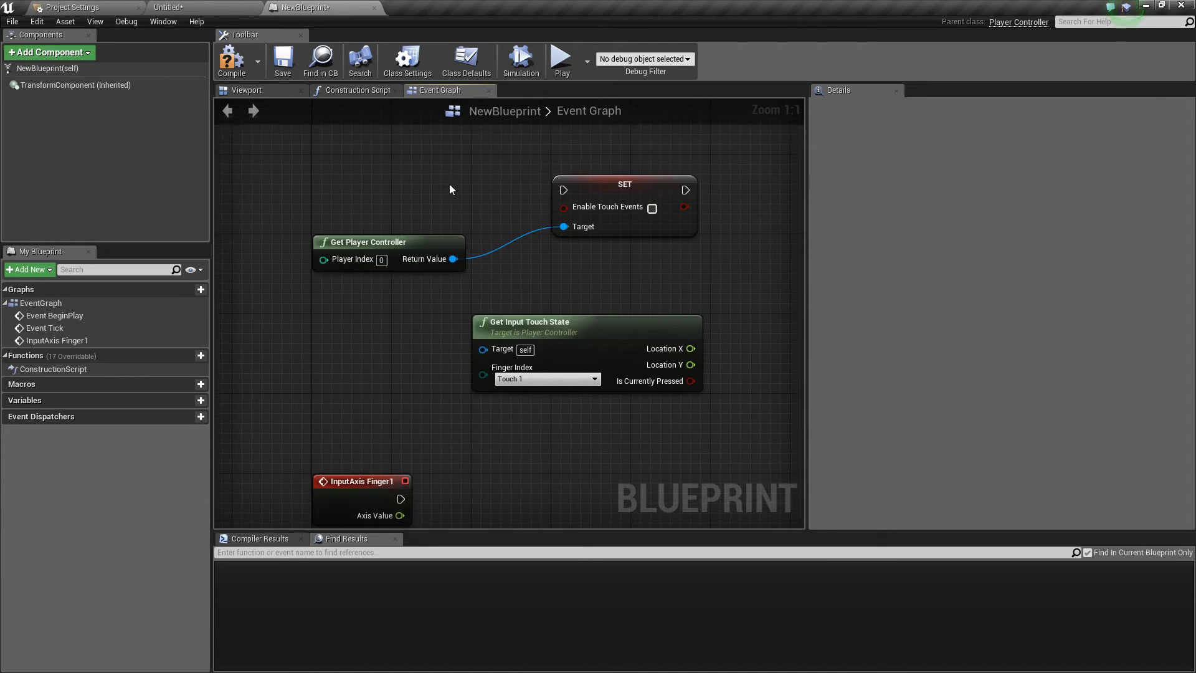
{"action": "left_click", "coordinate": [559, 379]}
{"action": "left_click", "coordinate": [422, 413]}
{"action": "right_click_drag", "start_coordinate": [422, 412], "coordinate": [469, 363]}
{"action": "scroll", "coordinate": [648, 418], "scroll_direction": "down", "scroll_amount": 2}
{"action": "left_click_drag", "start_coordinate": [646, 450], "coordinate": [303, 147]}
{"action": "key", "text": "Delete"}
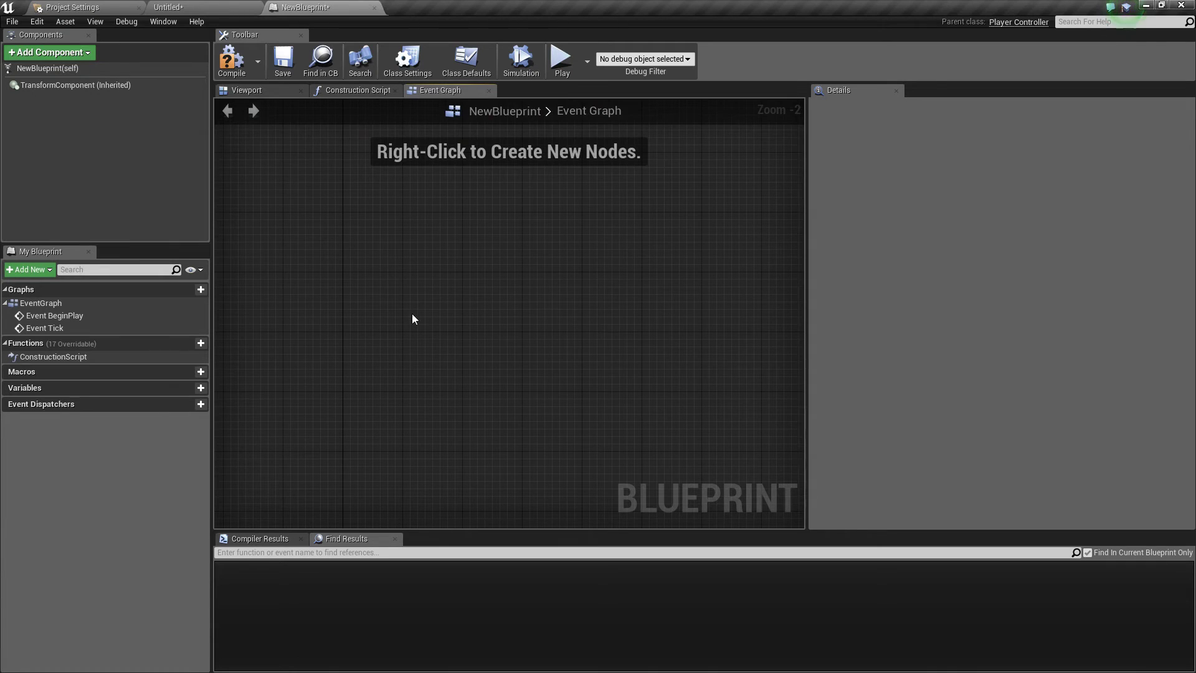
{"action": "scroll", "coordinate": [413, 313], "scroll_direction": "down", "scroll_amount": 2}
Step: Add an InputTouch event node to the graph
{"action": "right_click", "coordinate": [432, 253]}
{"action": "type", "text": "touch"}
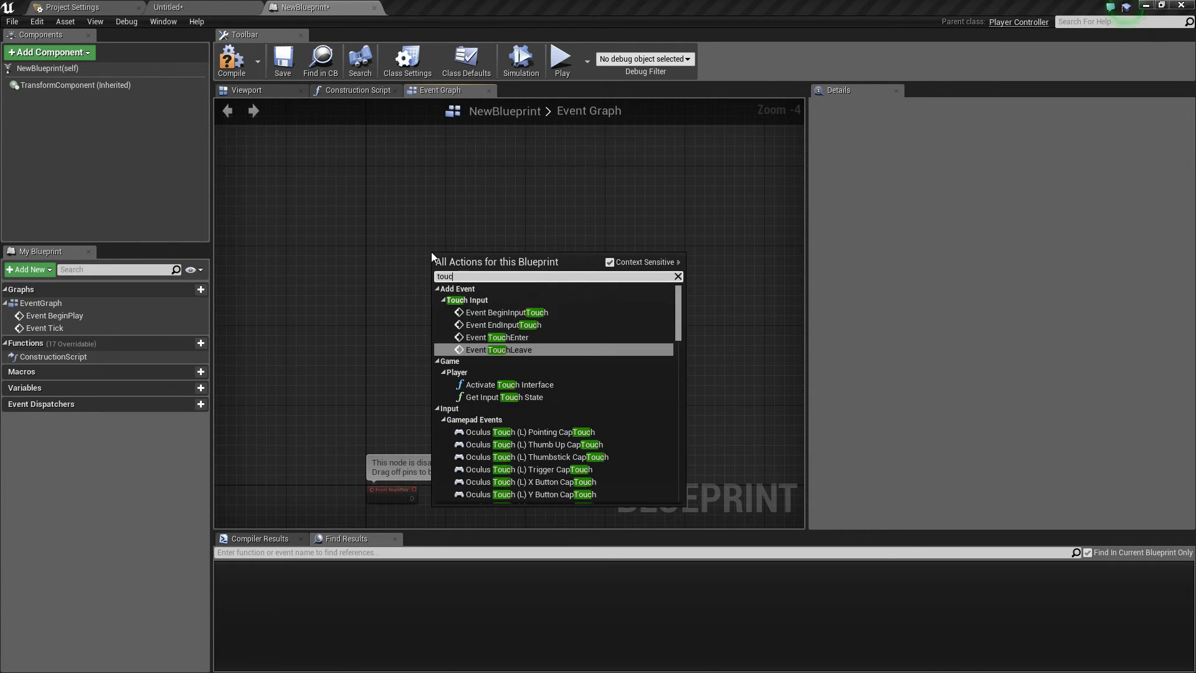
{"action": "left_click", "coordinate": [466, 405]}
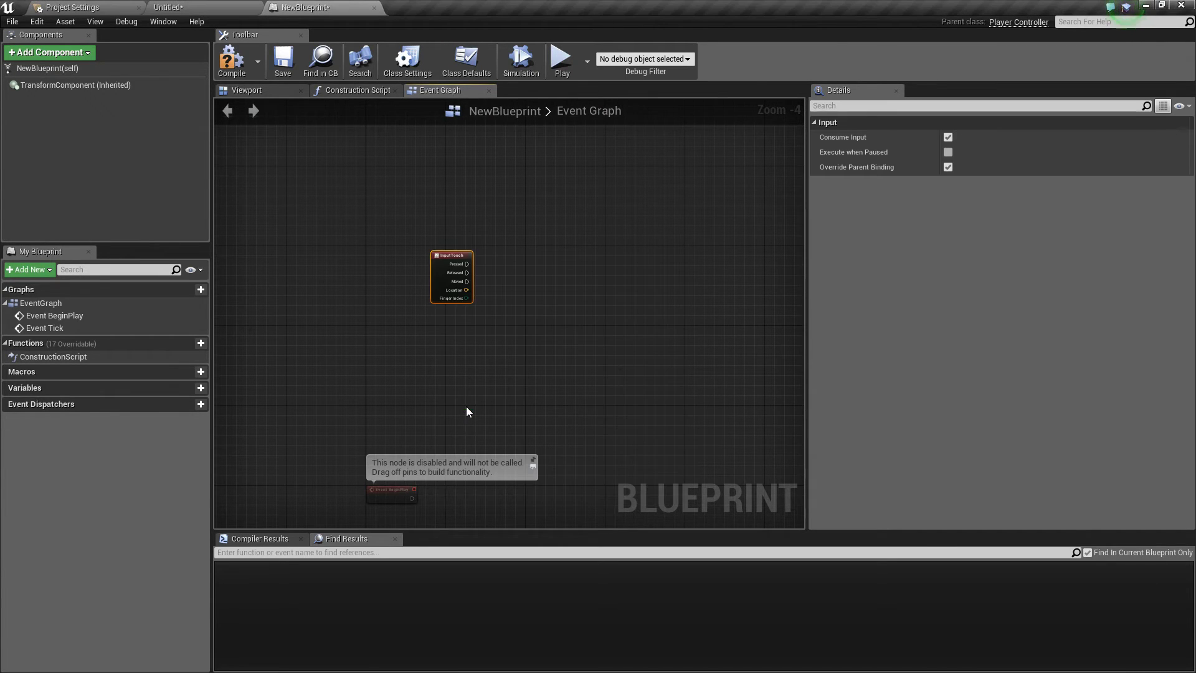
{"action": "scroll", "coordinate": [413, 259], "scroll_direction": "up", "scroll_amount": 4}
{"action": "left_click_drag", "start_coordinate": [413, 258], "coordinate": [423, 259]}
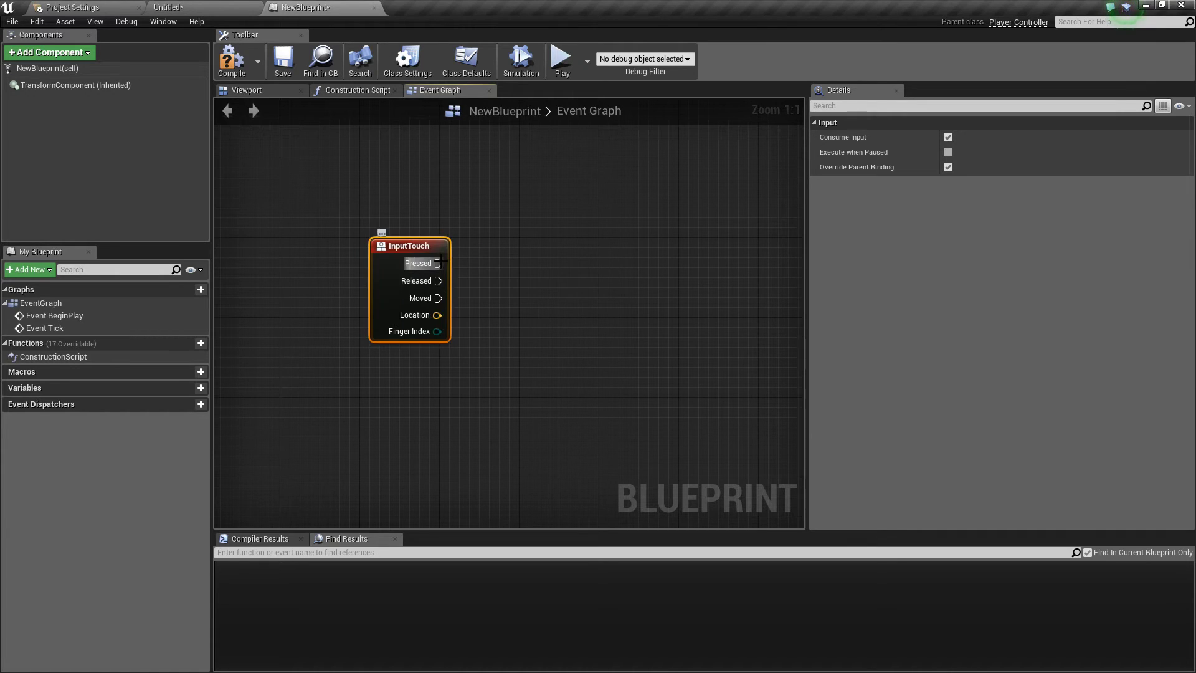
{"action": "left_click", "coordinate": [446, 305]}
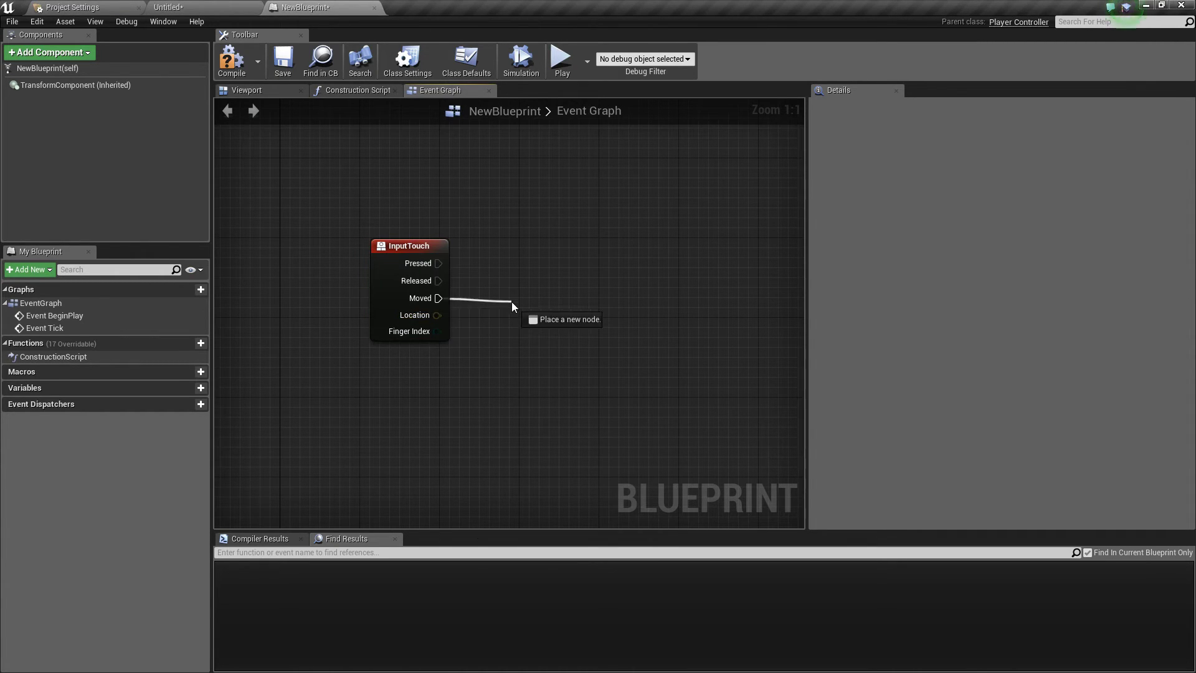
Step: Promote the touch Location pin to a new variable named lastLocation
{"action": "left_click_drag", "start_coordinate": [511, 301], "coordinate": [511, 302]}
{"action": "left_click", "coordinate": [440, 320]}
{"action": "right_click", "coordinate": [440, 317]}
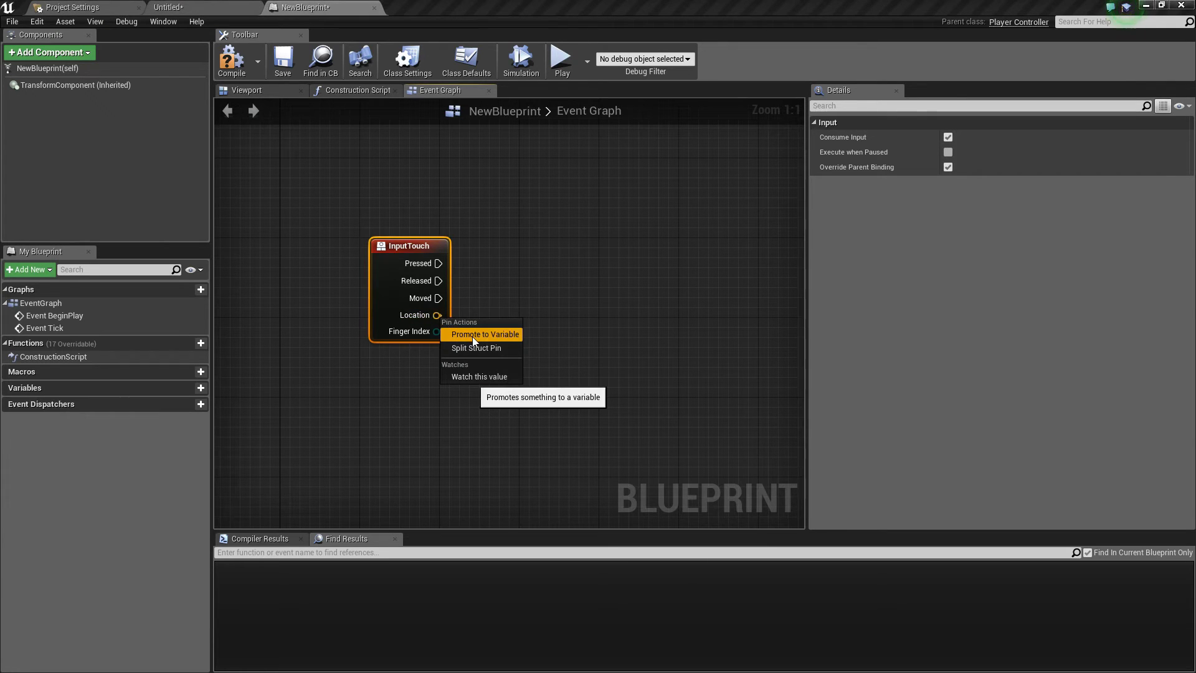
{"action": "left_click", "coordinate": [473, 337]}
{"action": "type", "text": "lastL"}
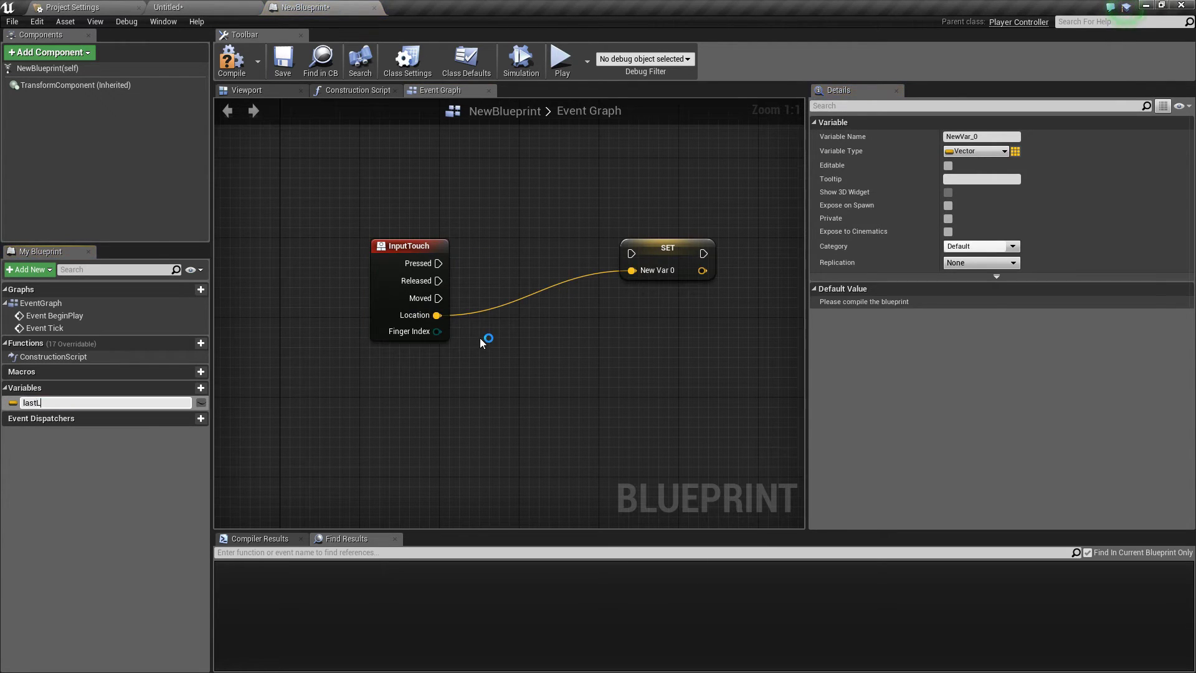
{"action": "type", "text": "ocation"}
{"action": "key", "text": "Return"}
{"action": "left_click_drag", "start_coordinate": [643, 256], "coordinate": [770, 367]}
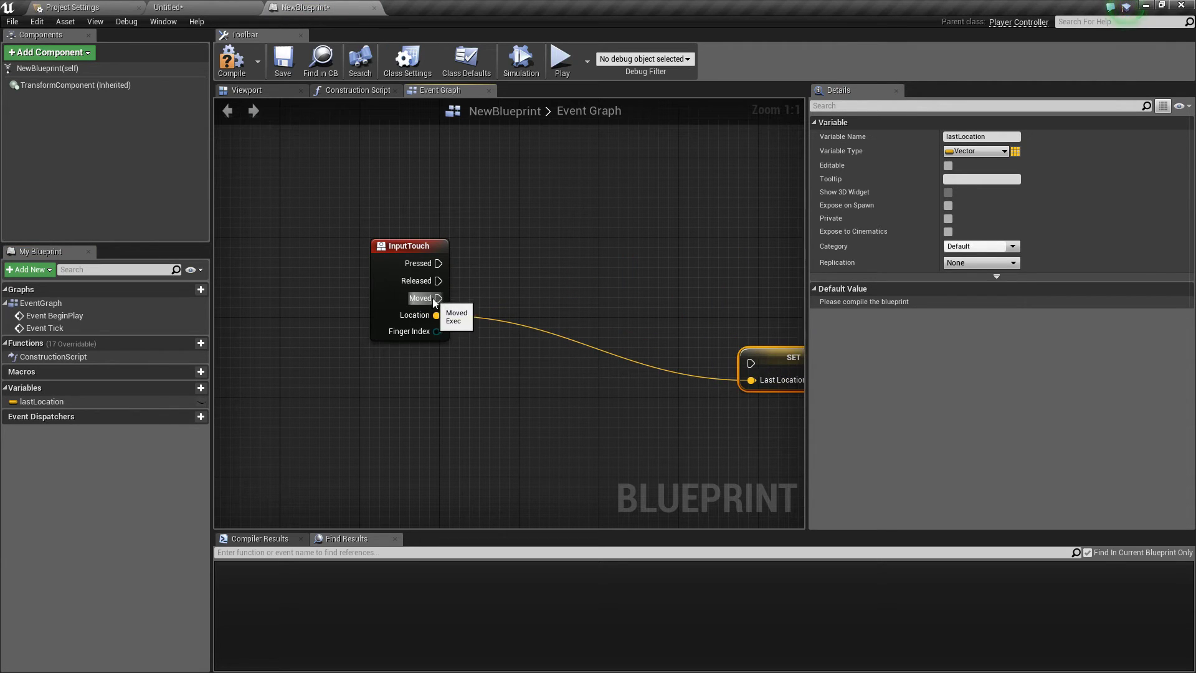
Step: Add a Branch node off the touch Moved pin and move it into place
{"action": "left_click_drag", "start_coordinate": [481, 308], "coordinate": [481, 308]}
{"action": "type", "text": "bracnh"}
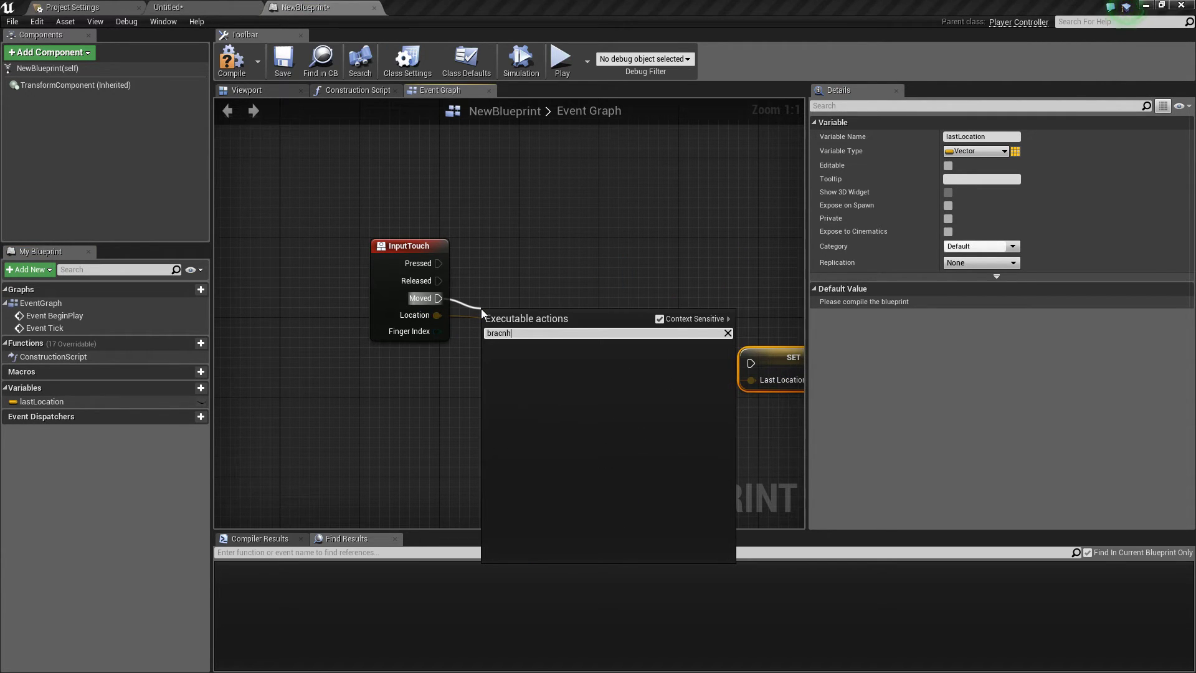
{"action": "key", "text": "BackSpace"}
{"action": "key", "text": "BackSpace"}
{"action": "key", "text": "BackSpace"}
{"action": "type", "text": "nch"}
{"action": "key", "text": "Return"}
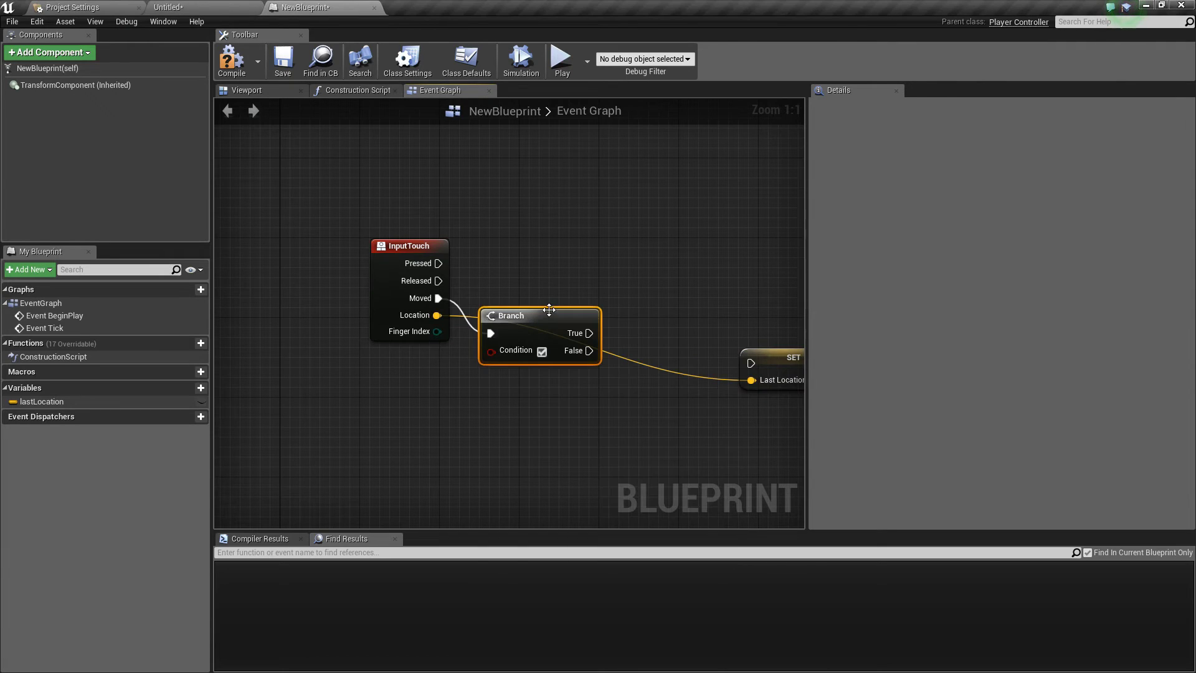
{"action": "left_click_drag", "start_coordinate": [549, 309], "coordinate": [589, 329]}
Step: Place a lastLocation getter and add a Break Vector node on the touch Location
{"action": "left_click_drag", "start_coordinate": [92, 400], "coordinate": [292, 399]}
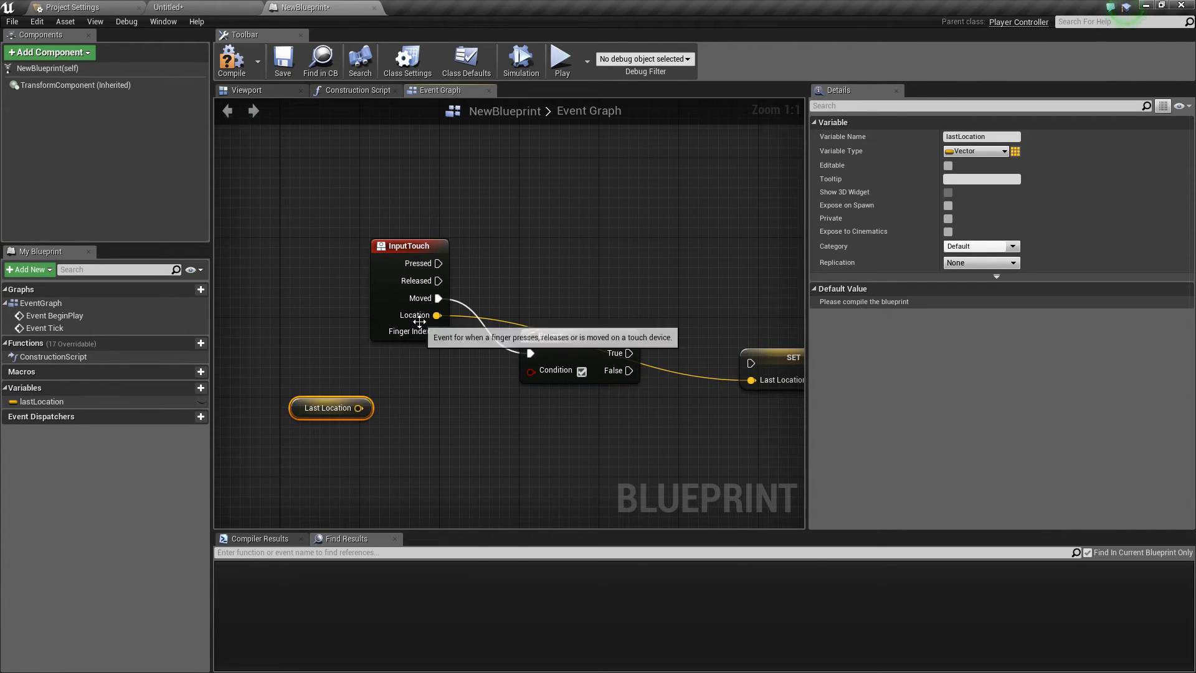
{"action": "left_click_drag", "start_coordinate": [420, 322], "coordinate": [342, 371]}
{"action": "type", "text": "brea"}
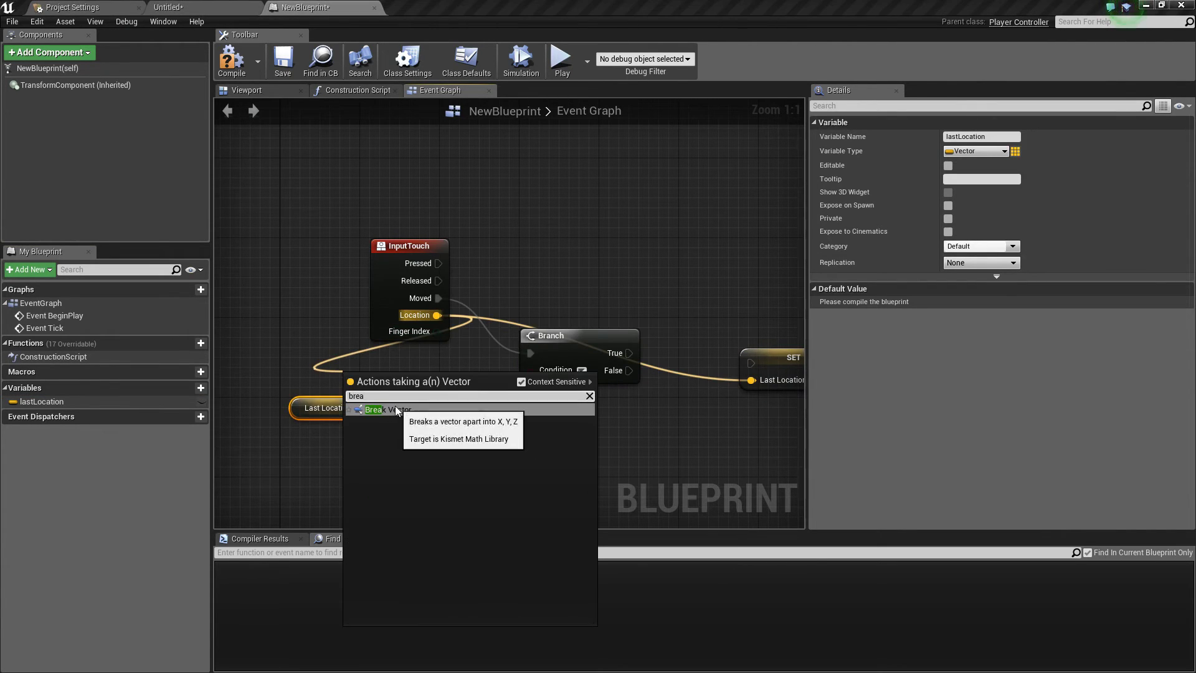
{"action": "left_click", "coordinate": [395, 409]}
{"action": "left_click_drag", "start_coordinate": [296, 413], "coordinate": [346, 493]}
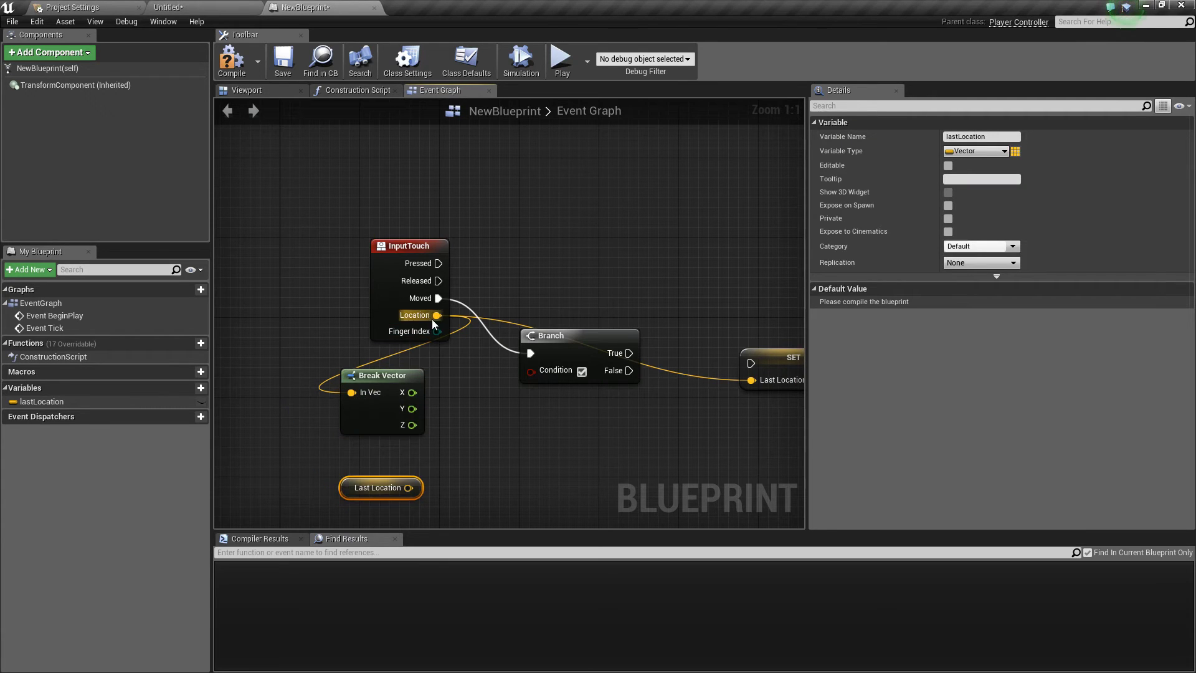
Step: Split Last Location and feed 'Location X > Last Location X' into the Branch Condition
{"action": "right_click", "coordinate": [406, 488]}
{"action": "left_click", "coordinate": [436, 513]}
{"action": "right_click_drag", "start_coordinate": [388, 492], "coordinate": [382, 428]}
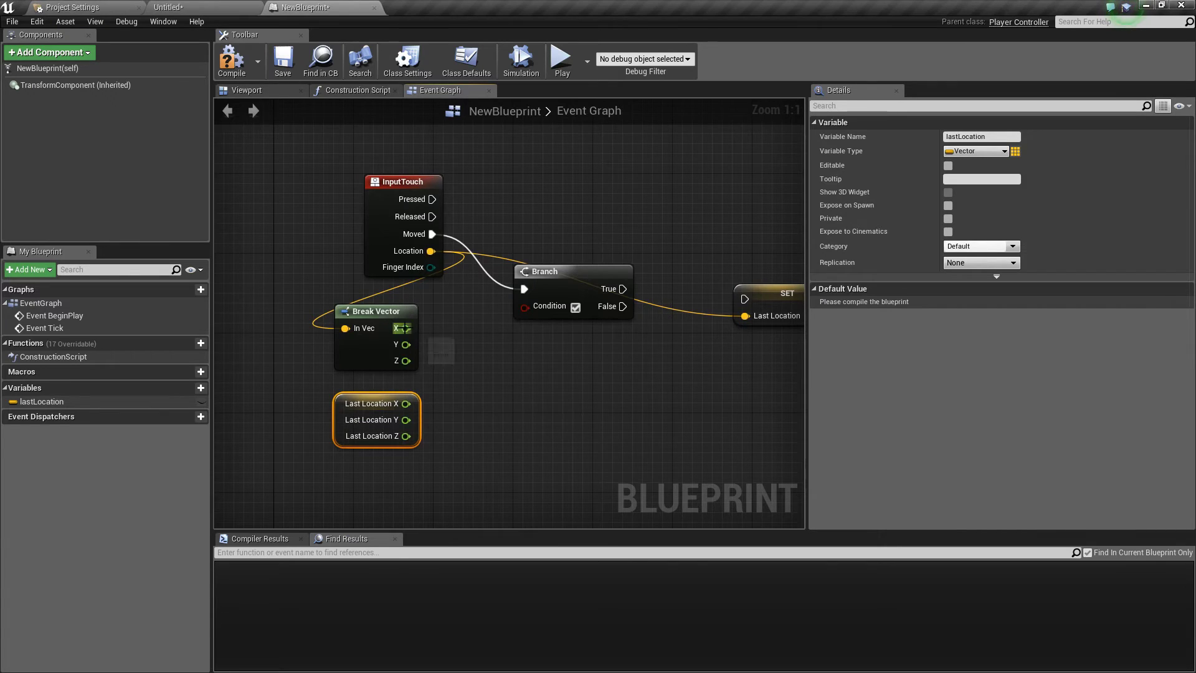
{"action": "left_click_drag", "start_coordinate": [405, 328], "coordinate": [446, 343]}
{"action": "type", "text": ">"}
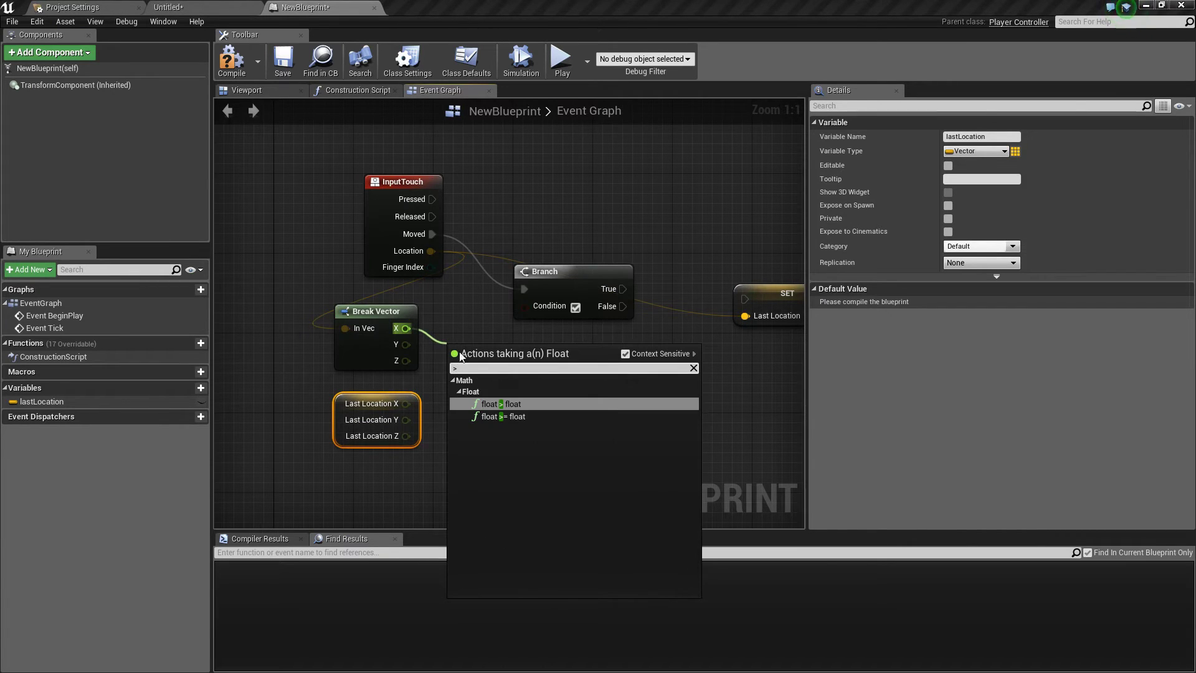
{"action": "left_click", "coordinate": [514, 404]}
{"action": "left_click_drag", "start_coordinate": [405, 403], "coordinate": [454, 370]}
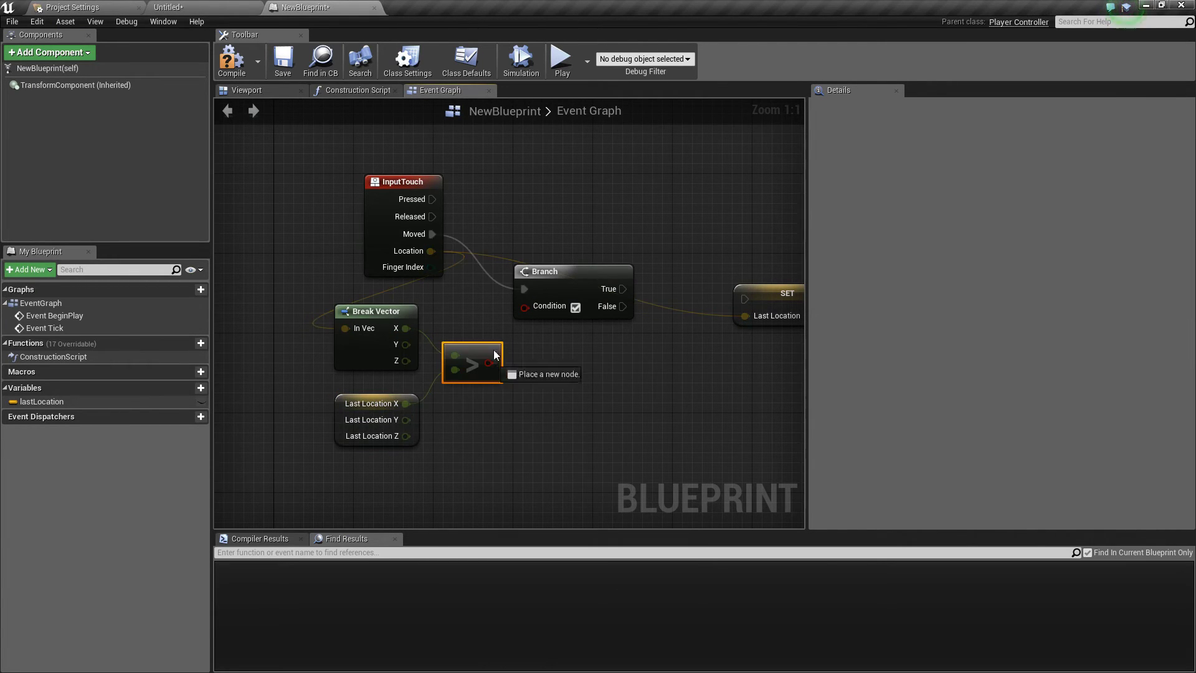
{"action": "left_click_drag", "start_coordinate": [523, 309], "coordinate": [765, 347]}
Step: Tidy the layout of the Branch, Break Vector, comparison and Last Location nodes
{"action": "left_click", "coordinate": [626, 340]}
{"action": "right_click_drag", "start_coordinate": [247, 317], "coordinate": [531, 268]}
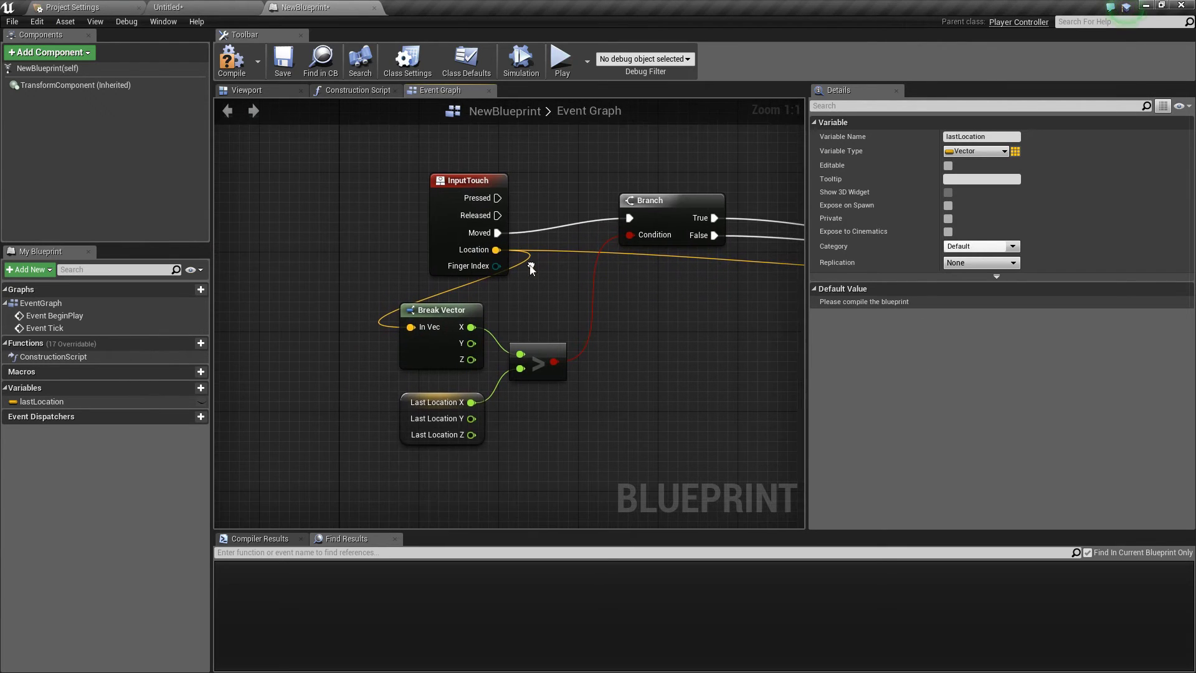
{"action": "right_click_drag", "start_coordinate": [685, 374], "coordinate": [564, 348]}
{"action": "left_click", "coordinate": [344, 428]}
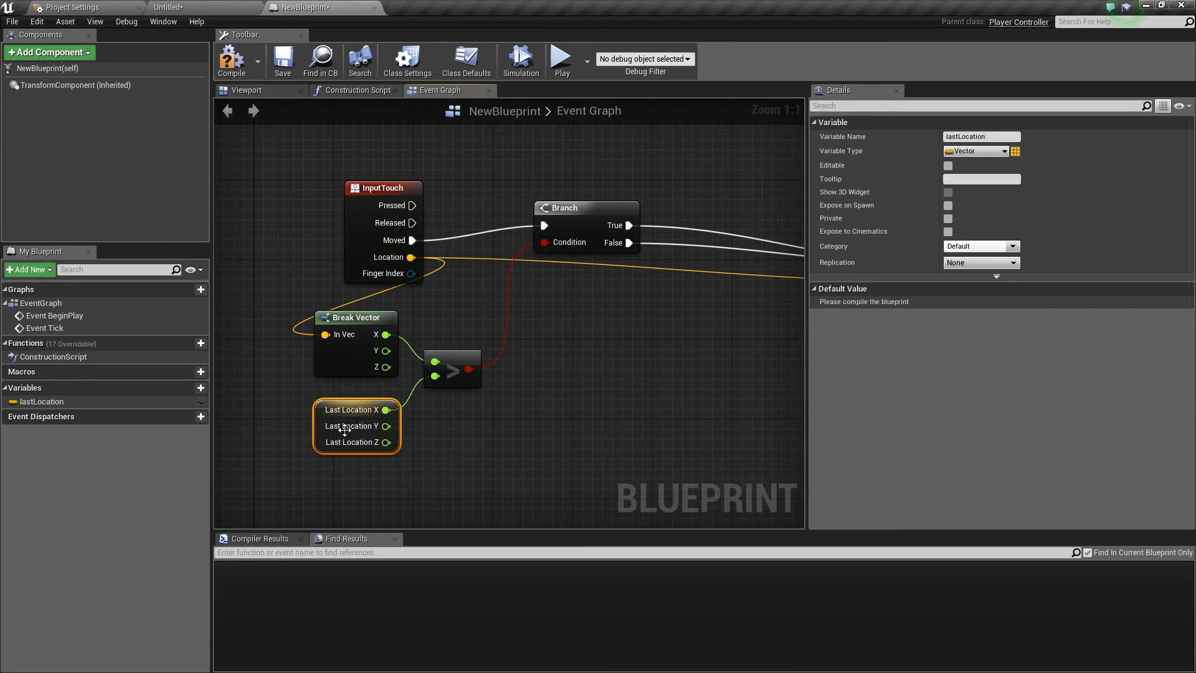
{"action": "right_click_drag", "start_coordinate": [384, 430], "coordinate": [300, 477]}
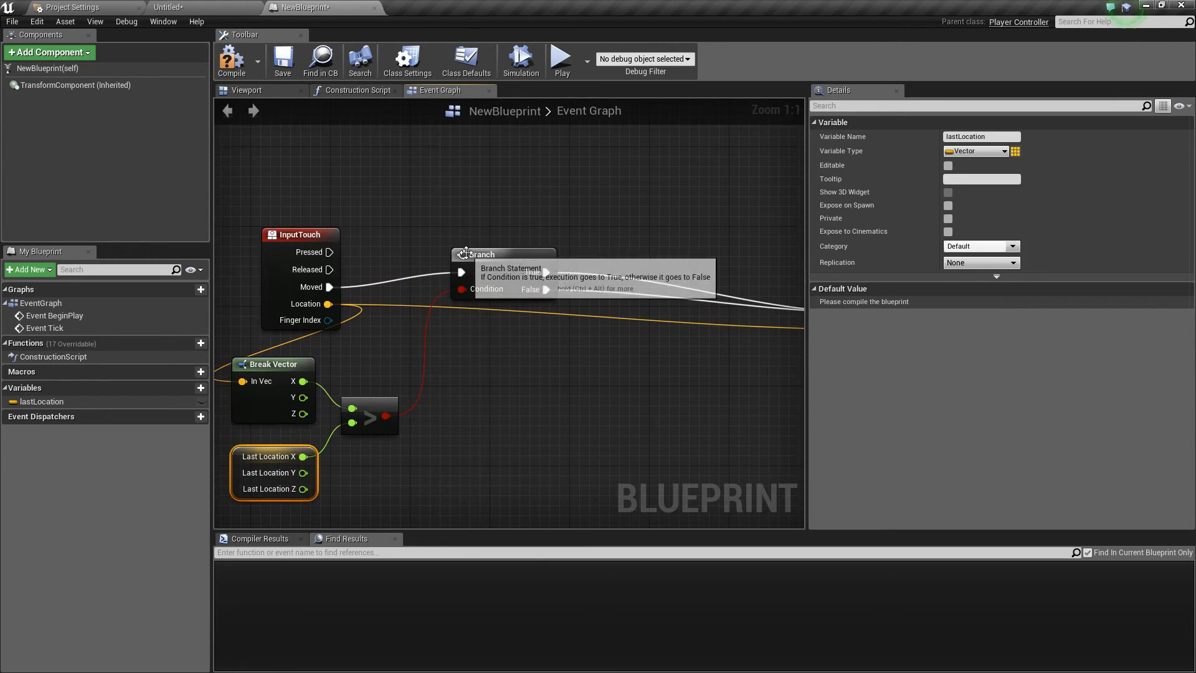
{"action": "left_click_drag", "start_coordinate": [466, 257], "coordinate": [584, 276]}
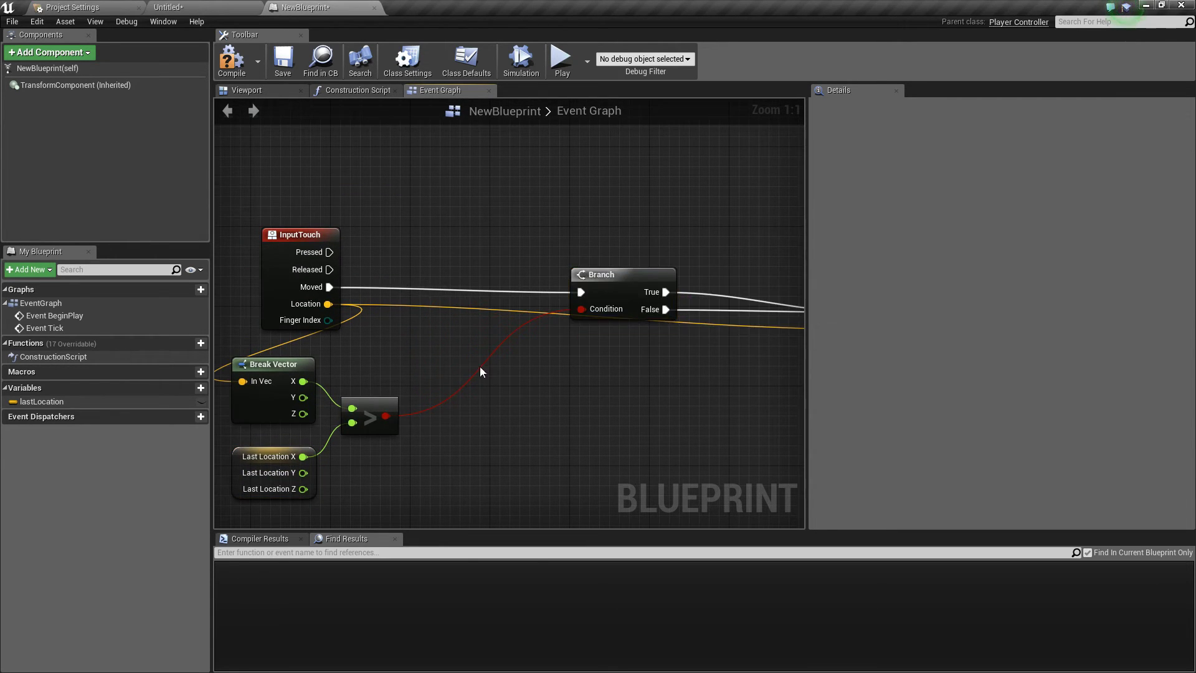
{"action": "right_click_drag", "start_coordinate": [480, 366], "coordinate": [572, 318]}
{"action": "left_click_drag", "start_coordinate": [534, 427], "coordinate": [484, 291]}
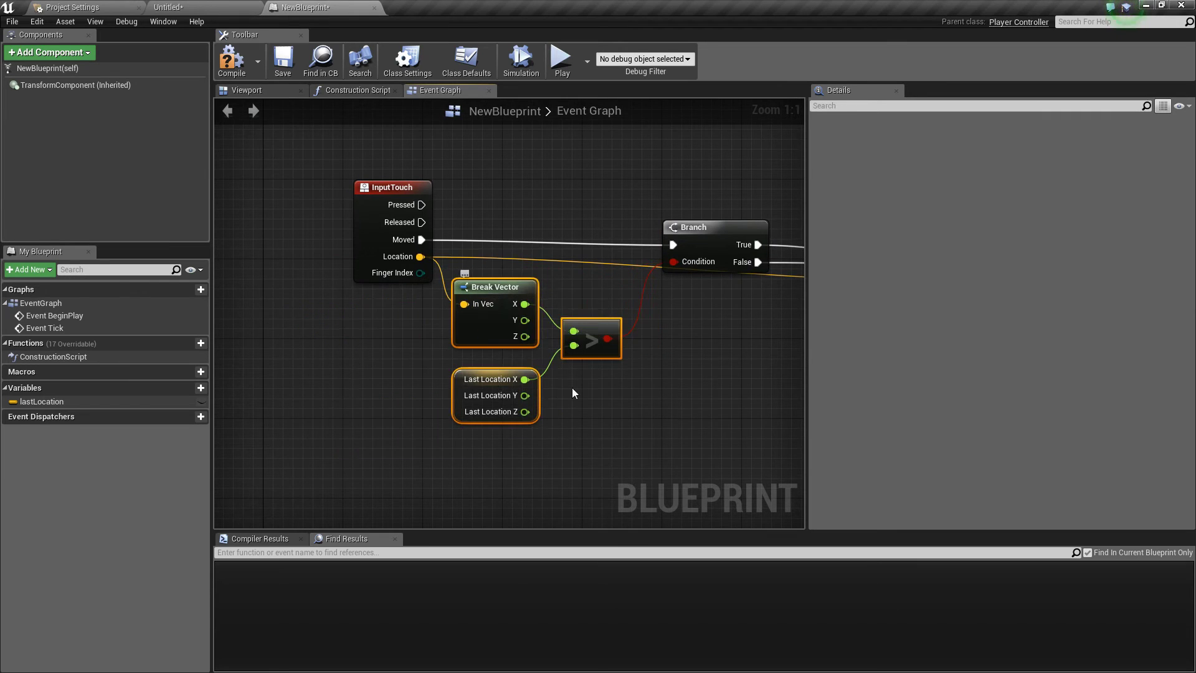
{"action": "left_click", "coordinate": [572, 387]}
{"action": "right_click_drag", "start_coordinate": [648, 400], "coordinate": [537, 408]}
{"action": "left_click_drag", "start_coordinate": [505, 451], "coordinate": [349, 299]}
{"action": "right_click_drag", "start_coordinate": [668, 387], "coordinate": [642, 487]}
{"action": "scroll", "coordinate": [593, 386], "scroll_direction": "down", "scroll_amount": 1}
Step: Add a Touch 1 input event with a Break Key node, then delete the Break Key
{"action": "right_click", "coordinate": [406, 230]}
{"action": "type", "text": "touch"}
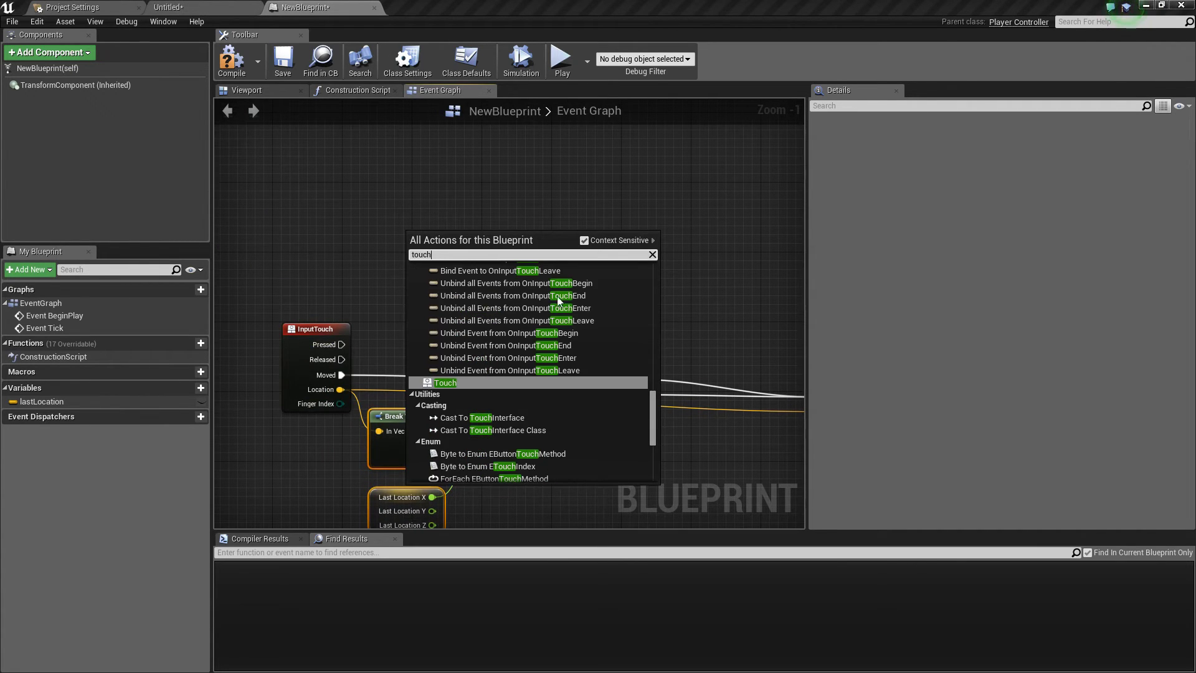
{"action": "scroll", "coordinate": [589, 321], "scroll_direction": "down", "scroll_amount": 5}
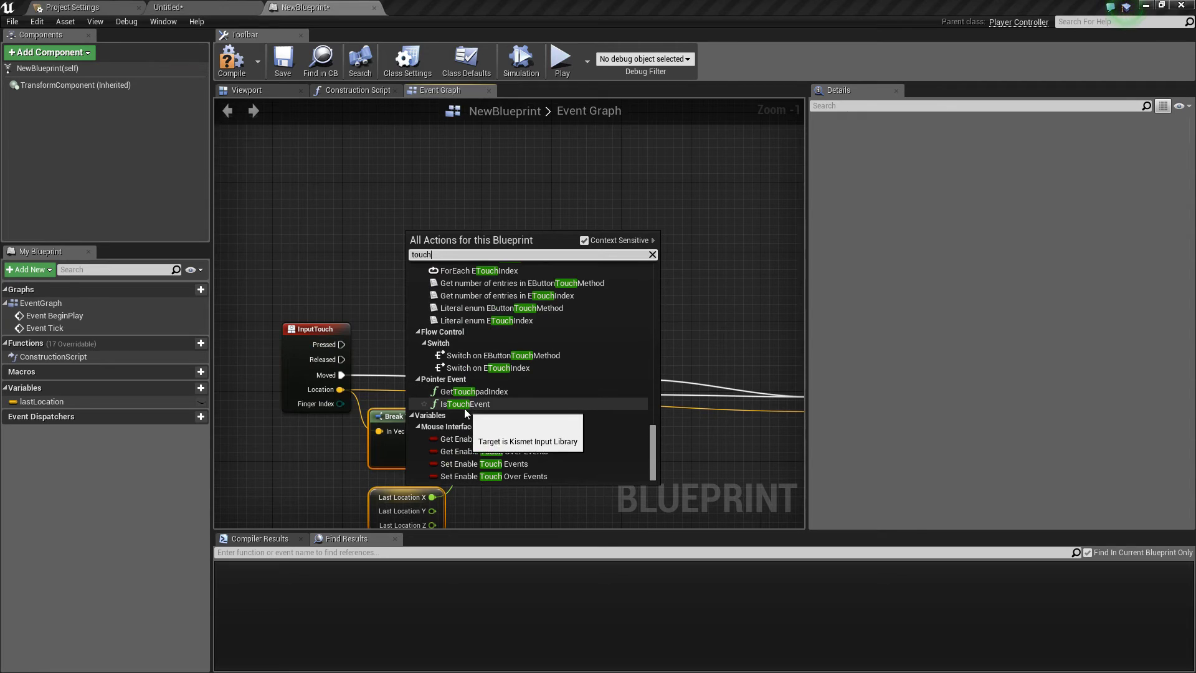
{"action": "scroll", "coordinate": [476, 358], "scroll_direction": "up", "scroll_amount": 5}
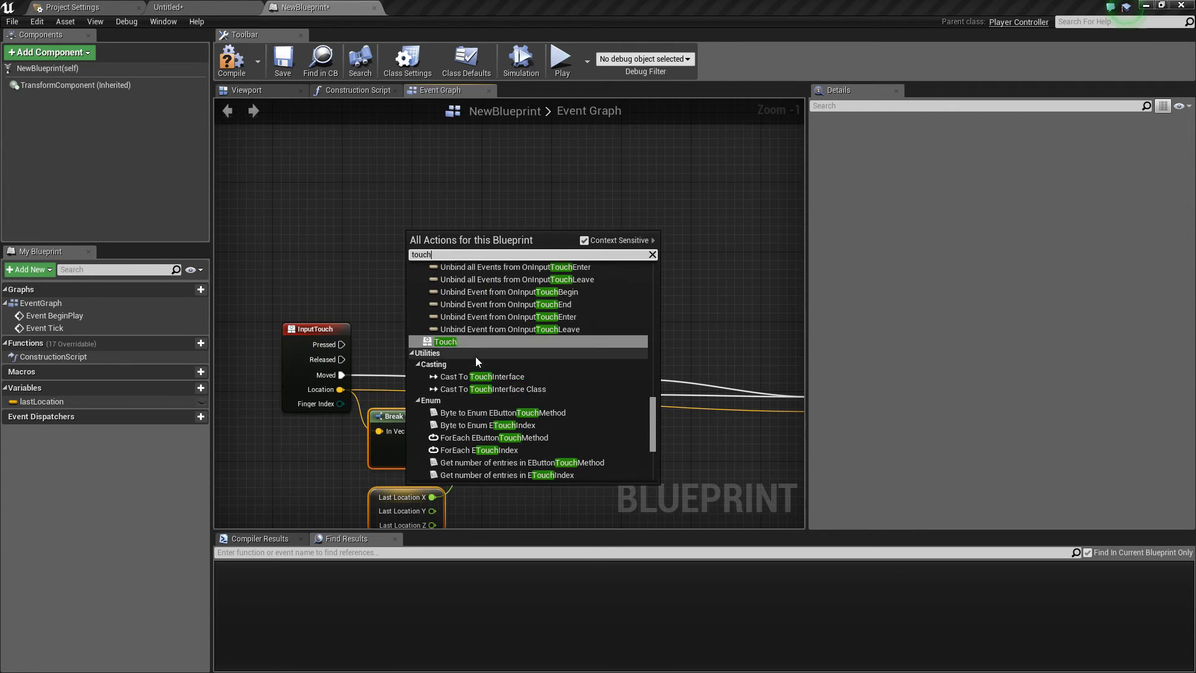
{"action": "scroll", "coordinate": [476, 356], "scroll_direction": "up", "scroll_amount": 7}
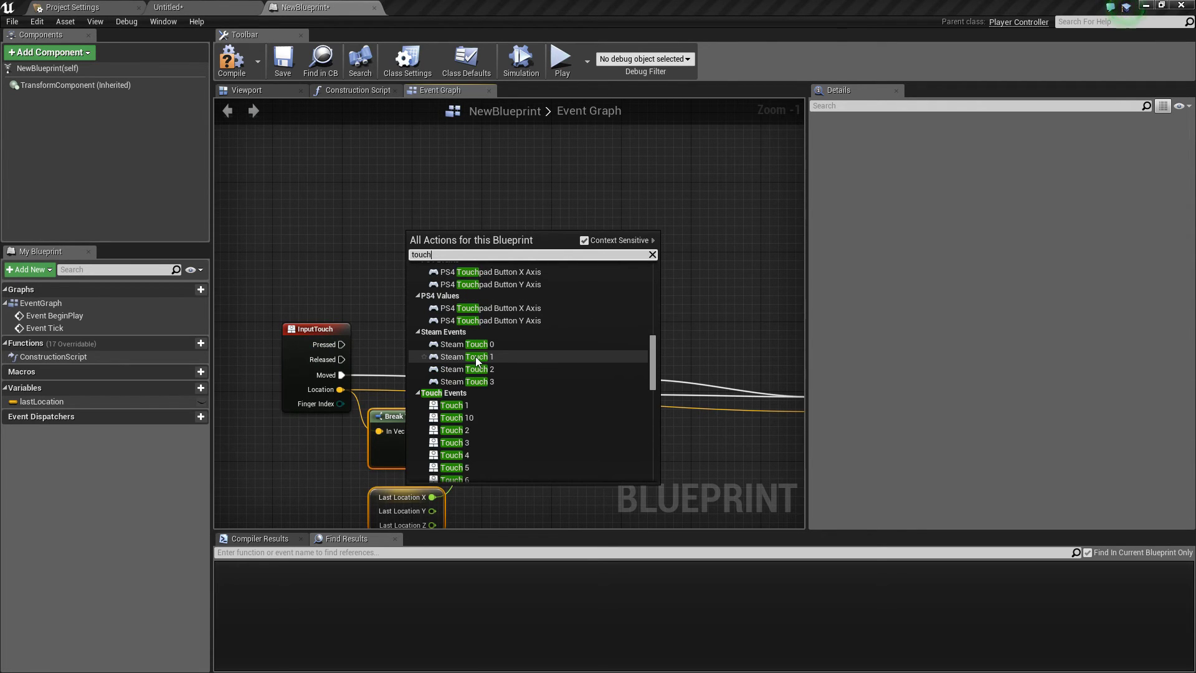
{"action": "scroll", "coordinate": [476, 357], "scroll_direction": "down", "scroll_amount": 3}
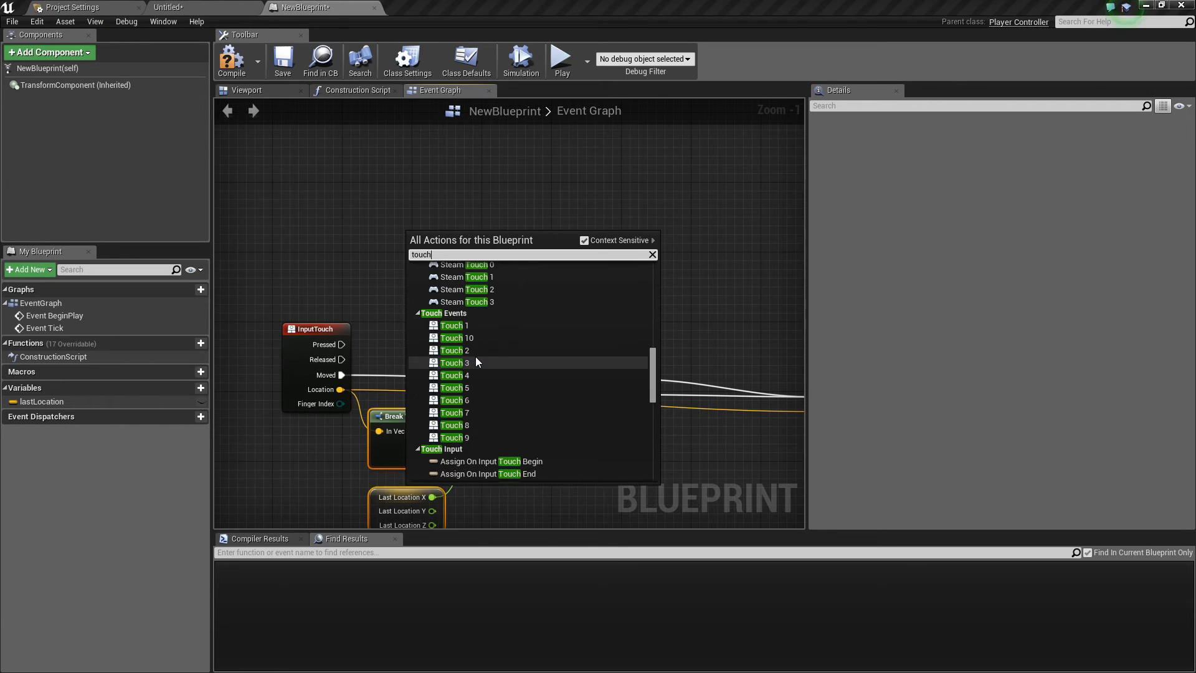
{"action": "left_click", "coordinate": [448, 319]}
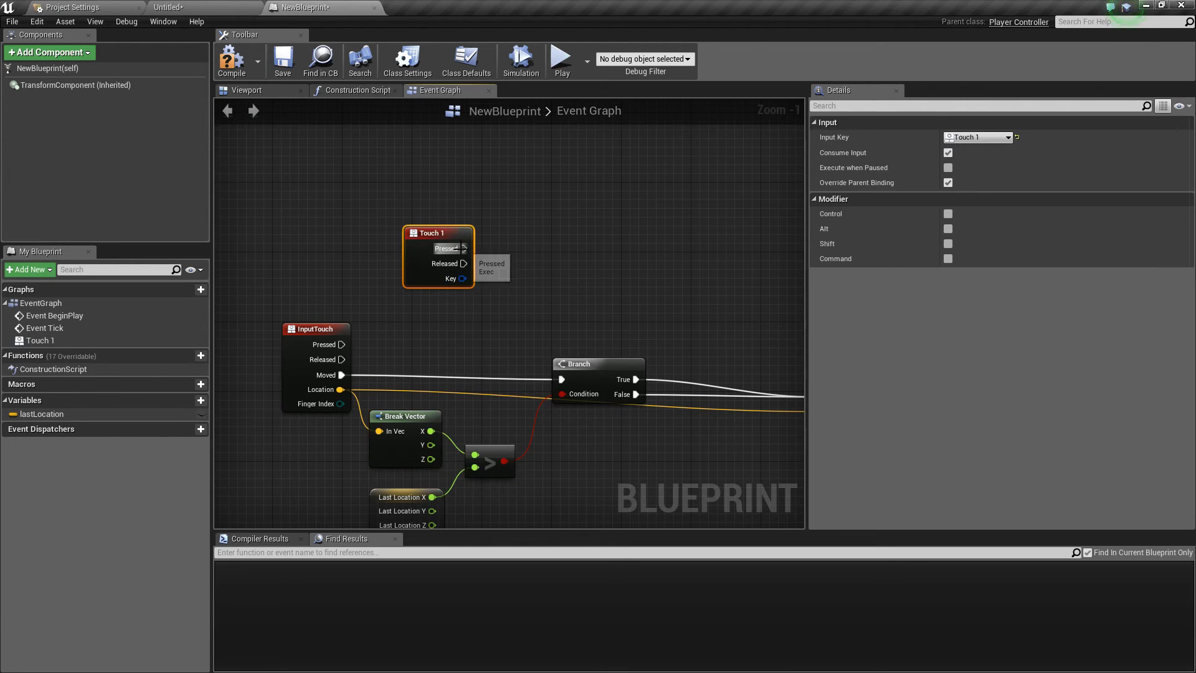
{"action": "left_click_drag", "start_coordinate": [463, 279], "coordinate": [493, 291]}
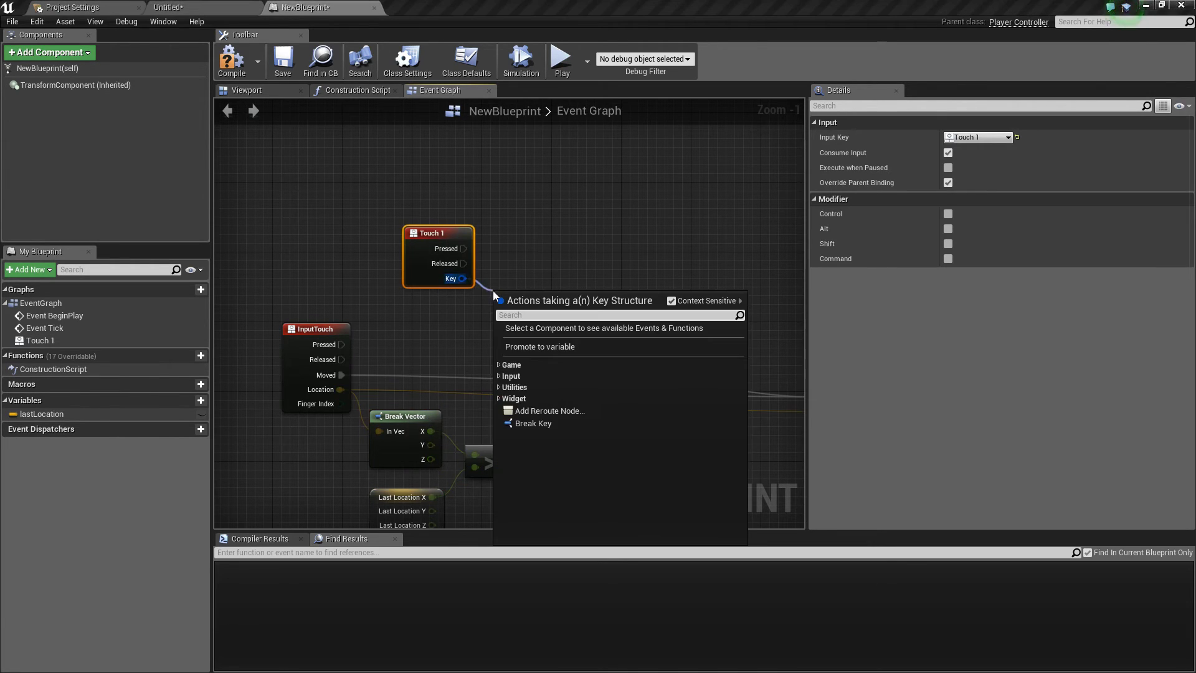
{"action": "left_click", "coordinate": [535, 423]}
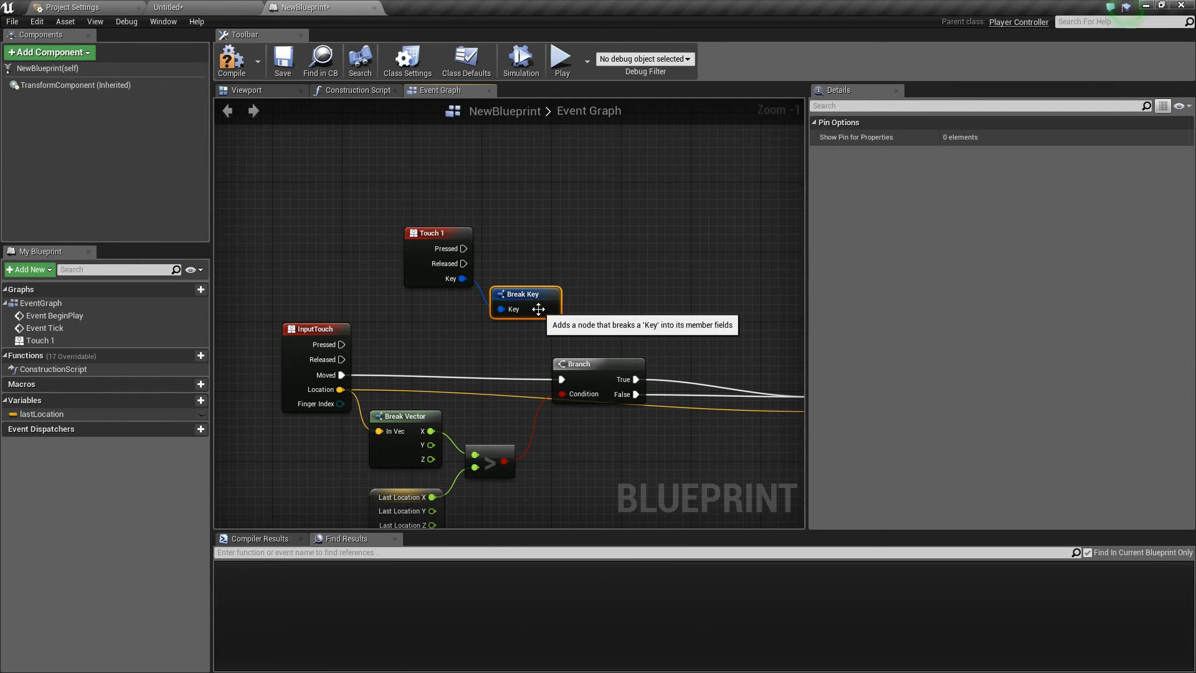
{"action": "key", "text": "Delete"}
Step: Delete Touch 1, then try a Switch on ETouchIndex node and delete it too
{"action": "left_click_drag", "start_coordinate": [526, 311], "coordinate": [369, 208]}
{"action": "key", "text": "Delete"}
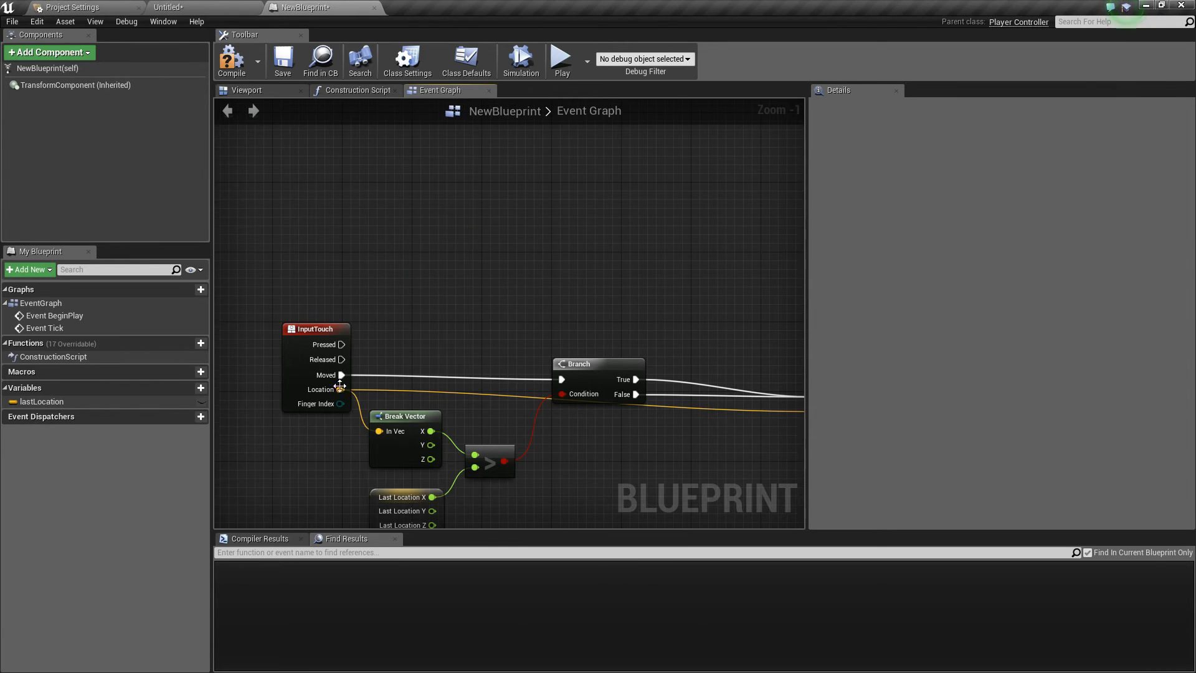
{"action": "left_click_drag", "start_coordinate": [342, 403], "coordinate": [442, 283]}
{"action": "type", "text": "swit"}
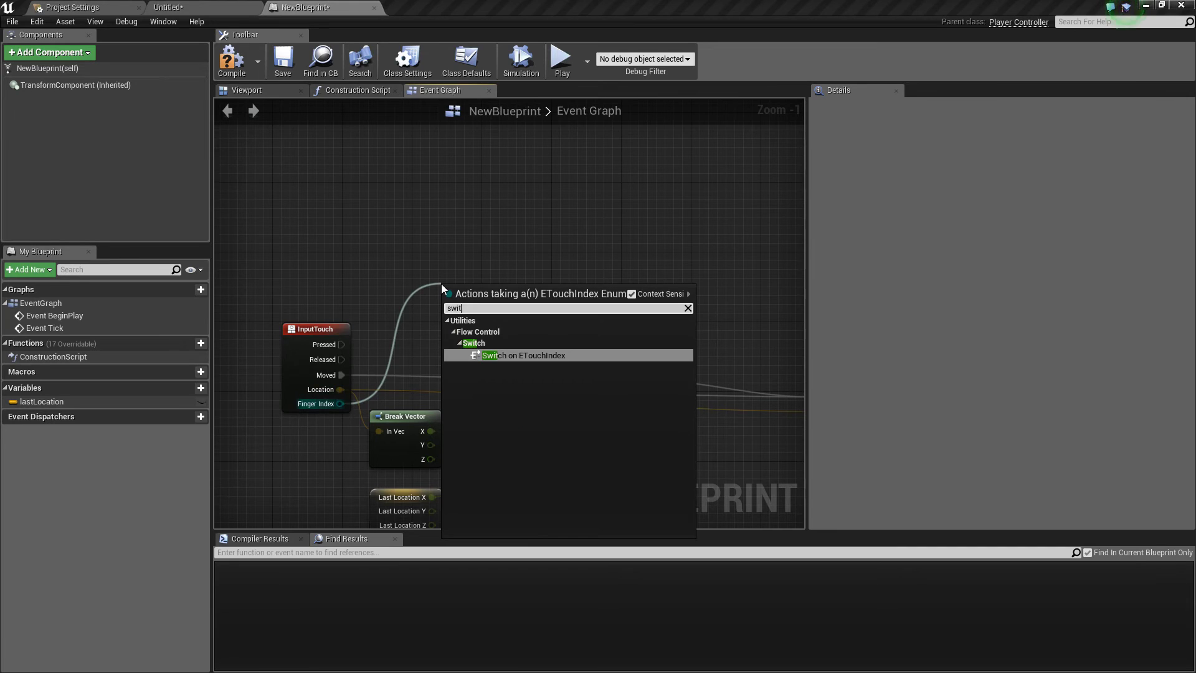
{"action": "left_click", "coordinate": [495, 352]}
{"action": "left_click_drag", "start_coordinate": [483, 294], "coordinate": [464, 227]}
{"action": "left_click", "coordinate": [464, 284]}
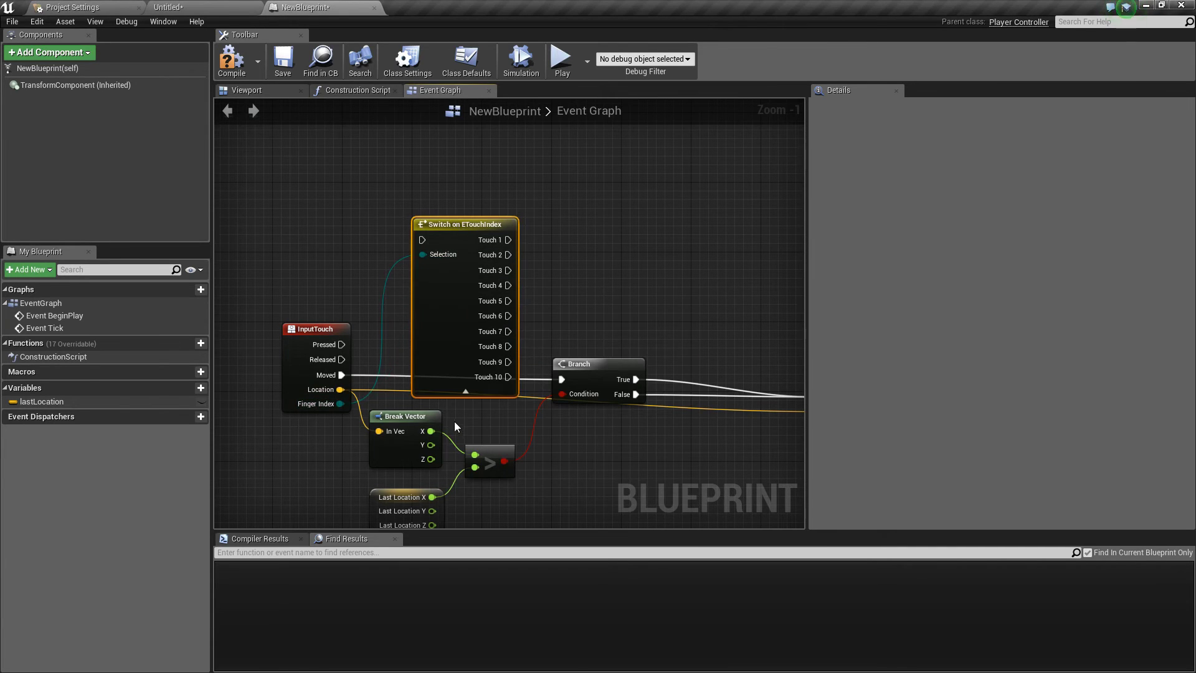
{"action": "left_click", "coordinate": [465, 391]}
{"action": "key", "text": "Delete"}
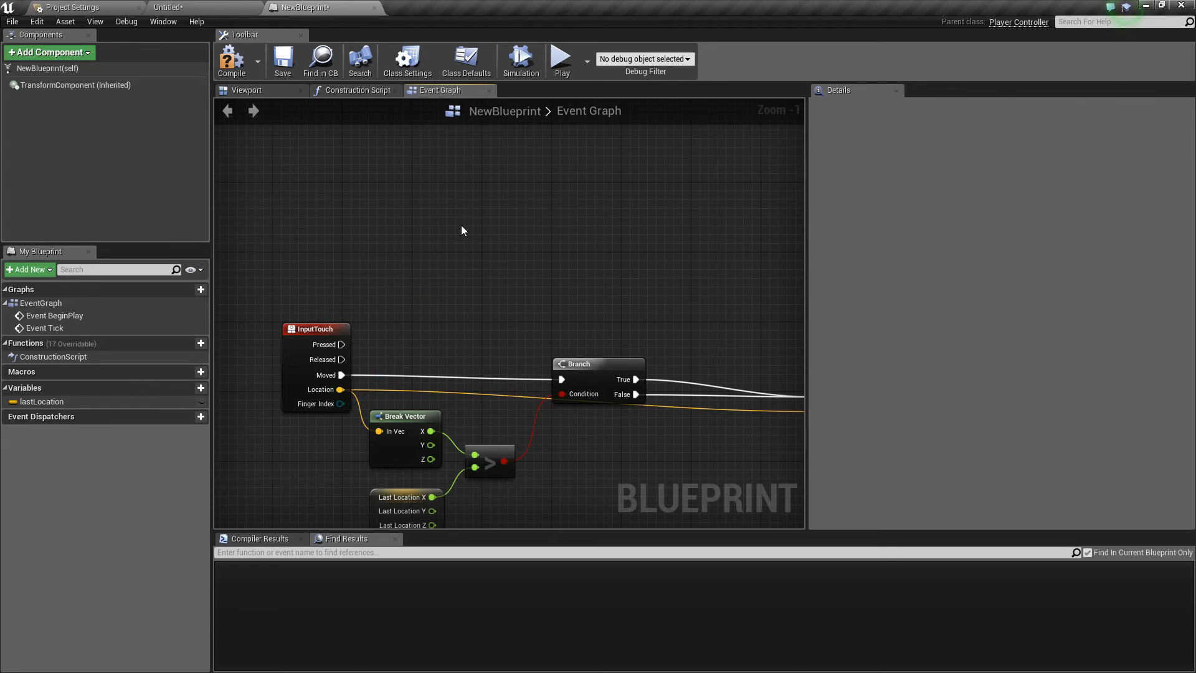
Step: Select all remaining touch nodes, including SET, and delete them
{"action": "right_click_drag", "start_coordinate": [461, 231], "coordinate": [484, 160]}
{"action": "scroll", "coordinate": [432, 191], "scroll_direction": "down", "scroll_amount": 4}
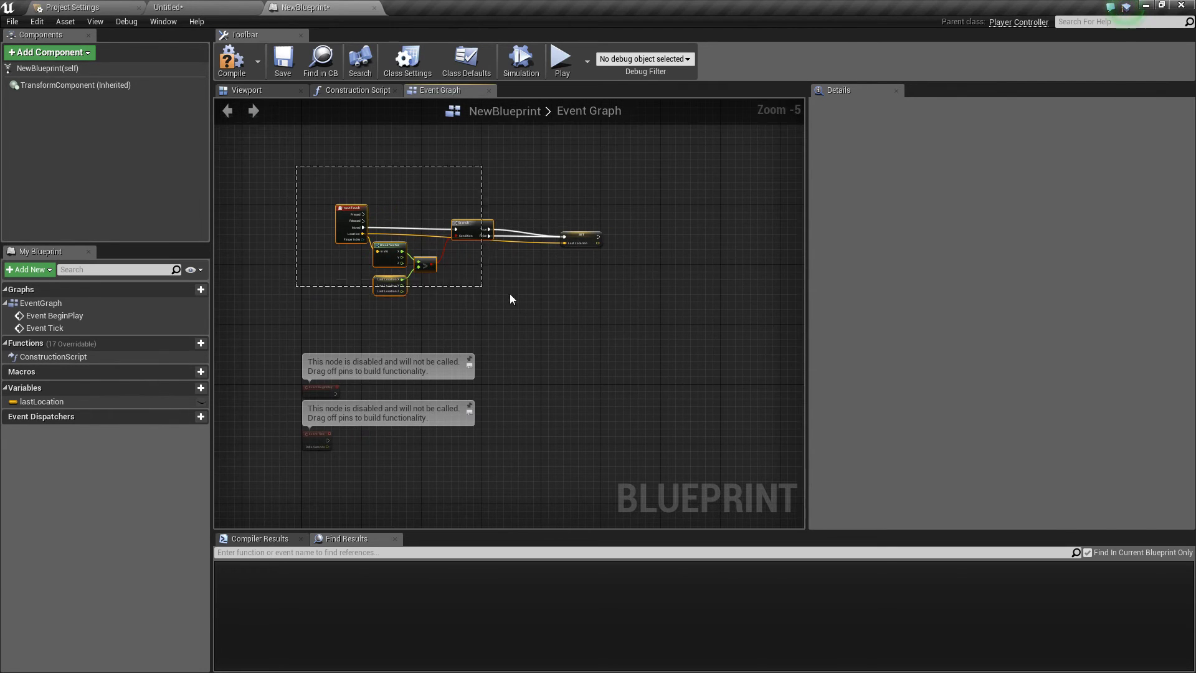
{"action": "left_click_drag", "start_coordinate": [510, 299], "coordinate": [633, 304]}
{"action": "key", "text": "Delete"}
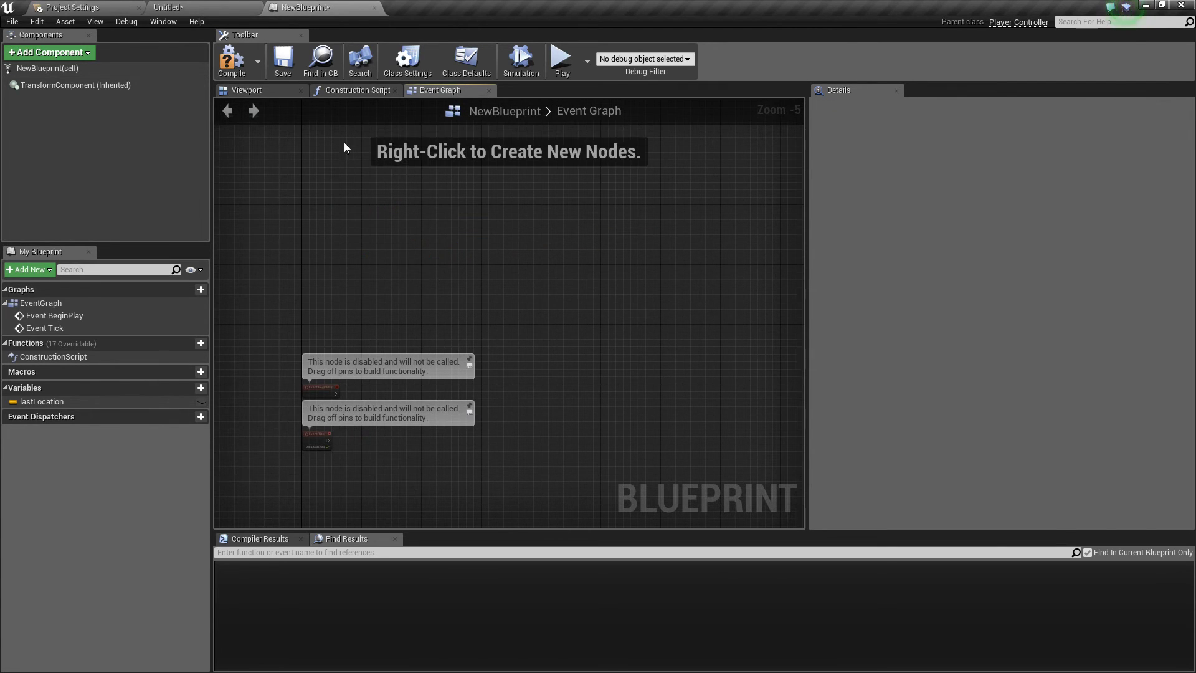
Step: Compile NewBlueprint, check the Android SDK settings (empty paths, android-19), then return to the Untitled level
{"action": "left_click", "coordinate": [231, 75]}
{"action": "left_click", "coordinate": [74, 8]}
{"action": "left_click", "coordinate": [219, 9]}
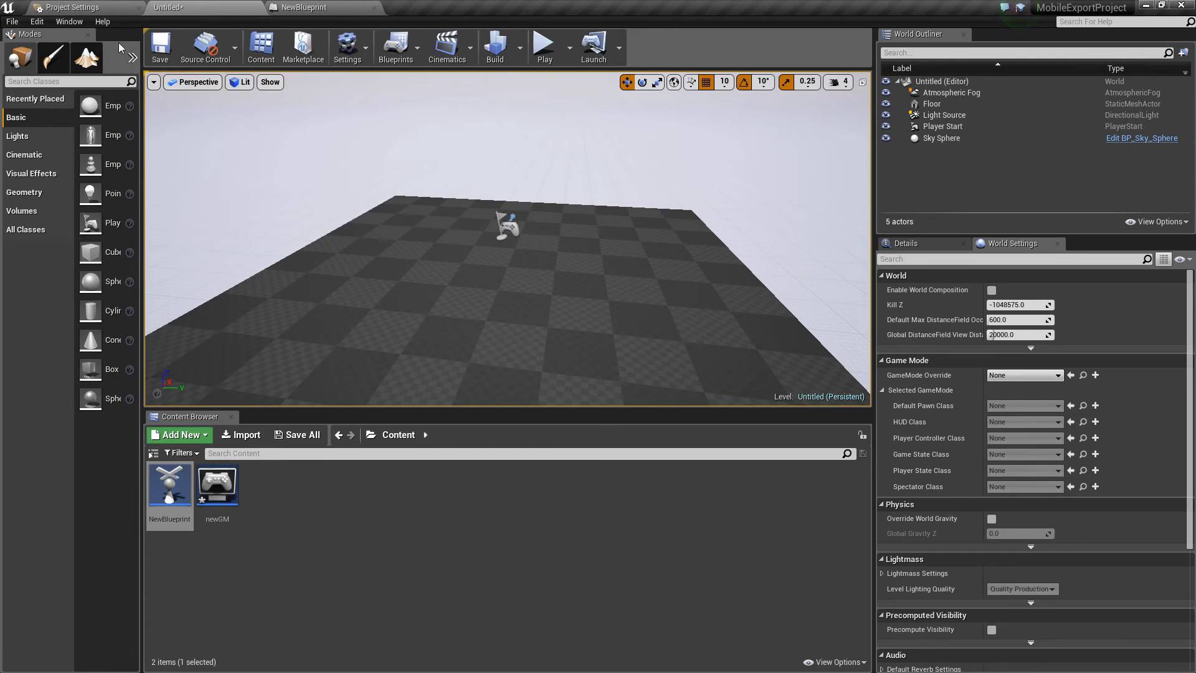
{"action": "left_click", "coordinate": [109, 6]}
{"action": "scroll", "coordinate": [74, 448], "scroll_direction": "down", "scroll_amount": 3}
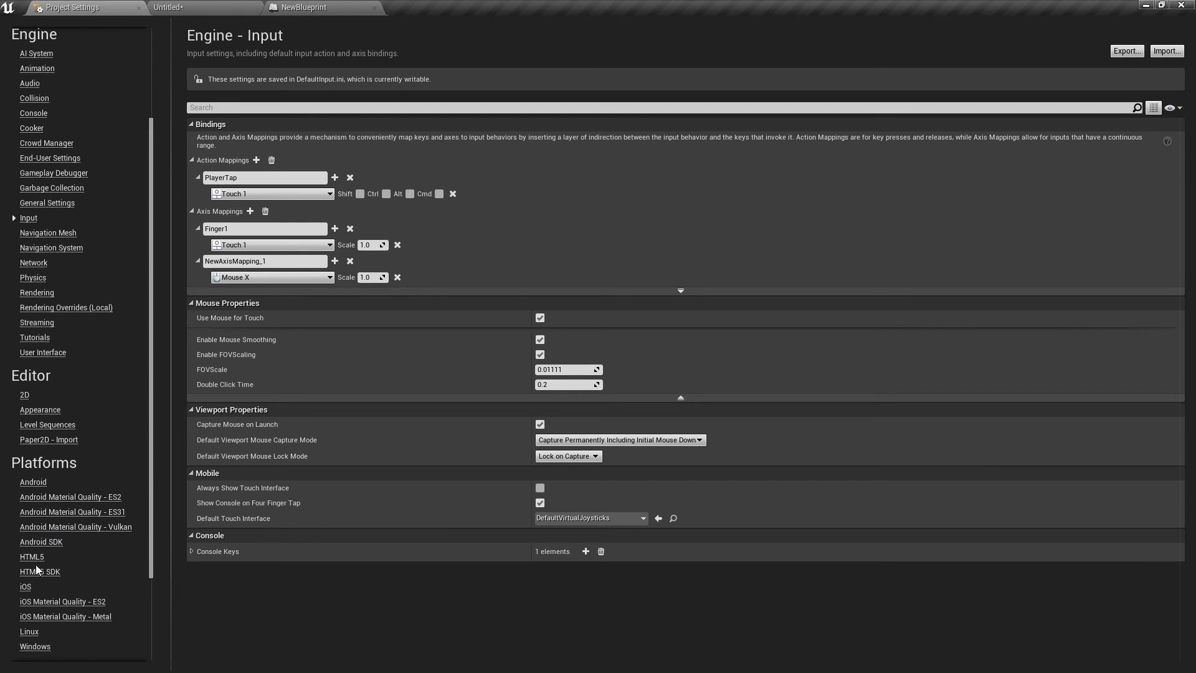
{"action": "left_click", "coordinate": [41, 541]}
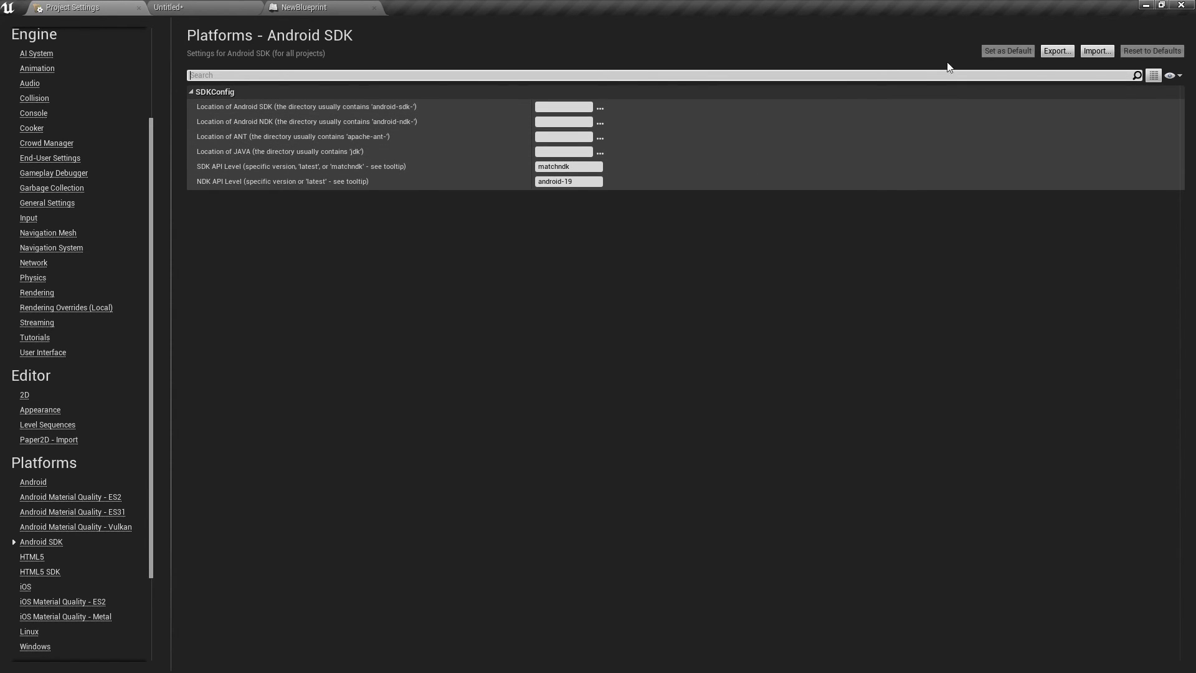
{"action": "left_click", "coordinate": [188, 7]}
{"action": "left_click", "coordinate": [283, 500]}
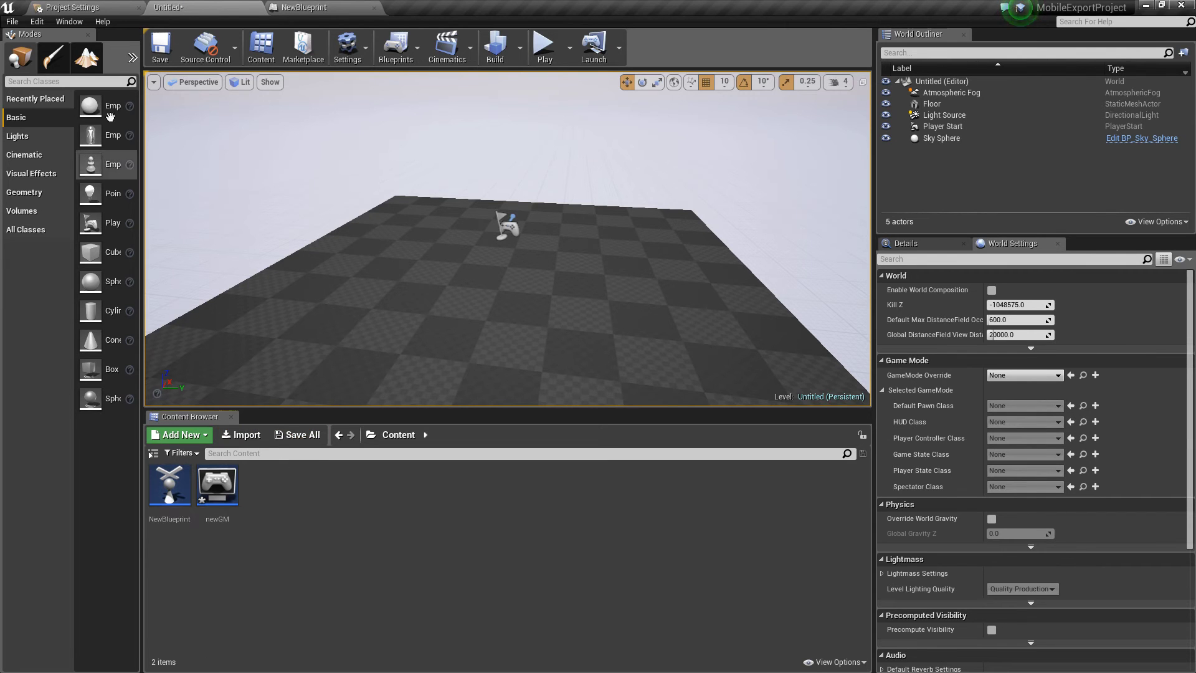
Step: Package the project for Windows 64-bit into a new folder under Export Tests, saving newGM first
{"action": "left_click", "coordinate": [12, 22]}
{"action": "mouse_move", "coordinate": [75, 224]}
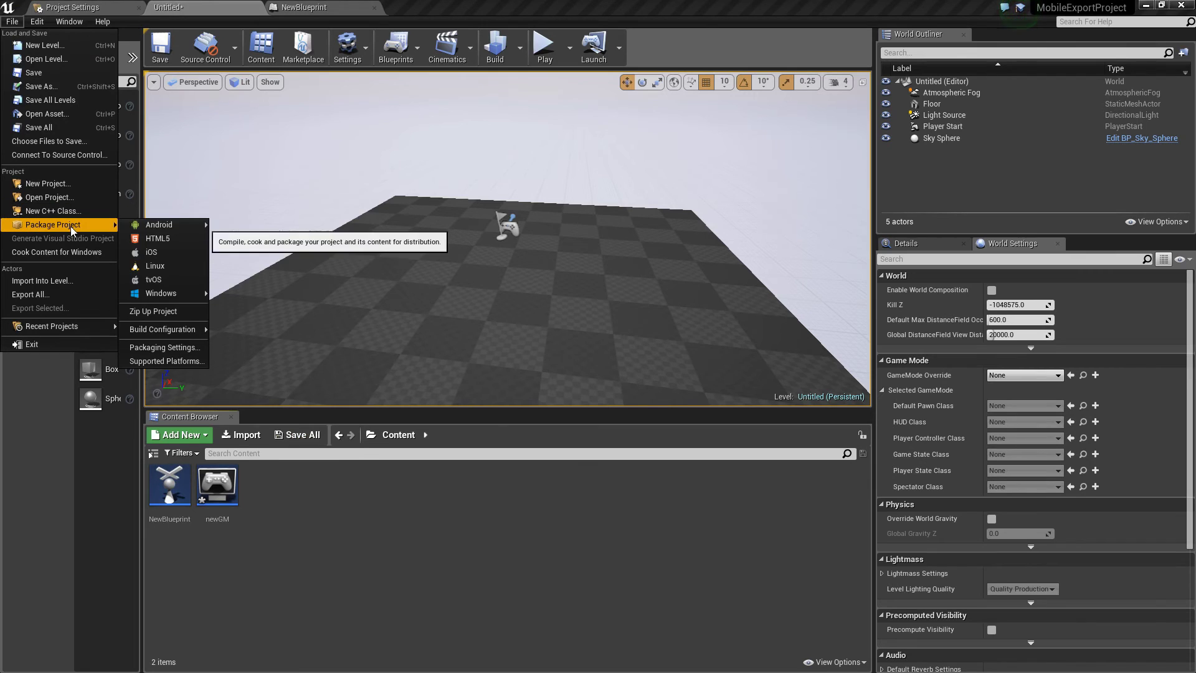
{"action": "mouse_move", "coordinate": [168, 294]}
{"action": "left_click", "coordinate": [274, 306]}
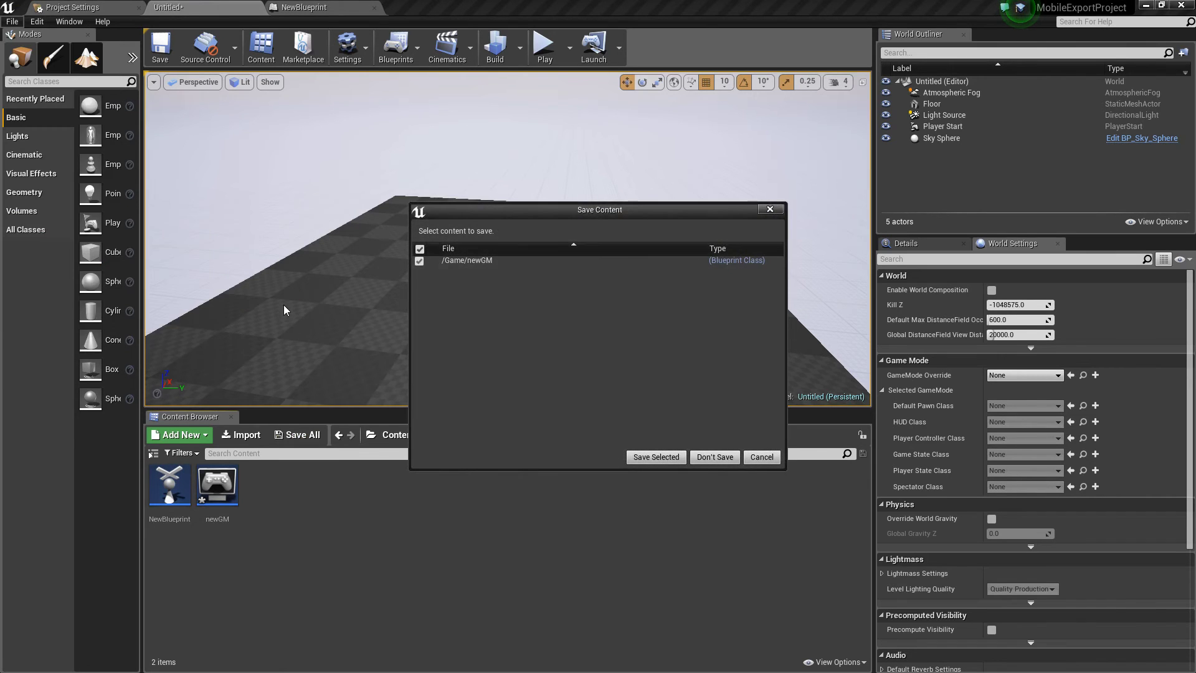
{"action": "left_click", "coordinate": [654, 457]}
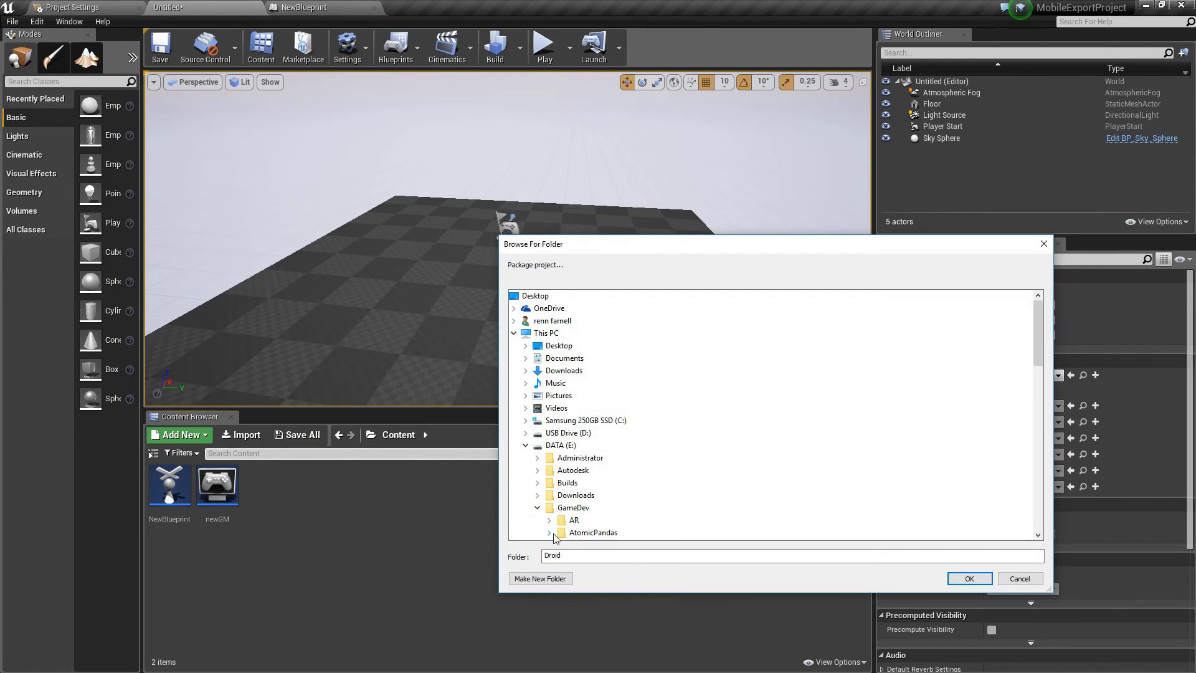
{"action": "scroll", "coordinate": [674, 444], "scroll_direction": "down", "scroll_amount": 1}
{"action": "left_click", "coordinate": [588, 370]}
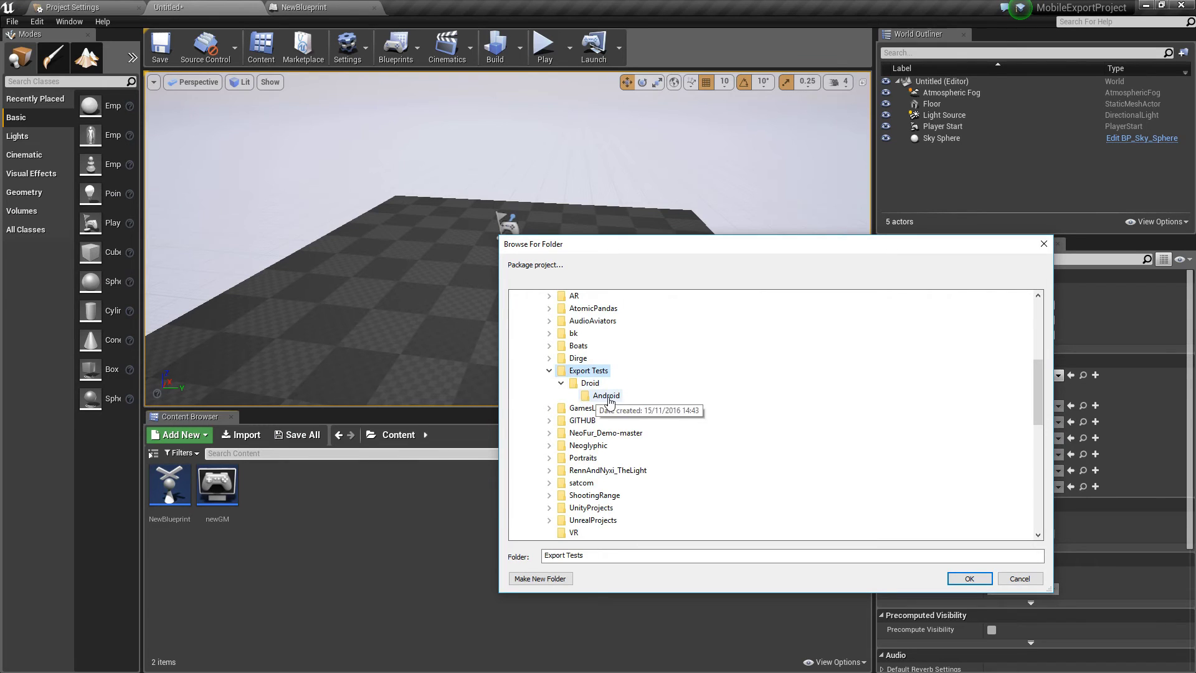
{"action": "left_click", "coordinate": [556, 578]}
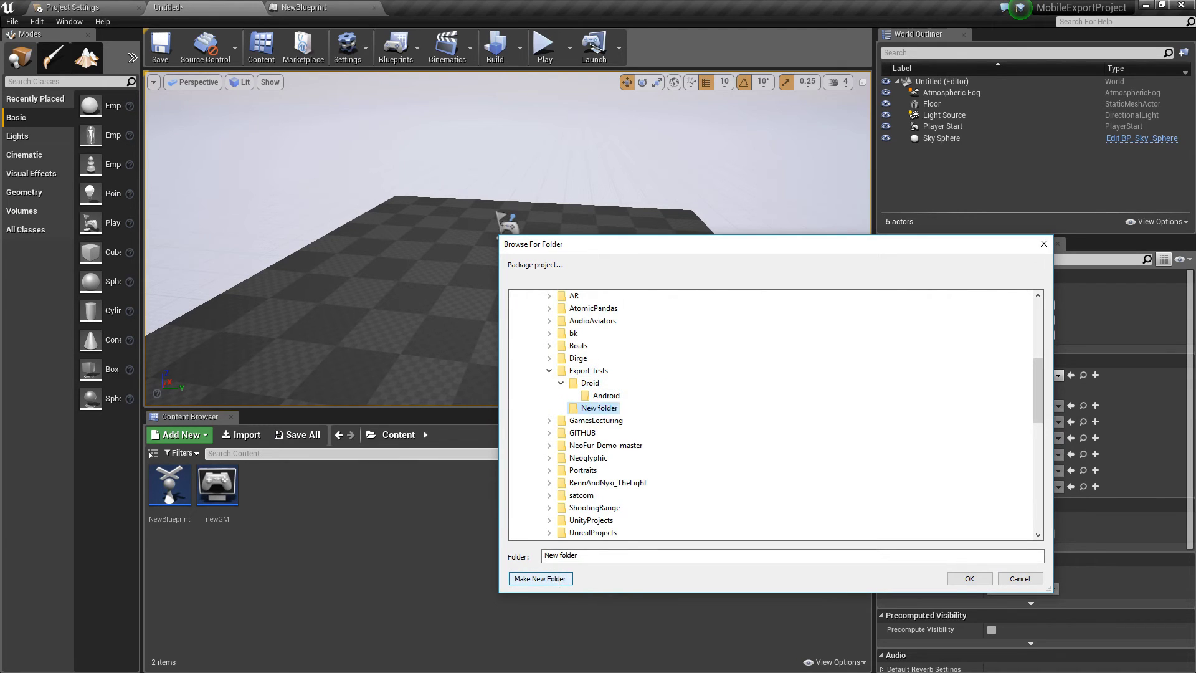
{"action": "left_click", "coordinate": [970, 578]}
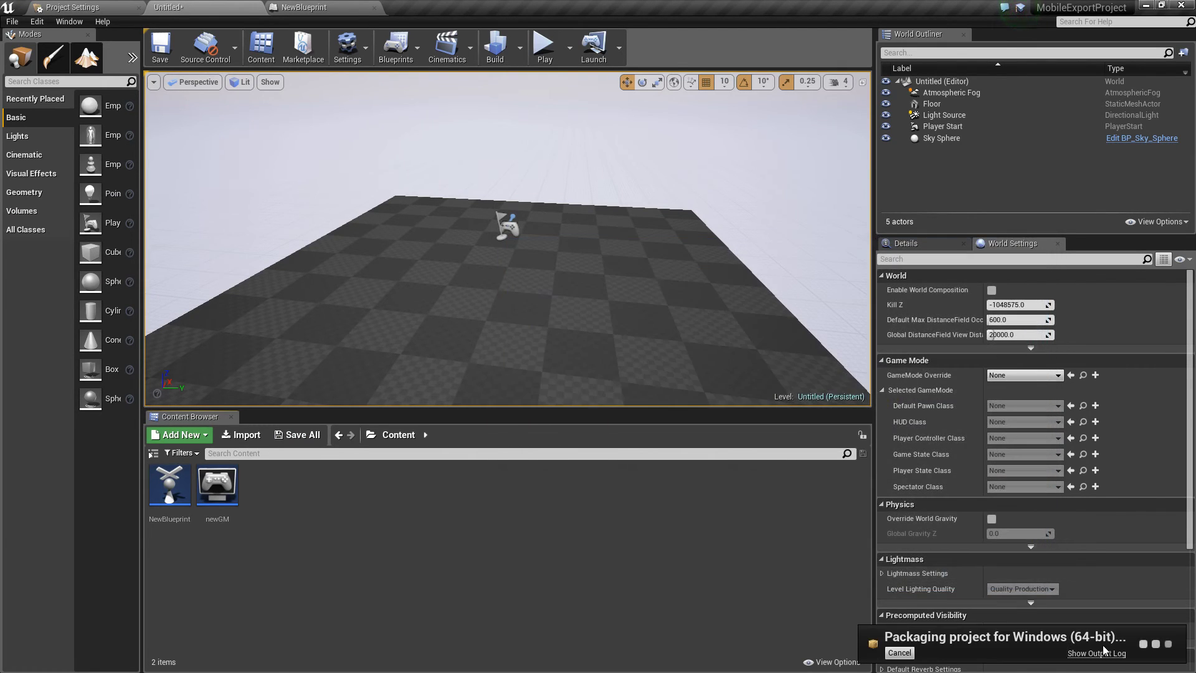
Step: Check the packaging log for the BUILD SUCCESSFUL lines
{"action": "left_click", "coordinate": [1096, 653]}
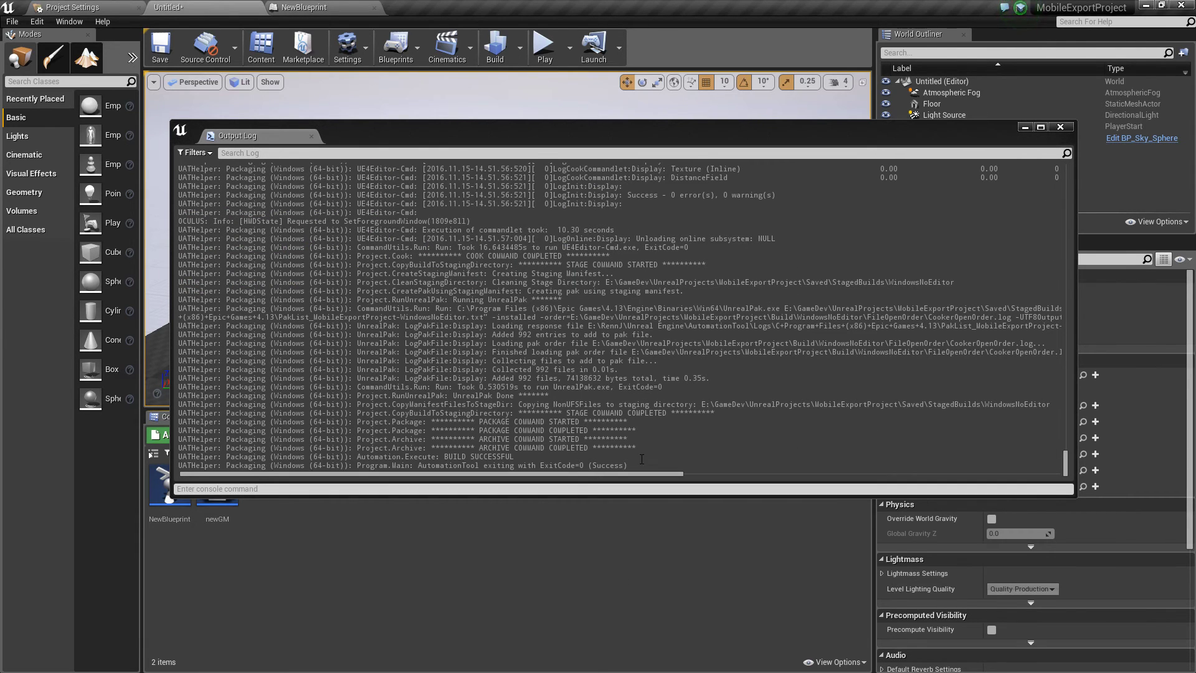
{"action": "left_click_drag", "start_coordinate": [642, 459], "coordinate": [289, 404]}
{"action": "left_click", "coordinate": [338, 517]}
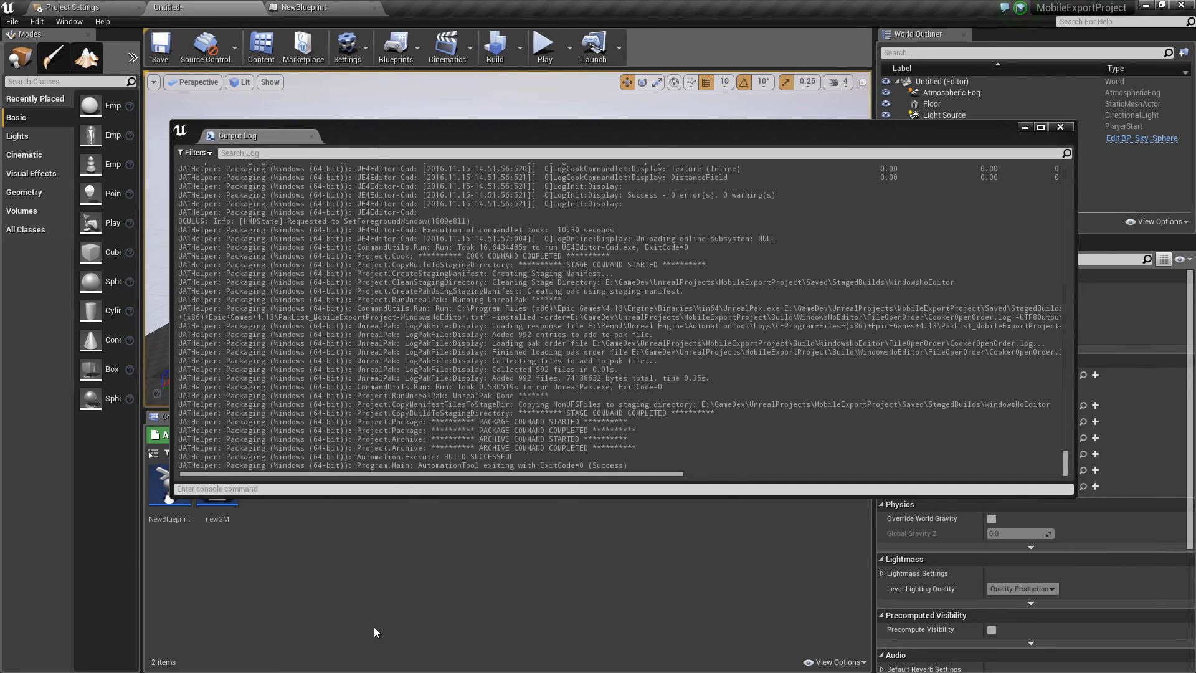
Step: Browse to Export Tests > PC > WindowsNoEditor in Explorer and return to the editor
{"action": "key", "text": "alt+Tab"}
{"action": "key", "text": "alt+Tab"}
{"action": "key", "text": "alt+Tab"}
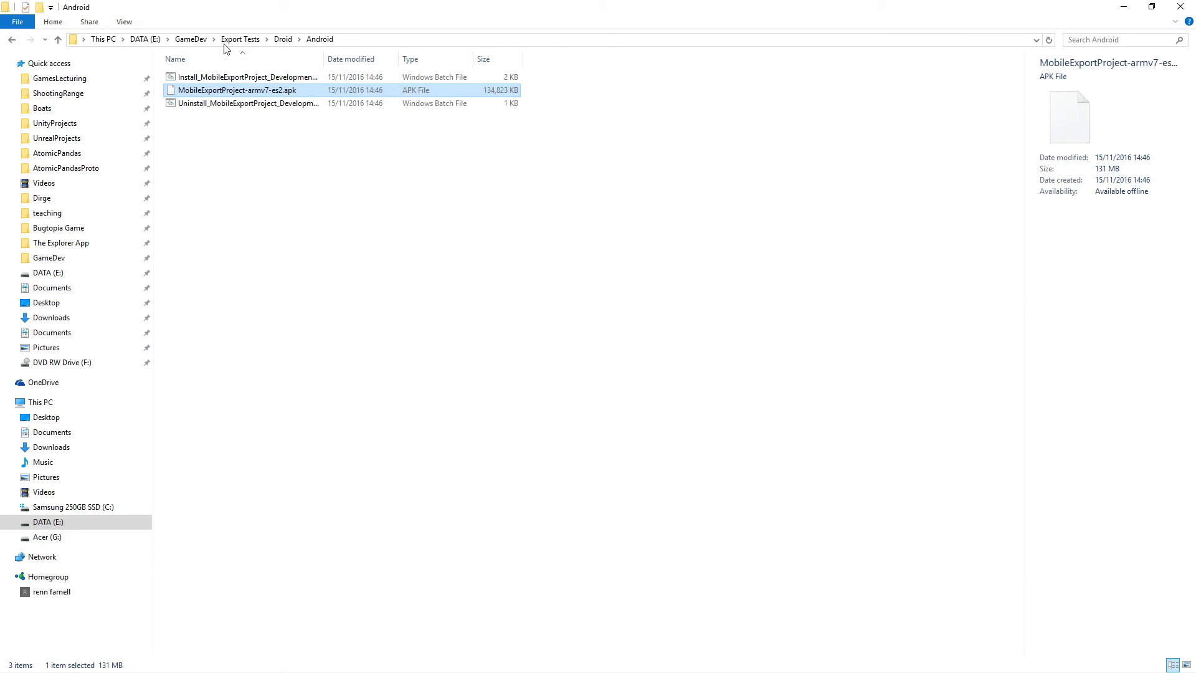
{"action": "left_click", "coordinate": [240, 39]}
{"action": "double_click", "coordinate": [227, 87]}
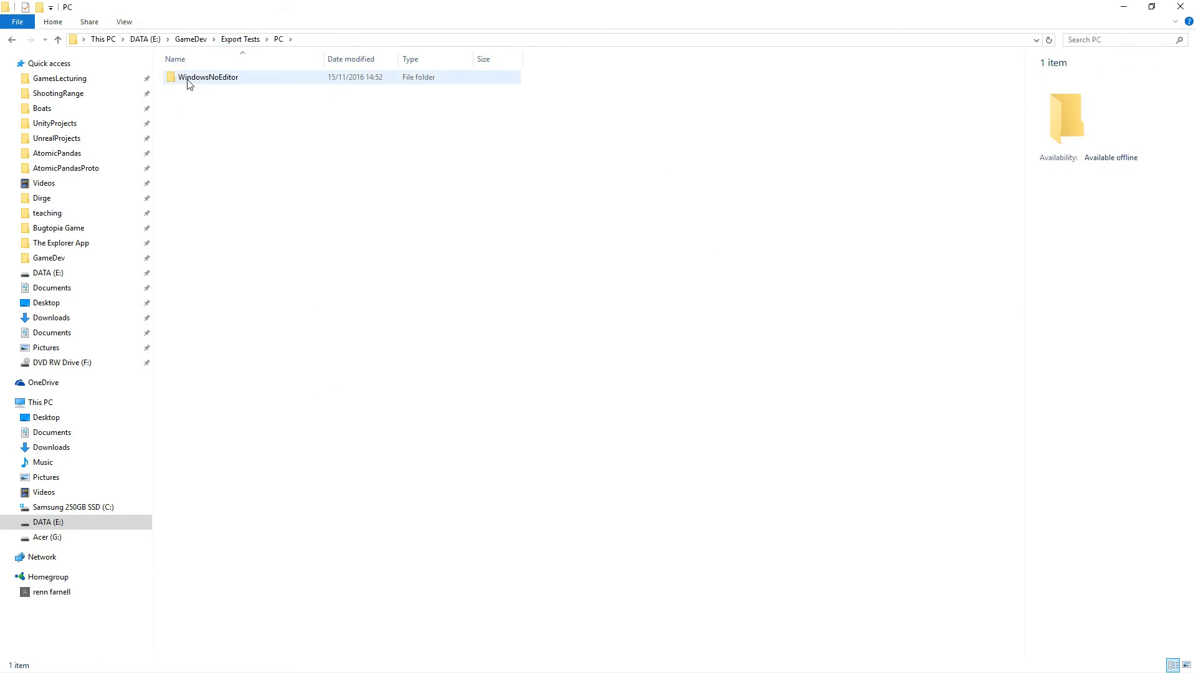
{"action": "double_click", "coordinate": [187, 79]}
{"action": "key", "text": "alt+Tab"}
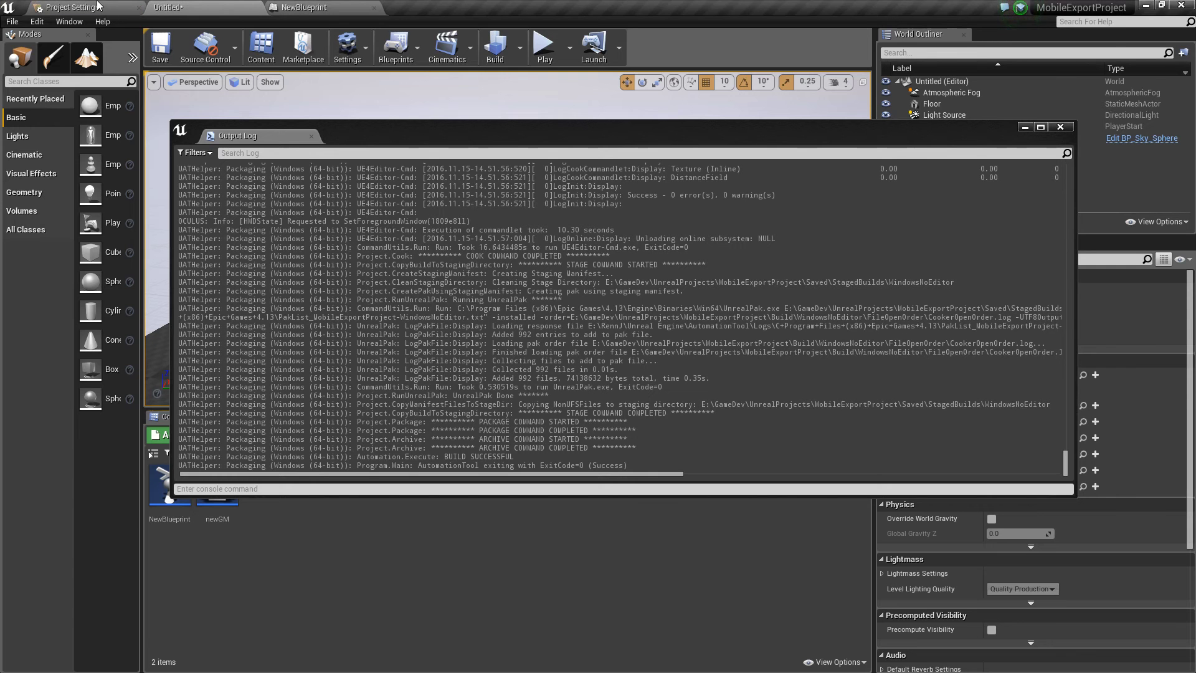
Step: Show the Project Description page in Project Settings and close the Output Log
{"action": "left_click", "coordinate": [96, 7]}
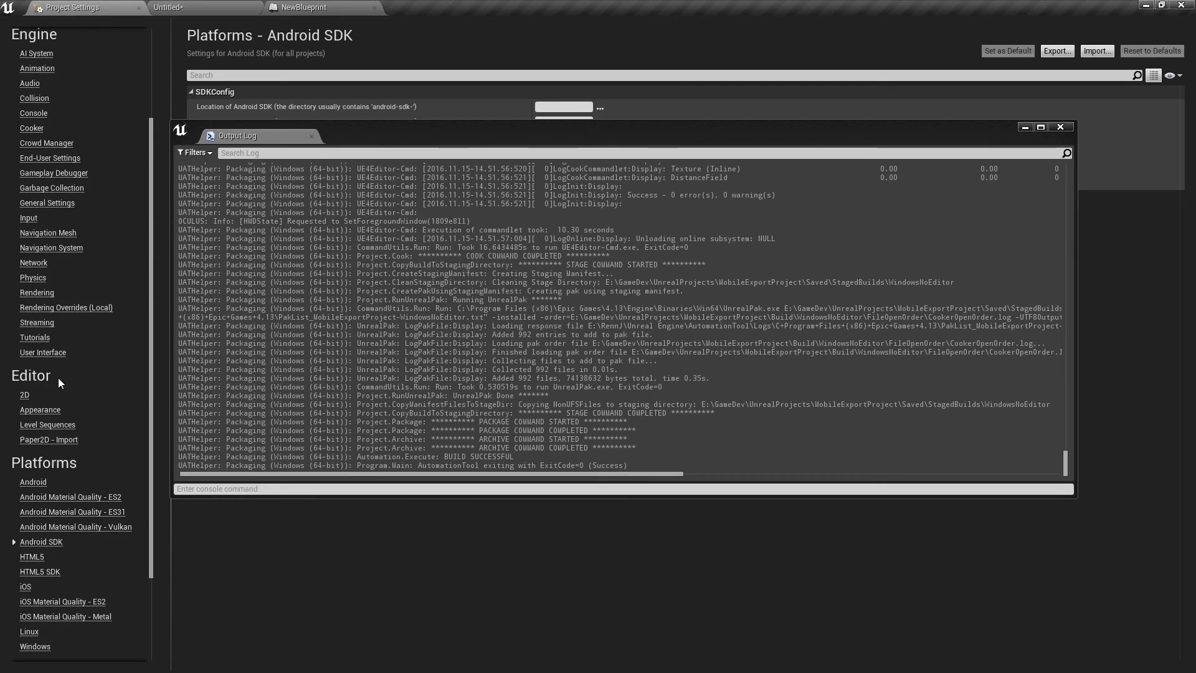
{"action": "scroll", "coordinate": [39, 487], "scroll_direction": "up", "scroll_amount": 3}
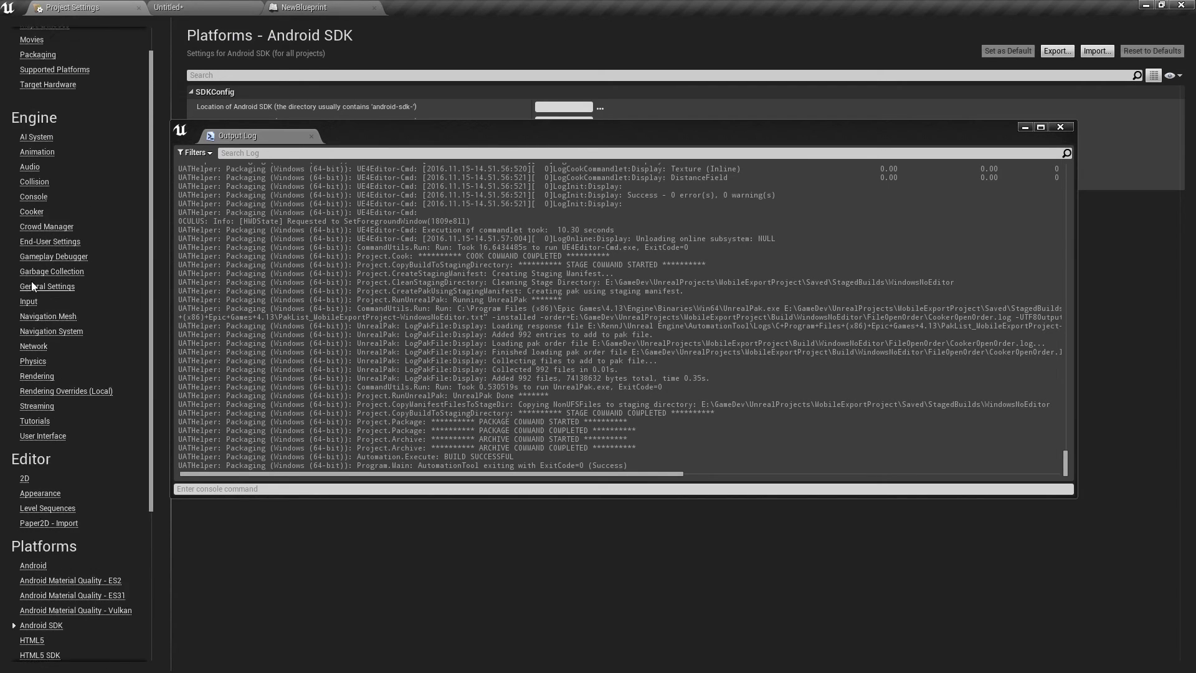
{"action": "scroll", "coordinate": [34, 290], "scroll_direction": "up", "scroll_amount": 2}
{"action": "left_click", "coordinate": [37, 56]}
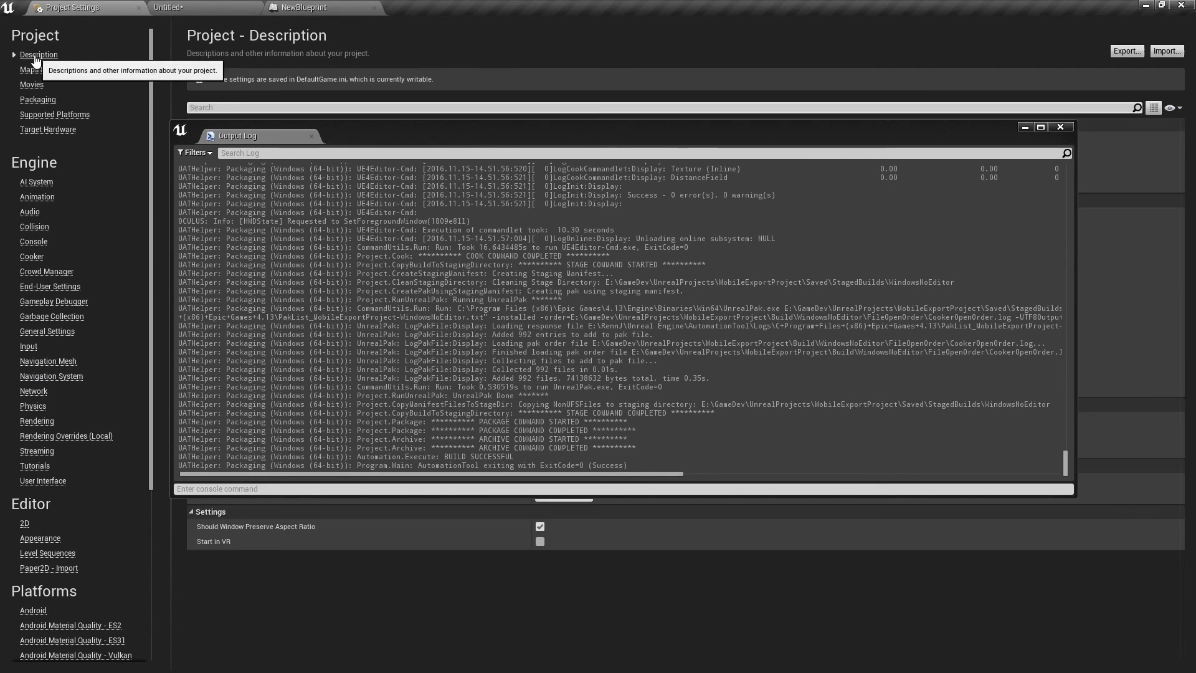
{"action": "left_click", "coordinate": [1060, 126]}
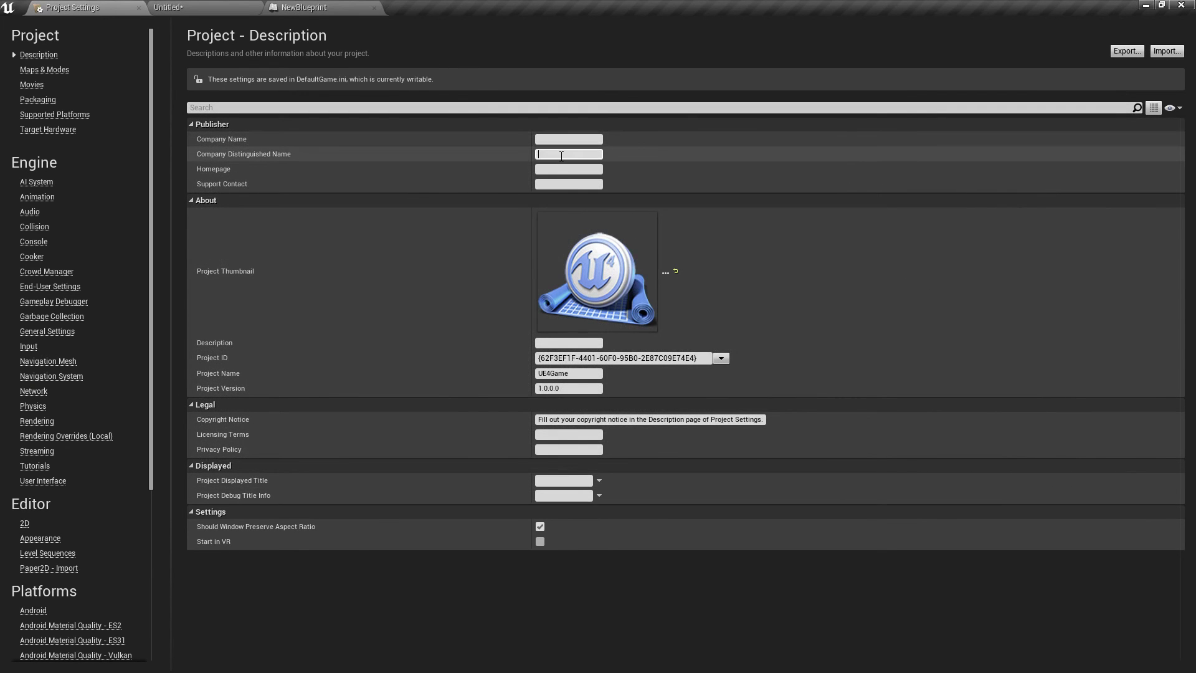
Step: Inspect the Company Distinguished Name, Homepage, Description and Project Name (UE4Game) fields
{"action": "left_click", "coordinate": [600, 154]}
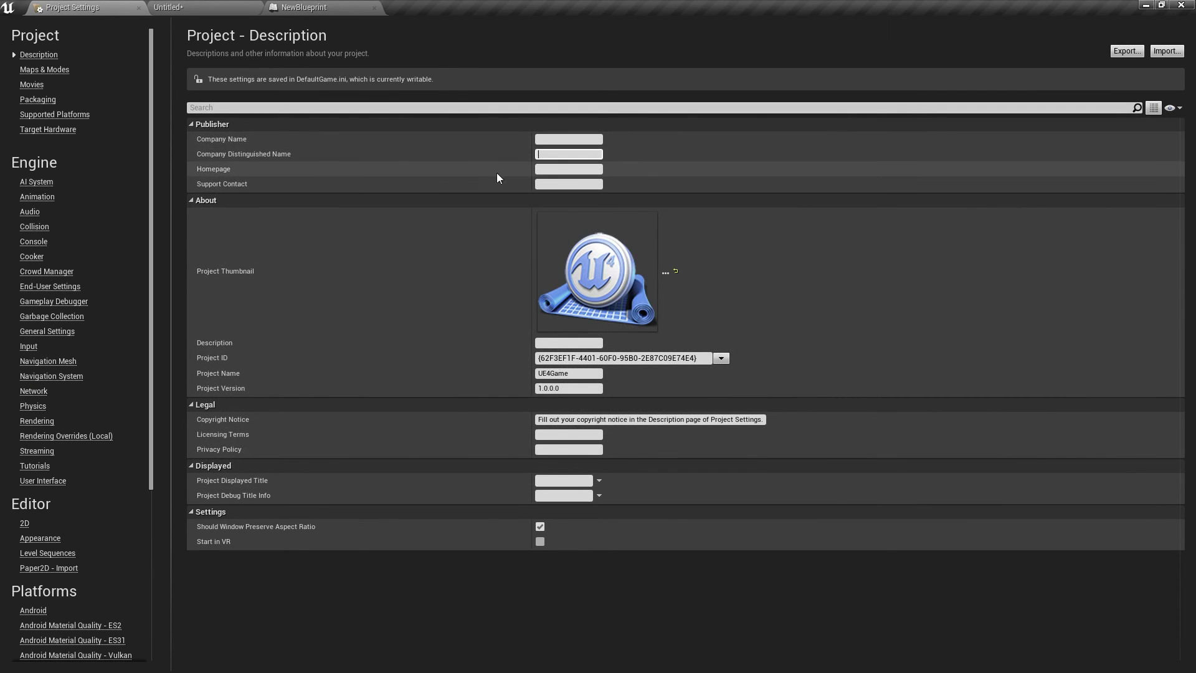
{"action": "left_click", "coordinate": [538, 169]}
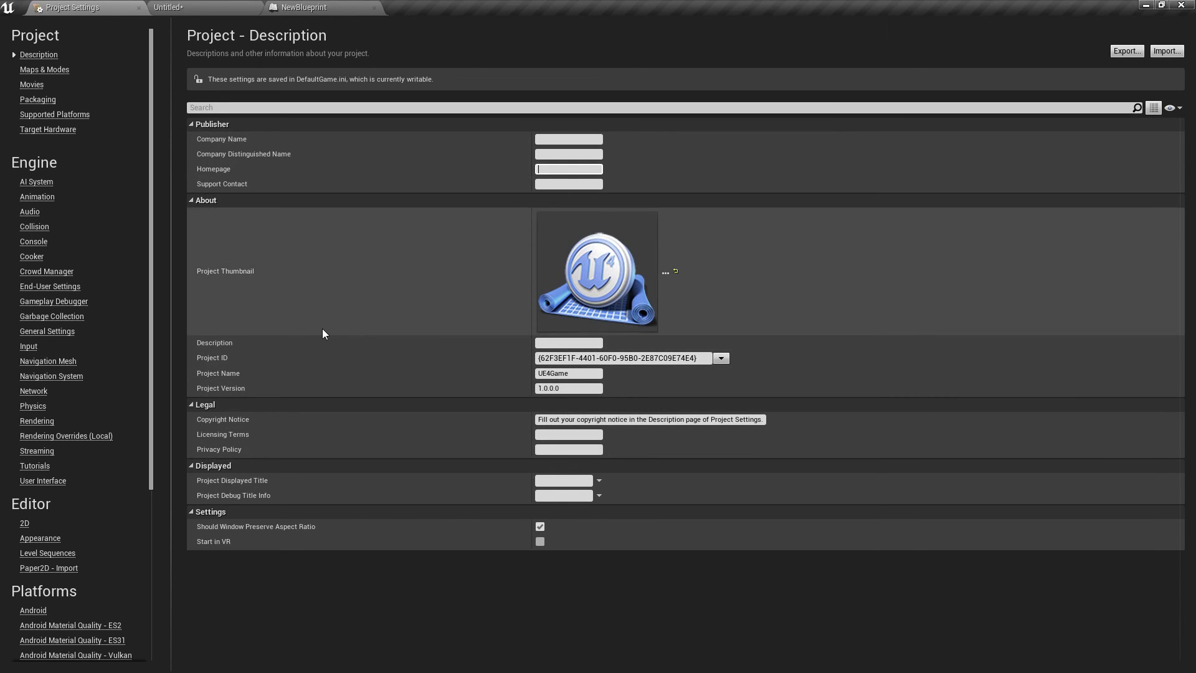
{"action": "left_click", "coordinate": [563, 343]}
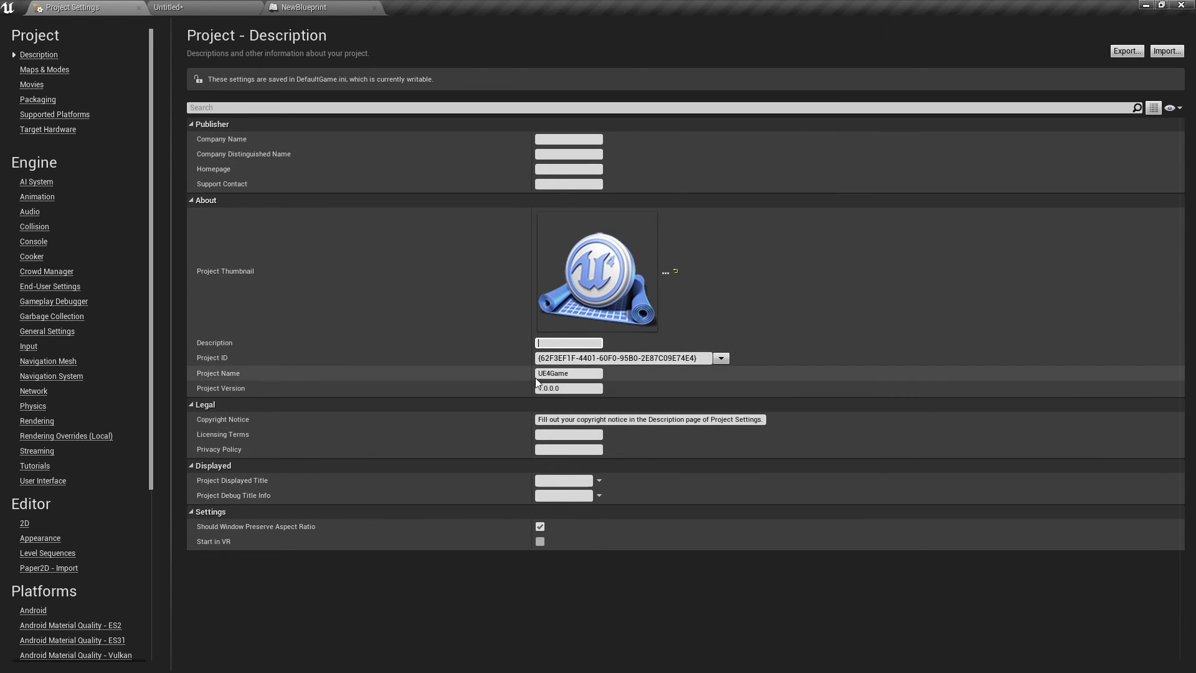
{"action": "left_click", "coordinate": [564, 373]}
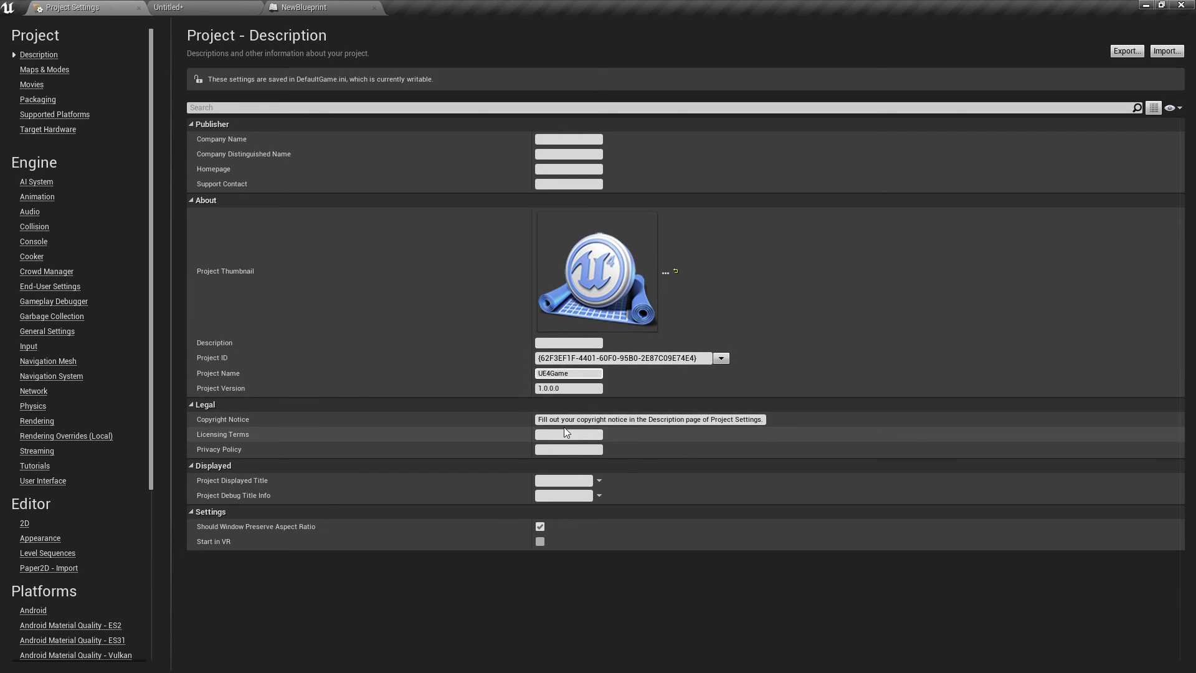
Step: Review Packaging, Supported Platforms and Target Hardware, keeping Mobile / Tablet and Scalable 3D or 2D
{"action": "left_click", "coordinate": [37, 100]}
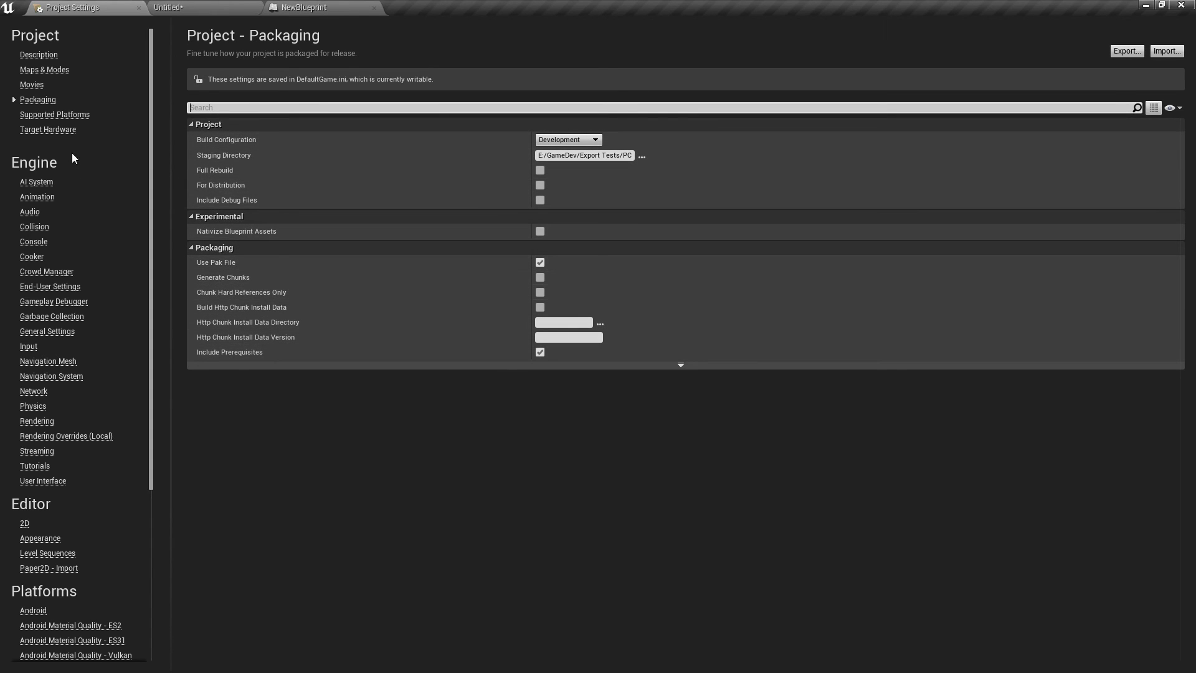
{"action": "left_click", "coordinate": [44, 115]}
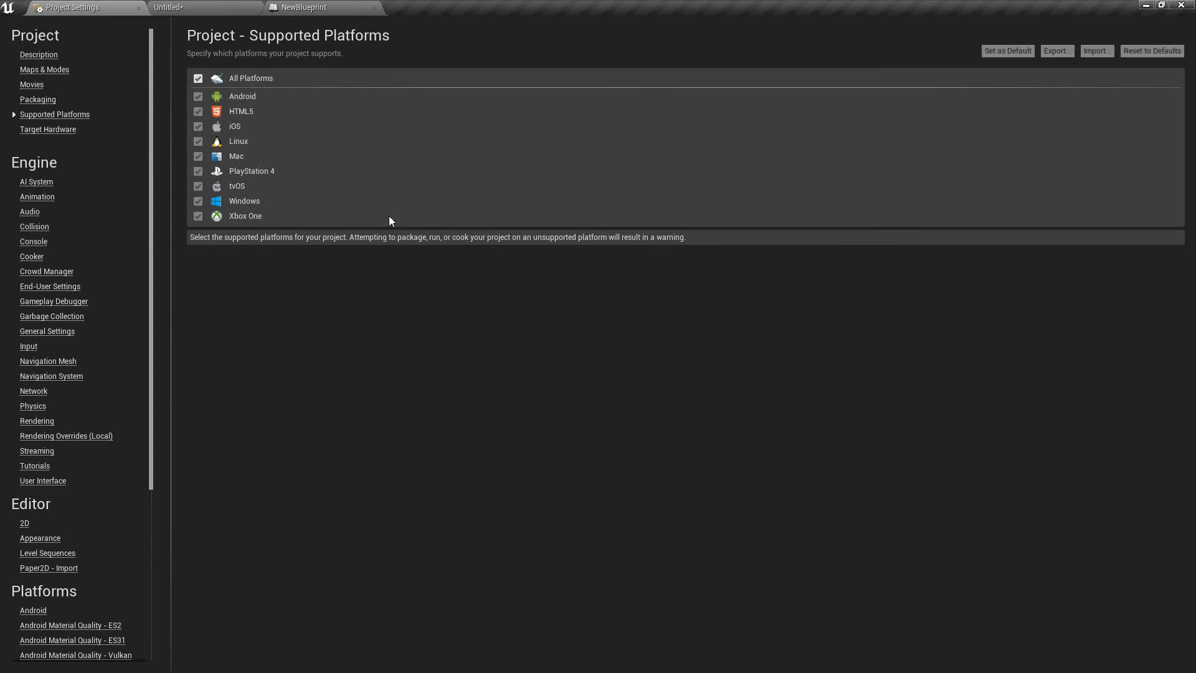
{"action": "left_click", "coordinate": [68, 130]}
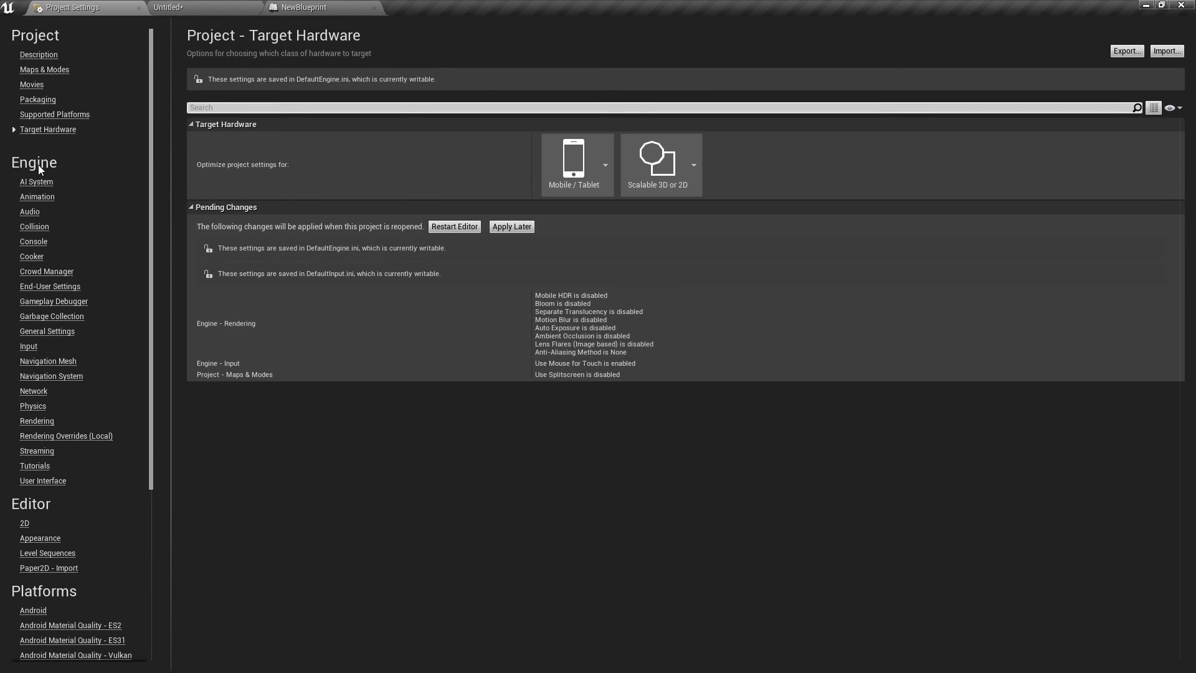
{"action": "scroll", "coordinate": [39, 165], "scroll_direction": "down", "scroll_amount": 2}
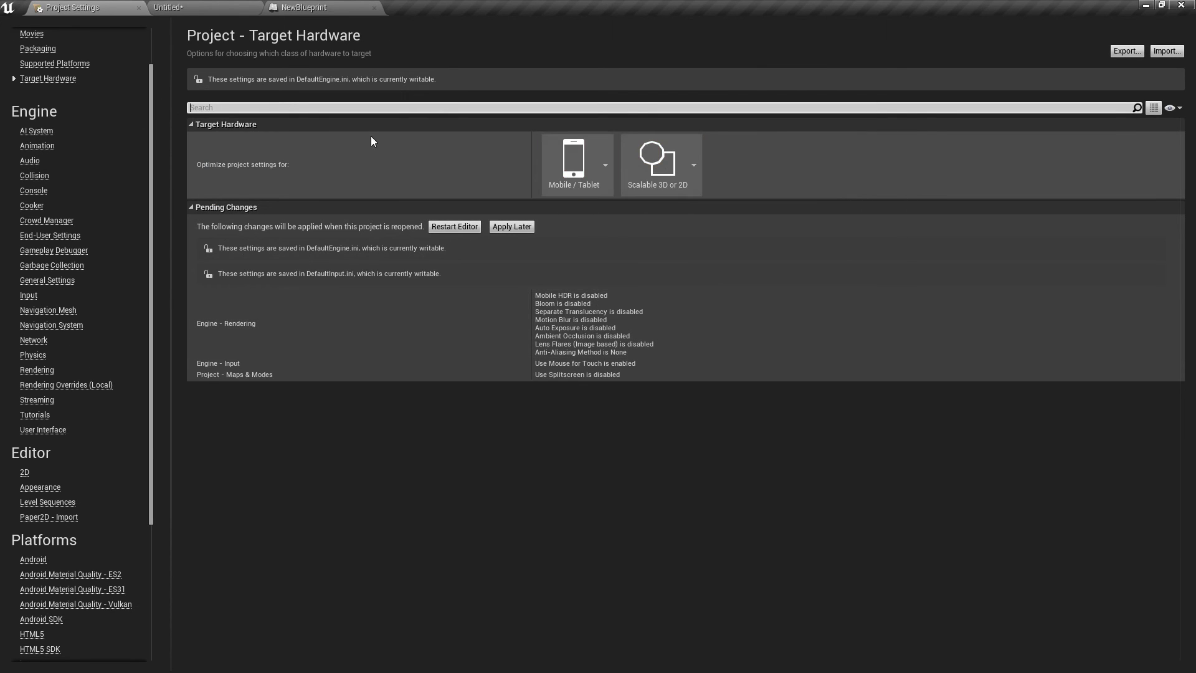
{"action": "left_click", "coordinate": [578, 177]}
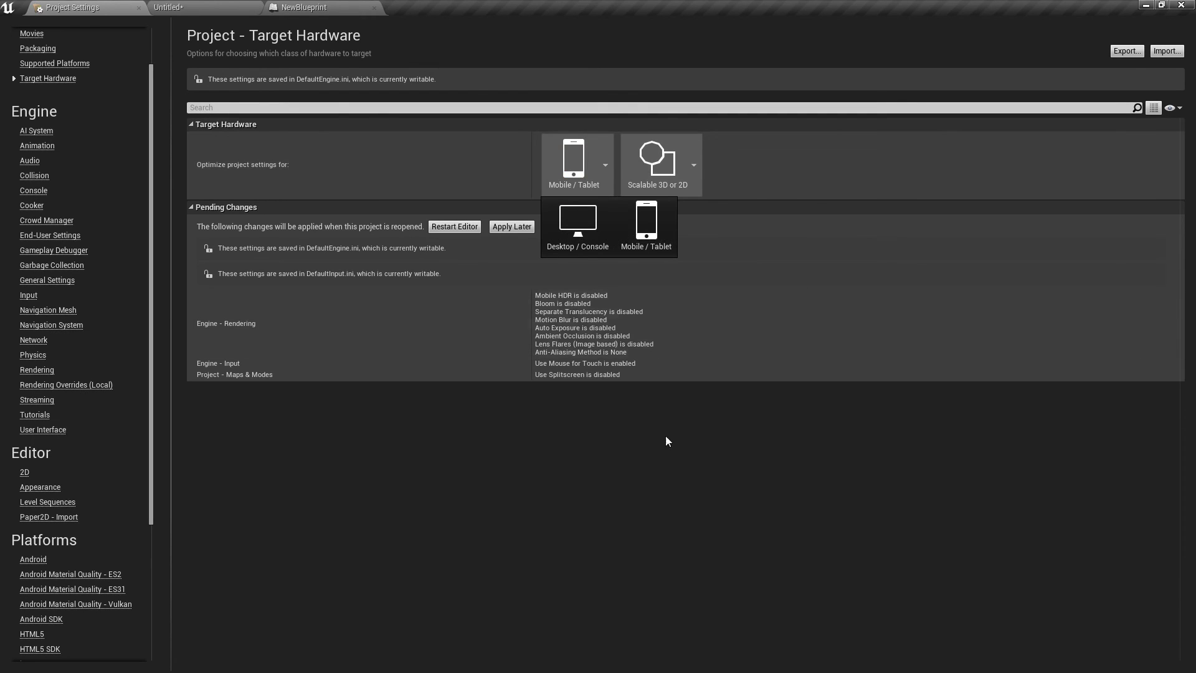
{"action": "left_click", "coordinate": [646, 222]}
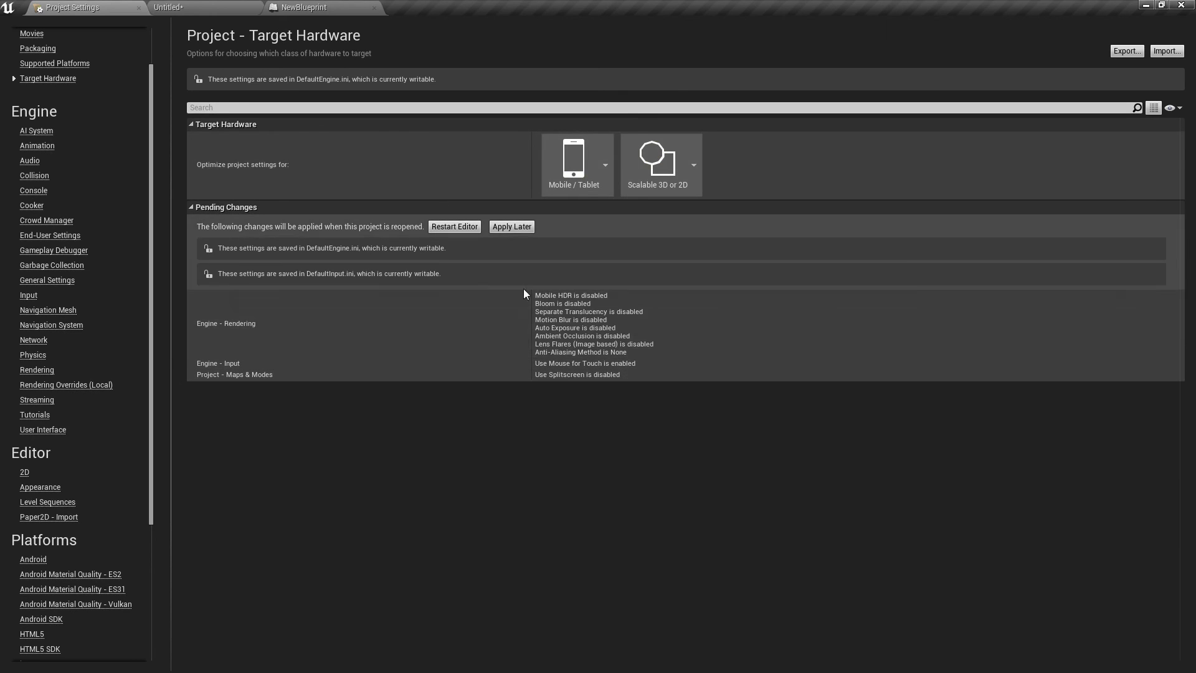
{"action": "scroll", "coordinate": [103, 301], "scroll_direction": "down", "scroll_amount": 3}
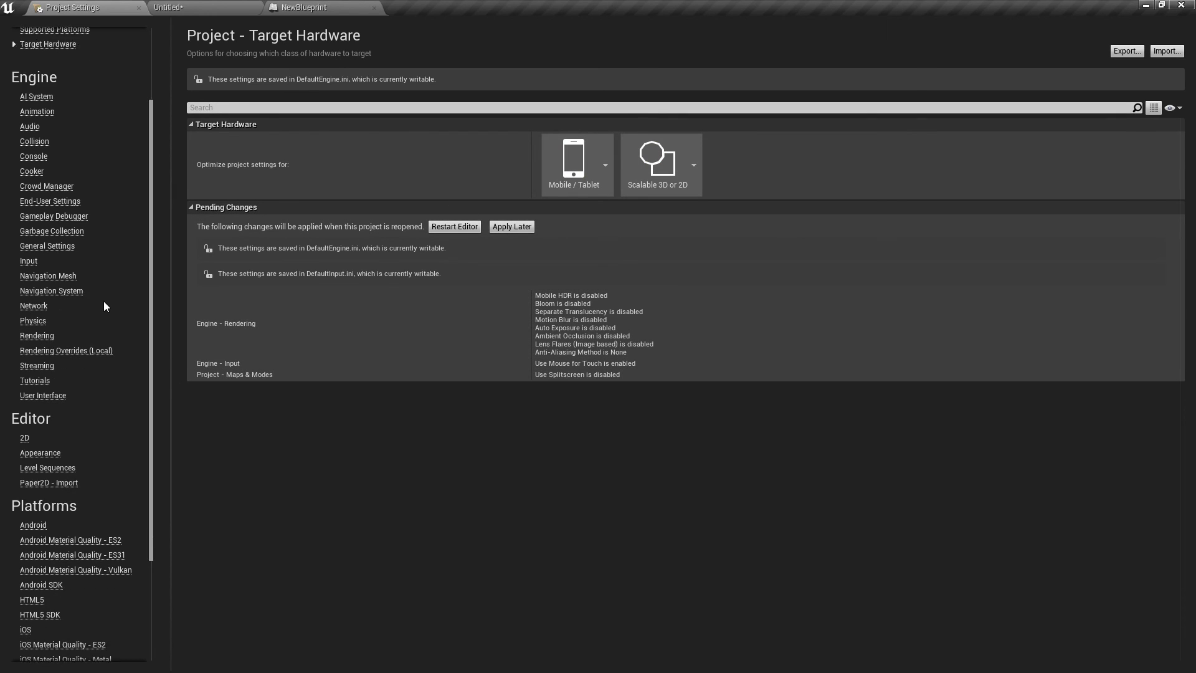
{"action": "scroll", "coordinate": [105, 308], "scroll_direction": "down", "scroll_amount": 1}
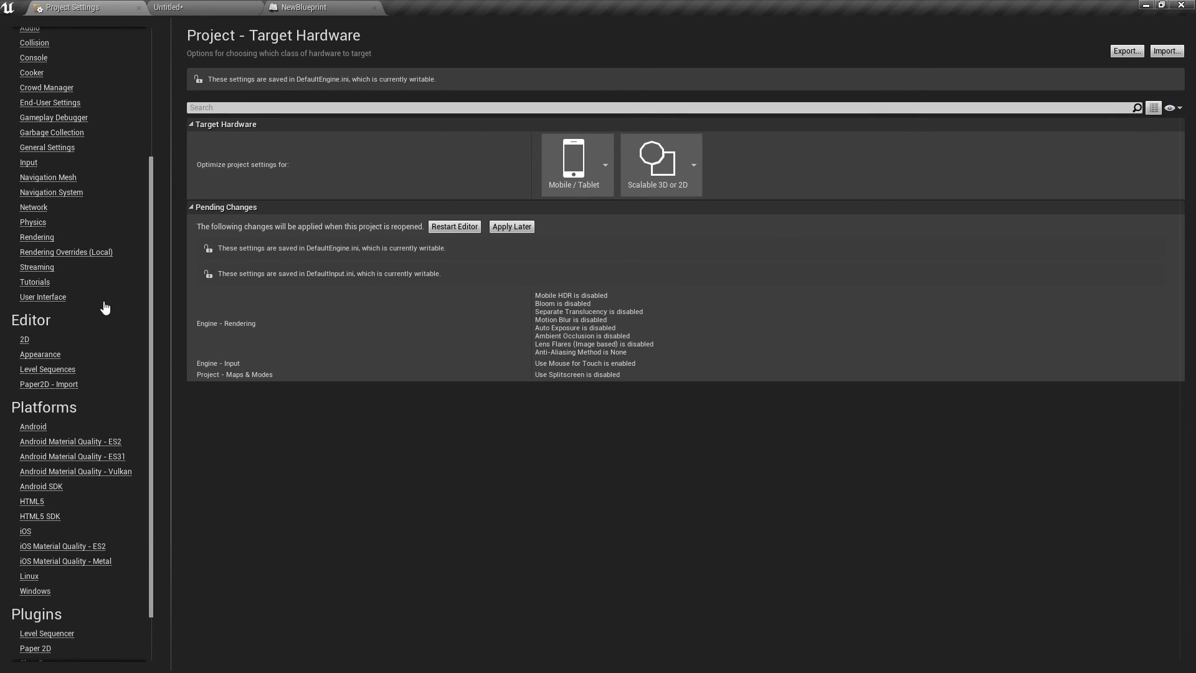
{"action": "scroll", "coordinate": [105, 308], "scroll_direction": "down", "scroll_amount": 2}
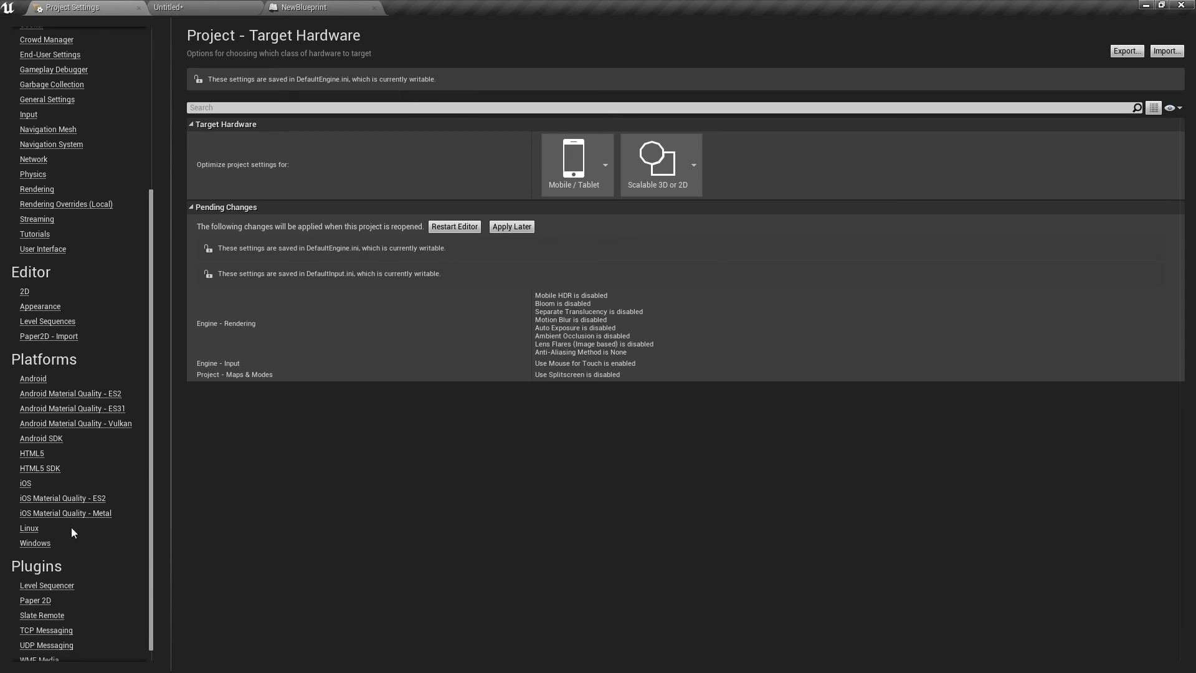
Step: Review the Windows and Android platform settings and select [PROJECT] in the Android Package Name
{"action": "left_click", "coordinate": [35, 542]}
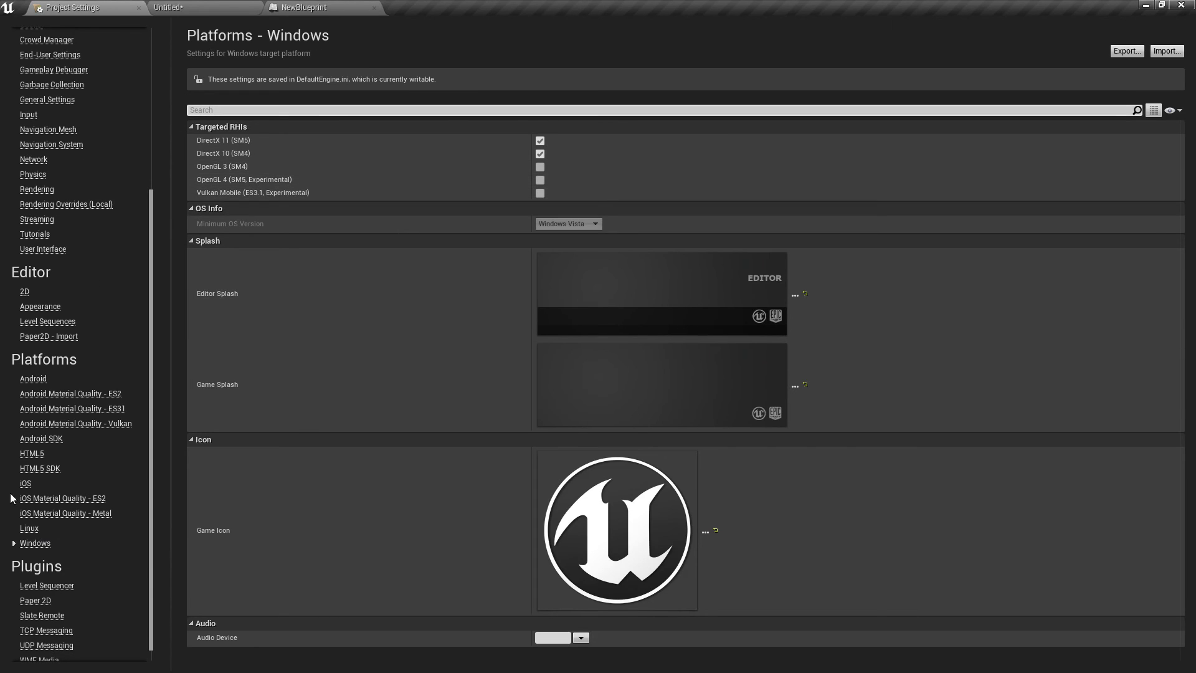
{"action": "scroll", "coordinate": [16, 548], "scroll_direction": "down", "scroll_amount": 1}
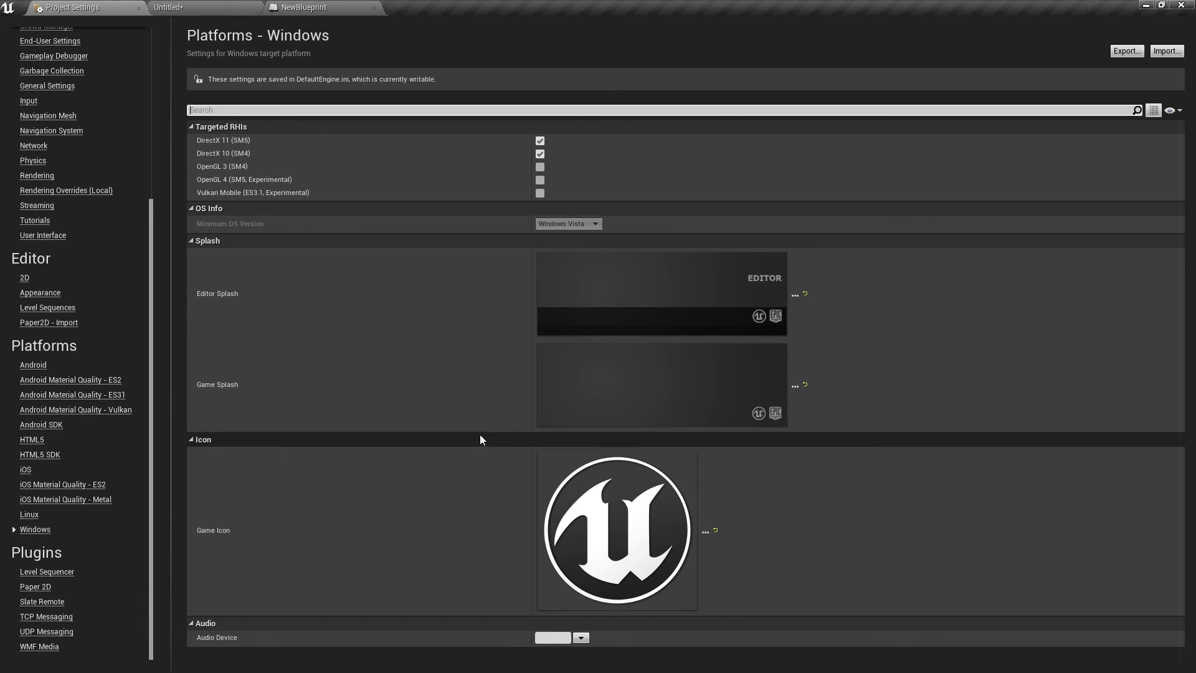
{"action": "left_click", "coordinate": [31, 367]}
{"action": "scroll", "coordinate": [643, 293], "scroll_direction": "down", "scroll_amount": 20}
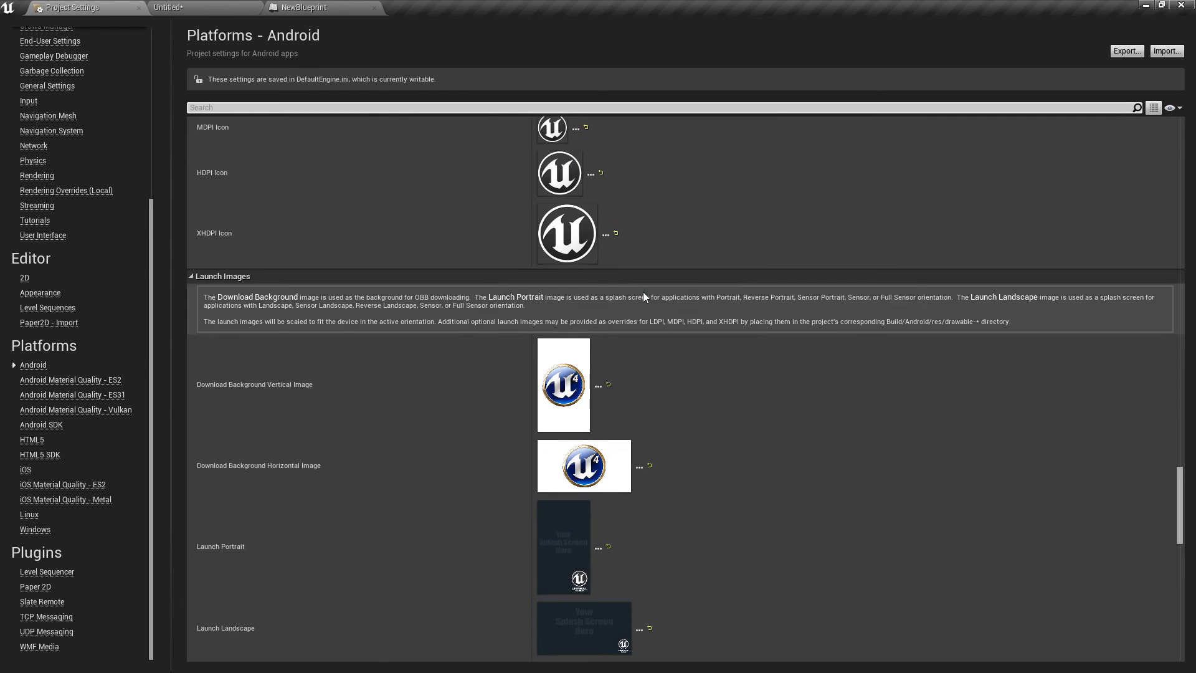
{"action": "scroll", "coordinate": [653, 182], "scroll_direction": "up", "scroll_amount": 5}
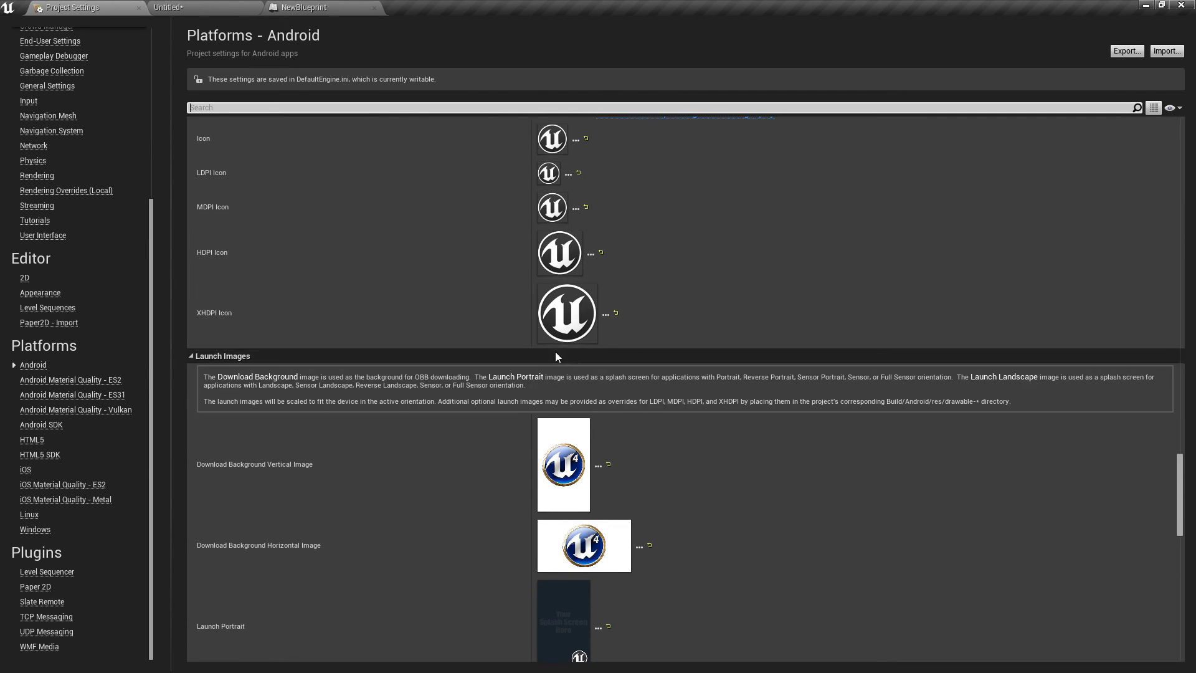
{"action": "scroll", "coordinate": [555, 352], "scroll_direction": "up", "scroll_amount": 15}
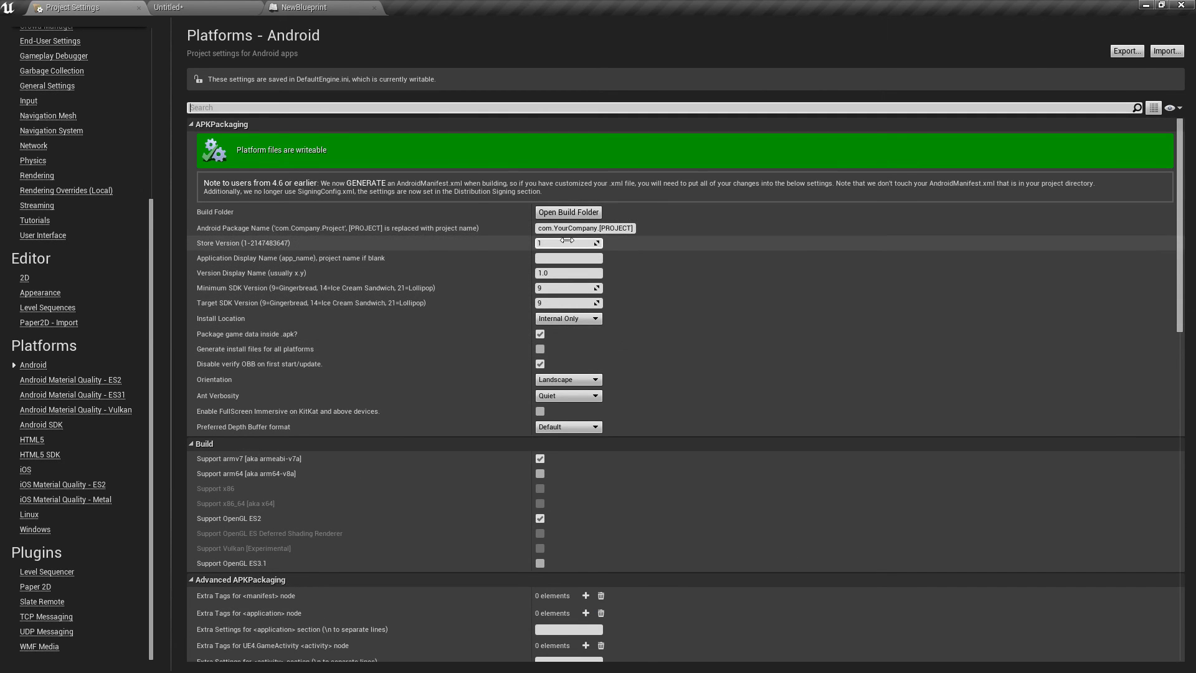
{"action": "left_click", "coordinate": [664, 230]}
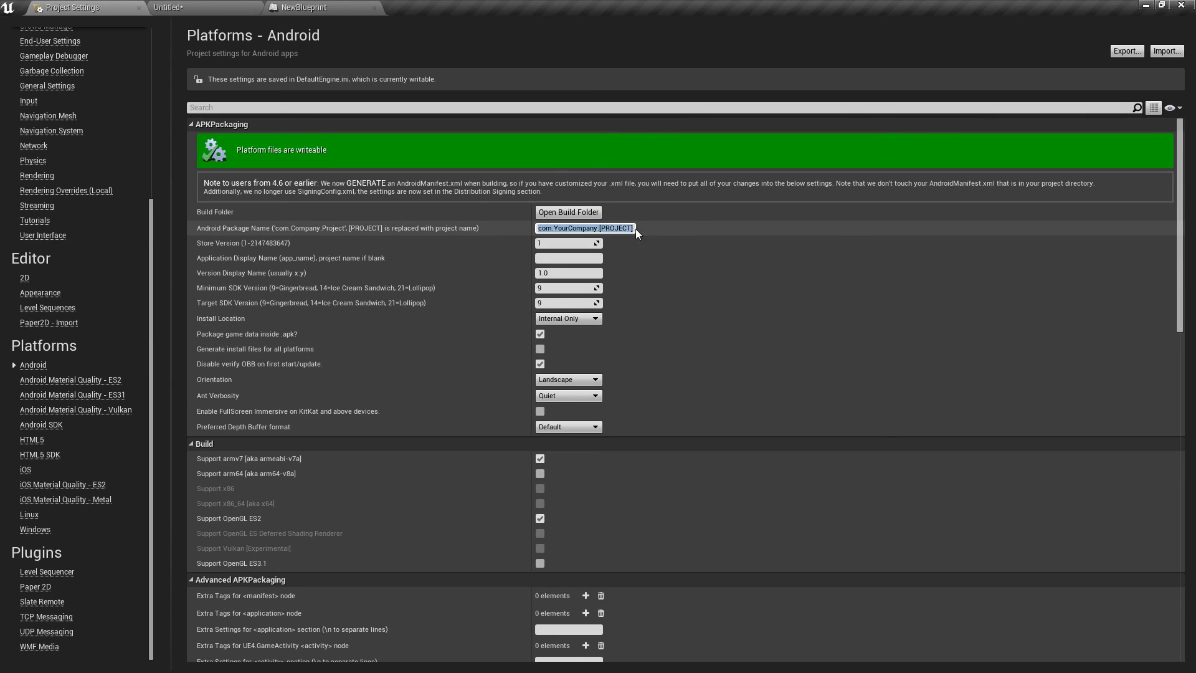
{"action": "double_click", "coordinate": [650, 229]}
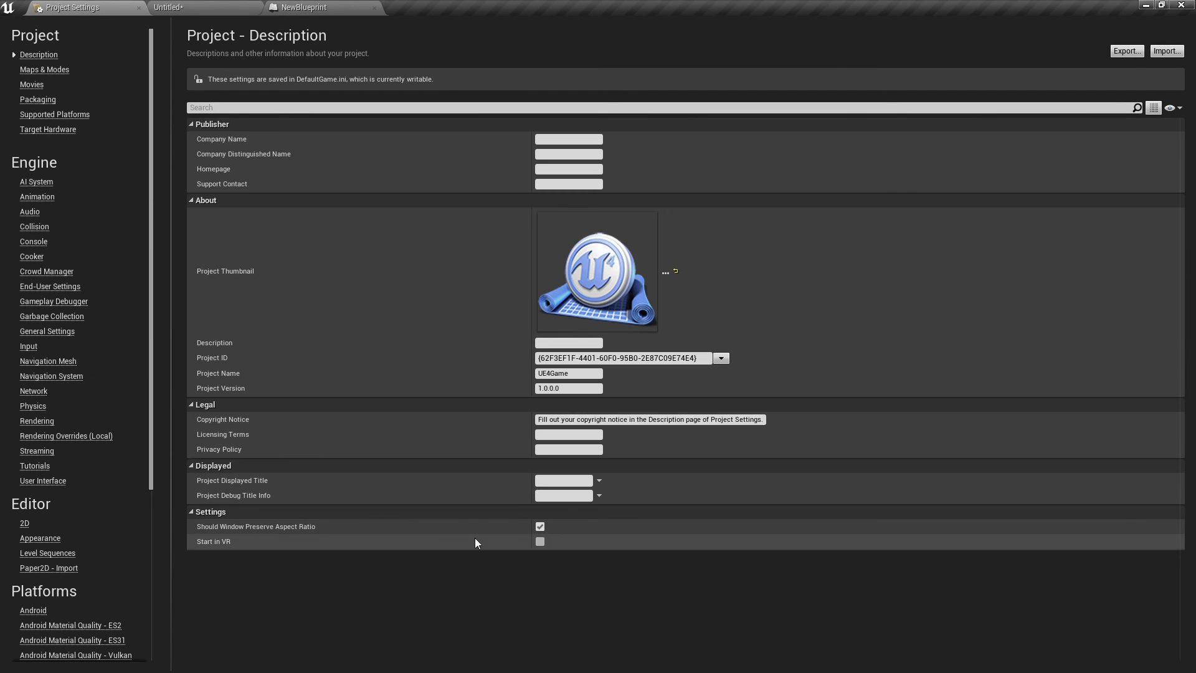
Step: Launch MobileExportProject.exe from the WindowsNoEditor build folder
{"action": "key", "text": "alt+Tab"}
{"action": "key", "text": "alt+Tab"}
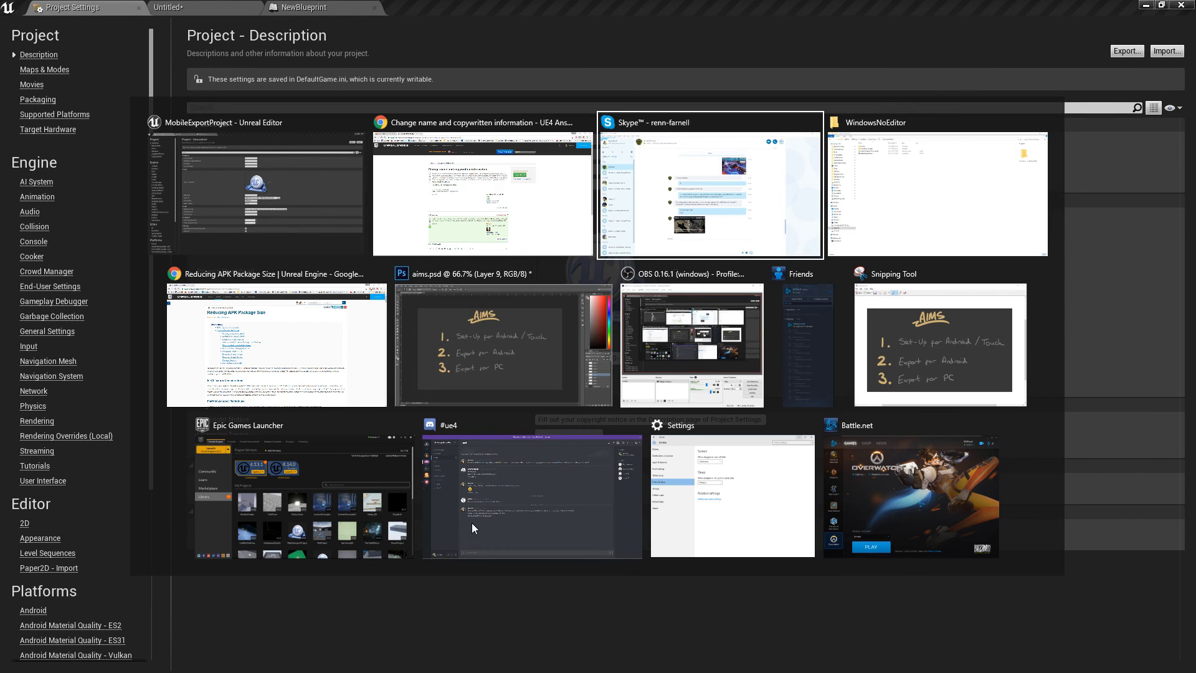
{"action": "key", "text": "alt+Tab"}
{"action": "double_click", "coordinate": [214, 122]}
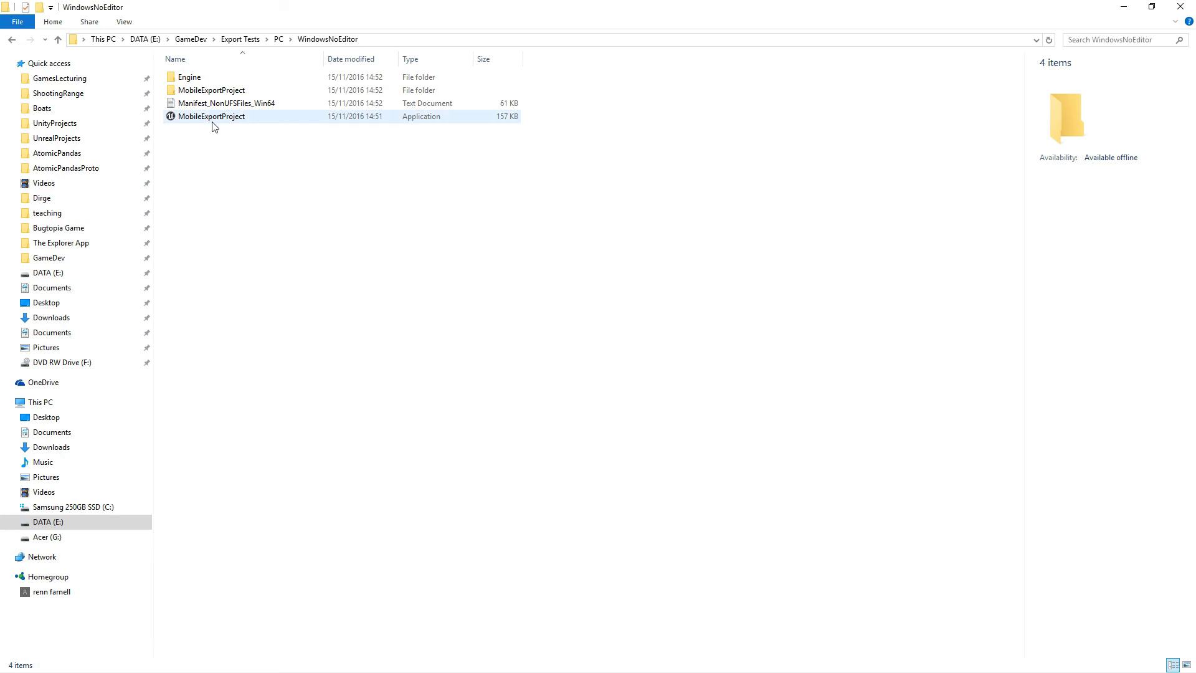
Step: Close the editor's Project Settings and NewBlueprint tabs, then return to the running game
{"action": "key", "text": "alt+Tab"}
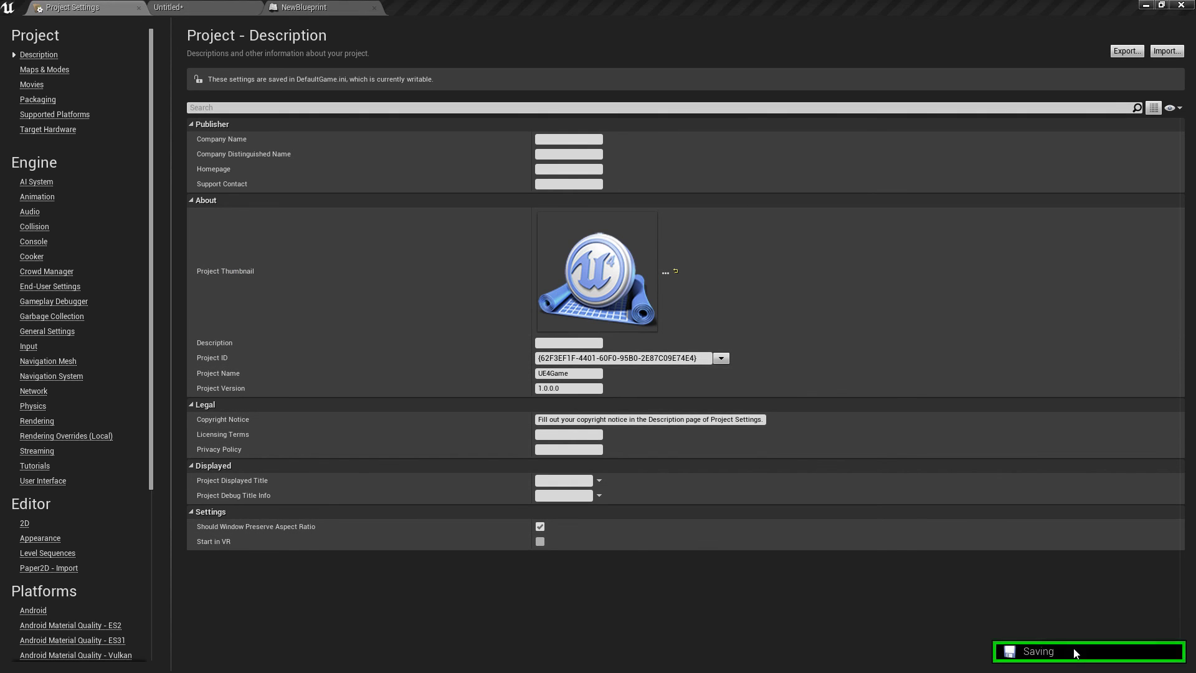
{"action": "middle_click", "coordinate": [83, 6]}
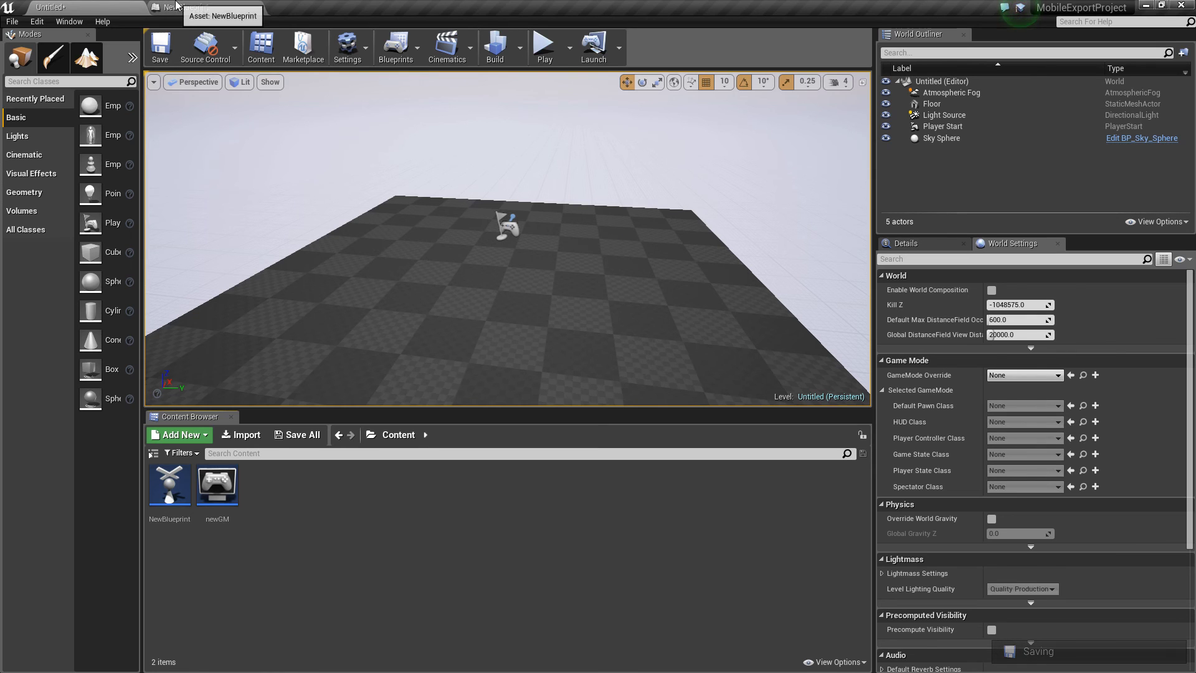
{"action": "middle_click", "coordinate": [209, 7]}
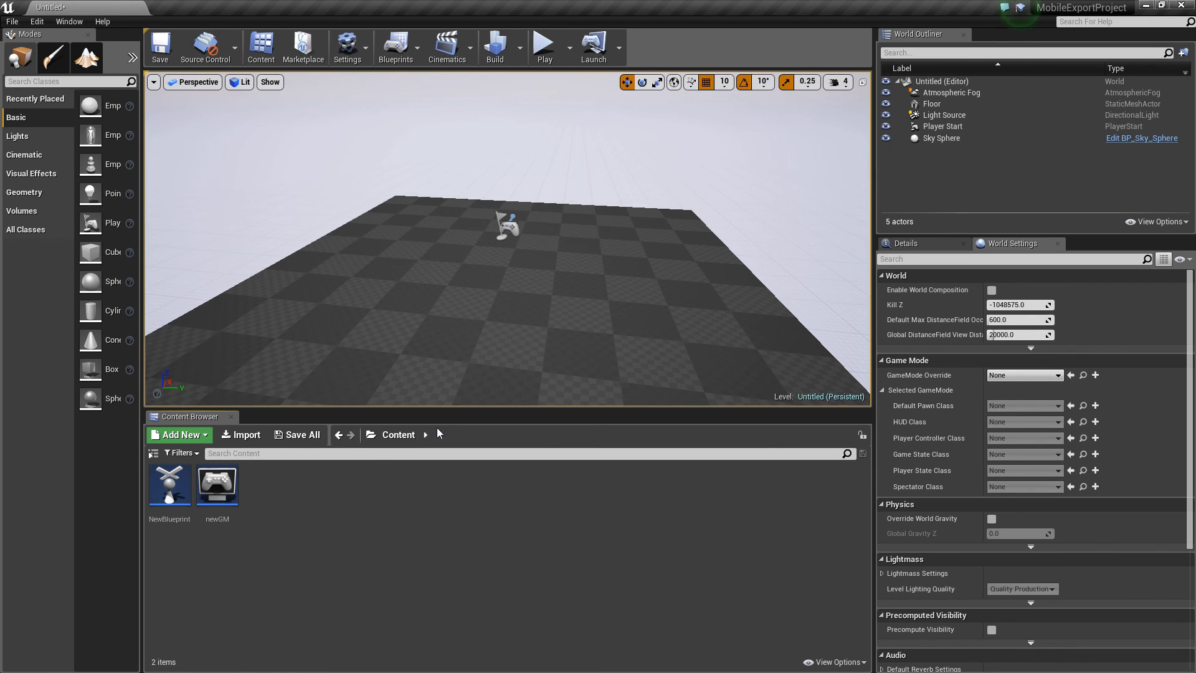
{"action": "key", "text": "alt+Tab"}
{"action": "key", "text": "alt+Tab"}
{"action": "key", "text": "alt+Tab"}
{"action": "key", "text": "alt+Tab"}
{"action": "key", "text": "alt+Tab"}
{"action": "key", "text": "alt+Tab"}
{"action": "key", "text": "alt+Tab"}
{"action": "key", "text": "alt+Tab"}
{"action": "key", "text": "alt+Tab"}
{"action": "key", "text": "alt+Tab"}
{"action": "key", "text": "alt+Tab"}
{"action": "key", "text": "alt+Tab"}
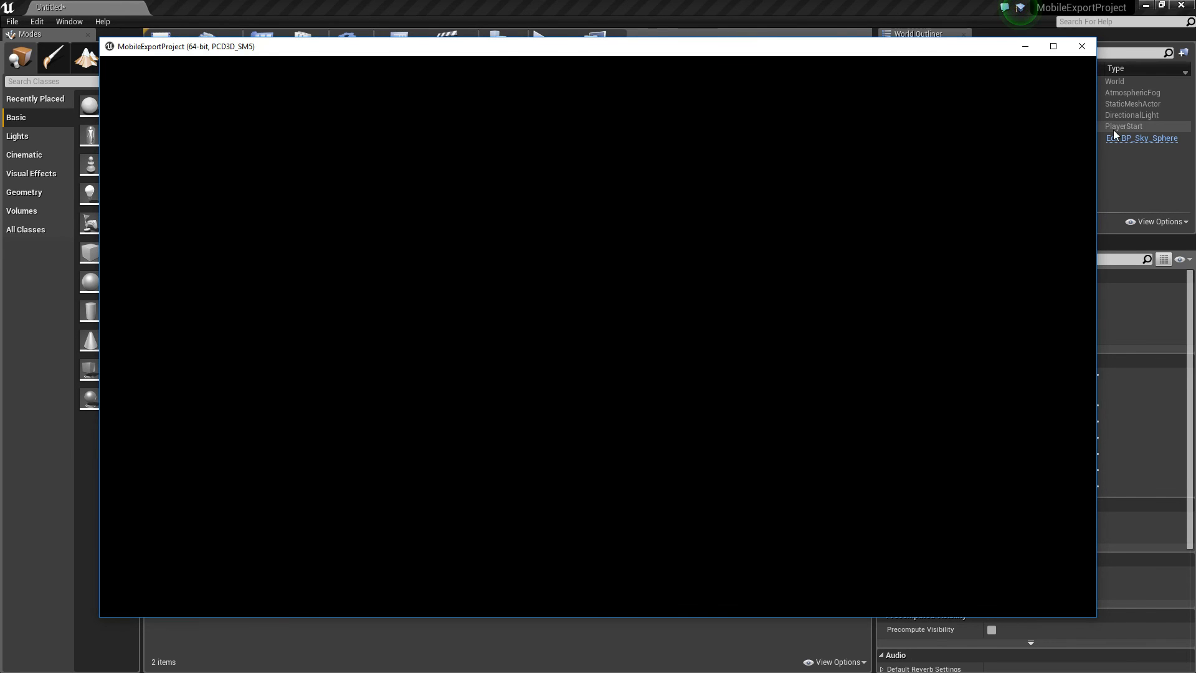
Step: Close the game window and save the current map as 'level'
{"action": "left_click", "coordinate": [1082, 46]}
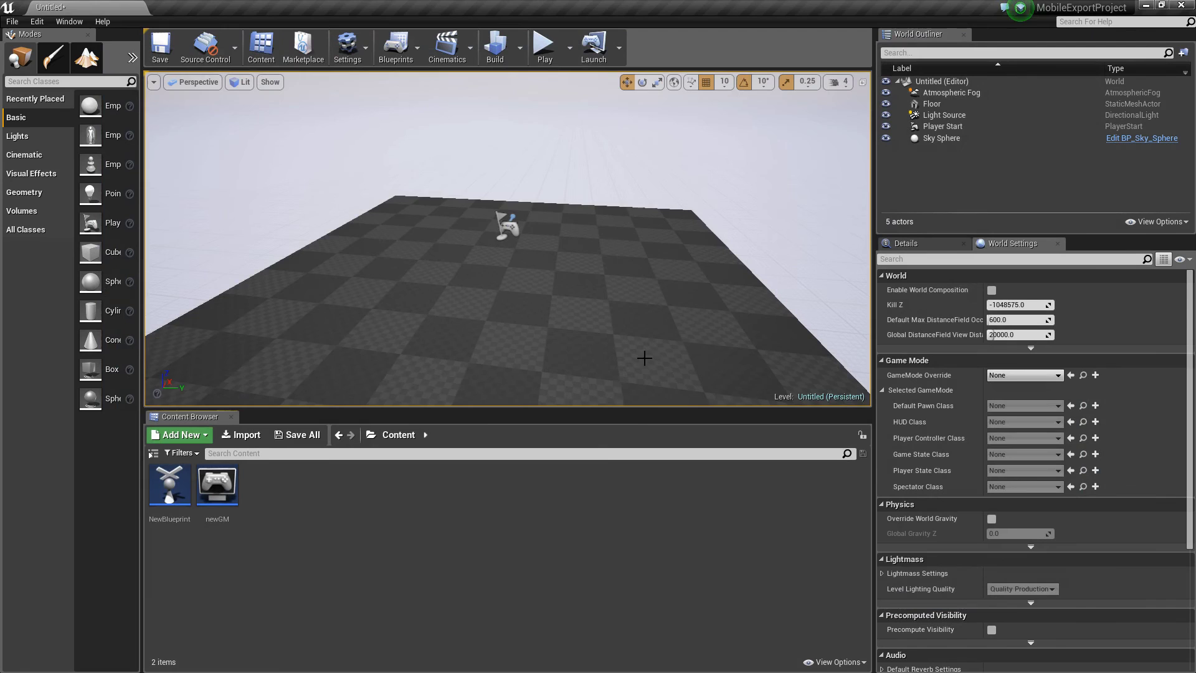
{"action": "left_click", "coordinate": [448, 332]}
{"action": "left_click", "coordinate": [12, 21]}
{"action": "left_click", "coordinate": [37, 76]}
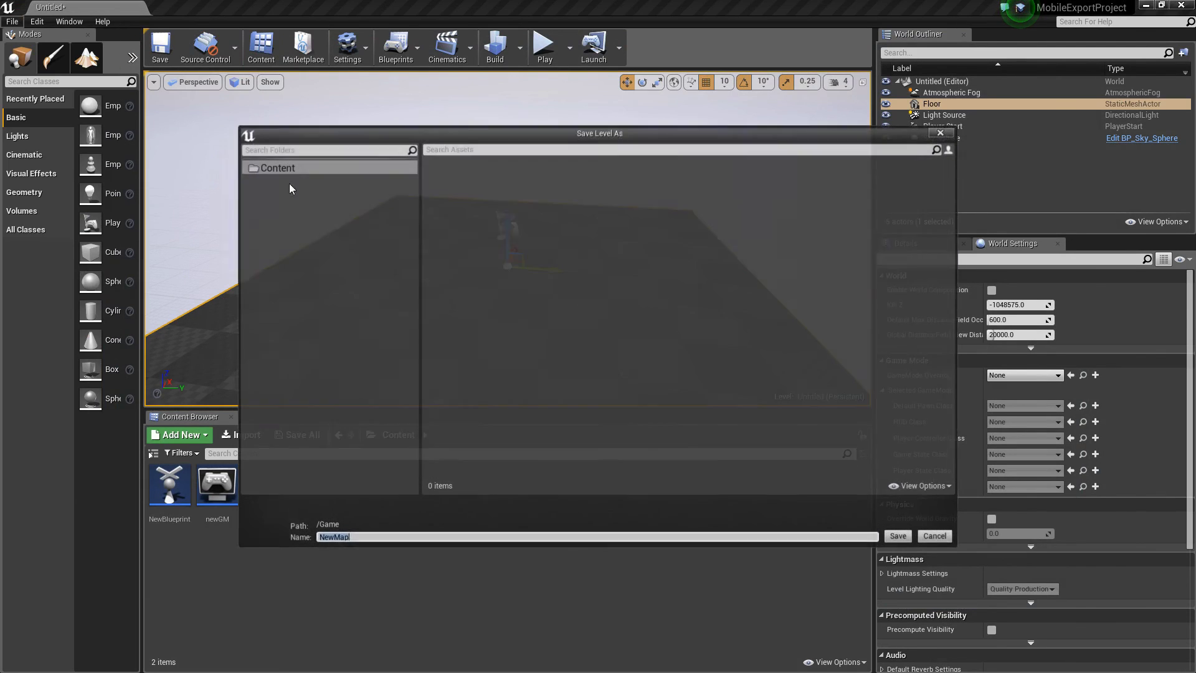
{"action": "type", "text": "level"}
{"action": "key", "text": "Return"}
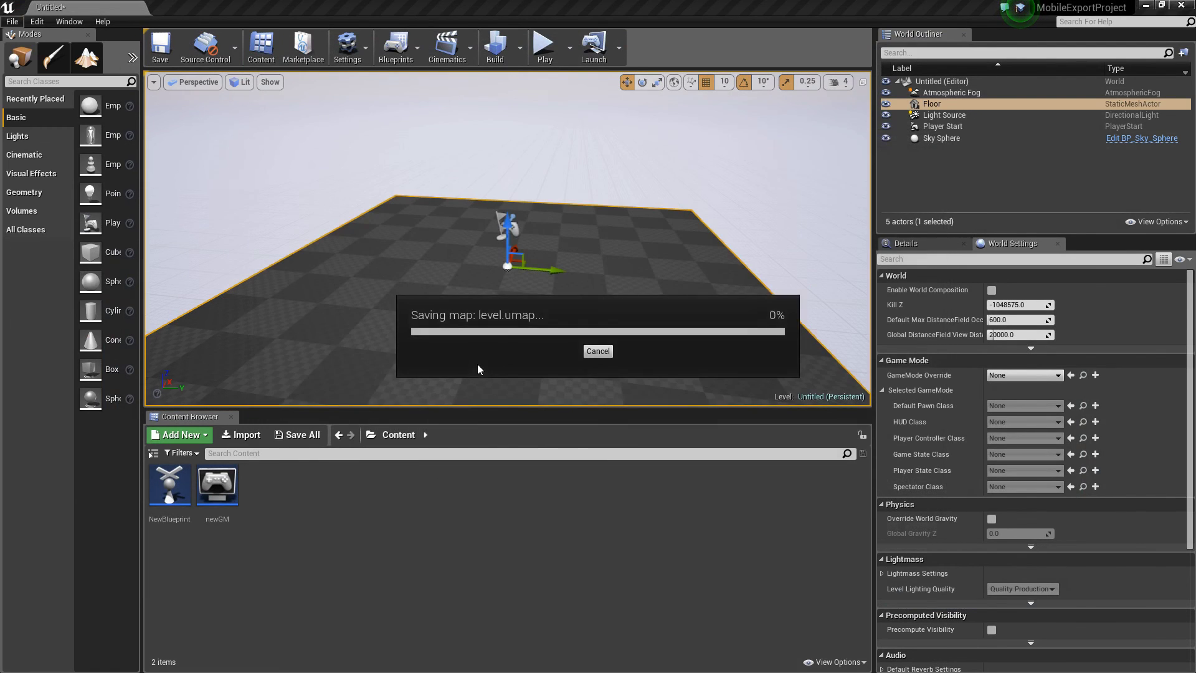
Step: Set Game Default Map to 'level' under Maps & Modes in Project Settings
{"action": "left_click", "coordinate": [350, 50]}
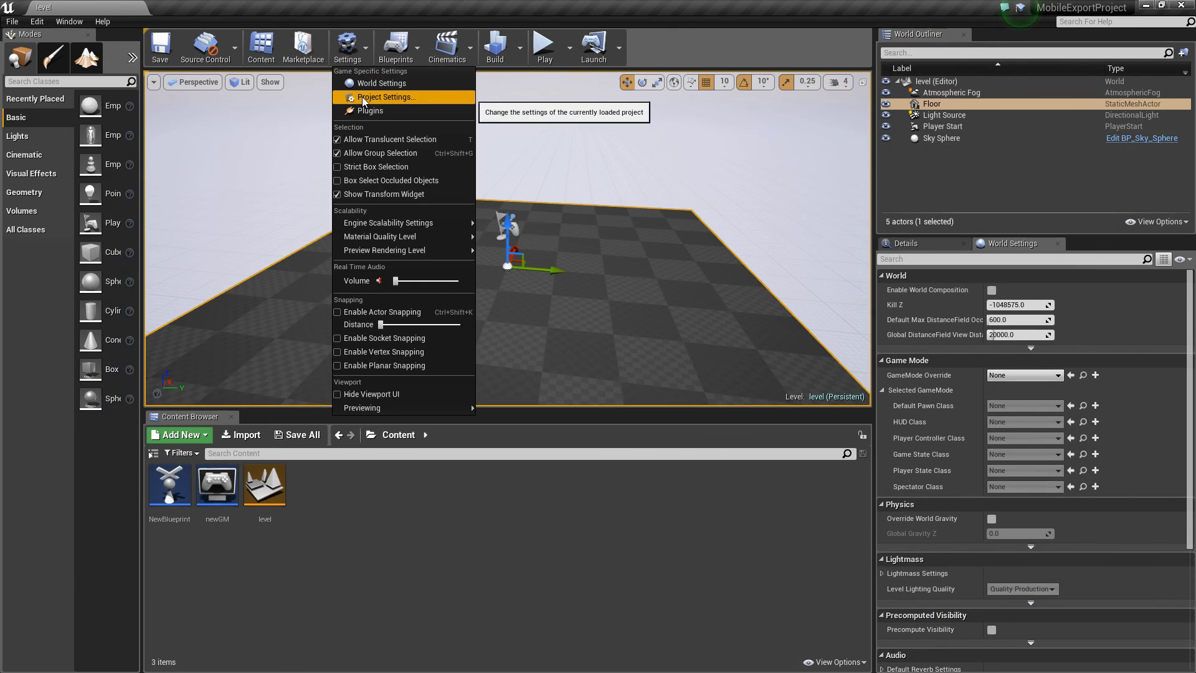
{"action": "left_click", "coordinate": [362, 96]}
{"action": "left_click", "coordinate": [45, 70]}
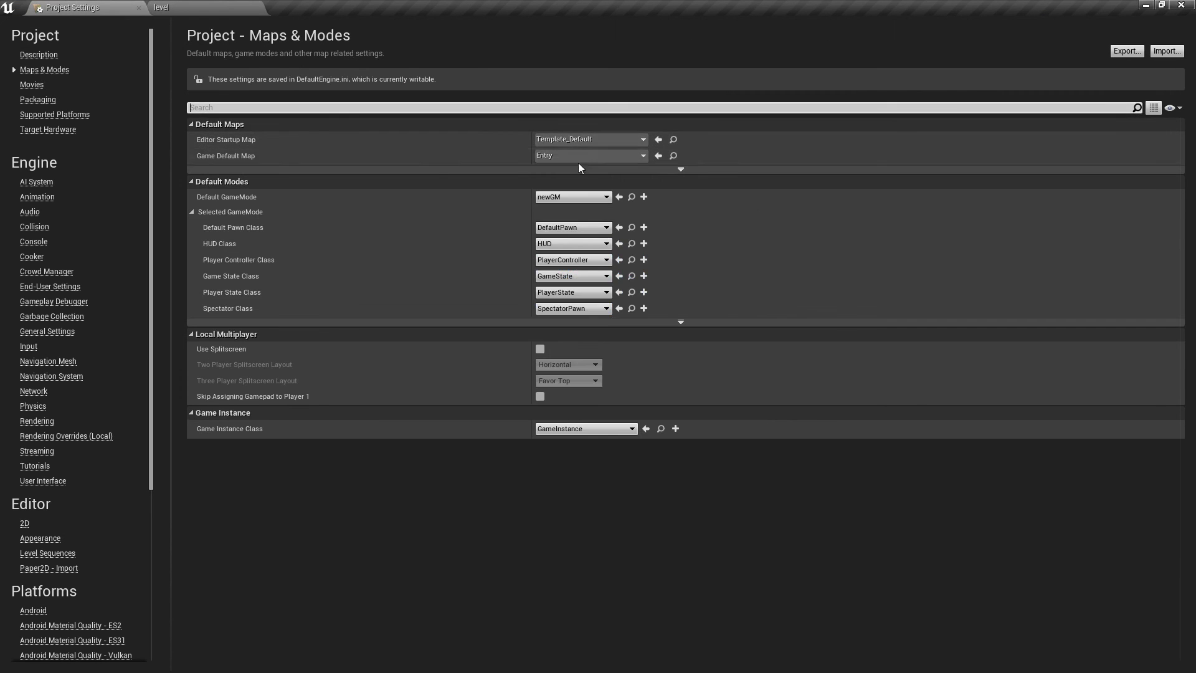
{"action": "left_click", "coordinate": [579, 156]}
{"action": "left_click", "coordinate": [576, 300]}
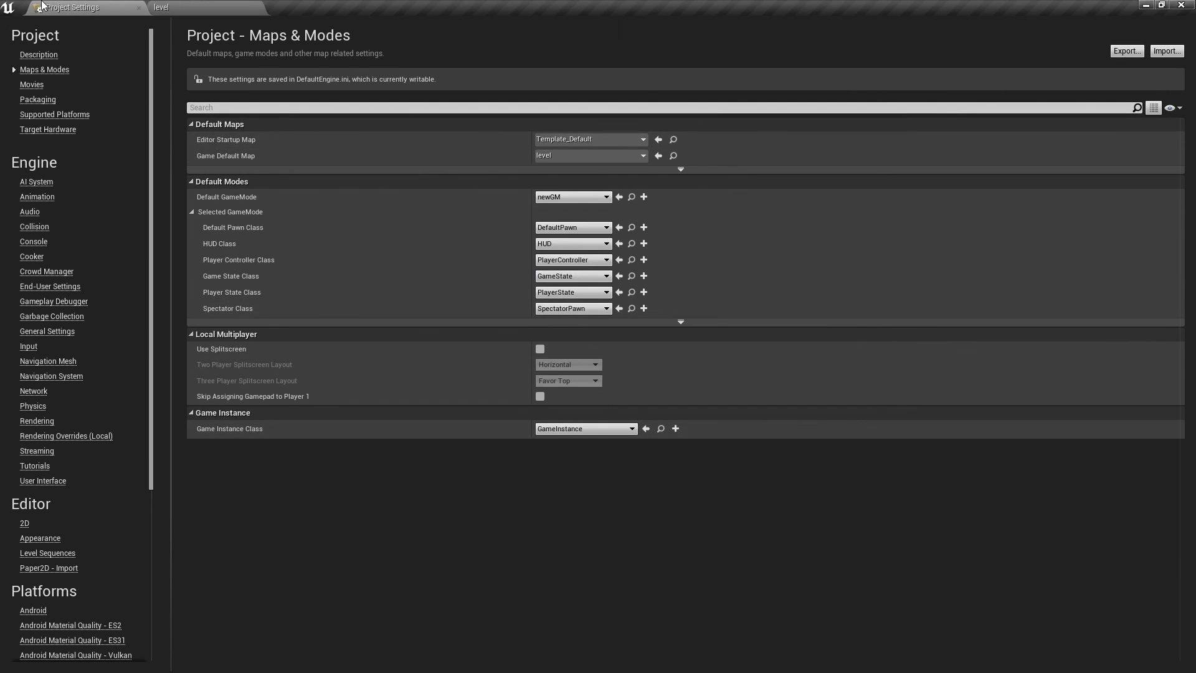
{"action": "left_click", "coordinate": [139, 8]}
Step: Repackage the project for Windows 64-bit into the PC folder and check the output log
{"action": "left_click", "coordinate": [12, 21]}
{"action": "mouse_move", "coordinate": [87, 225]}
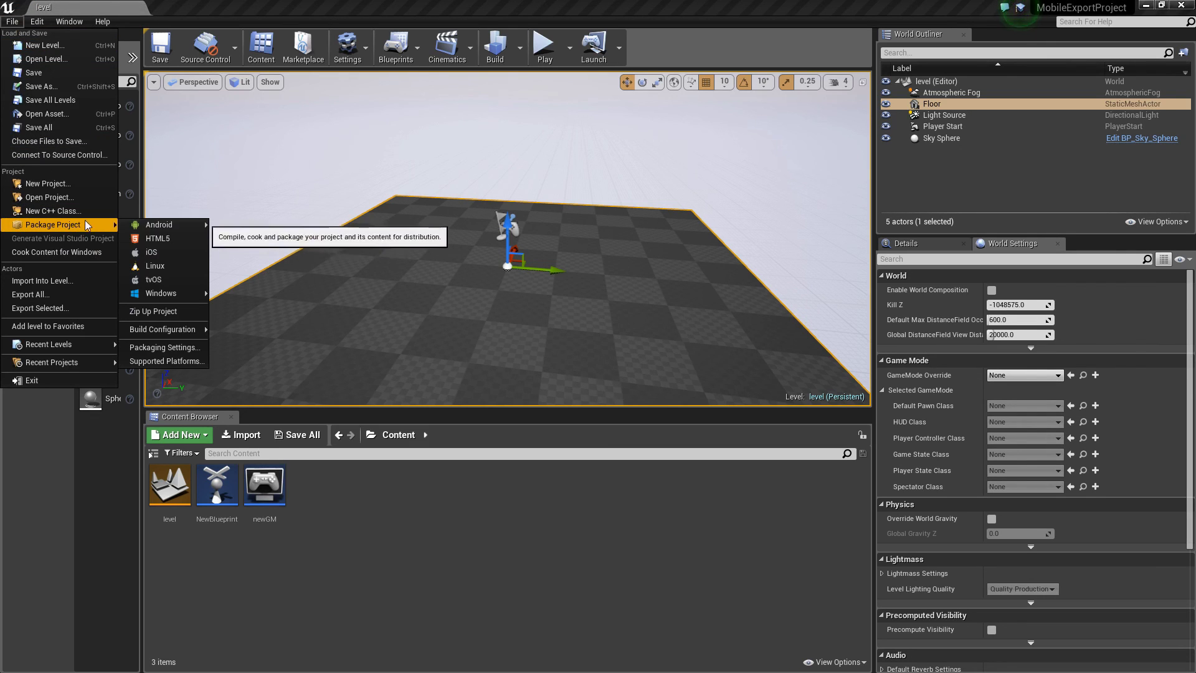
{"action": "mouse_move", "coordinate": [160, 293]}
{"action": "left_click", "coordinate": [256, 308]}
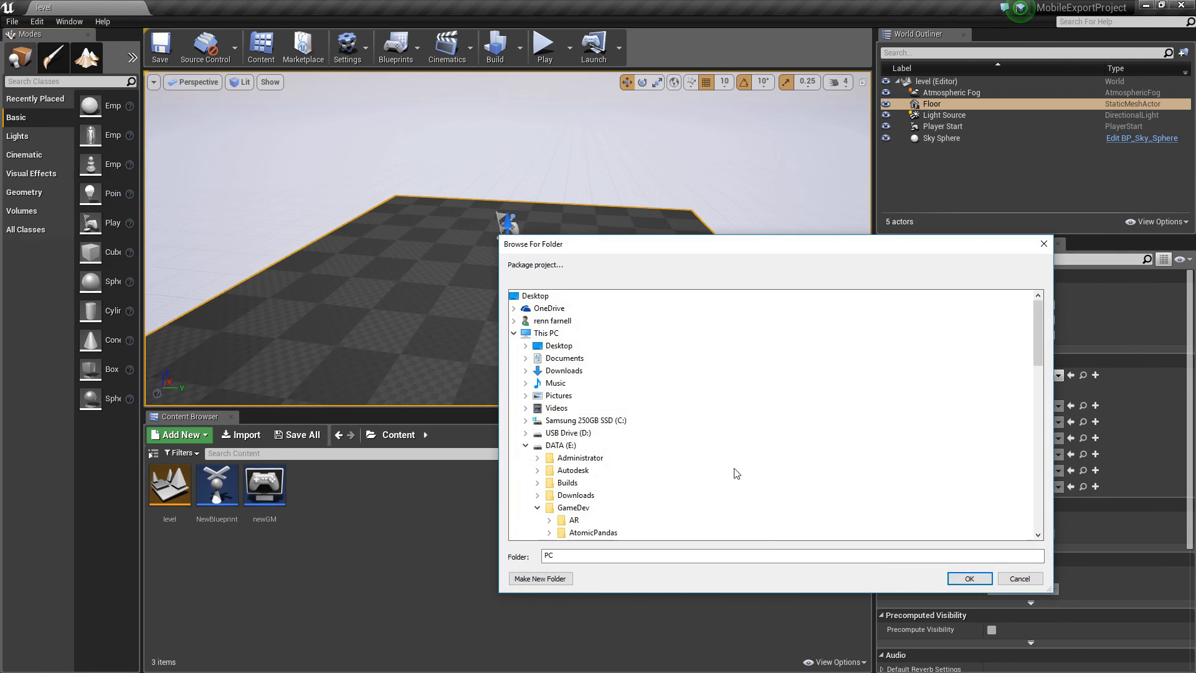
{"action": "left_click", "coordinate": [969, 578]}
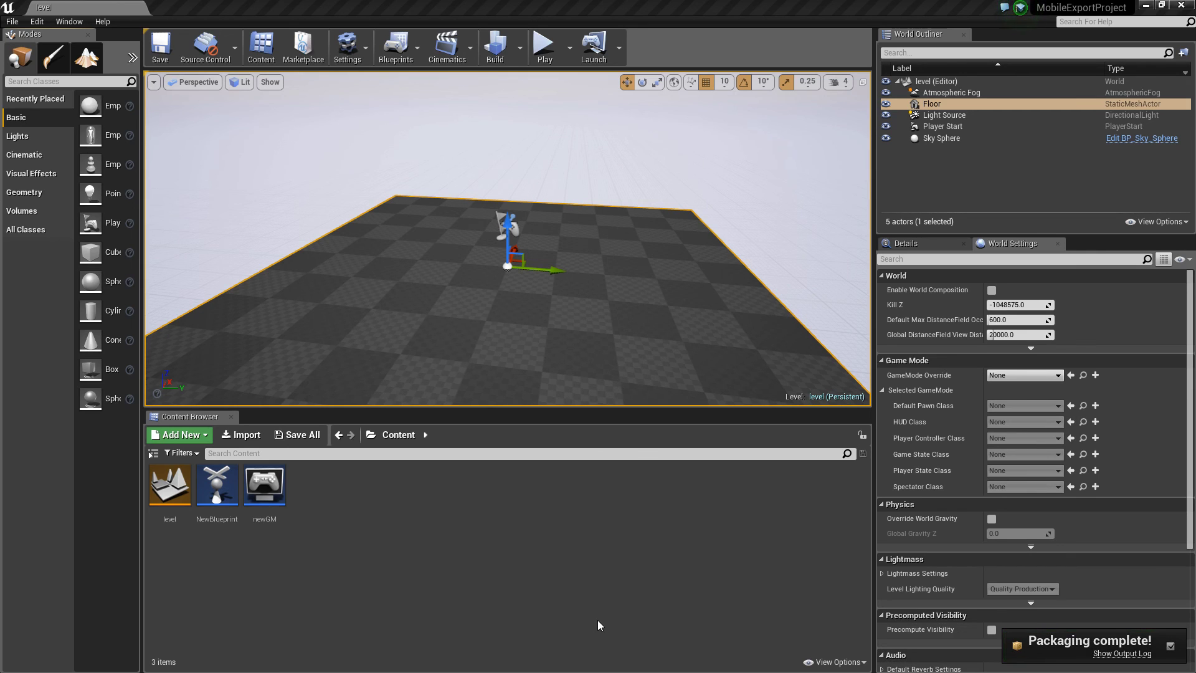
{"action": "left_click", "coordinate": [1104, 662]}
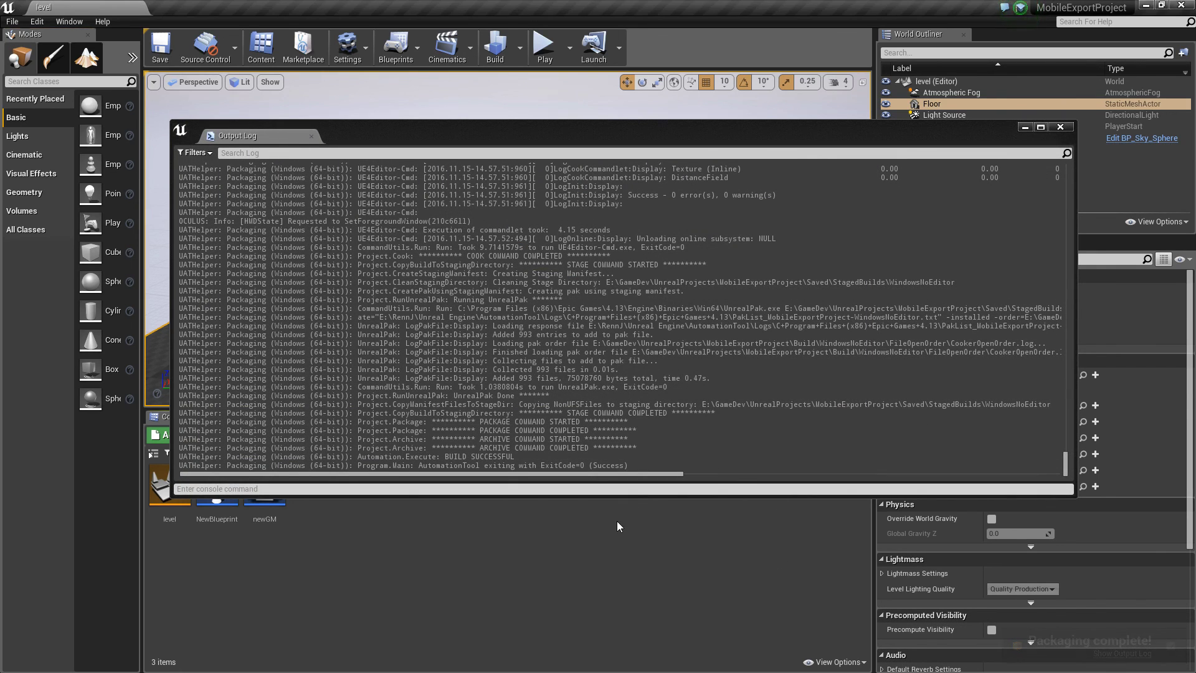
{"action": "key", "text": "alt+Tab"}
{"action": "key", "text": "alt+Tab"}
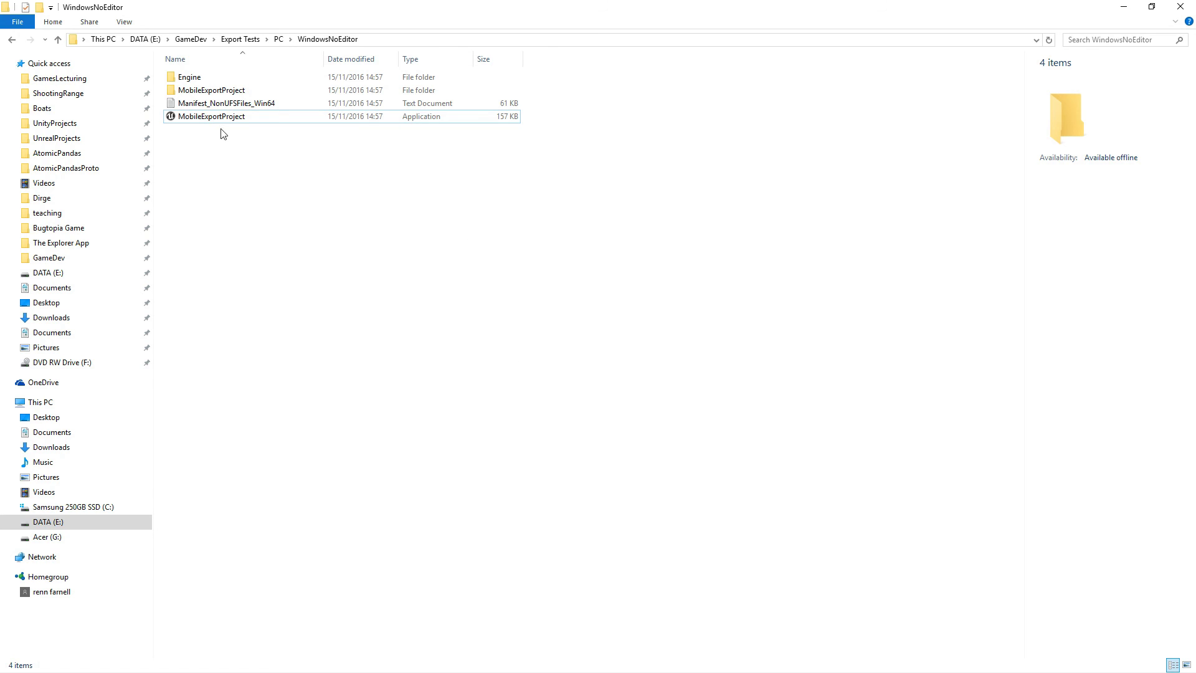
Step: Launch MobileExportProject.exe from the packaged build folder and bring its game window forward
{"action": "double_click", "coordinate": [217, 118]}
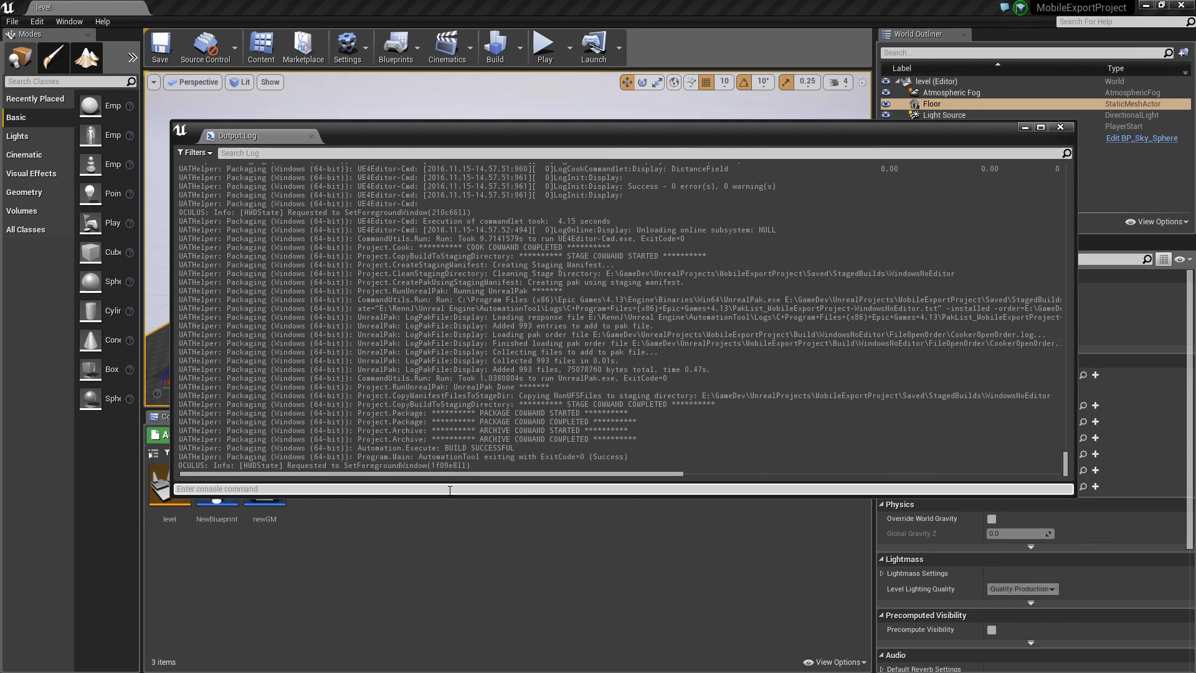
{"action": "key", "text": "alt+Tab"}
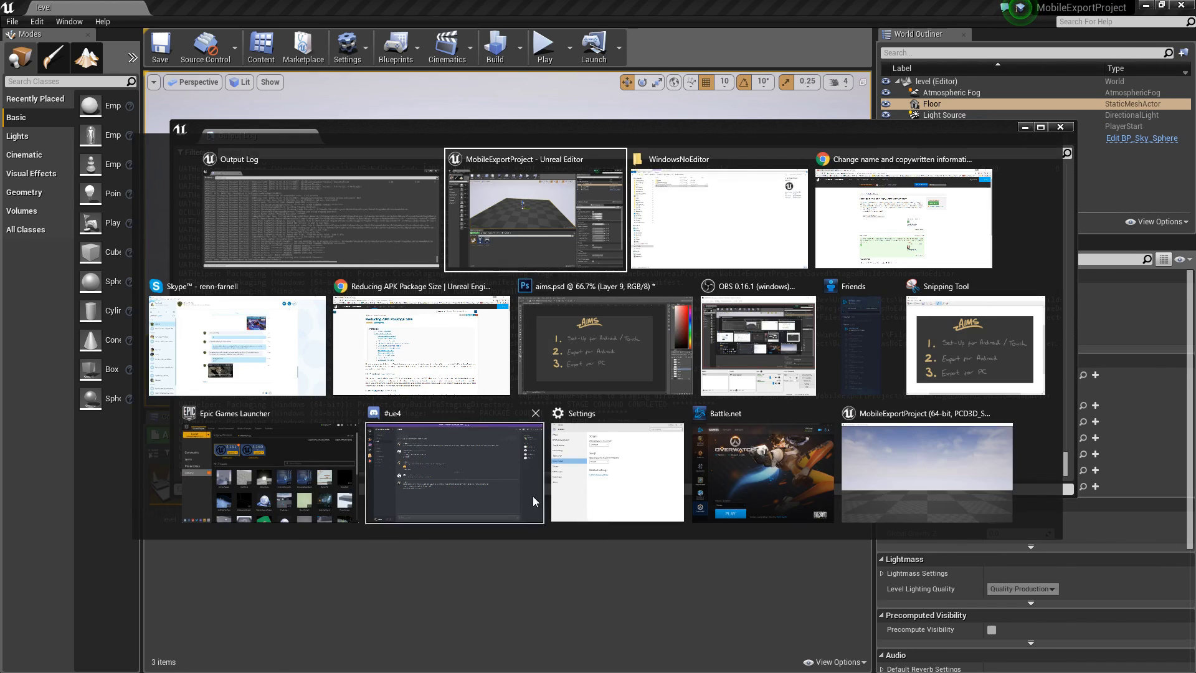
{"action": "left_click", "coordinate": [963, 500]}
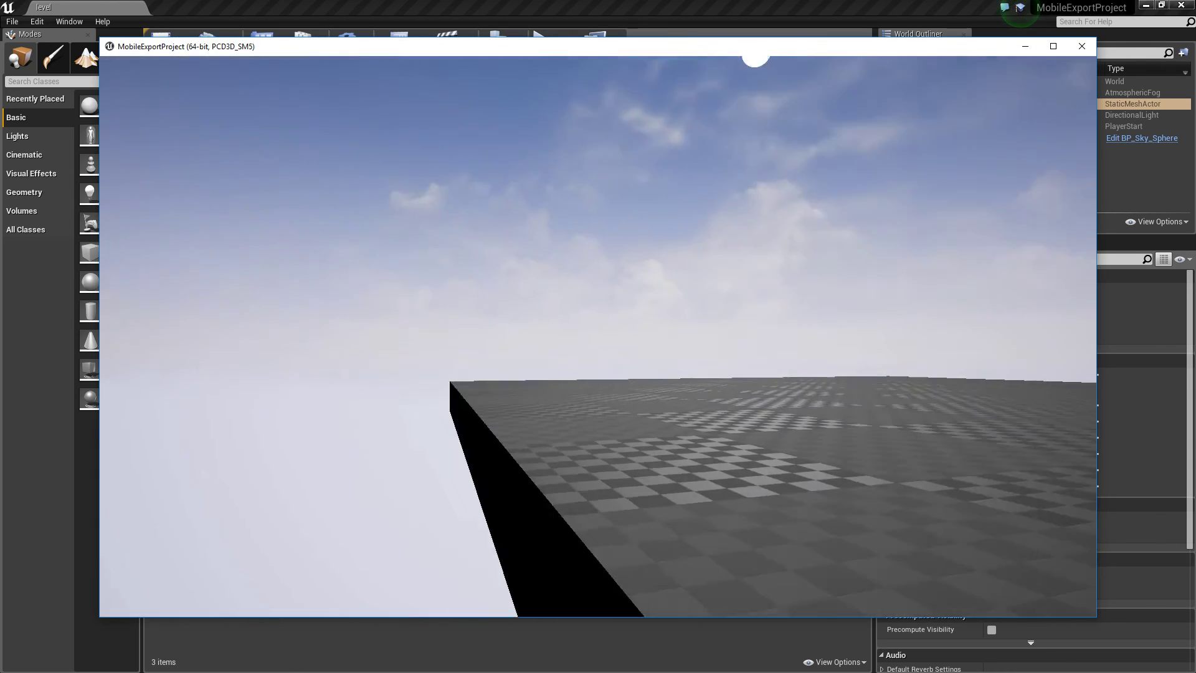
Step: Fly the camera around the checkered floor with W and S, then quit the game
{"action": "key", "text": "w"}
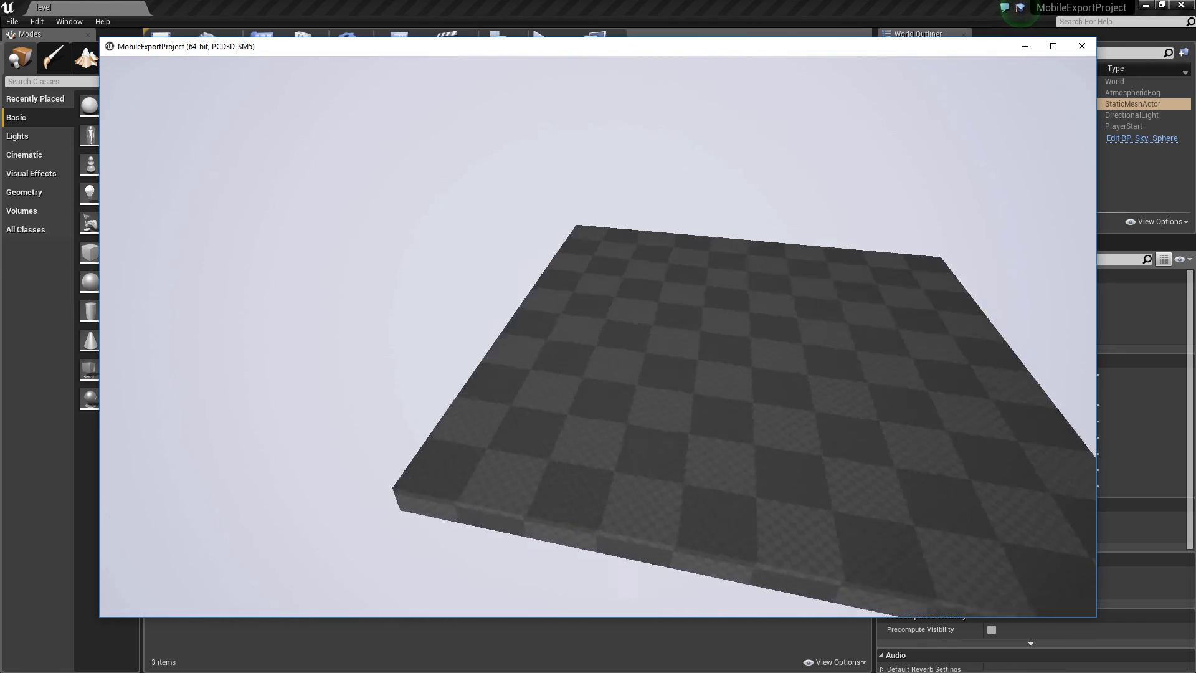
{"action": "key", "text": "s"}
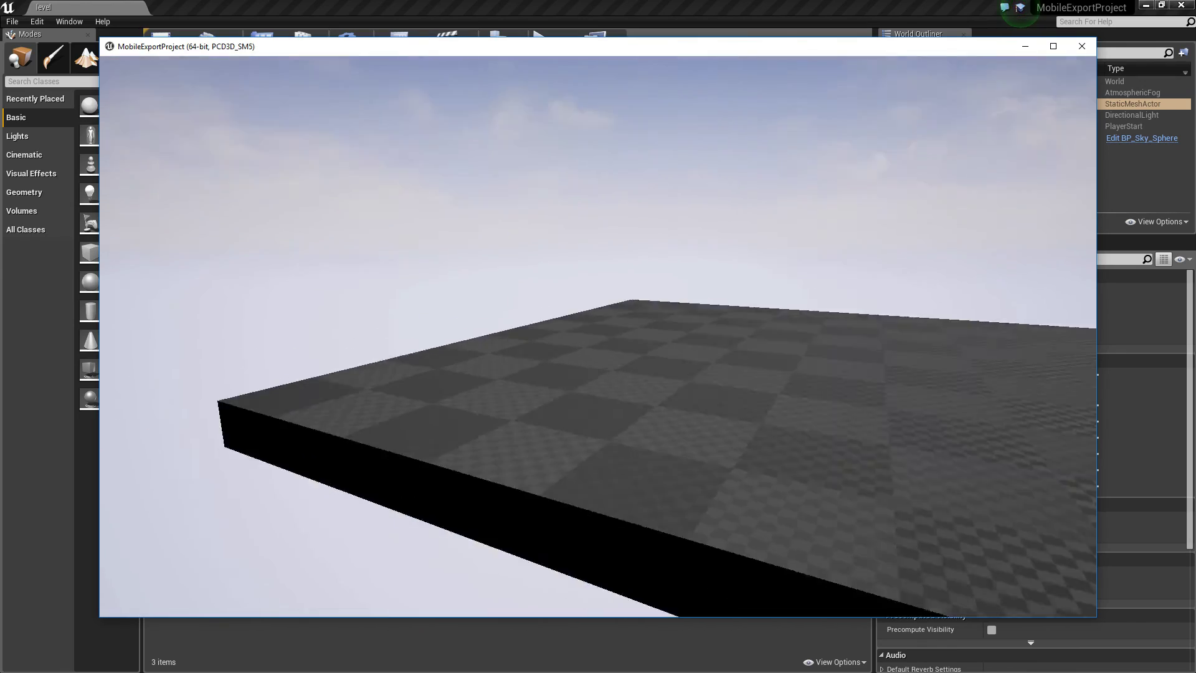
{"action": "key", "text": "w"}
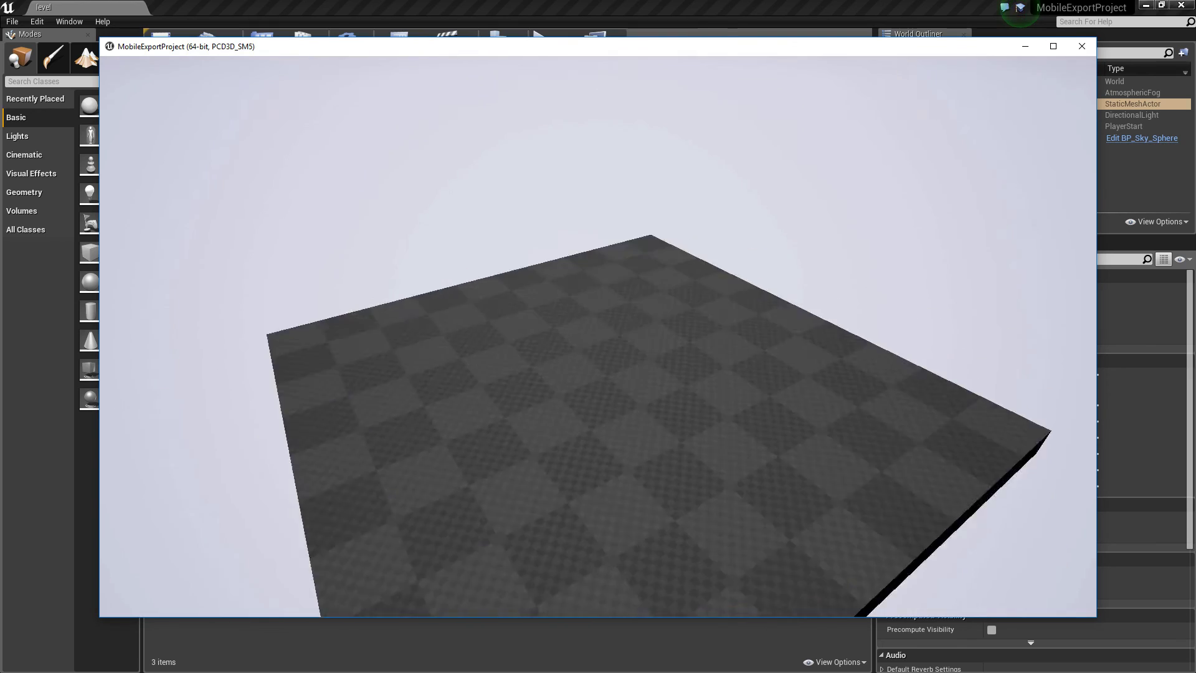
{"action": "key", "text": "s"}
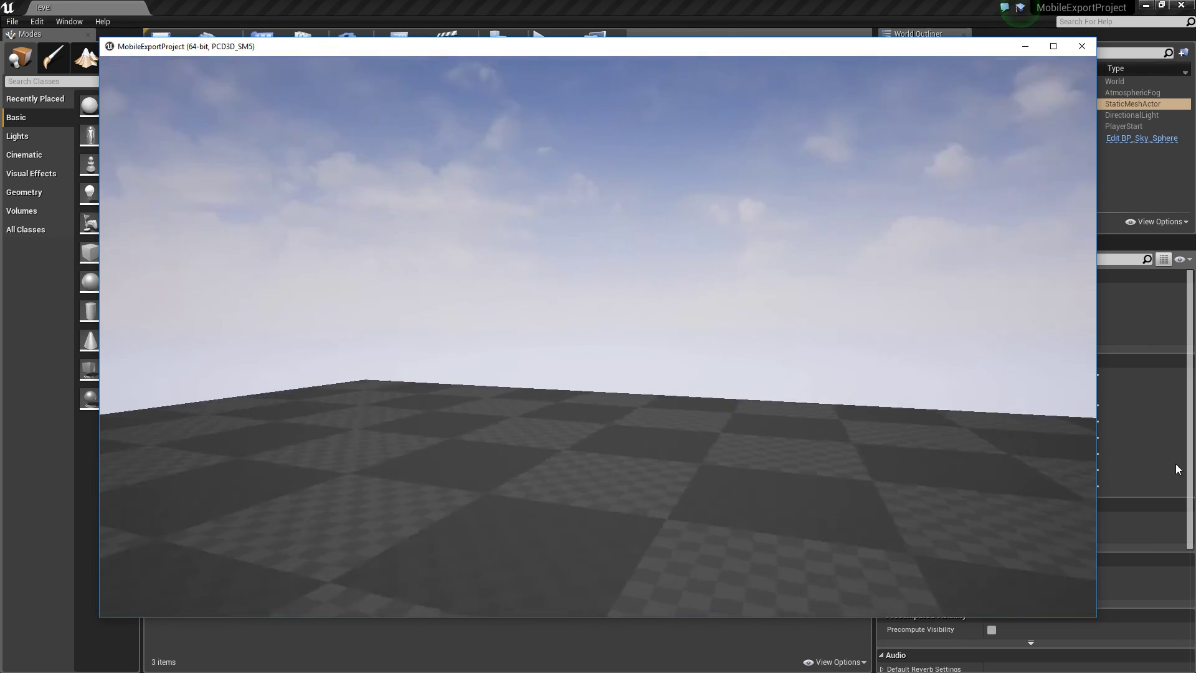
{"action": "key", "text": "w"}
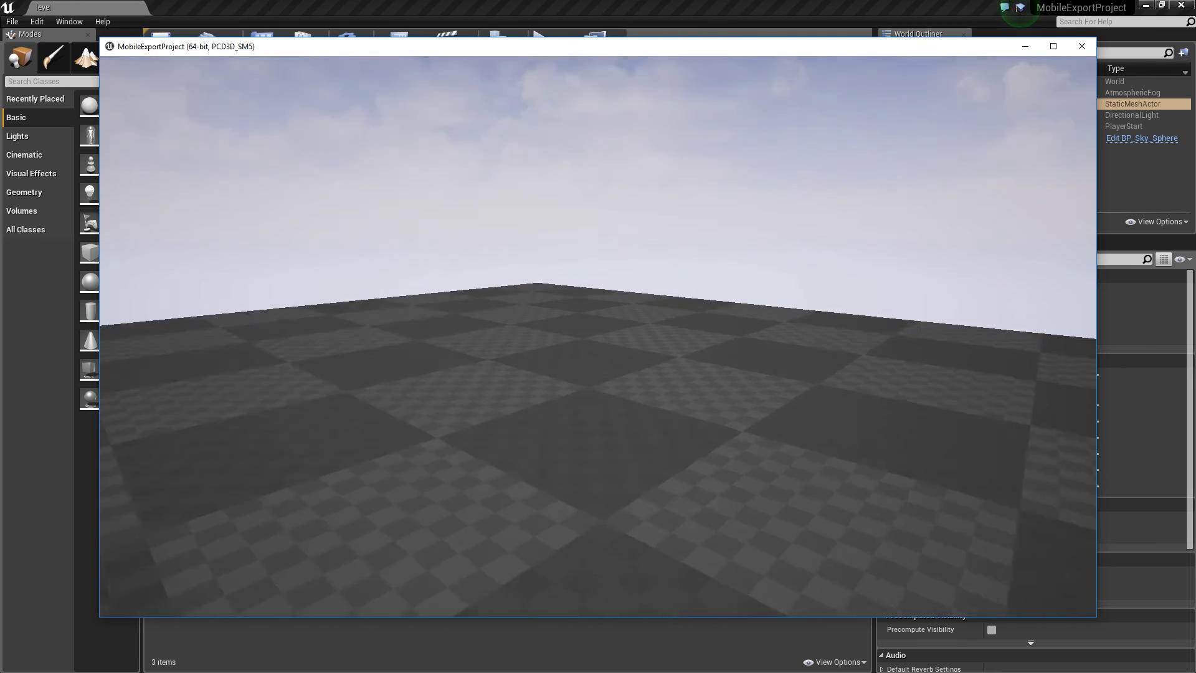
{"action": "key", "text": "alt+F4"}
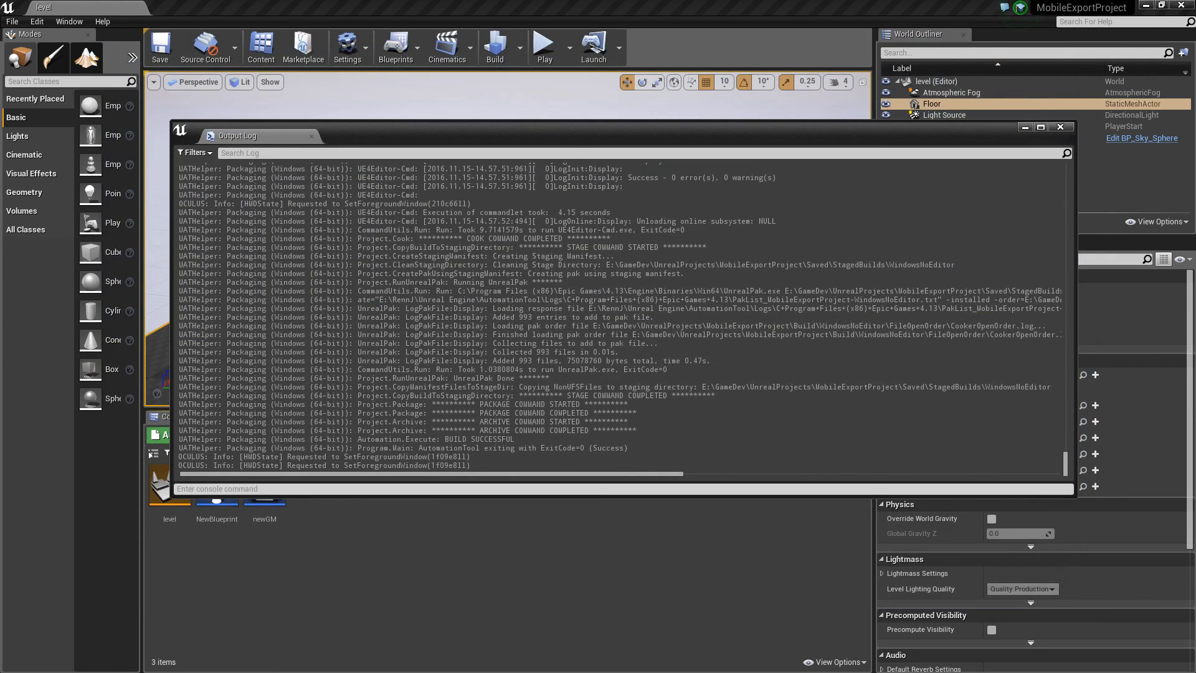